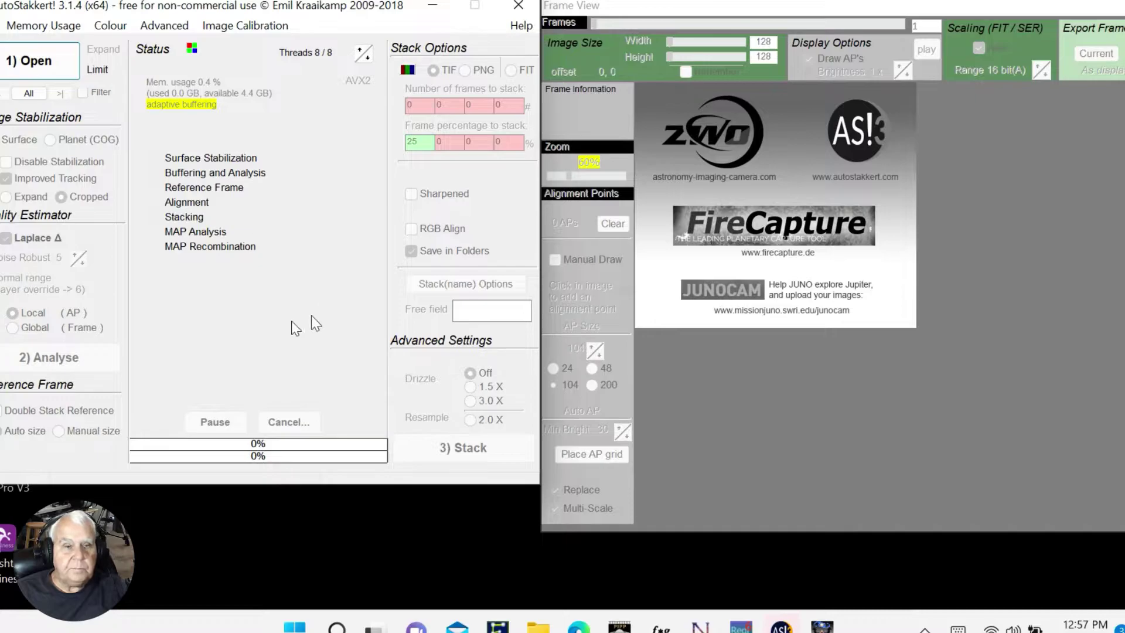
left_click(22, 63)
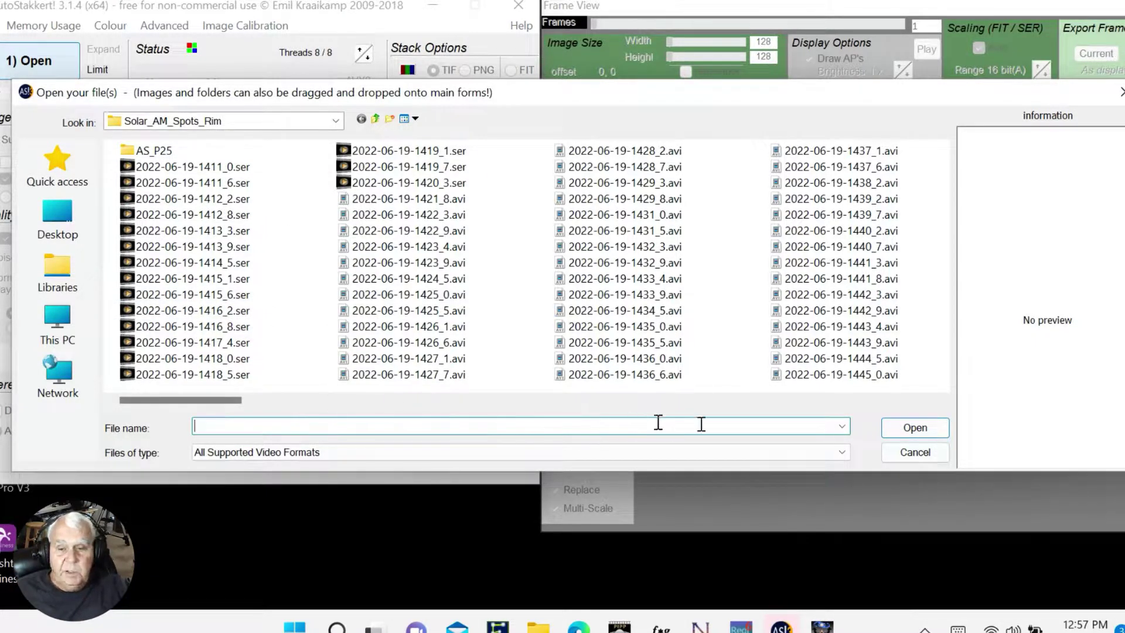
left_click(181, 168)
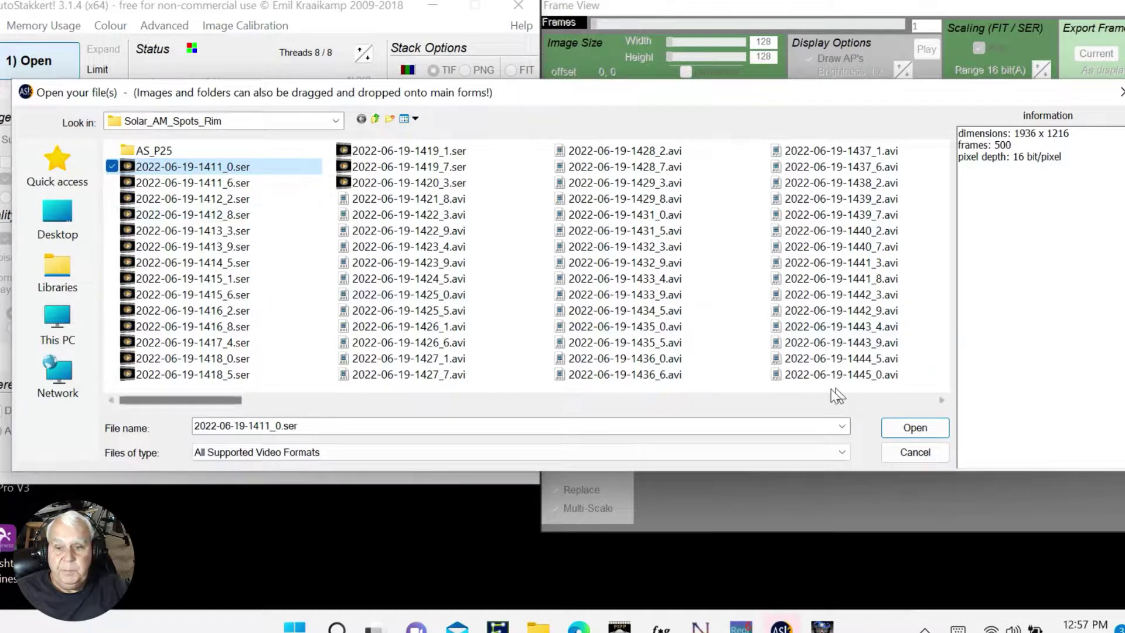
scroll(844, 375, "down", 5)
scroll(874, 346, "down", 3)
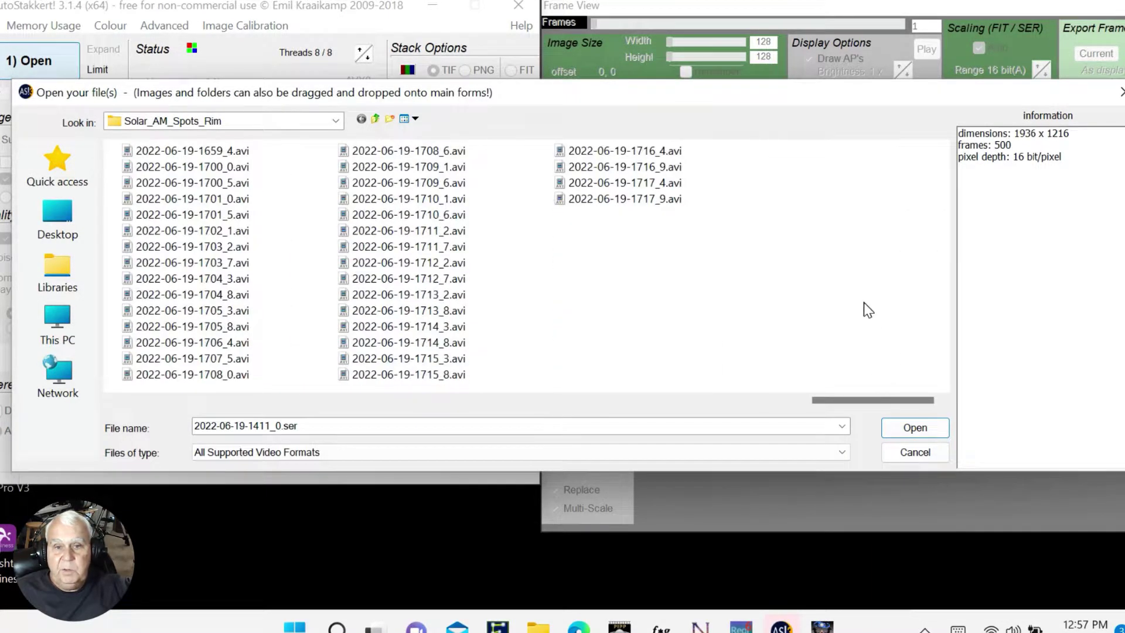
left_click(588, 201, "shift")
left_click(905, 429)
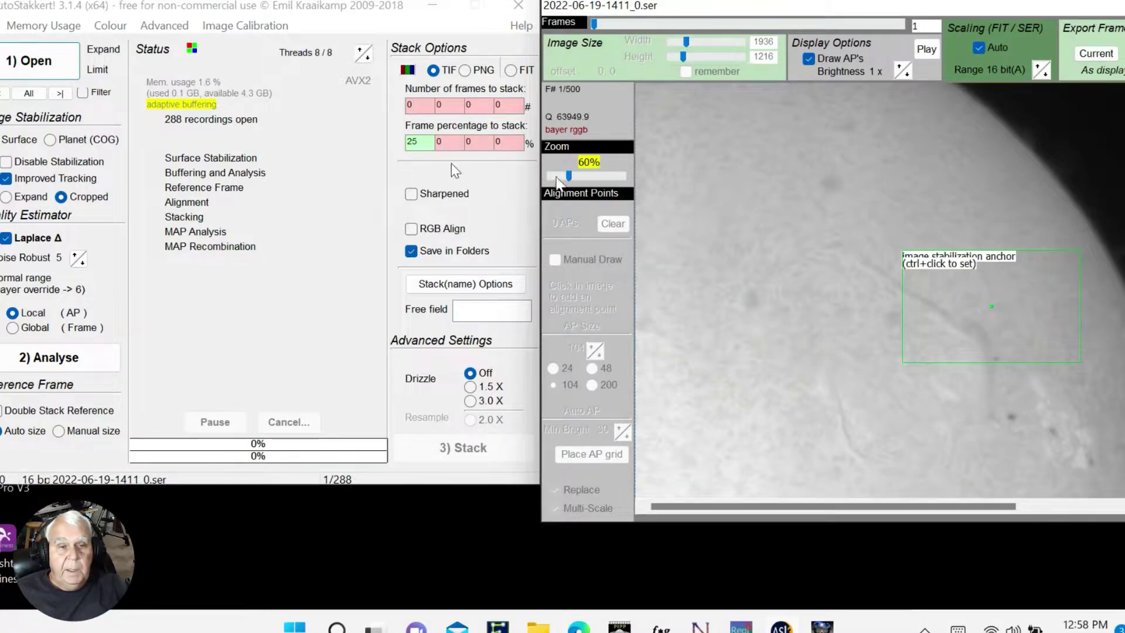
Set the first frame percentage to stack to 25%.
double_click(412, 141)
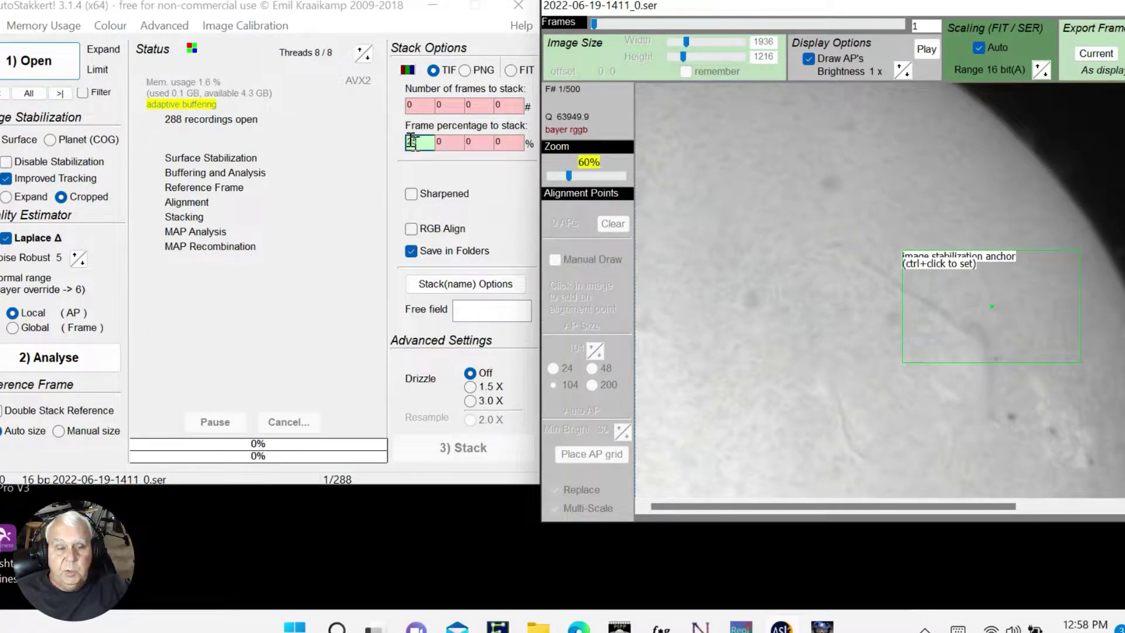
type("25")
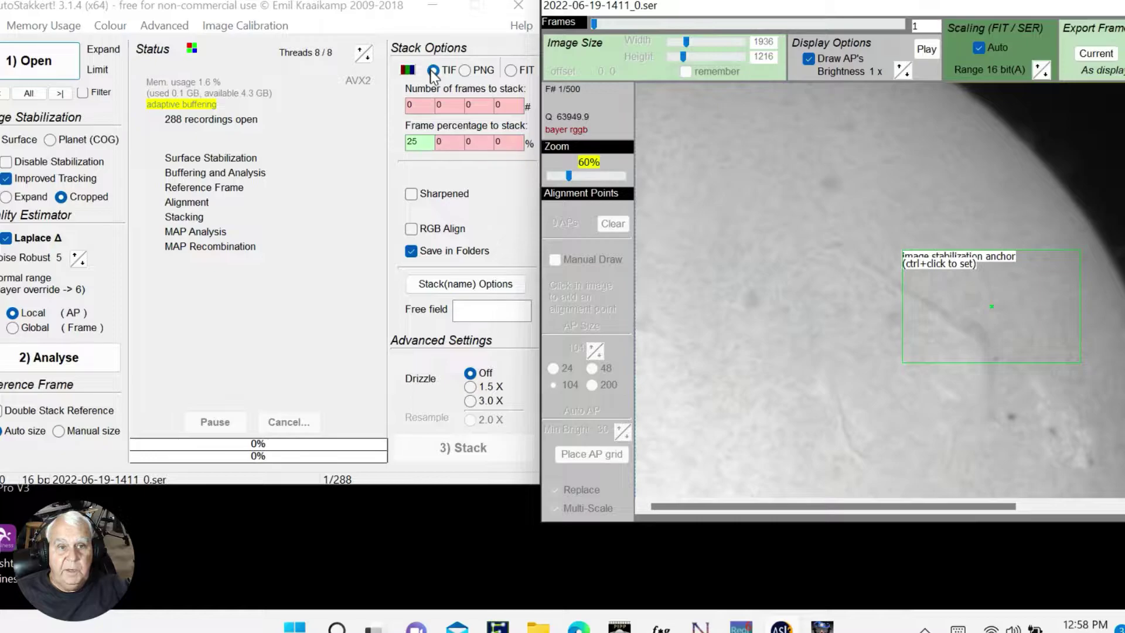
left_click(416, 143)
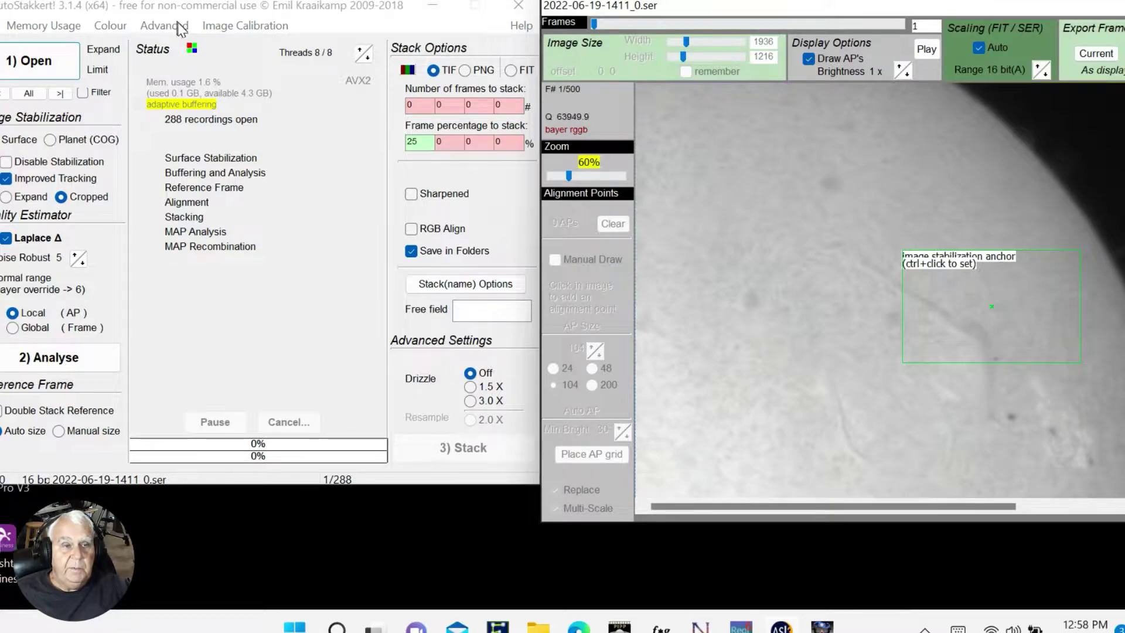
Set the colour mode of the recordings to Force bayer RGGB.
left_click(103, 31)
left_click(103, 31)
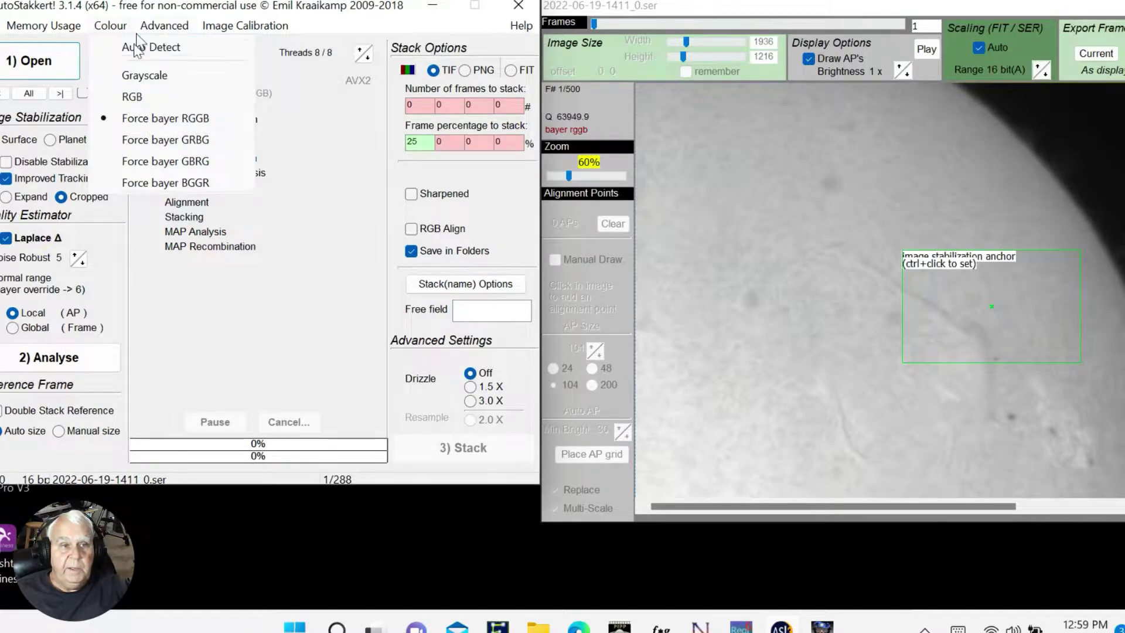
mouse_move(158, 26)
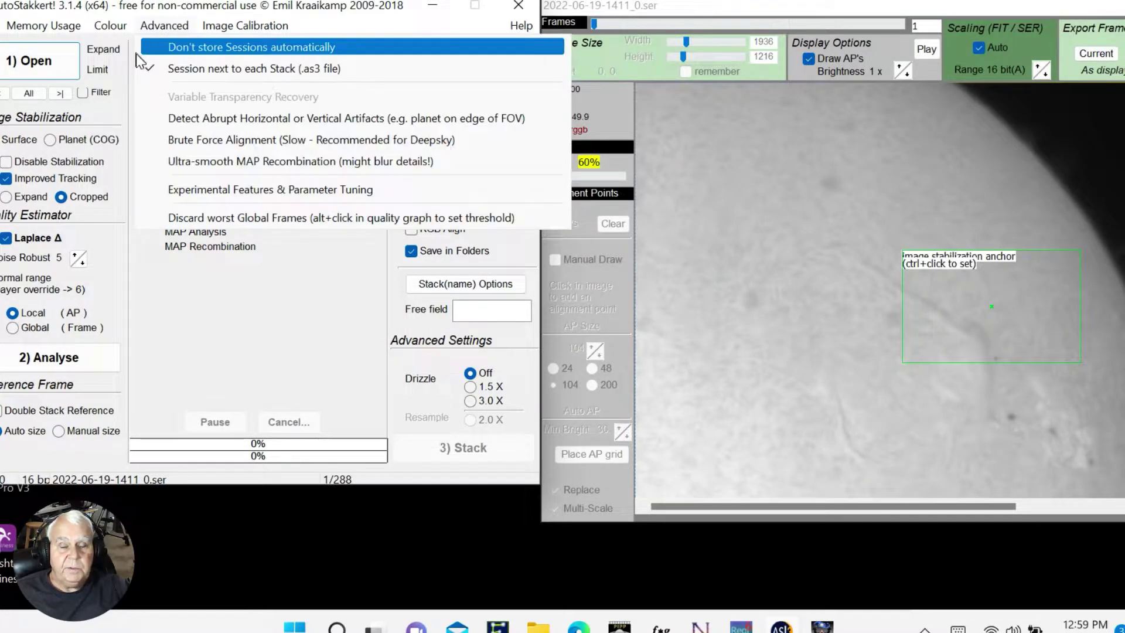
left_click(757, 209)
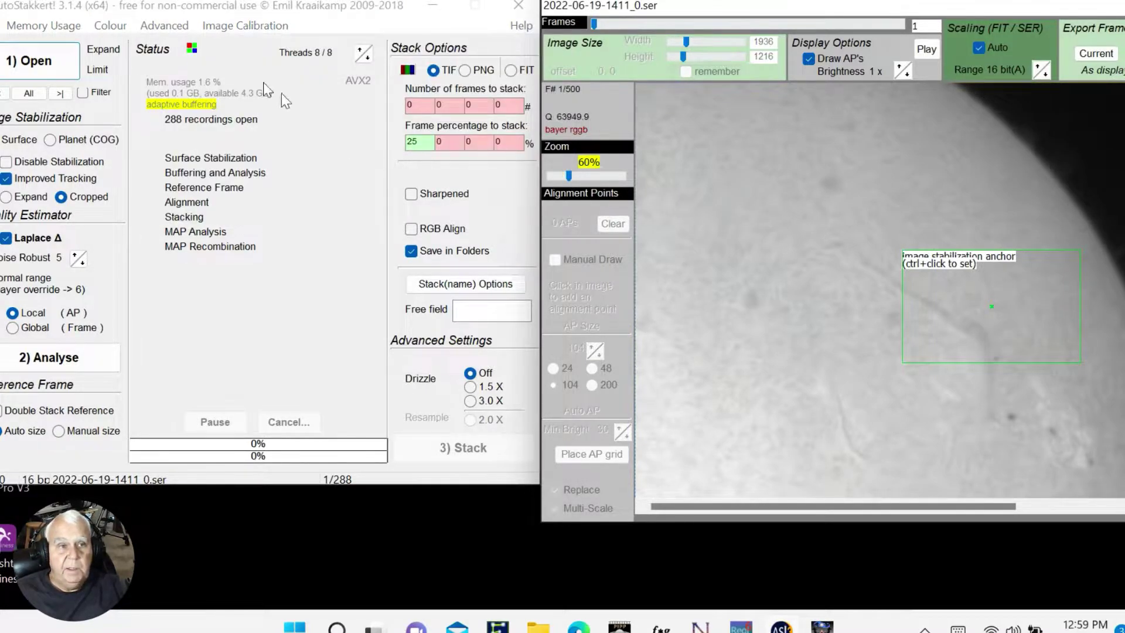
left_click(110, 25)
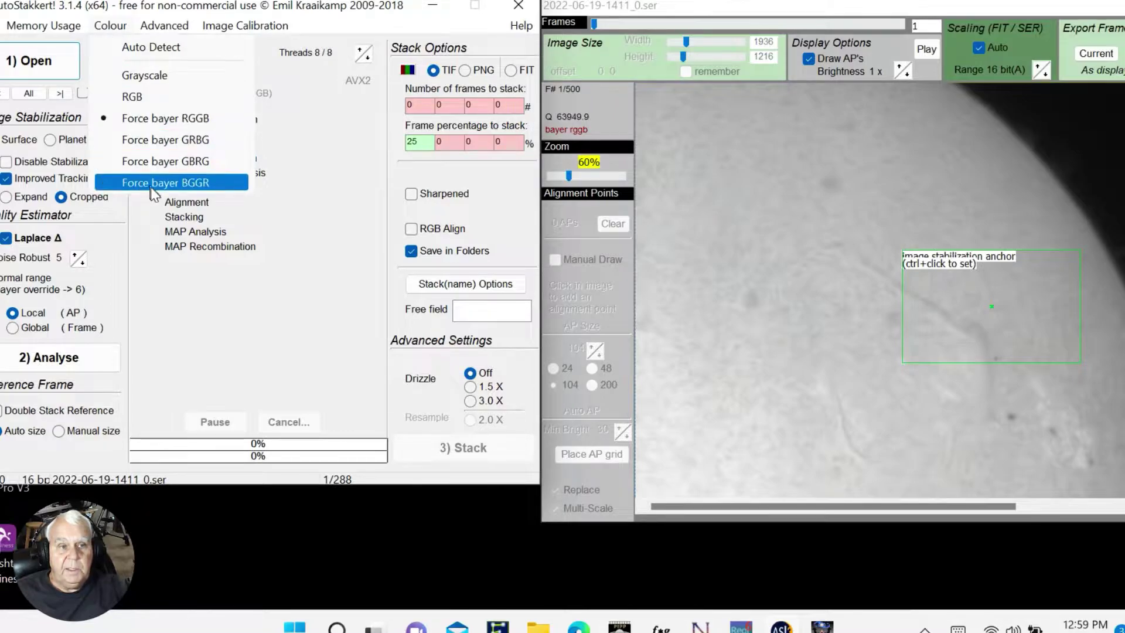
left_click(188, 120)
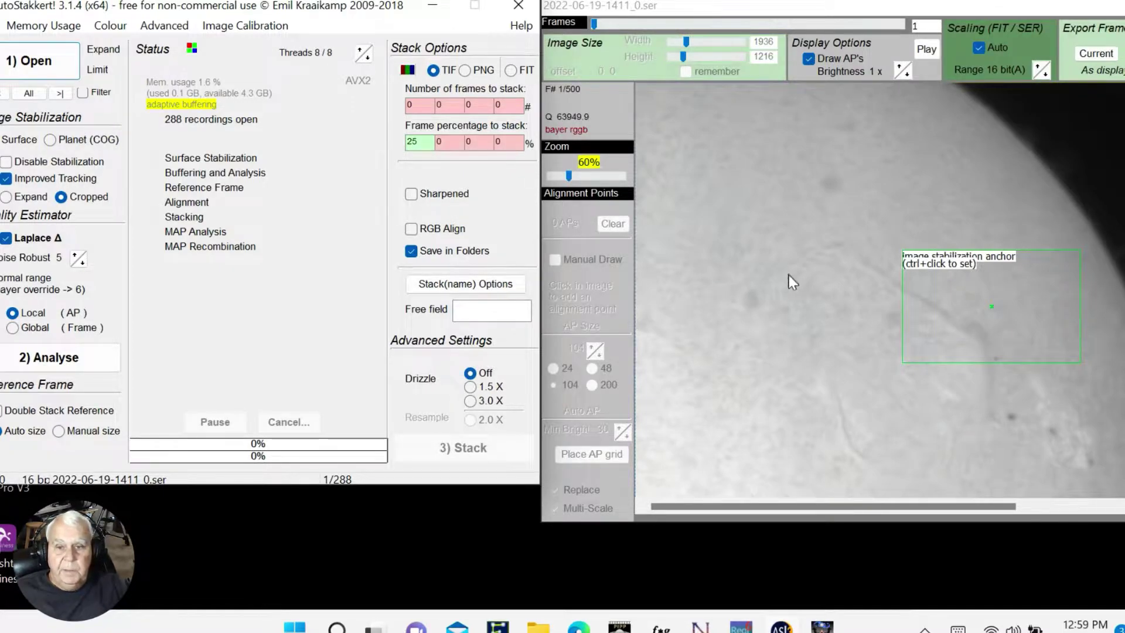
left_click(565, 389)
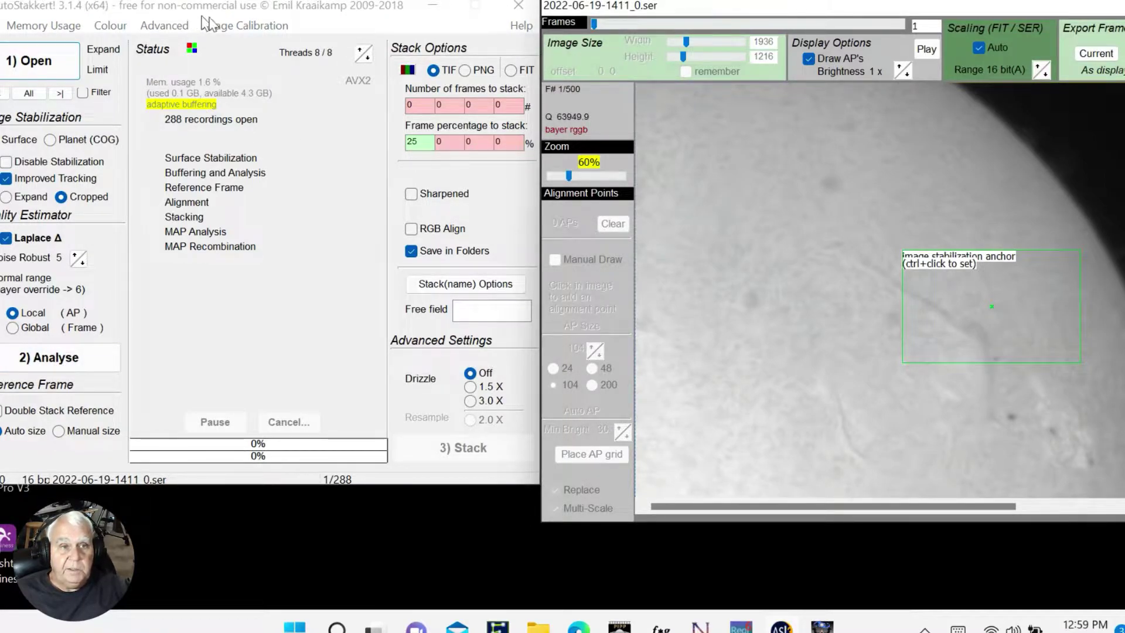
Load 6-19-22 MasterFlat.tif as master flat from the Flats folder in 6-19-22_SunSpot_Rim\2022-06-19 on the Planetary (E:) drive.
left_click(226, 28)
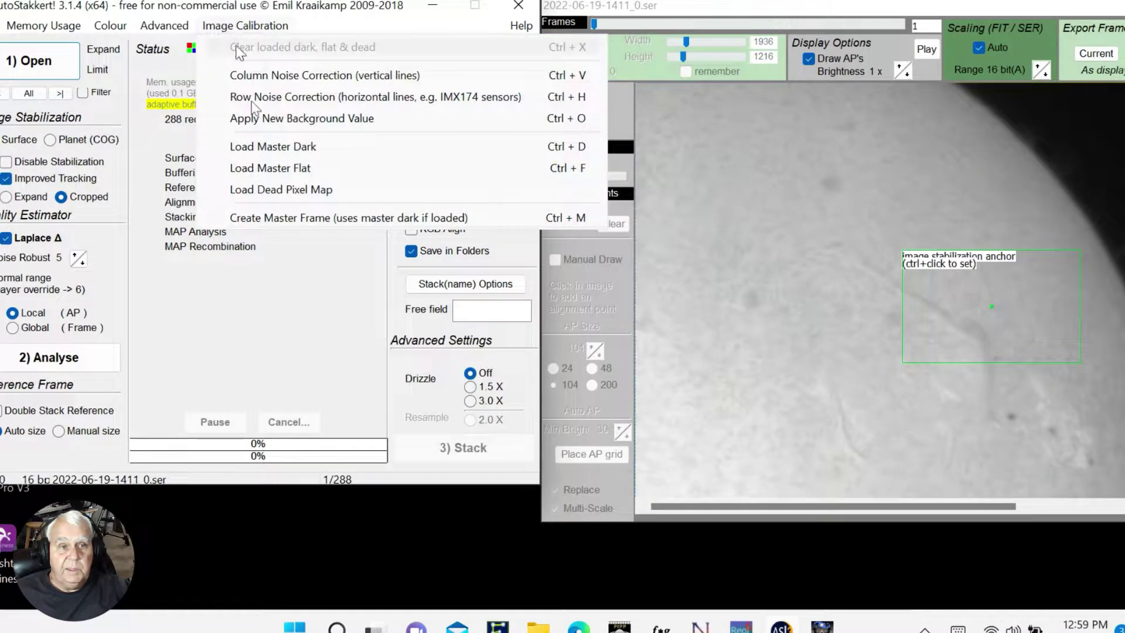
left_click(270, 170)
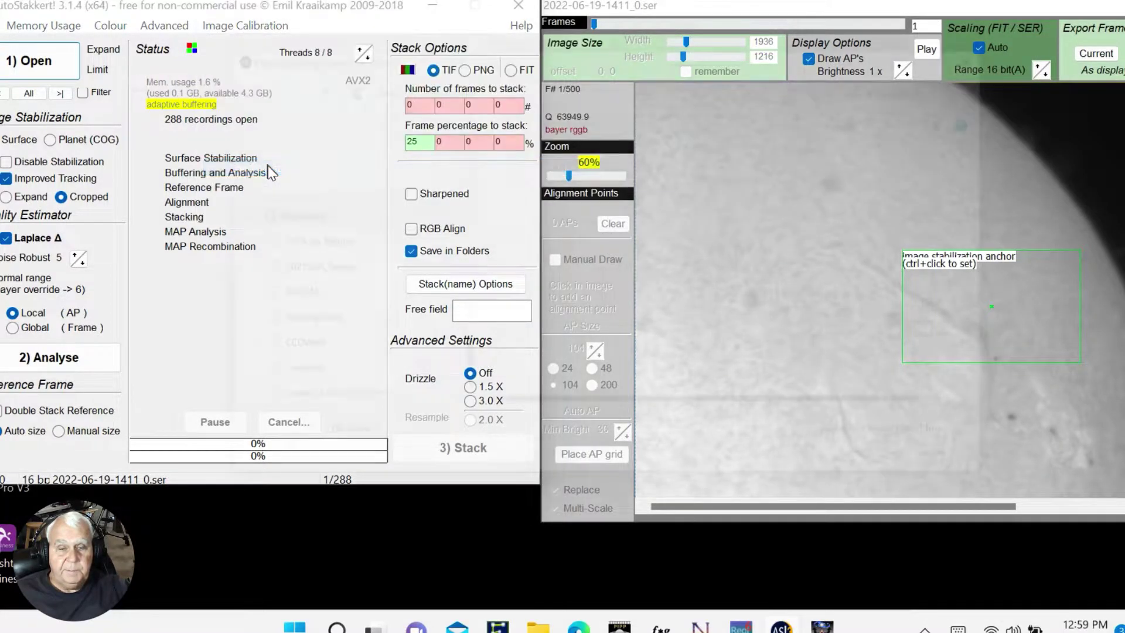
left_click_drag(452, 305, 454, 405)
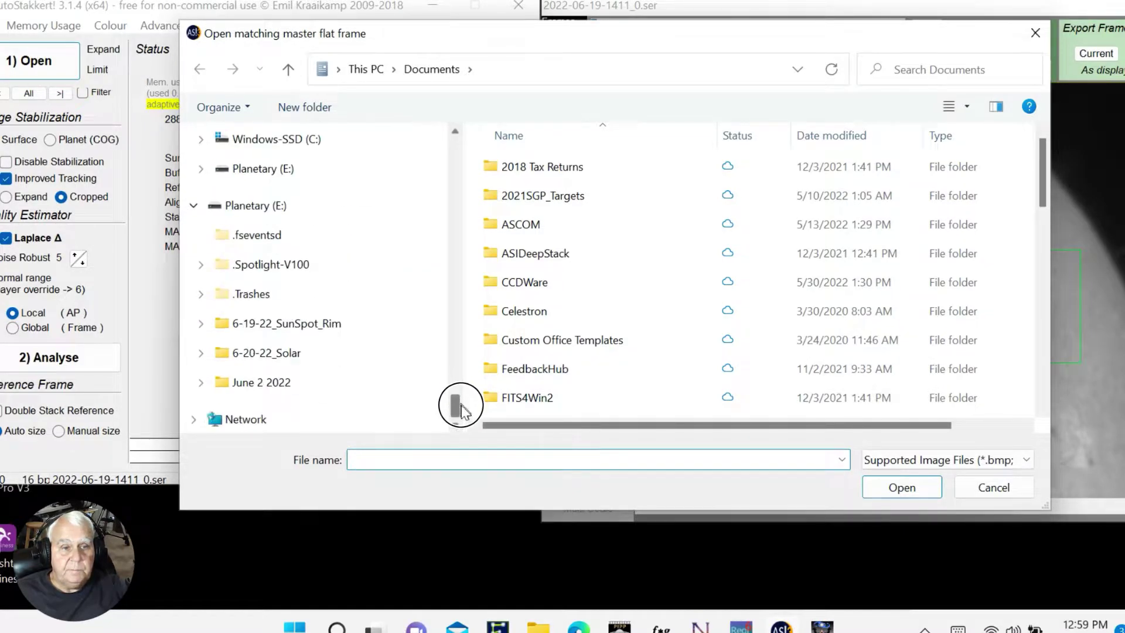
left_click(271, 323)
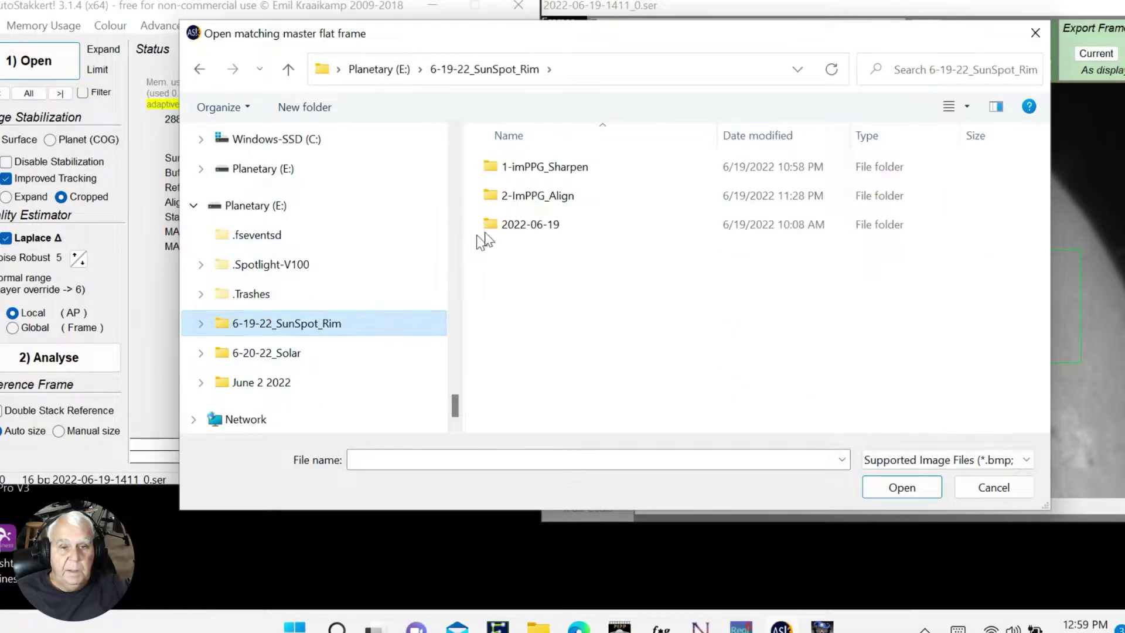
double_click(505, 225)
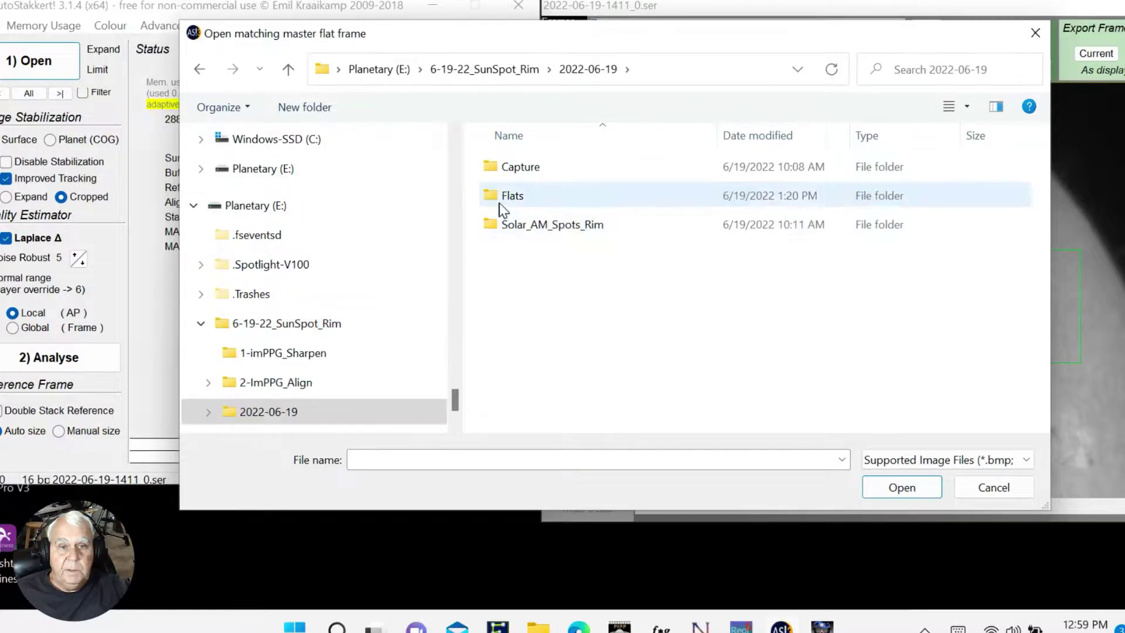
double_click(501, 196)
left_click(508, 194)
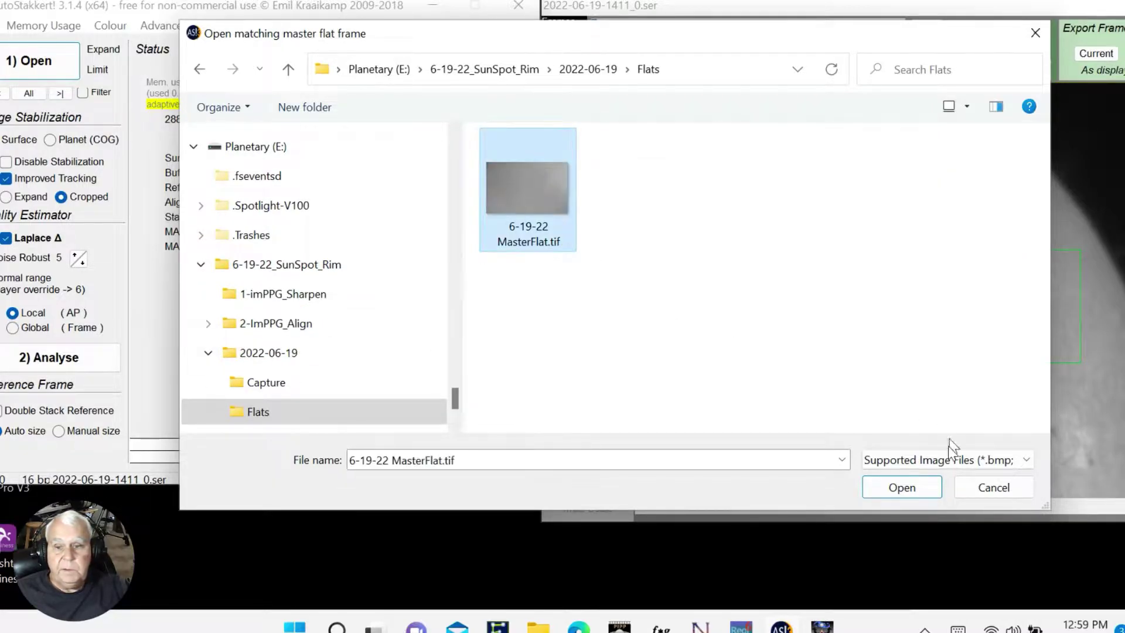
left_click(901, 489)
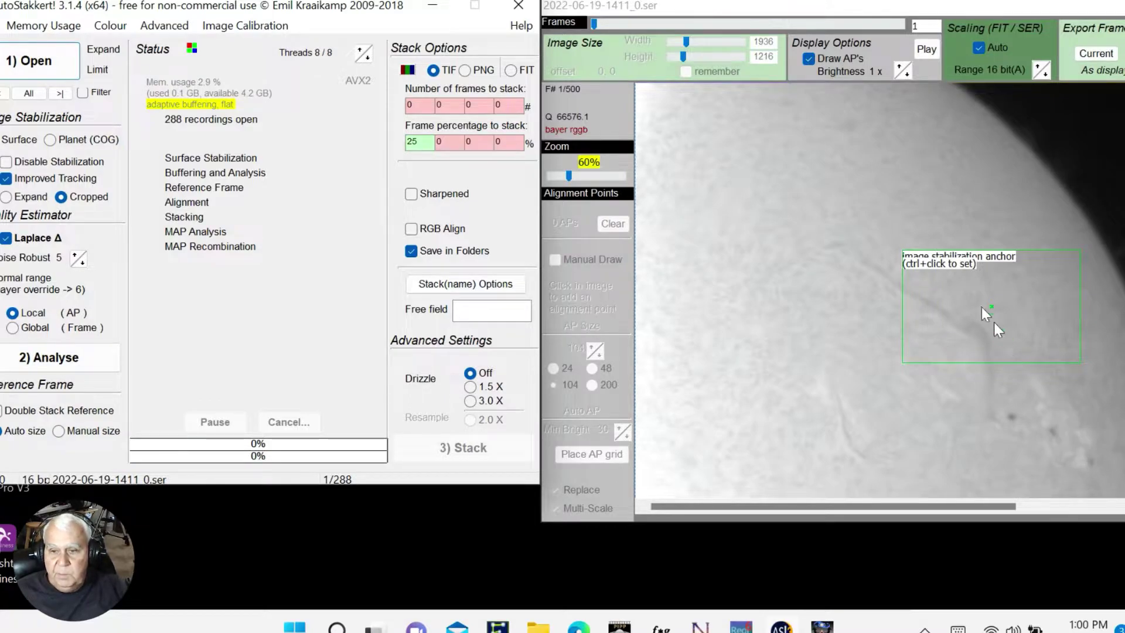
Place the image stabilization anchor on the sunspot group near the solar limb and analyse the recording.
left_click(1044, 437, "ctrl")
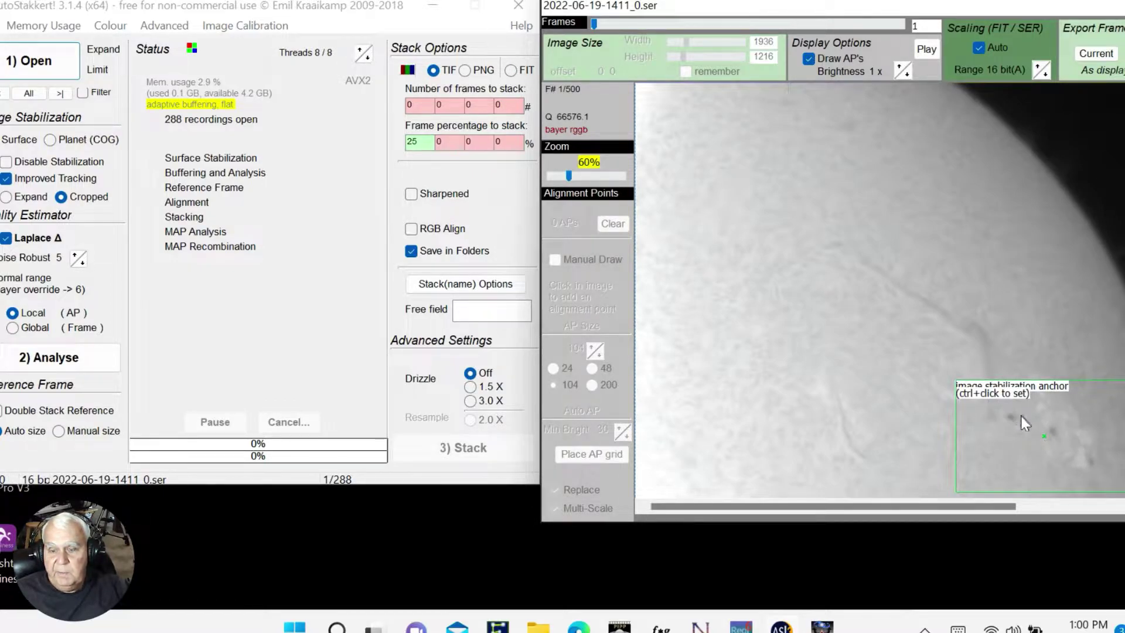
left_click(39, 359)
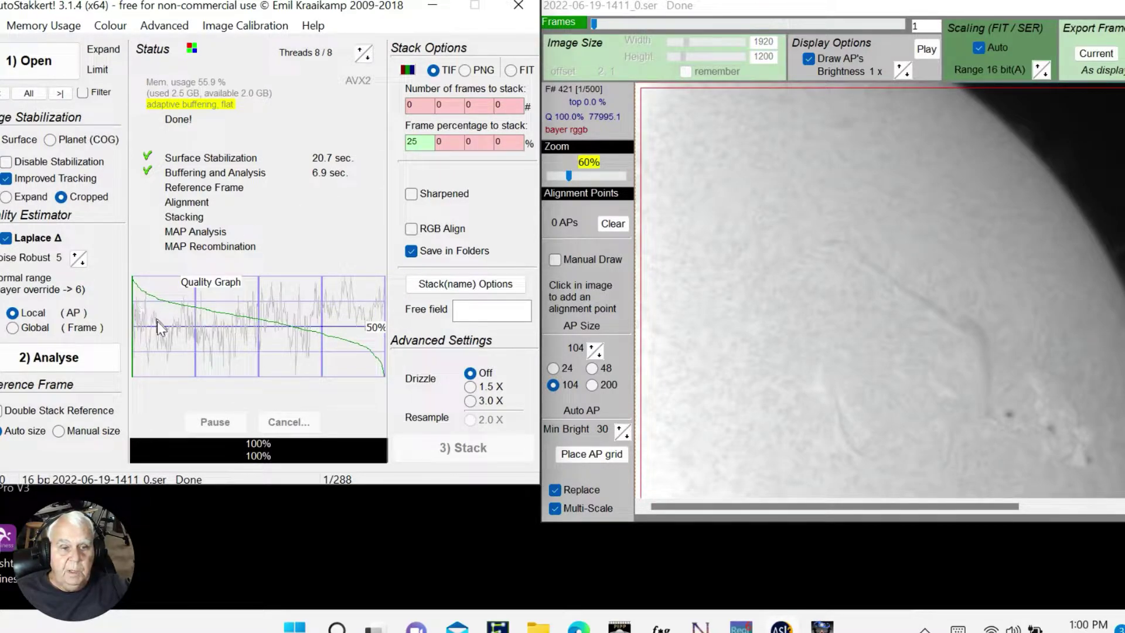
mouse_move(284, 335)
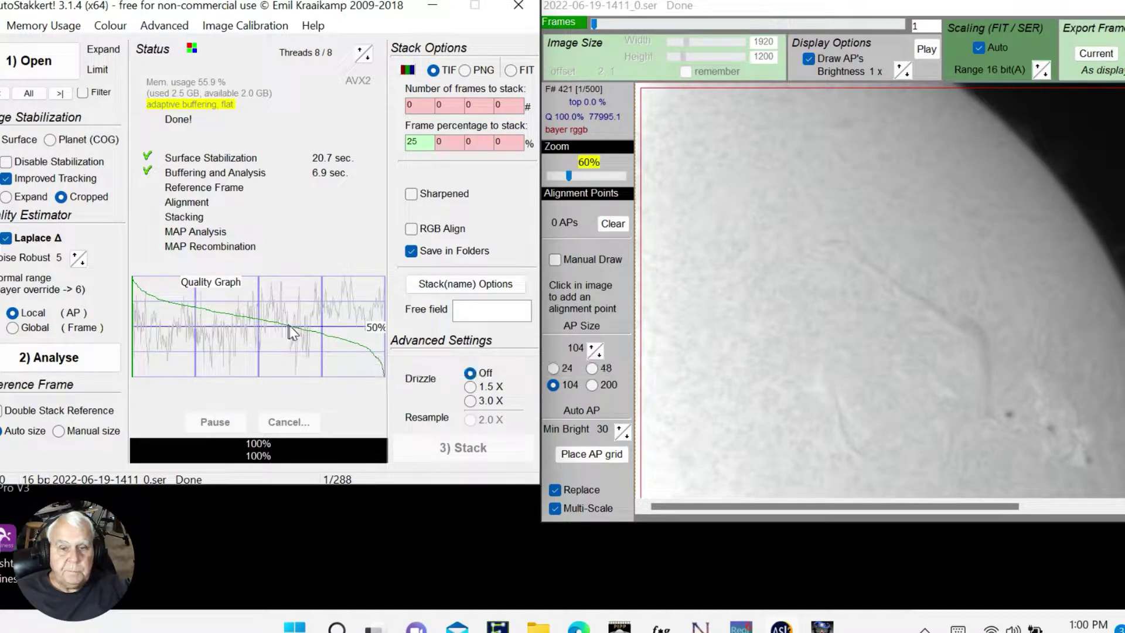
left_click(889, 196)
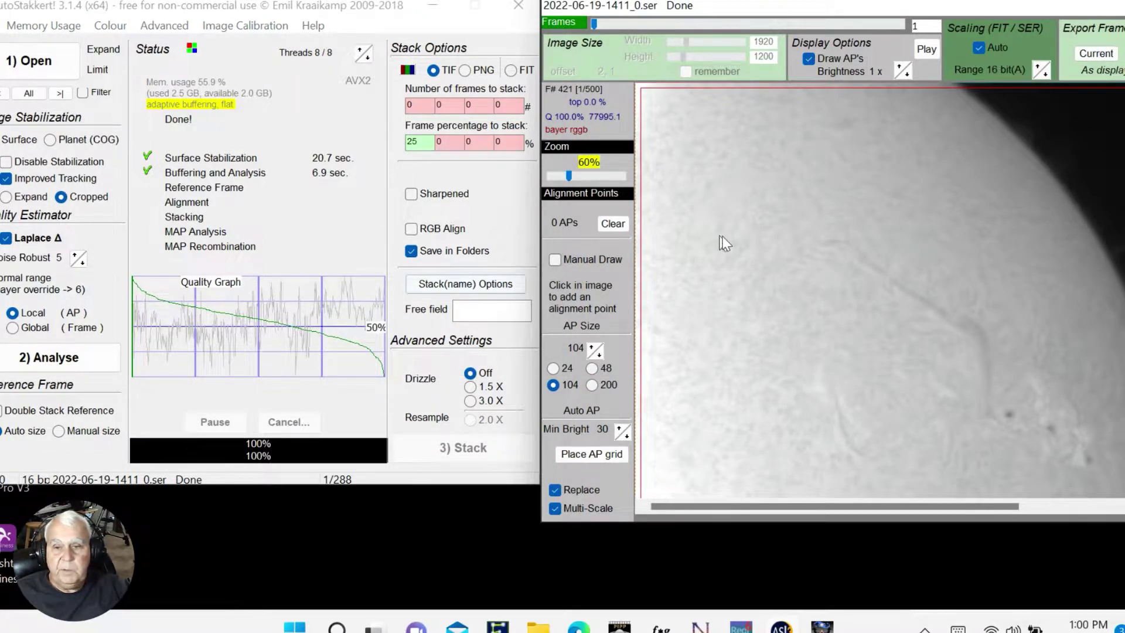
mouse_move(300, 337)
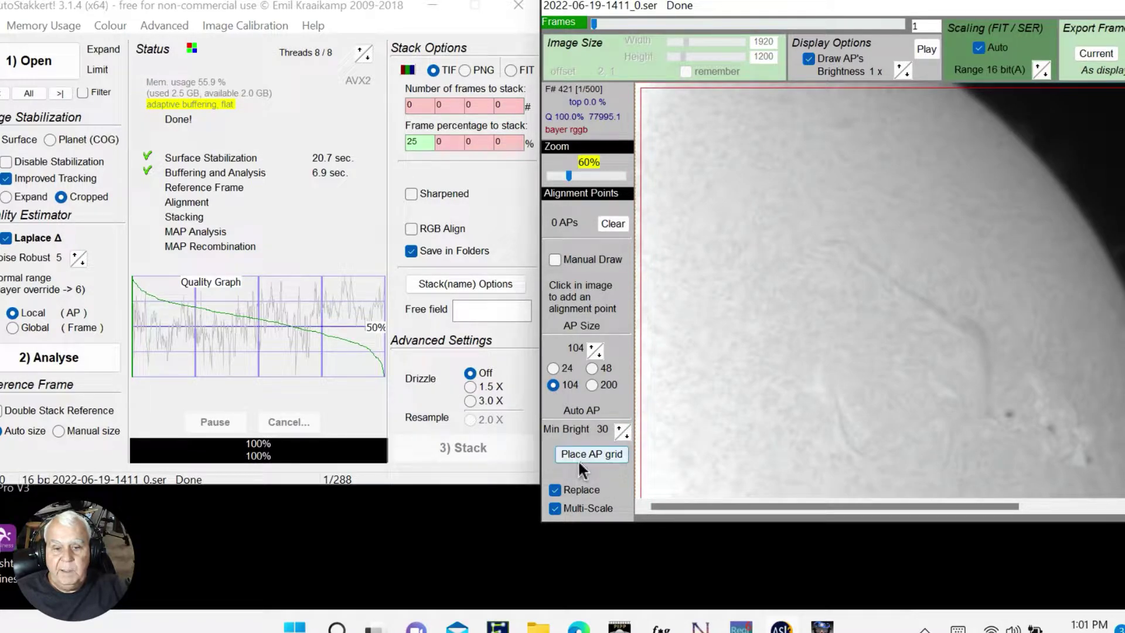
Place size-104 alignment points by hand along the filaments, around the sunspots, across the surface and on the solar limb.
left_click(749, 355)
left_click(836, 275)
left_click(806, 225)
left_click(983, 280)
left_click(1030, 406)
left_click(864, 448)
left_click(829, 415)
left_click(833, 370)
left_click(890, 271)
left_click(947, 307)
left_click(972, 330)
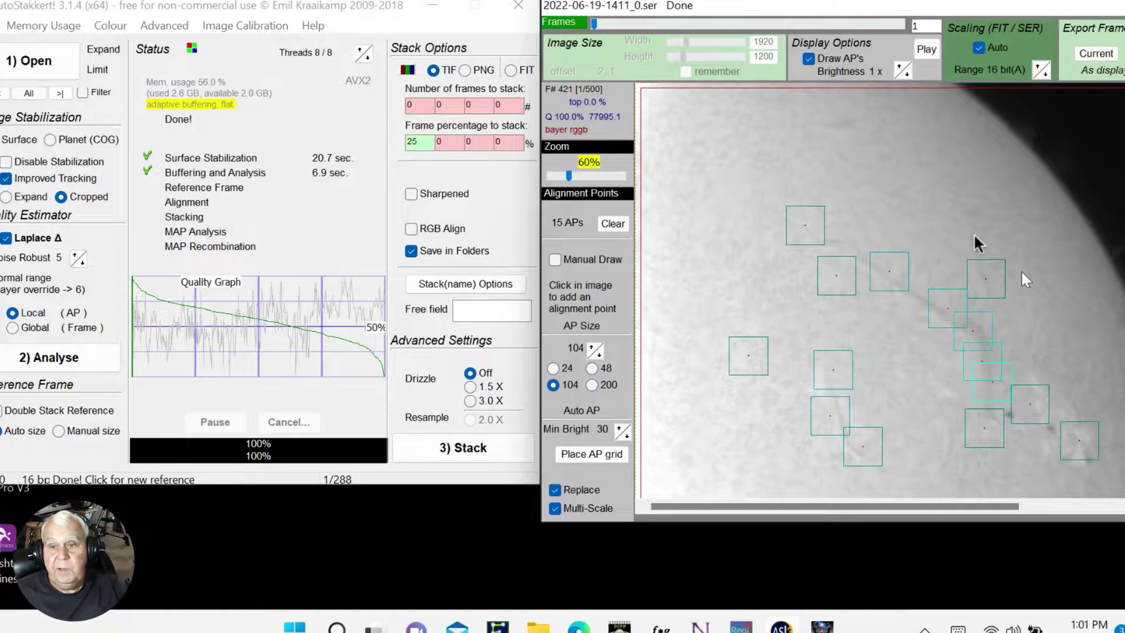
left_click(842, 117)
left_click(1034, 147)
left_click(1083, 207)
left_click(1114, 292)
Add three alignment points of size 200 on the upper and left parts of the solar disc.
left_click(592, 385)
left_click(880, 182)
left_click(1006, 196)
left_click(678, 371)
Add size-24 alignment points on the sunspots and the start of the long filament, and clear all alignment points.
left_click(565, 368)
left_click(769, 225)
left_click(1006, 414)
left_click(1053, 435)
left_click(1049, 413)
left_click(1076, 453)
left_click(1093, 459)
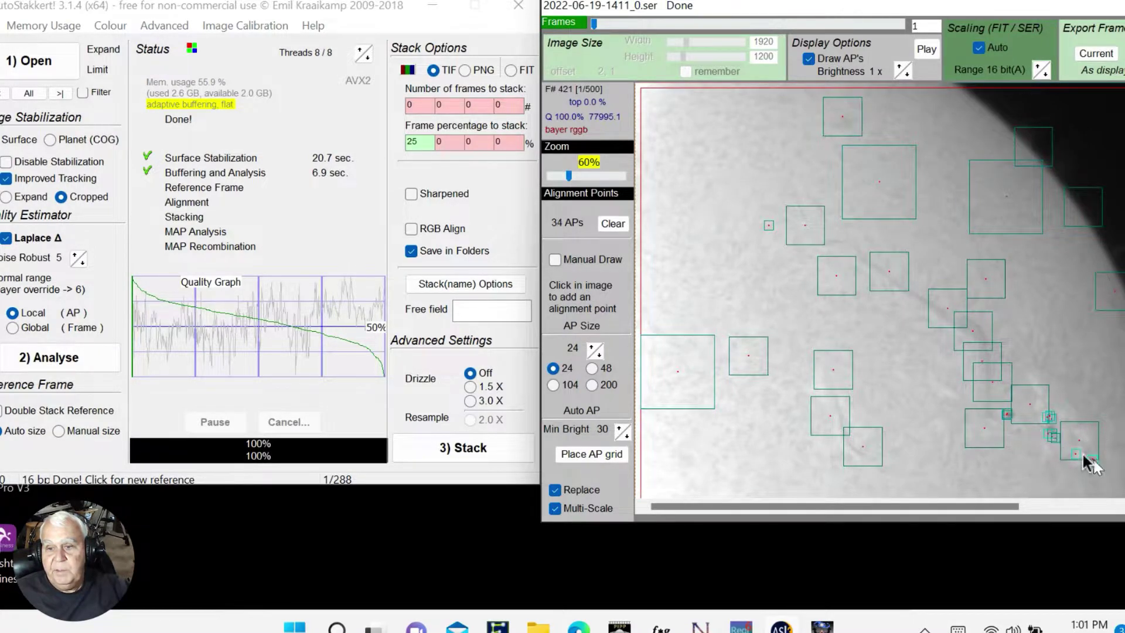
left_click(845, 271)
left_click(860, 268)
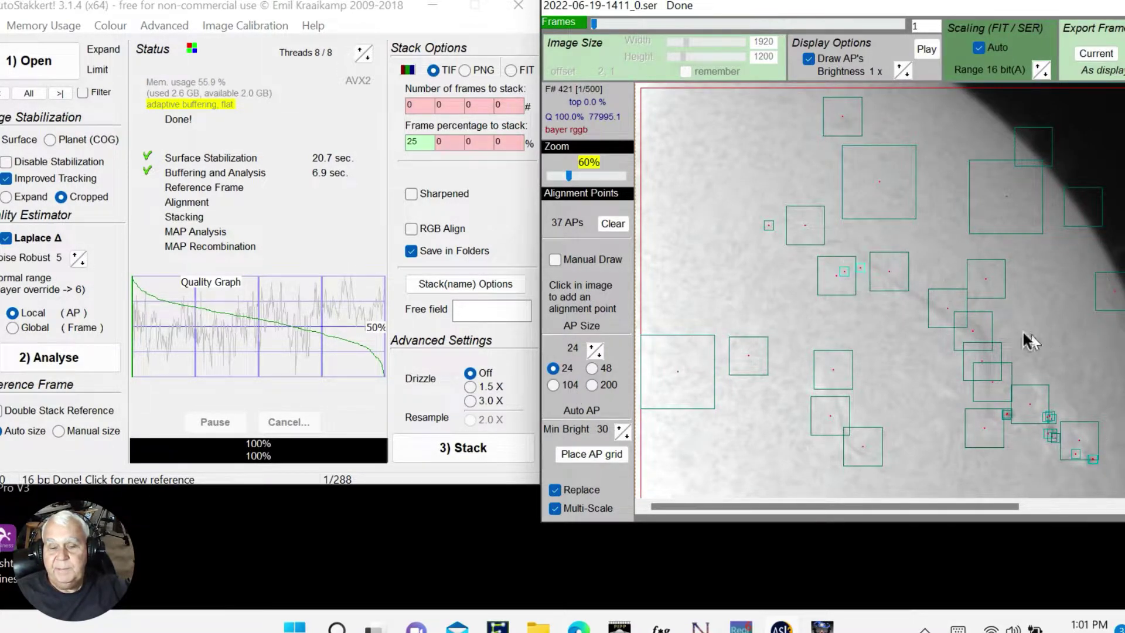
left_click(599, 222)
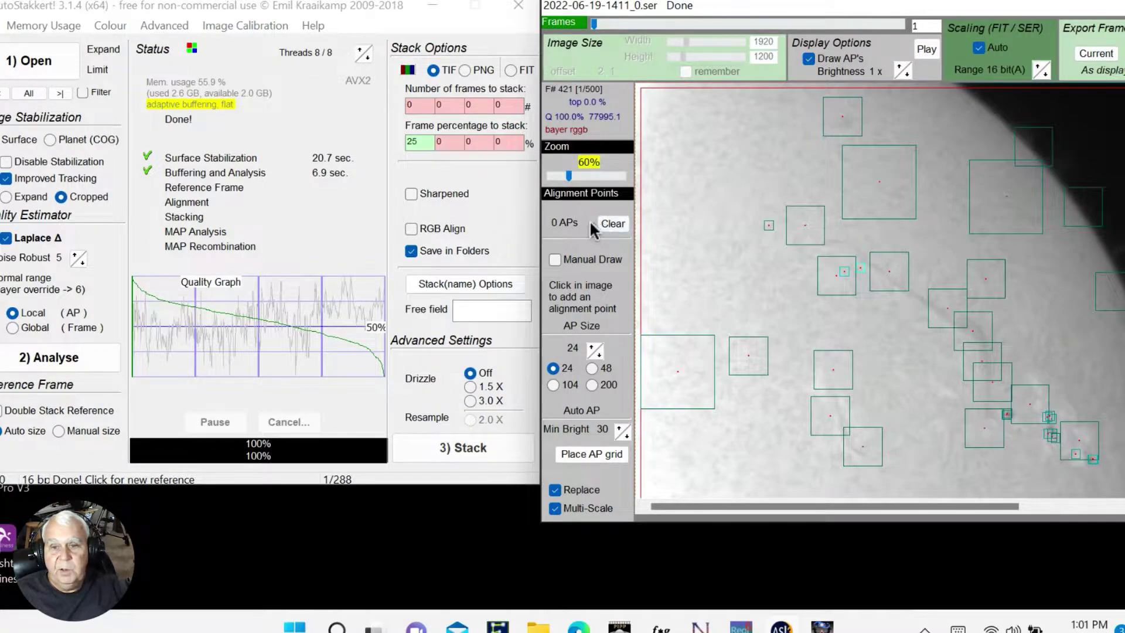
Place an automatic alignment point grid over the solar disc with an AP size of 104.
left_click(554, 385)
left_click(591, 452)
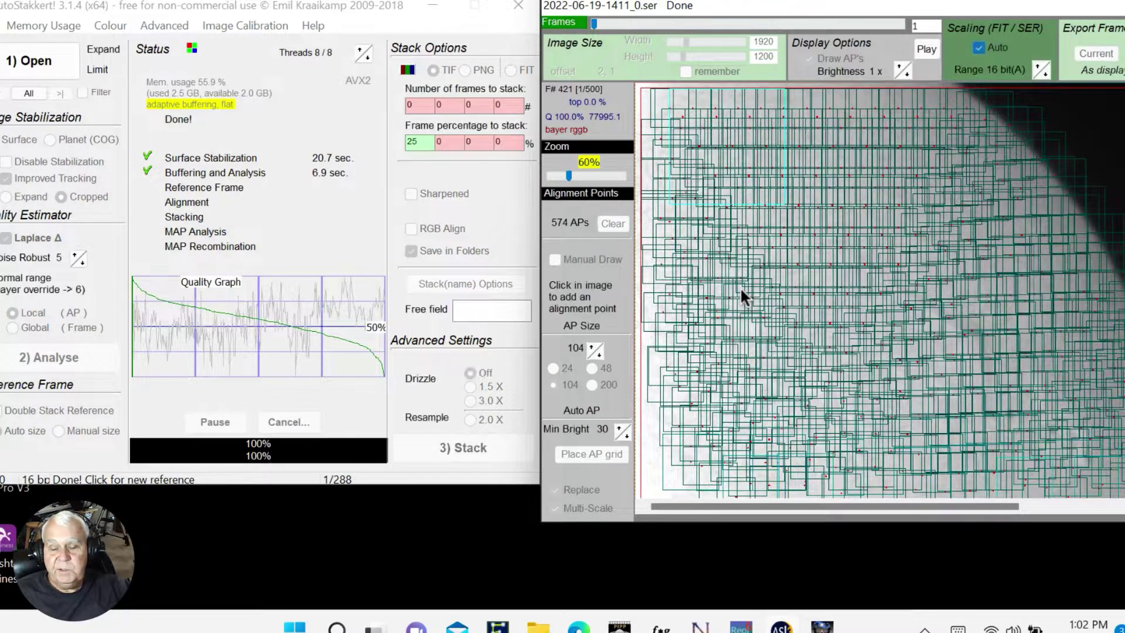
left_click(445, 448)
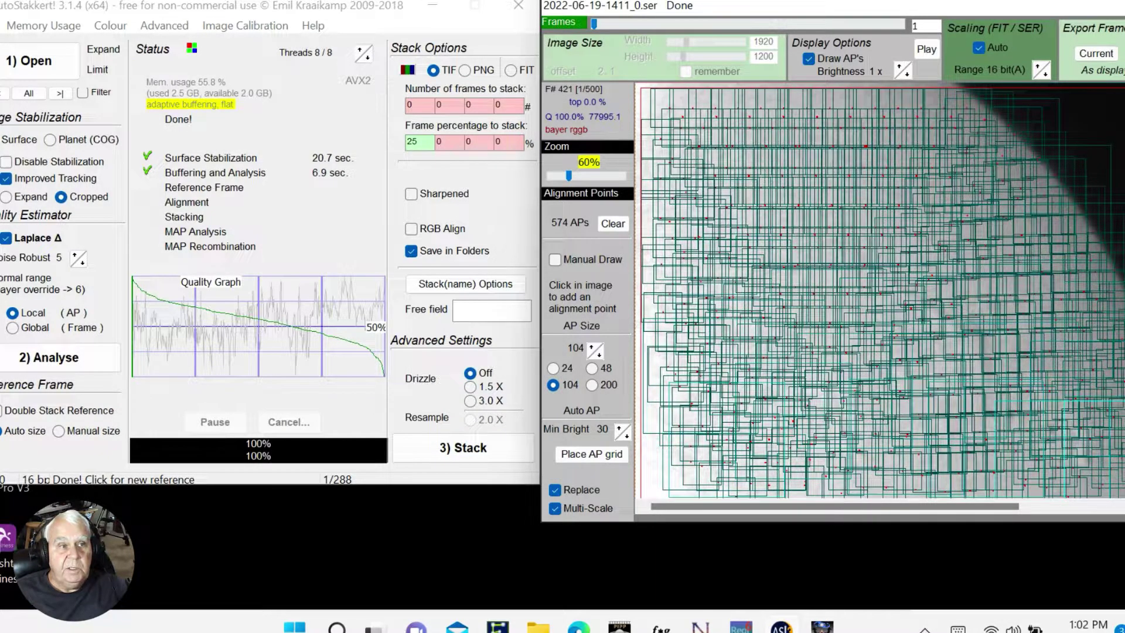
Exit AutoStakkert! and open ImPPG, moving its Tone curve window lower into the empty workspace.
left_click(3, 25)
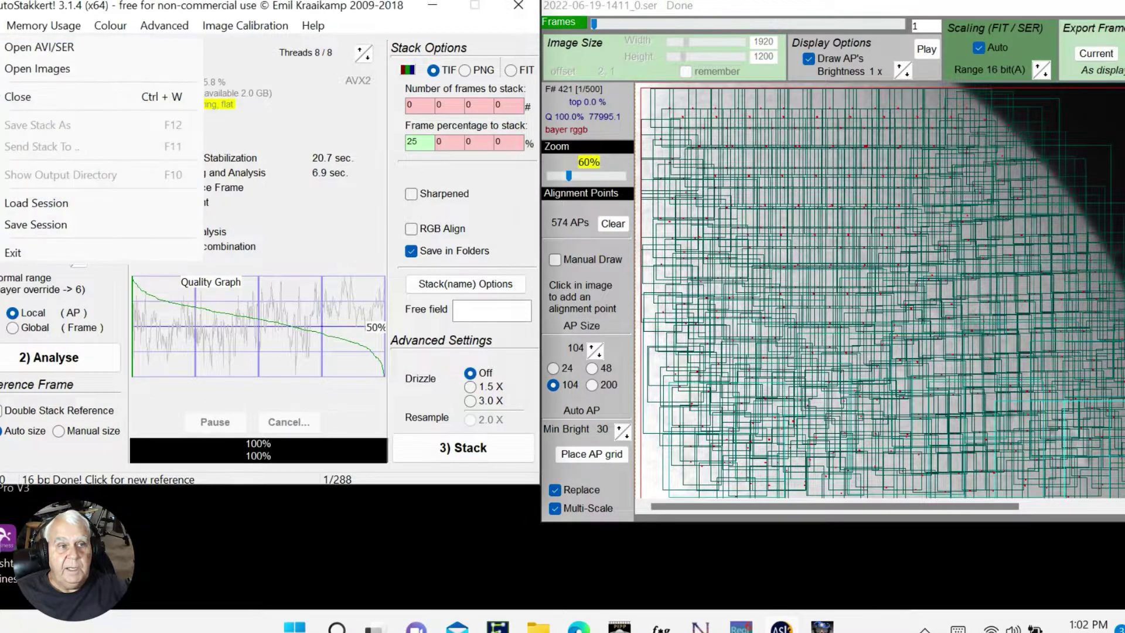
left_click(20, 251)
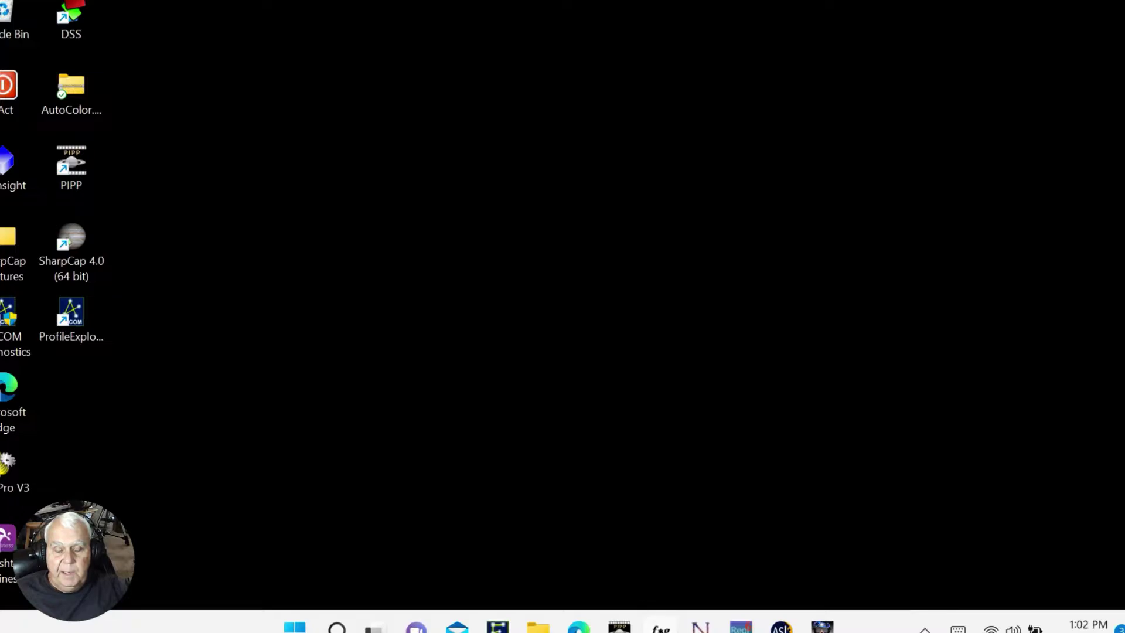
left_click(668, 628)
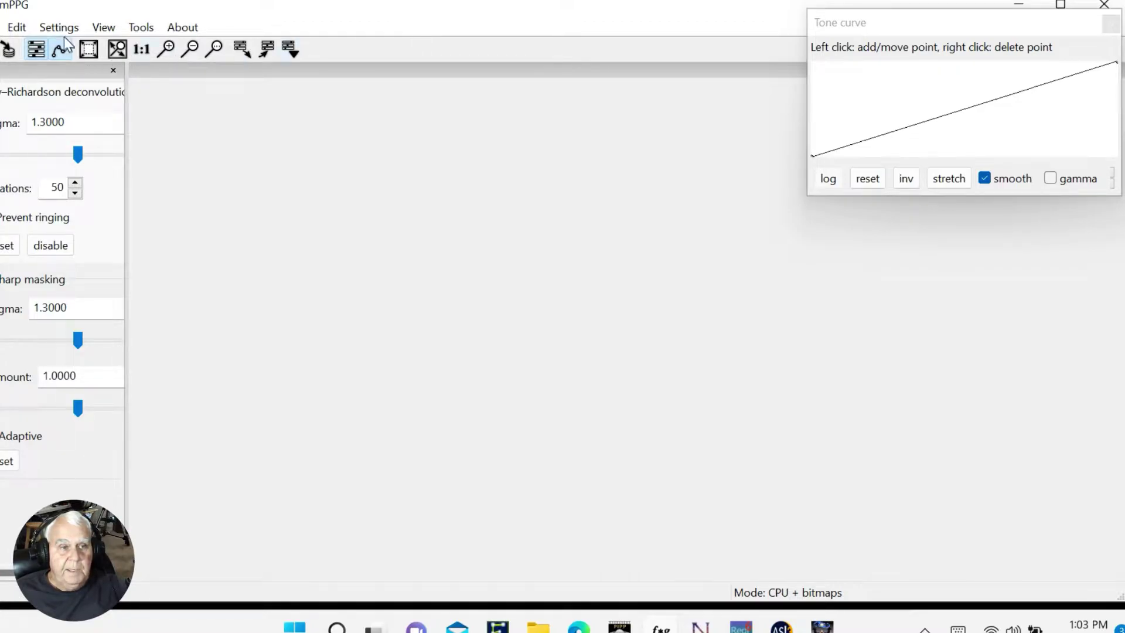
left_click_drag(885, 20, 832, 188)
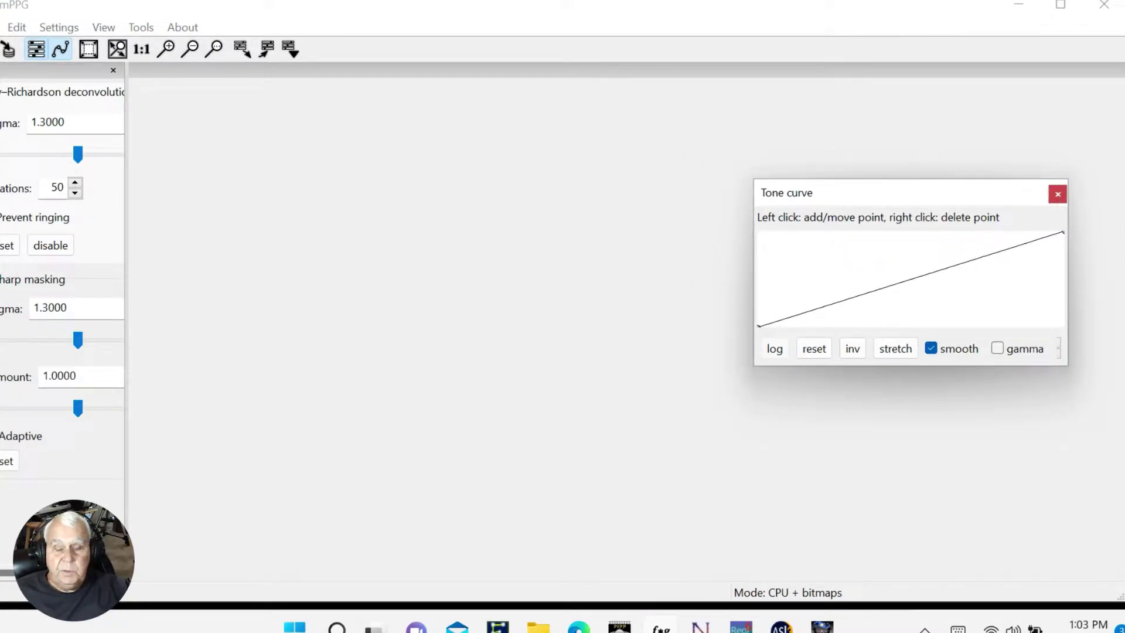
left_click(2, 26)
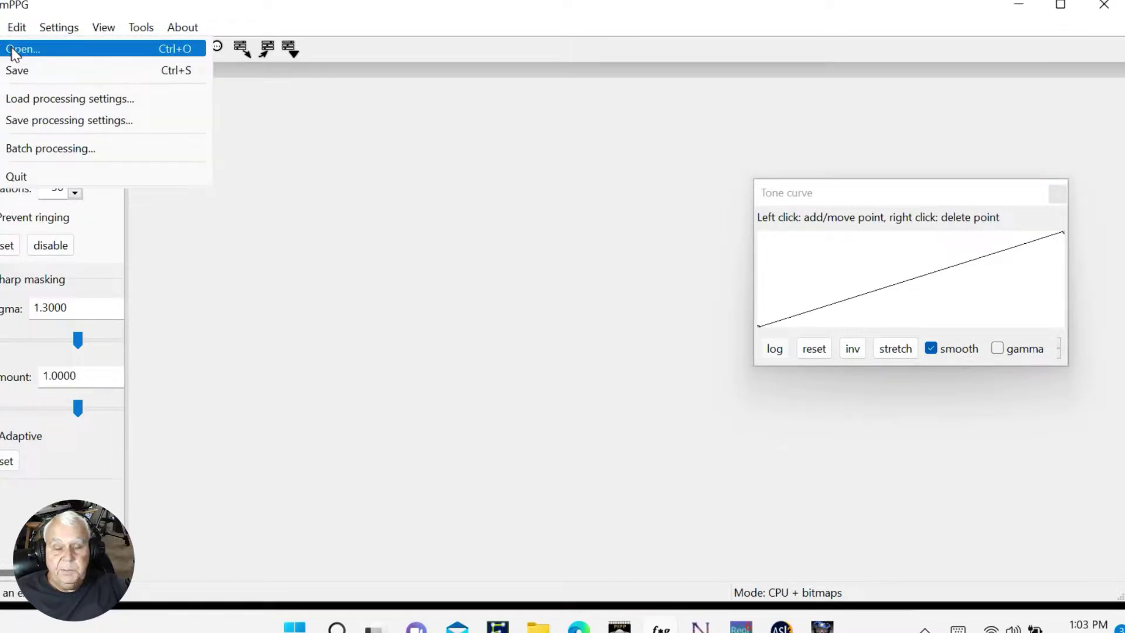
left_click(14, 51)
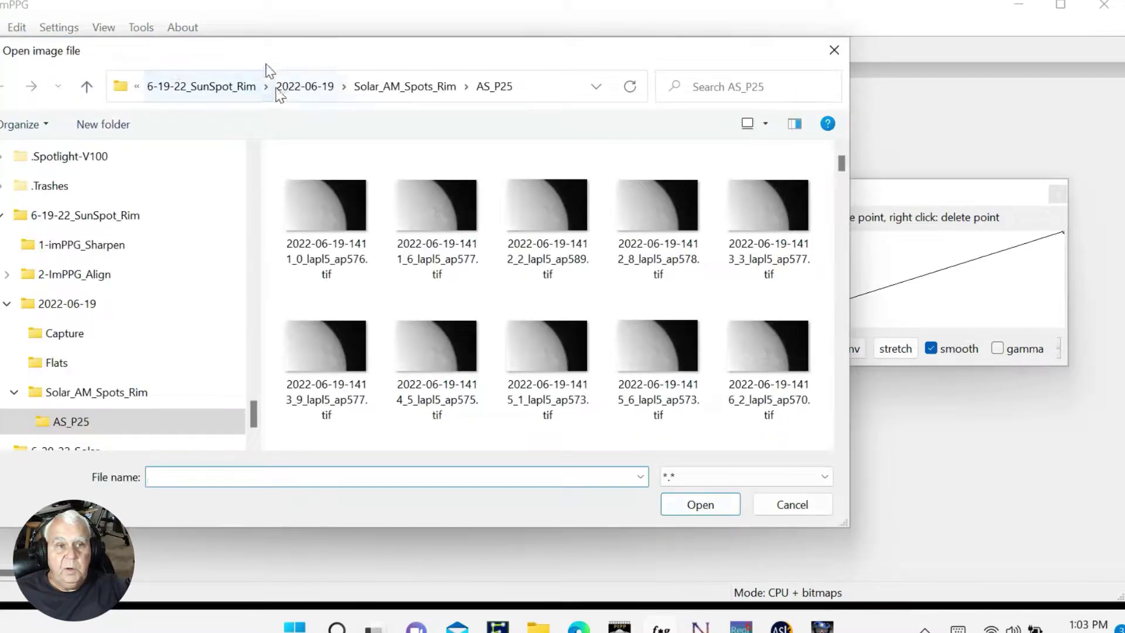
left_click_drag(265, 55, 302, 57)
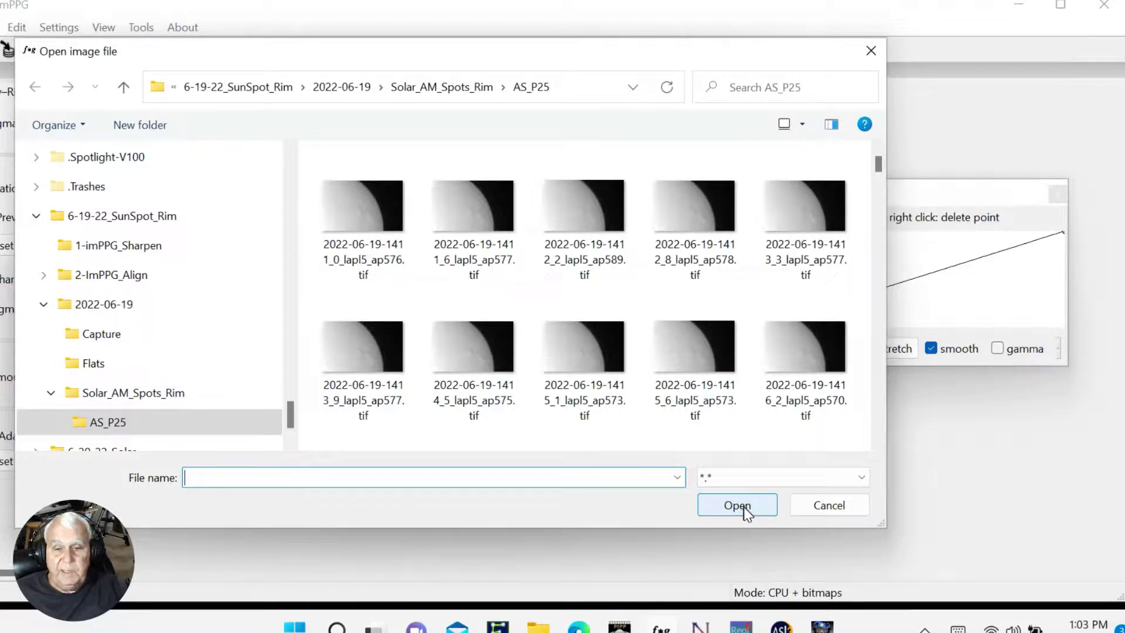
left_click(824, 505)
left_click(0, 26)
left_click(7, 49)
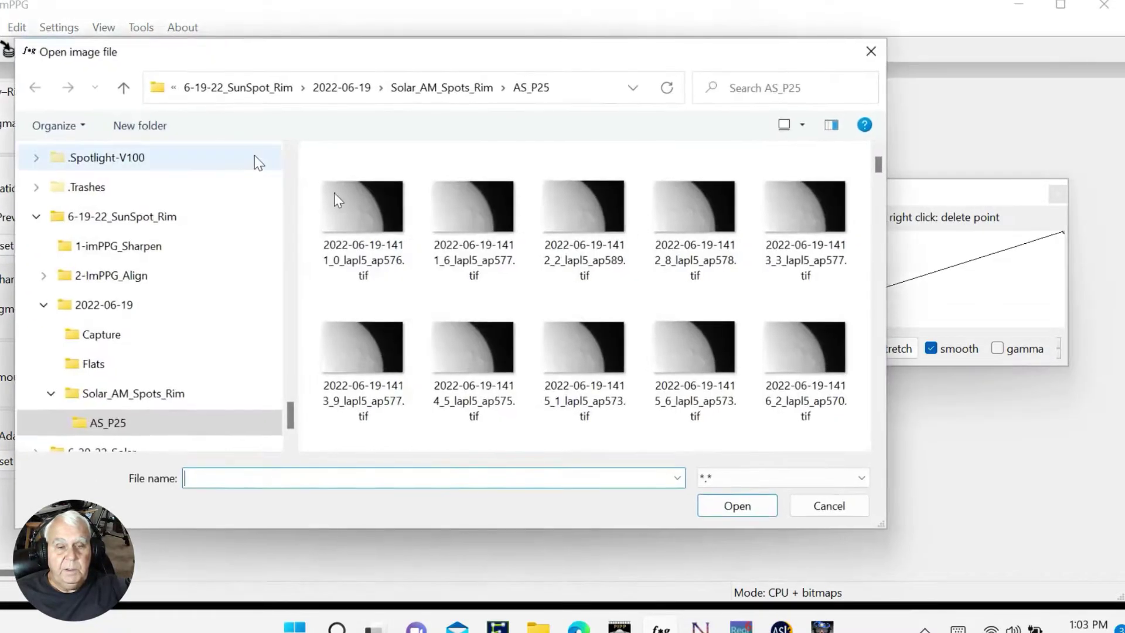
left_click(370, 207)
left_click(736, 508)
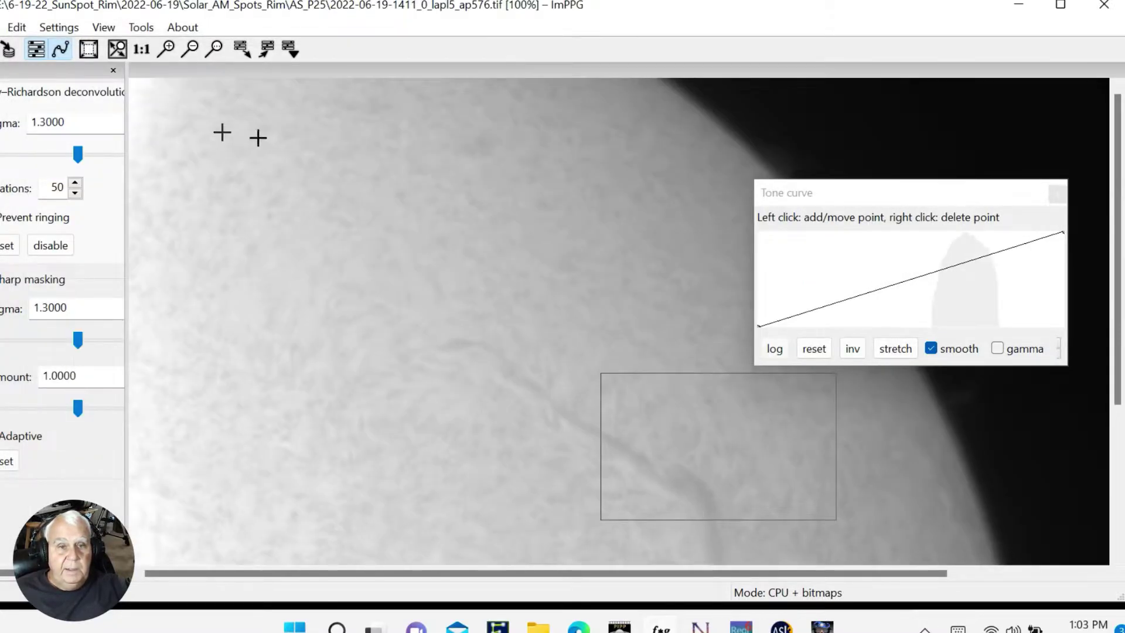
Select a processing area around the filament, sunspots and limb, and extend the selection to the whole image.
left_click(193, 49)
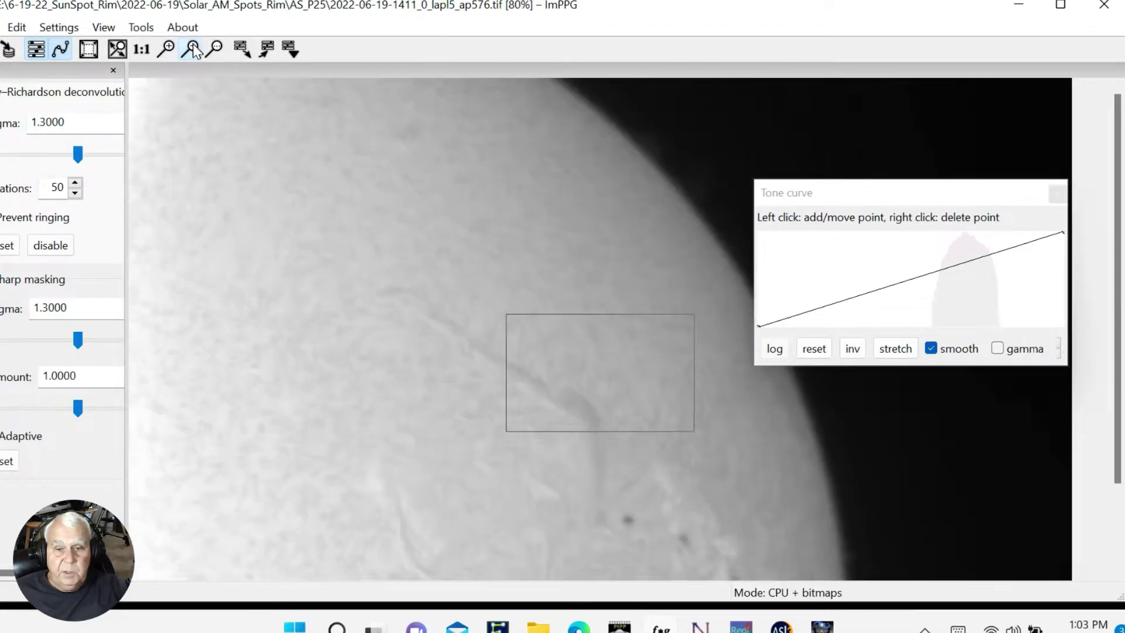
left_click(192, 50)
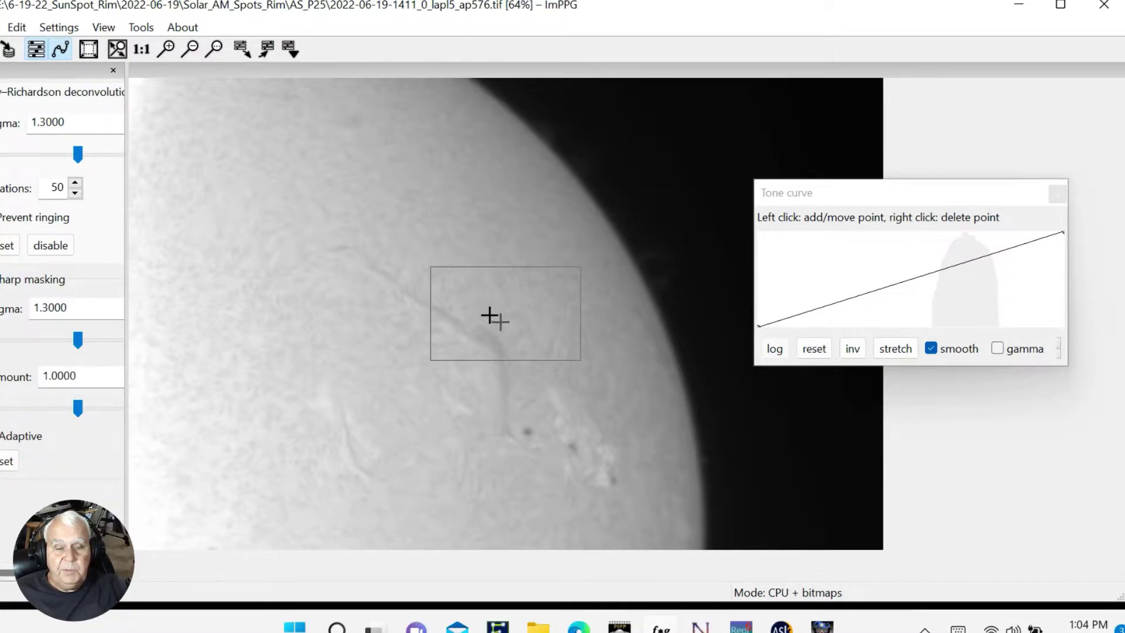
left_click(506, 322)
left_click_drag(512, 317, 624, 501)
left_click_drag(288, 249, 762, 554)
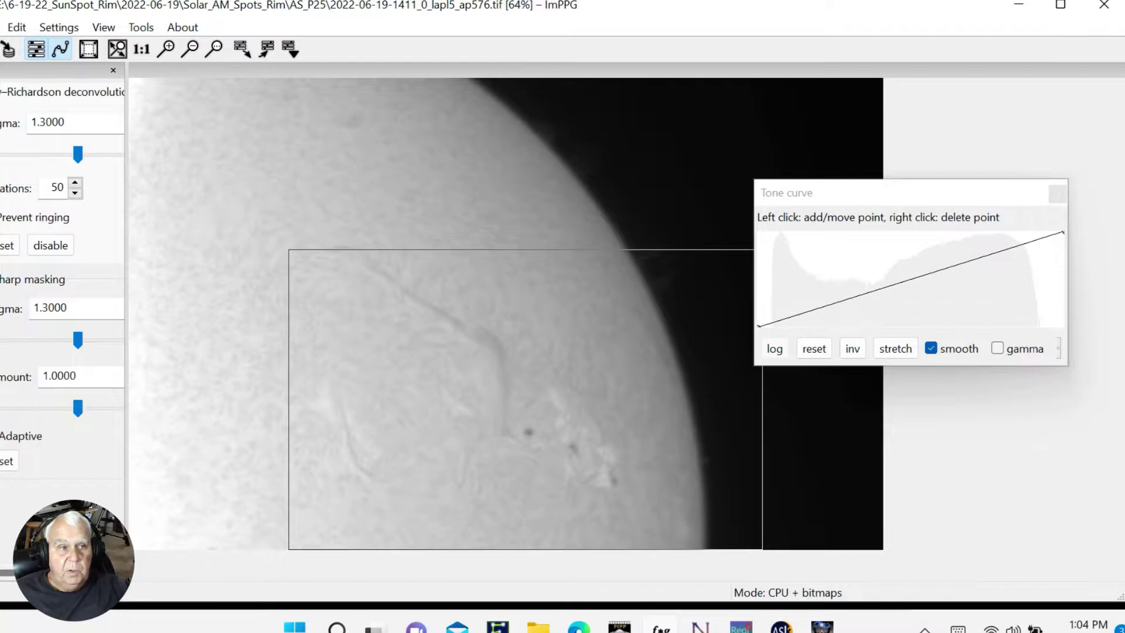
left_click(16, 28)
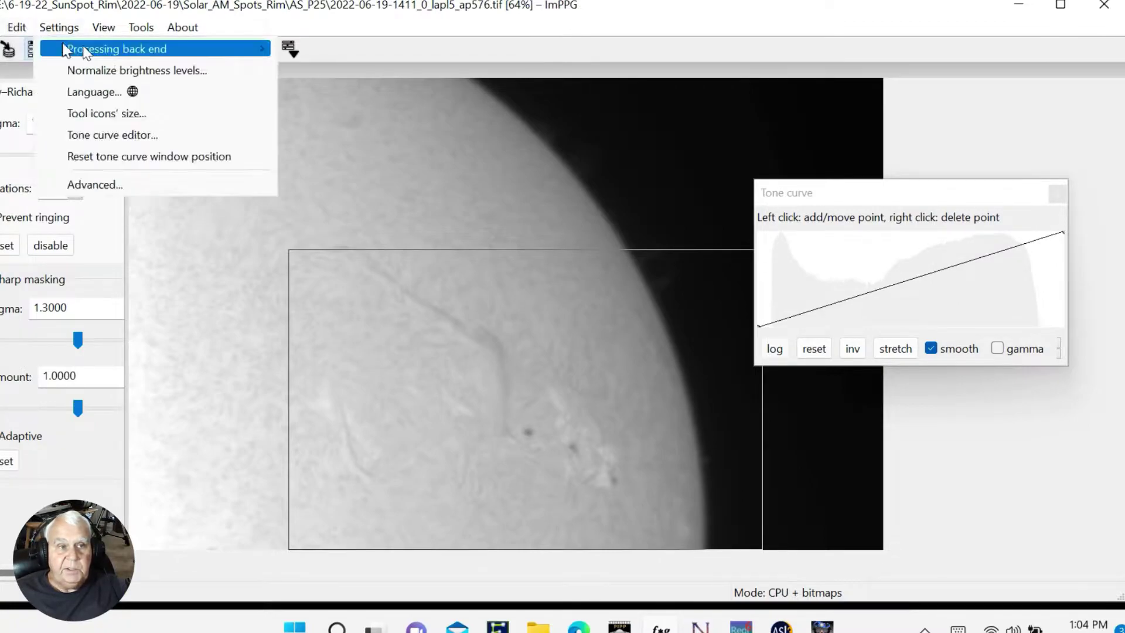
left_click(30, 47)
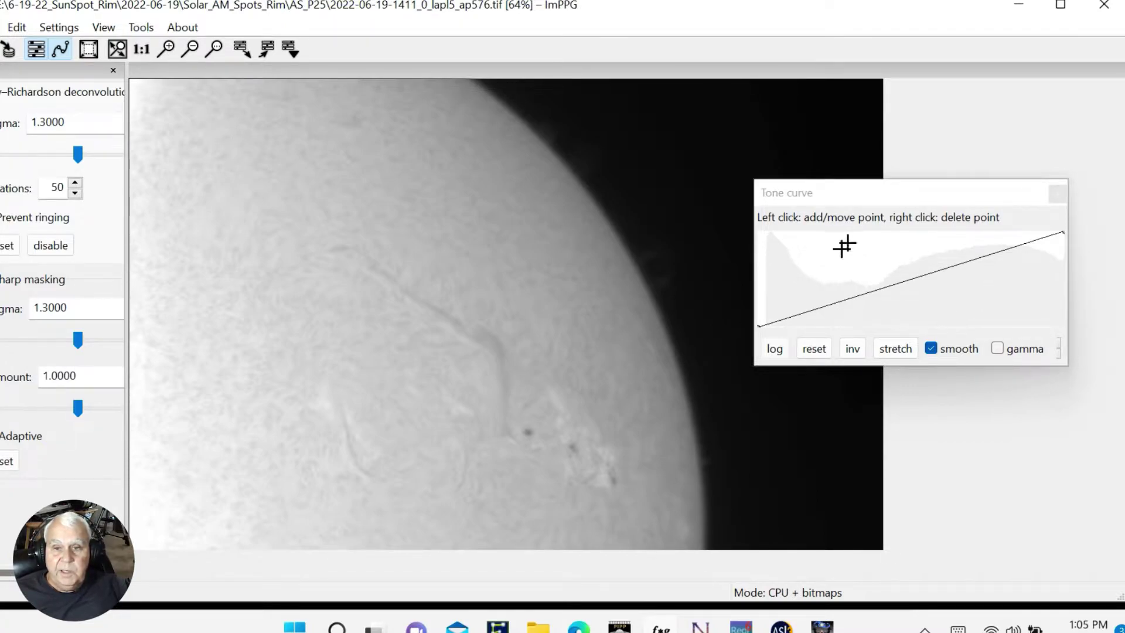
Invert the dark sky with two tone curve points: one near the dark end at maximum brightness, one low in the shadows.
left_click_drag(846, 200, 874, 194)
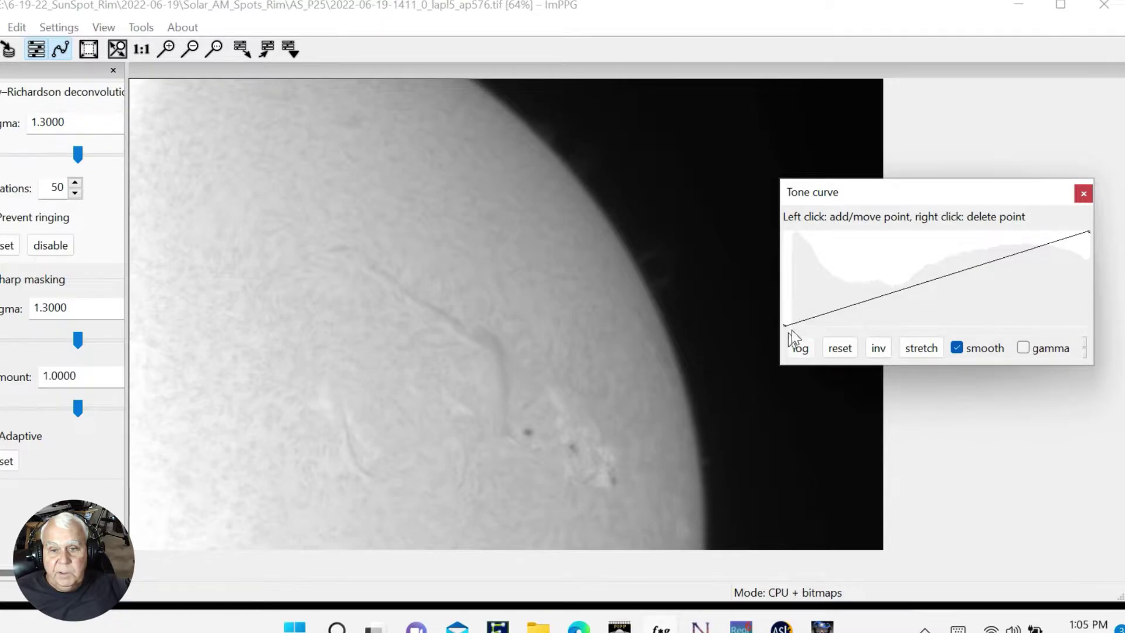
left_click(831, 309)
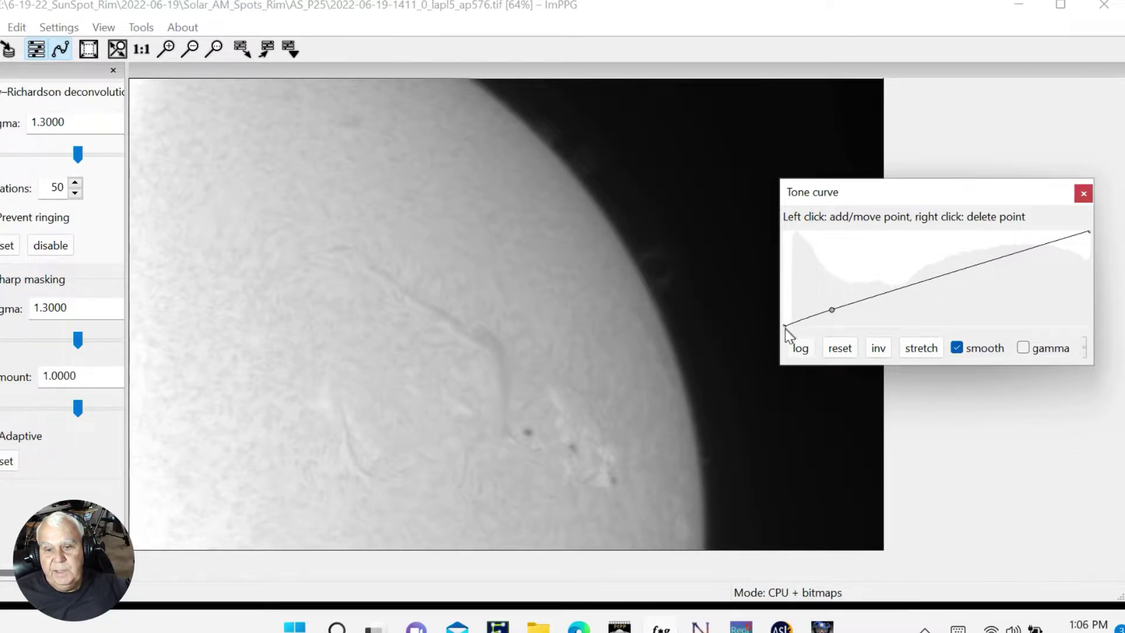
left_click_drag(801, 316, 796, 230)
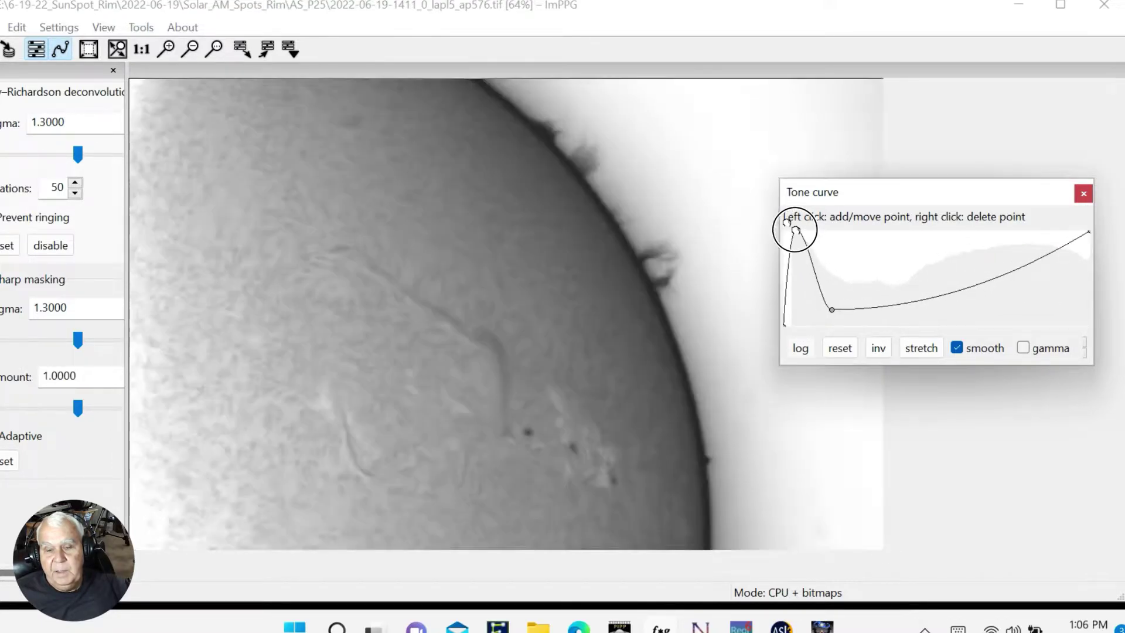
mouse_move(831, 311)
left_mouse_down()
mouse_move(824, 301)
mouse_move(834, 307)
left_mouse_up()
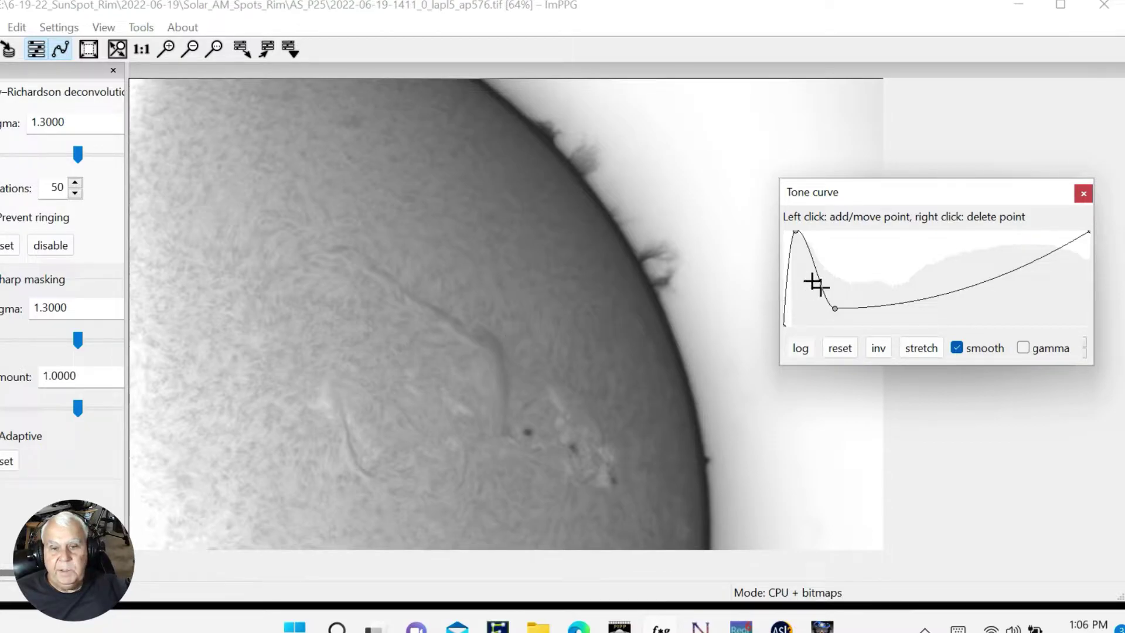
left_click(834, 304)
left_click_drag(834, 301, 854, 306)
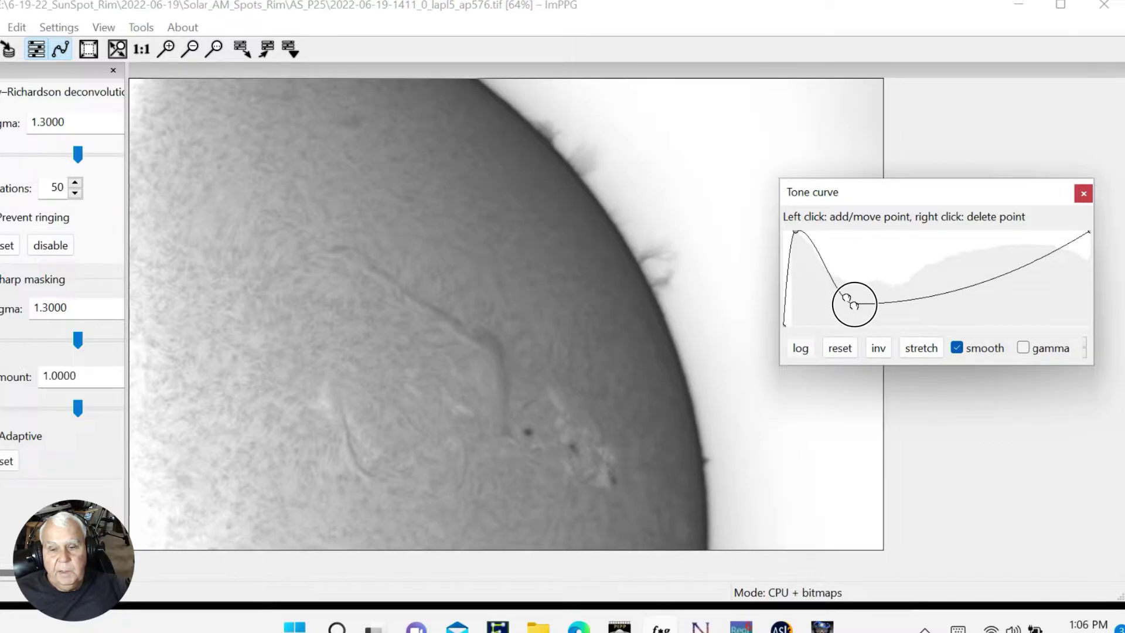
Add three points along the tone curve's midtones and highlights, lowering the first two slightly and raising the brightest.
left_click(921, 293)
left_click_drag(921, 293, 920, 295)
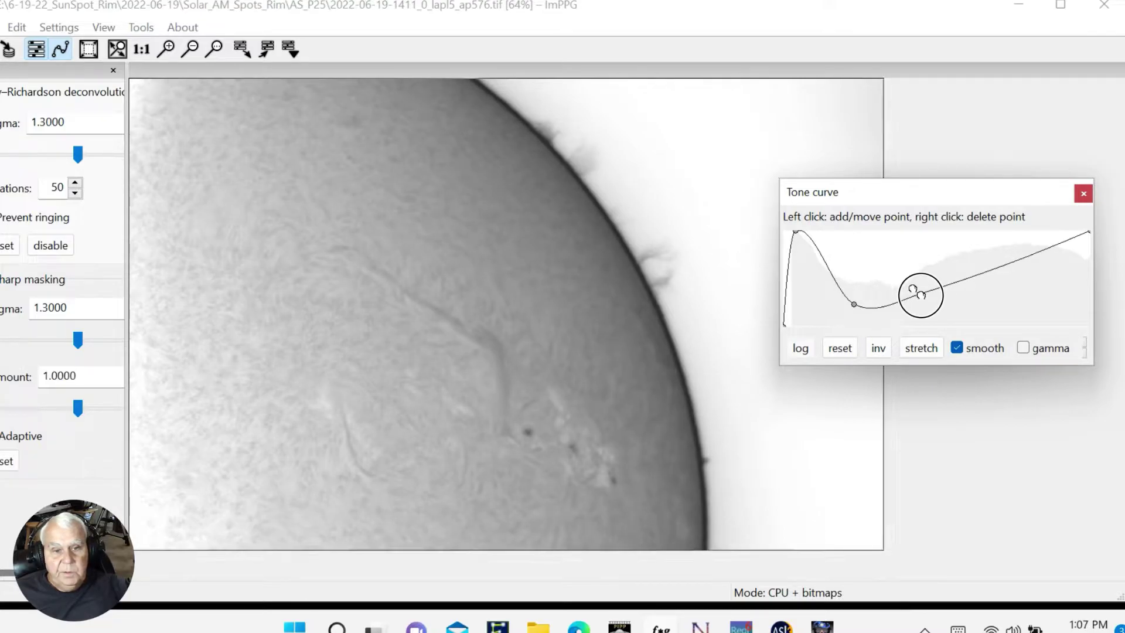
left_click(990, 268)
left_click_drag(991, 268, 990, 275)
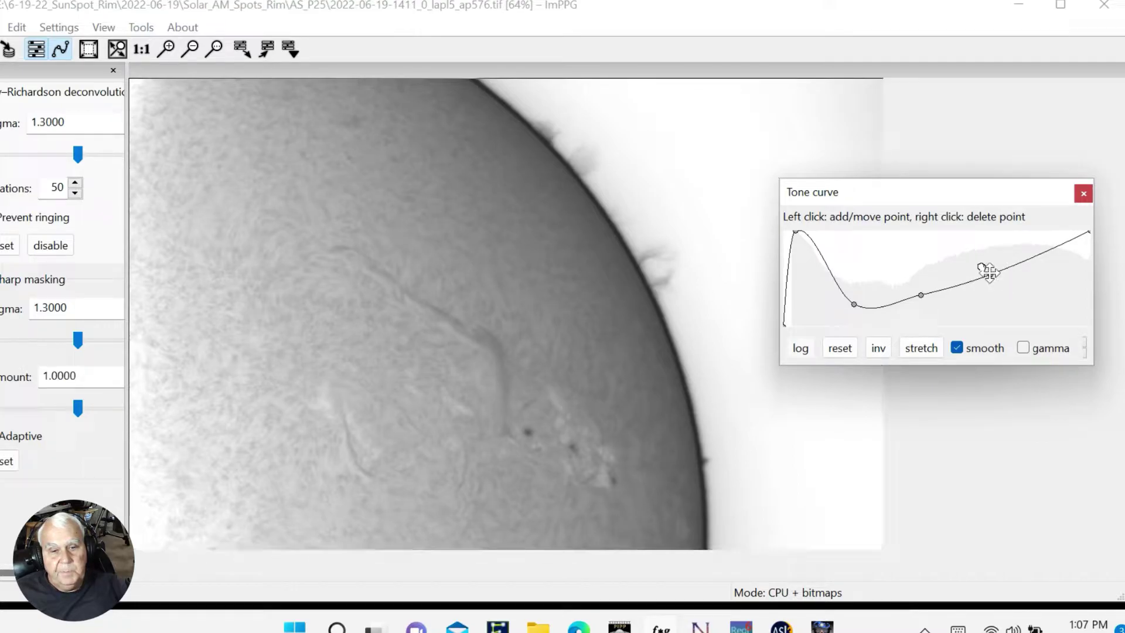
left_click(1040, 249)
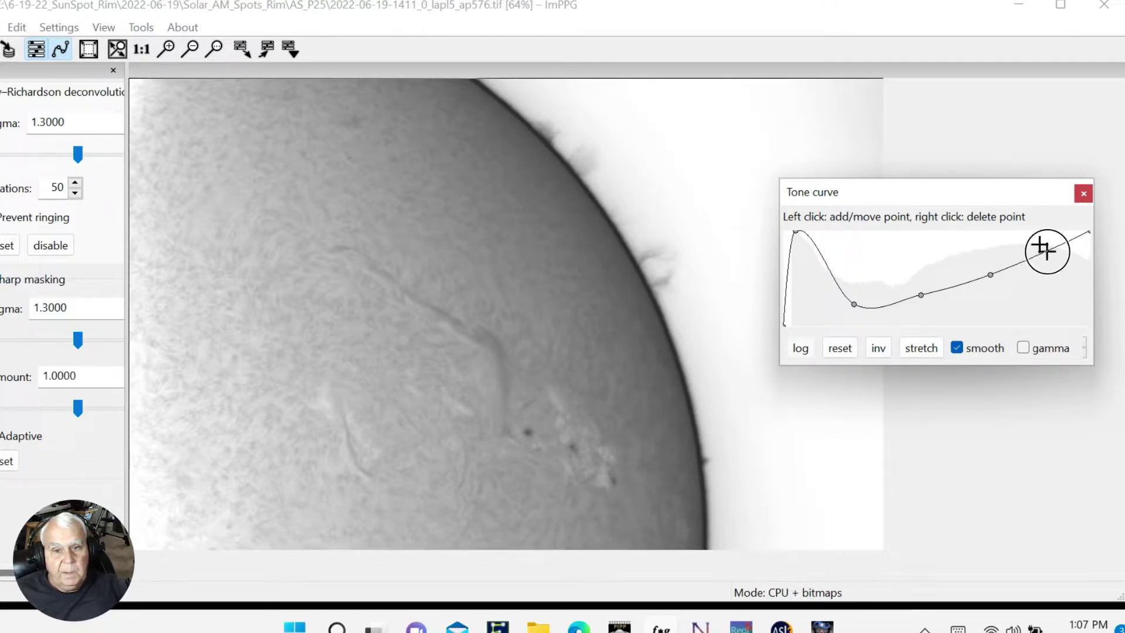
left_click_drag(1047, 255, 1038, 246)
left_click_drag(1038, 246, 1038, 247)
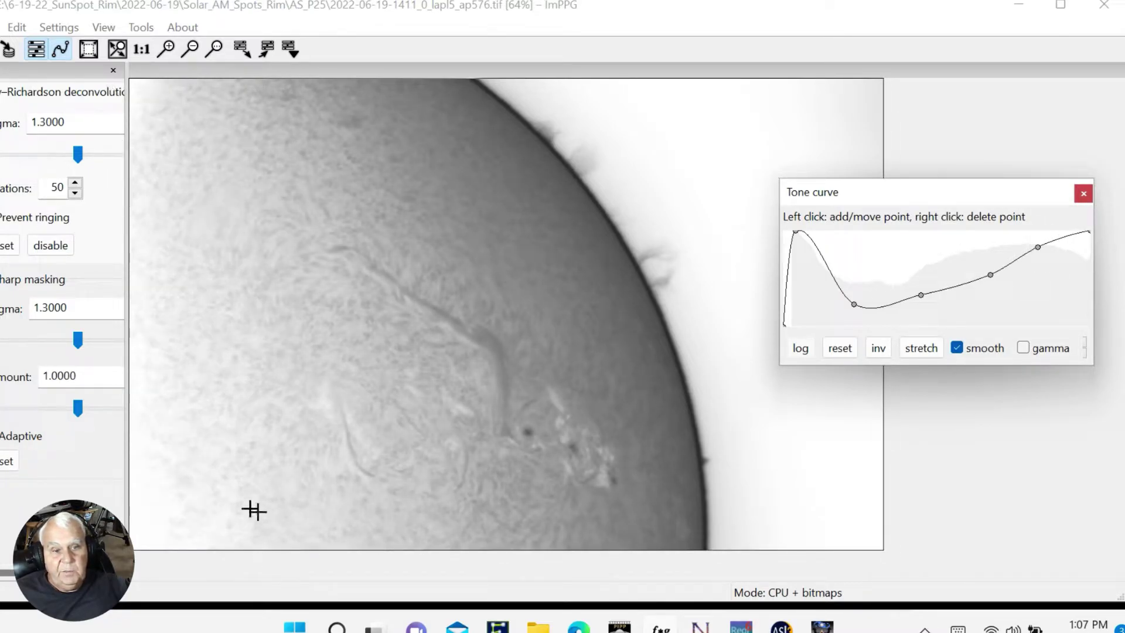
Deepen the disc's contrast by lowering the shadow point close to the curve's base and fine-tuning the lower midtone point.
left_click_drag(922, 295, 924, 301)
left_click_drag(850, 302, 856, 317)
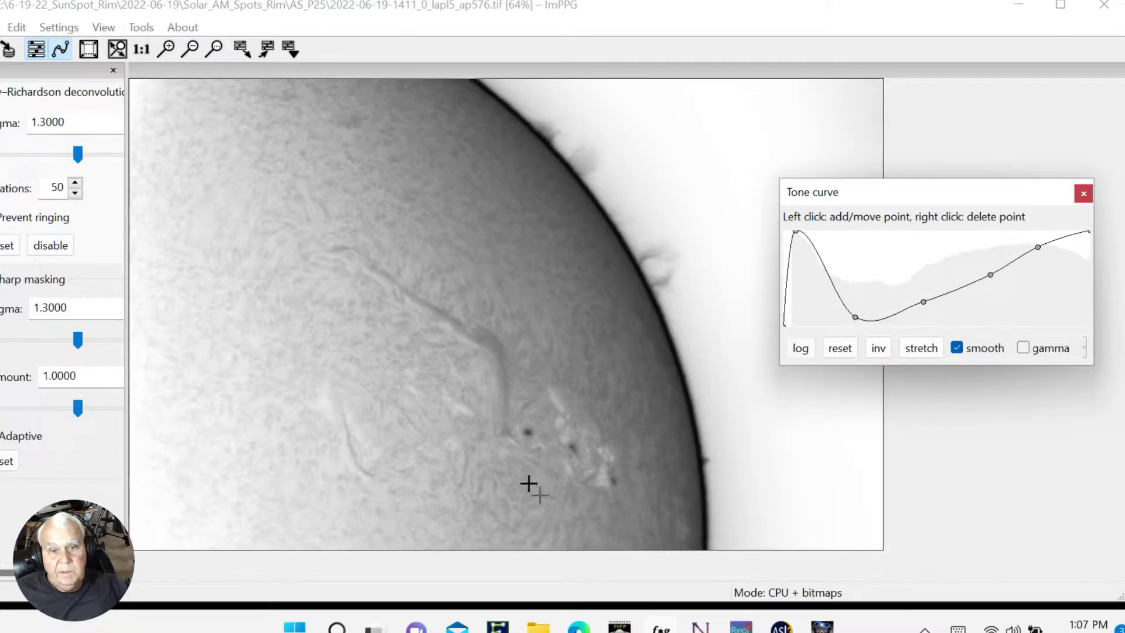
left_click(794, 231)
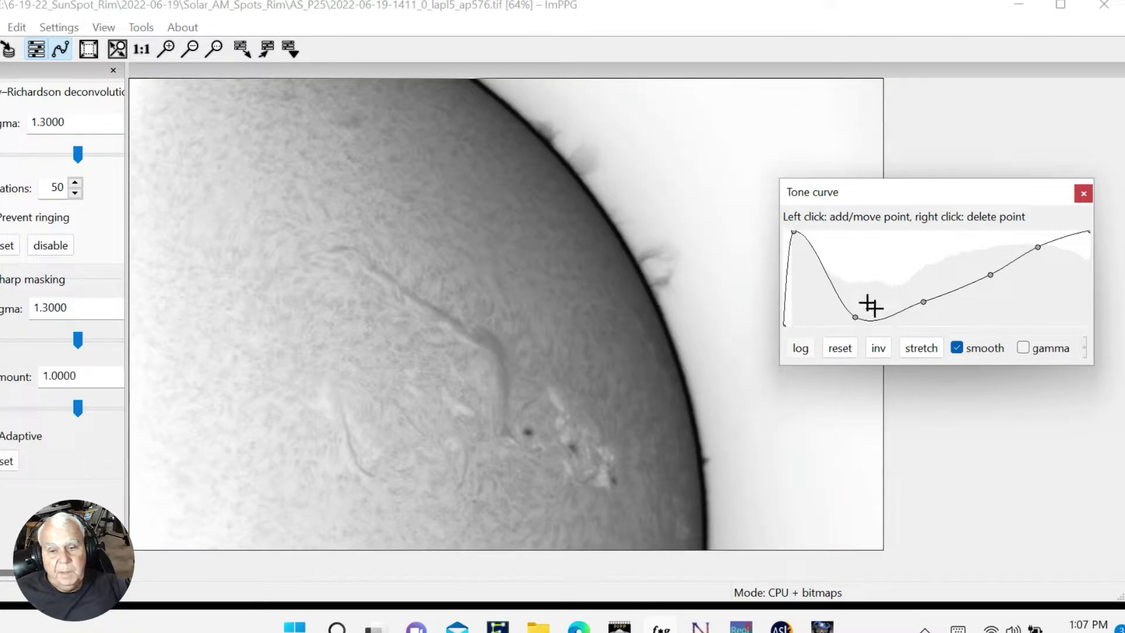
left_click_drag(914, 303, 920, 299)
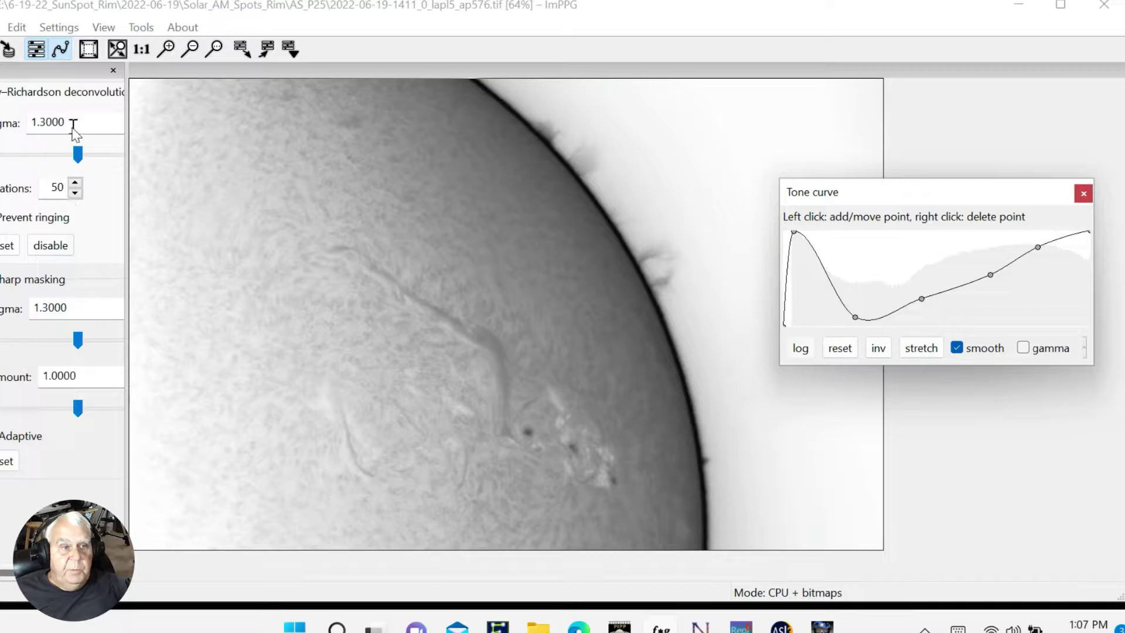
Widen the processing panel and raise the Lucy–Richardson deconvolution sigma to 2.6835.
left_click_drag(78, 155, 131, 153)
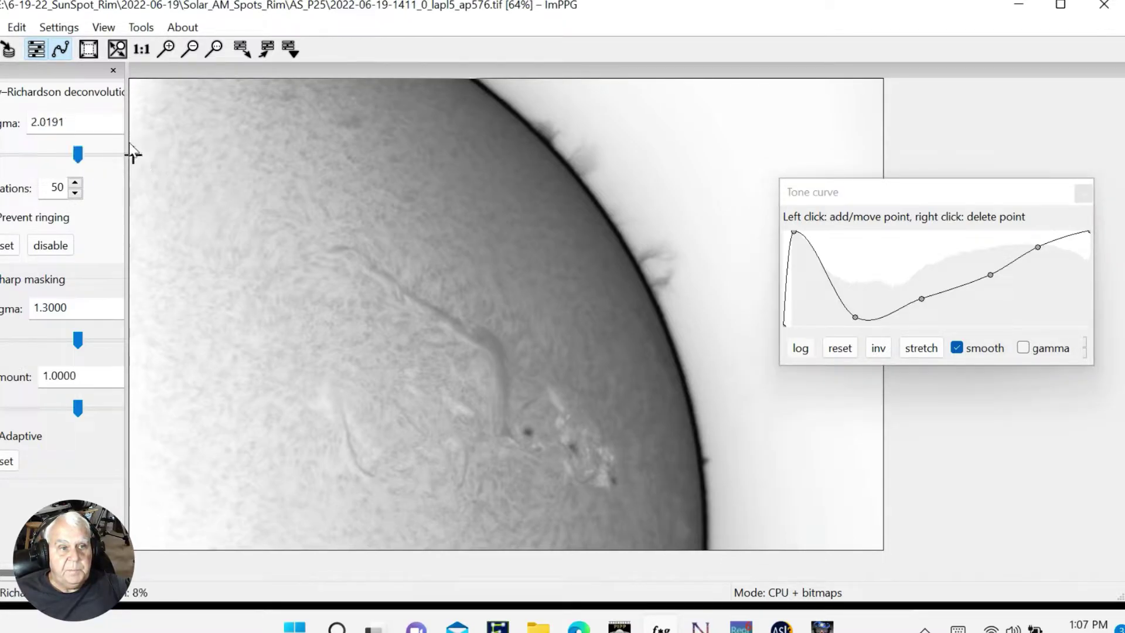
left_click_drag(123, 113, 176, 129)
mouse_move(80, 158)
left_mouse_down()
mouse_move(98, 160)
mouse_move(79, 150)
mouse_move(93, 150)
mouse_move(100, 162)
left_mouse_up()
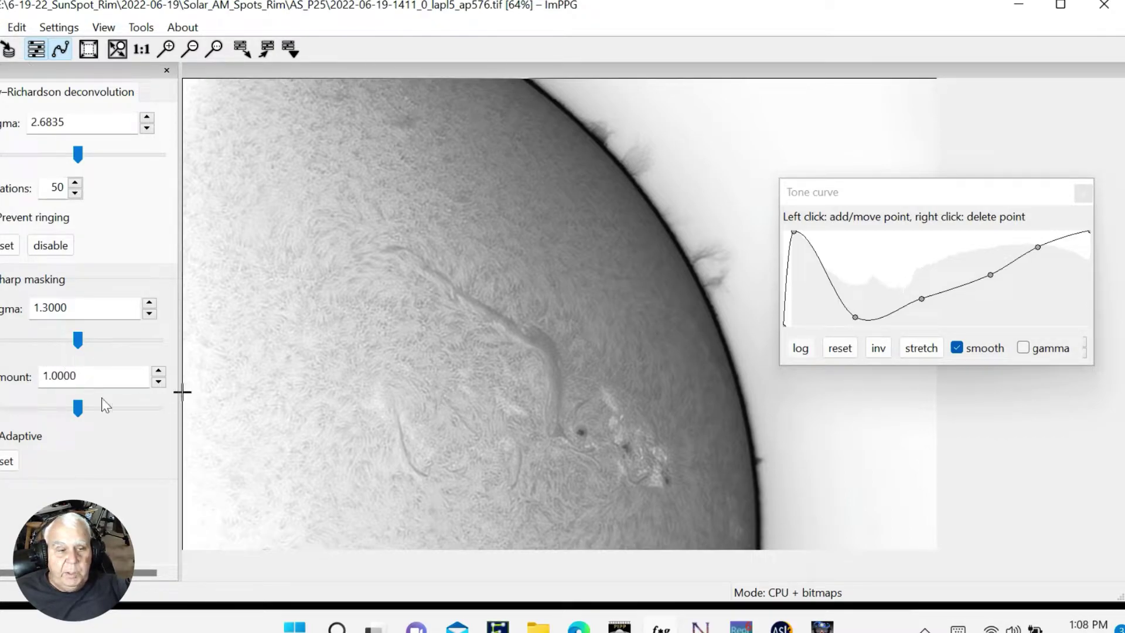
Save the processing settings as WhiteSkyProcessSettings6-19-22 in the 6-19-22_SunSpot_Rim folder.
key("alt+f")
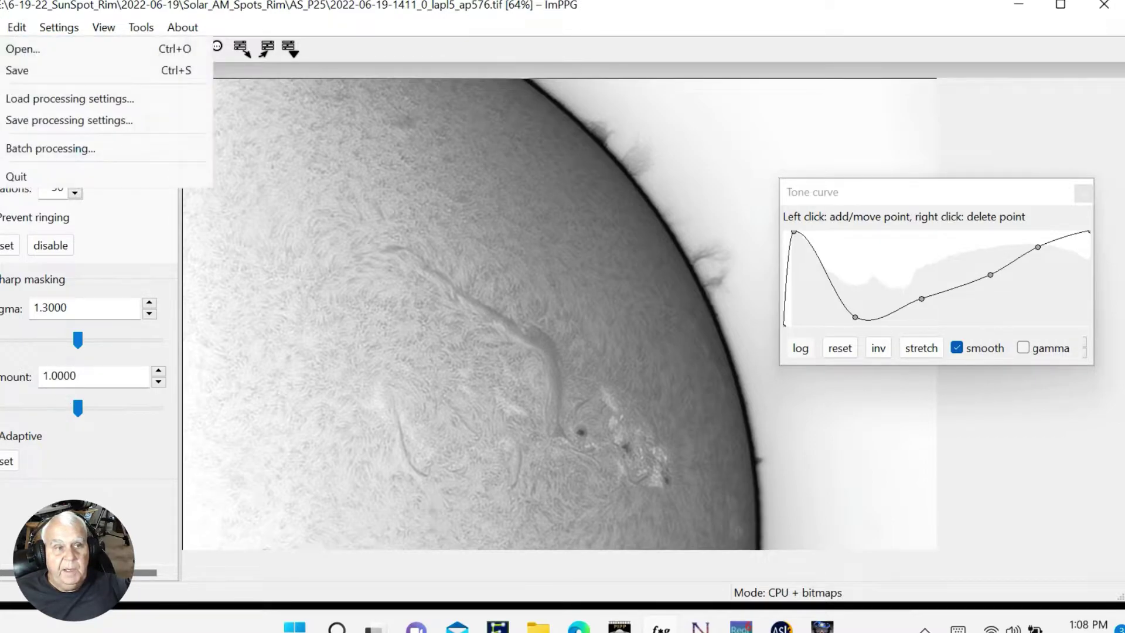
left_click(22, 130)
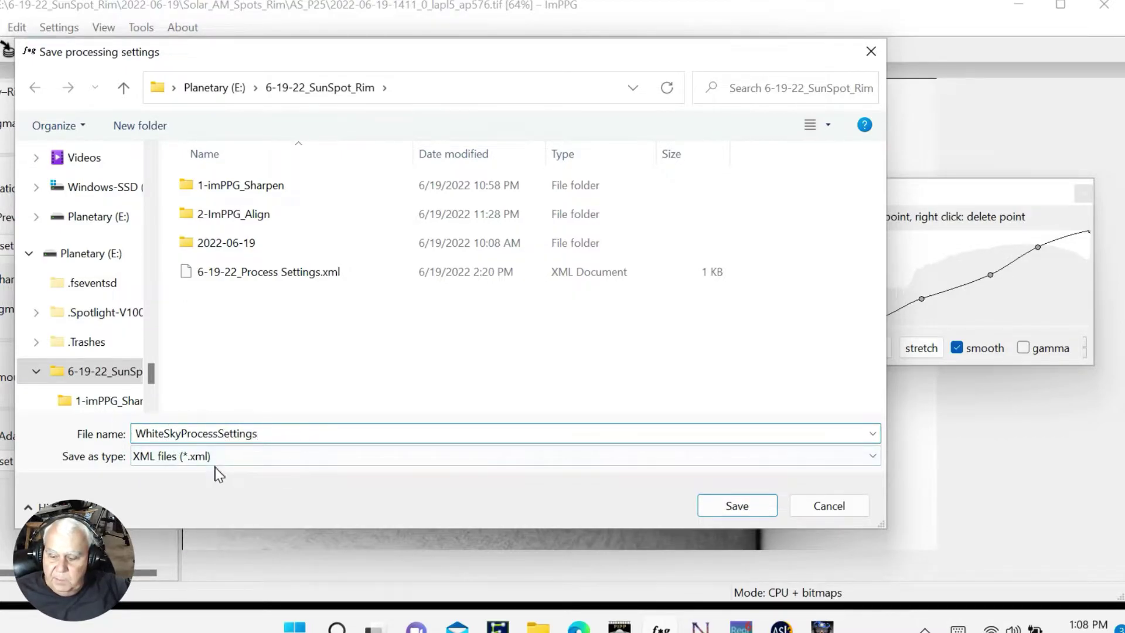
type("-19-22")
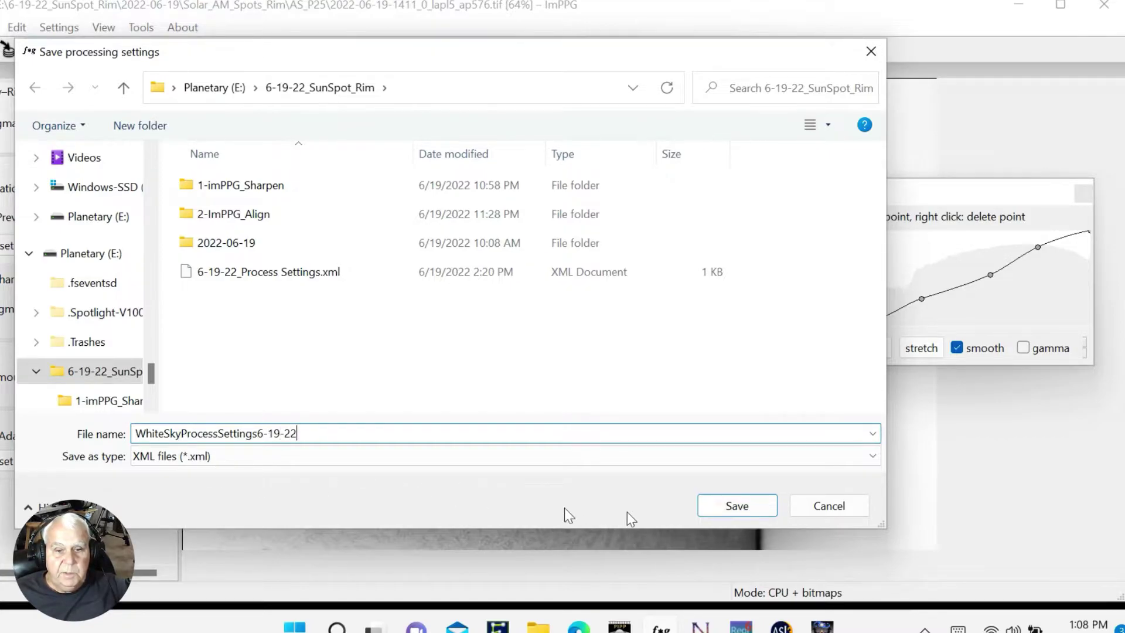
left_click(742, 508)
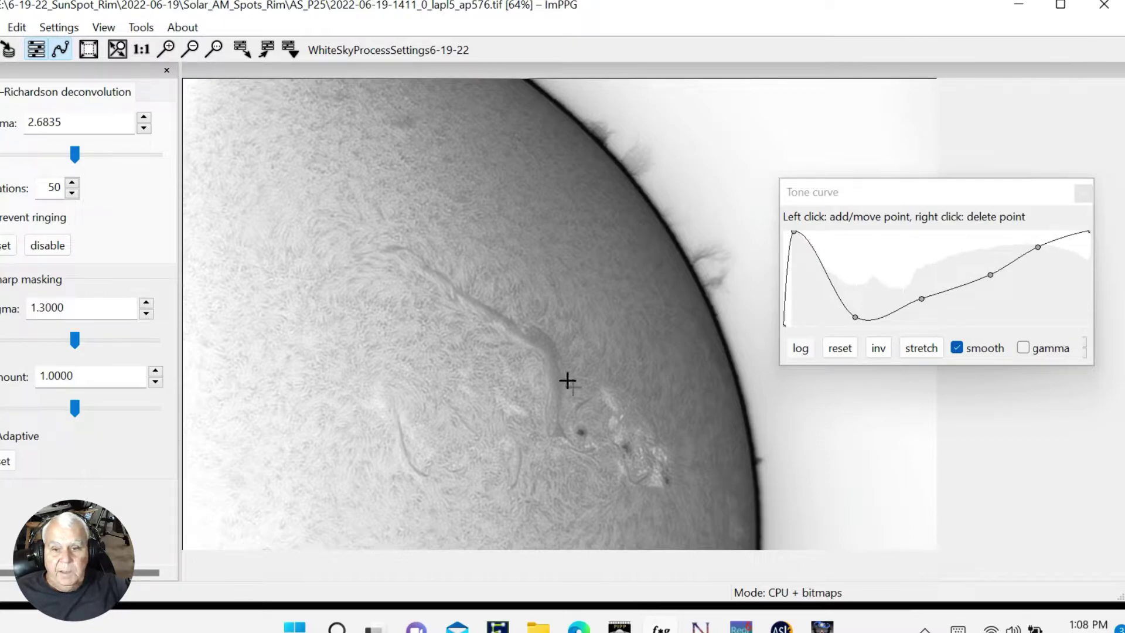
Reset the tone curve to a straight line, and enlarge and reposition its window over the solar limb.
left_click(831, 351)
left_click_drag(868, 198, 932, 257)
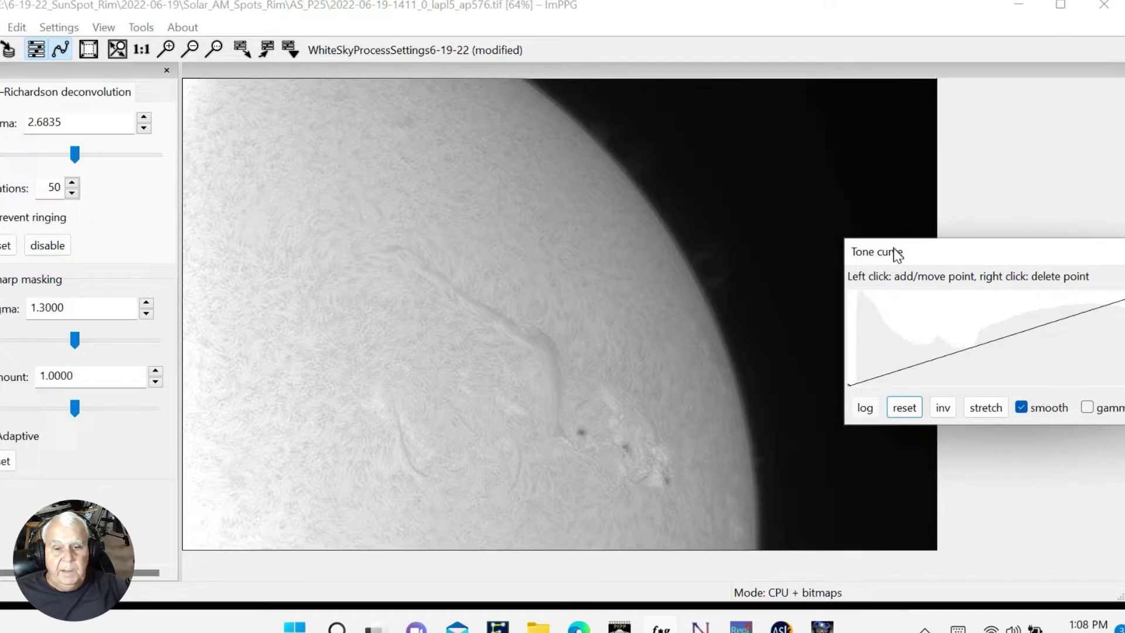
left_click_drag(938, 248, 751, 181)
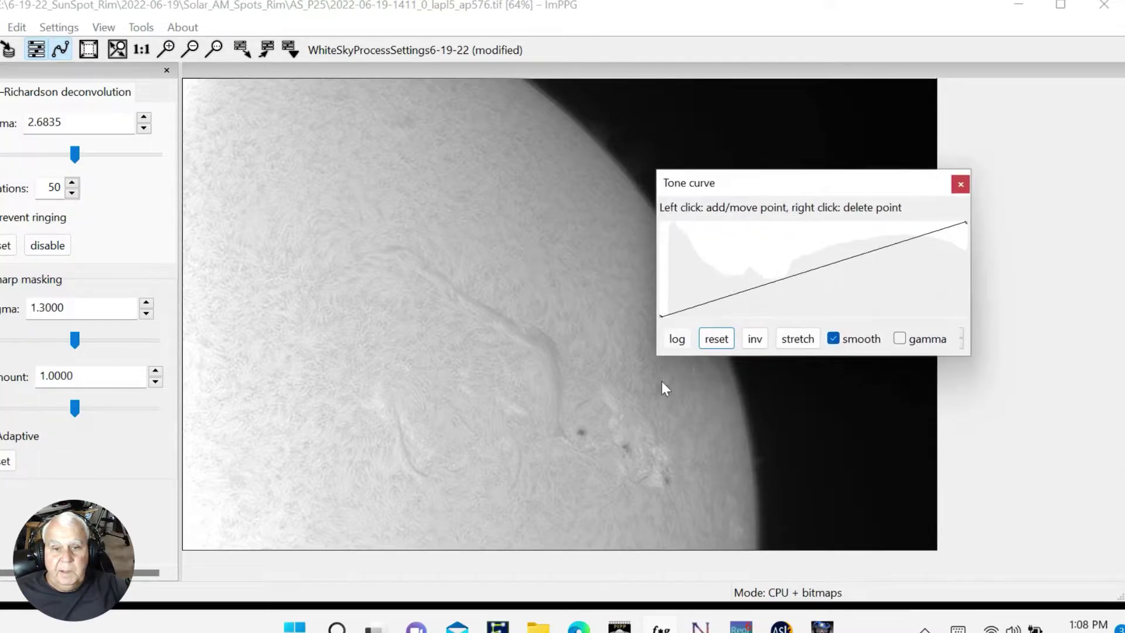
left_click_drag(653, 355, 534, 432)
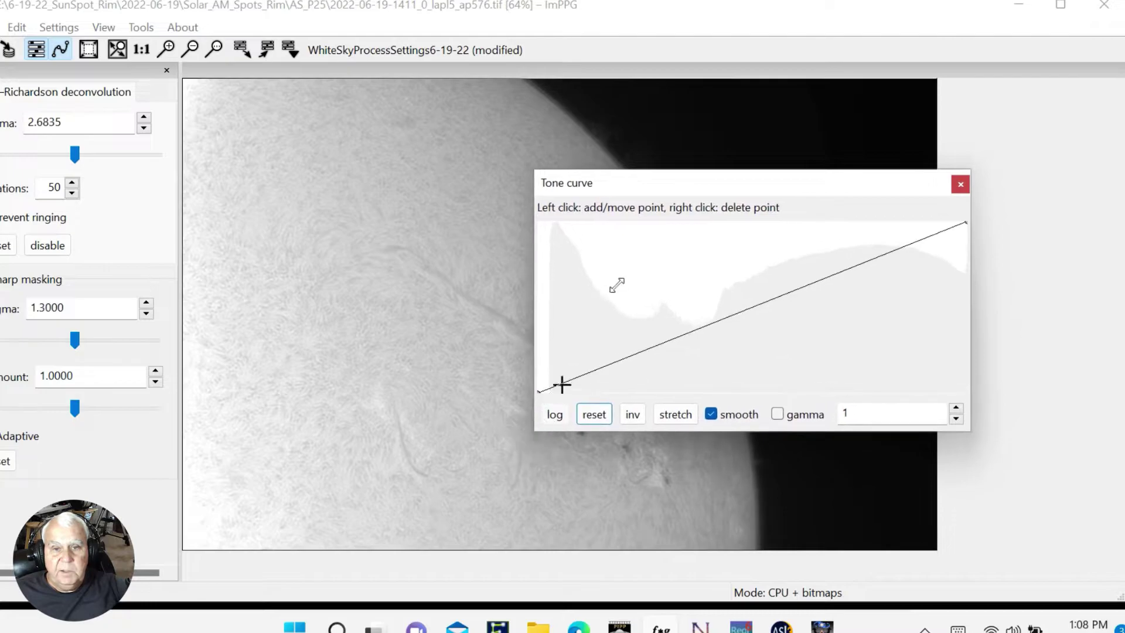
left_click_drag(673, 188, 777, 287)
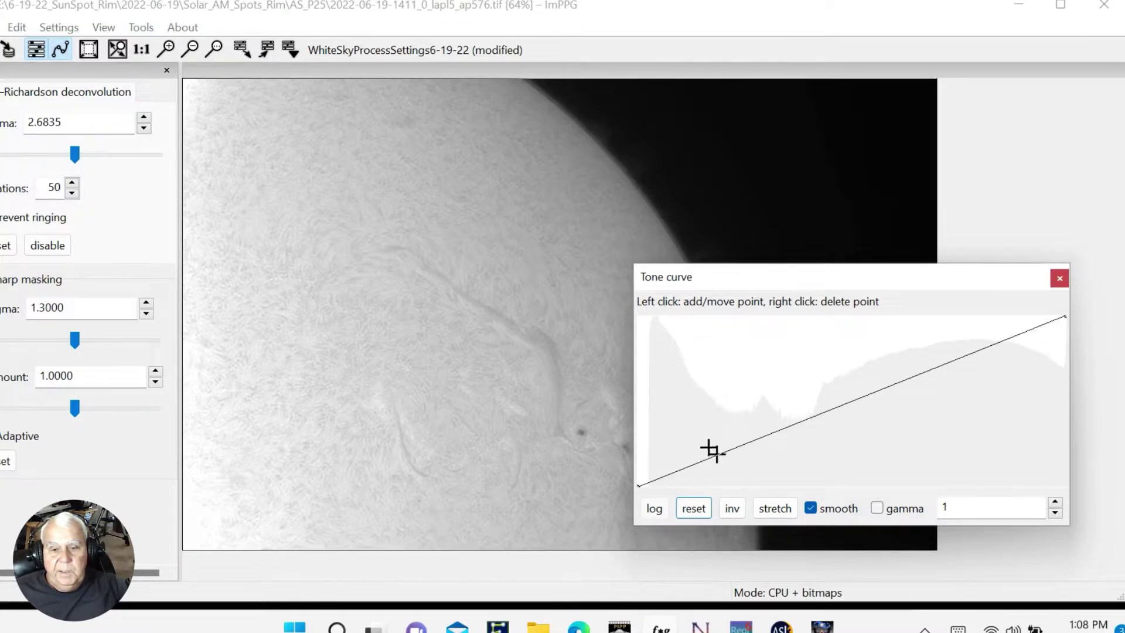
Add a shadow anchor to the tone curve, plus a peak and a base point at its dark end, and uncover the limb.
left_click(717, 453)
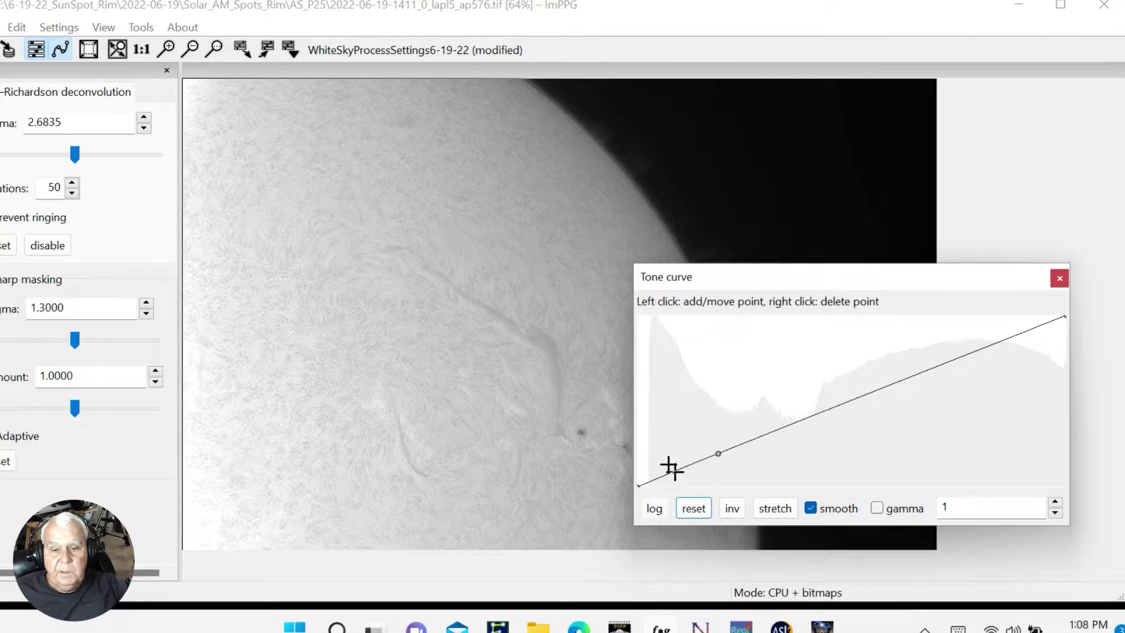
left_click_drag(679, 466, 650, 318)
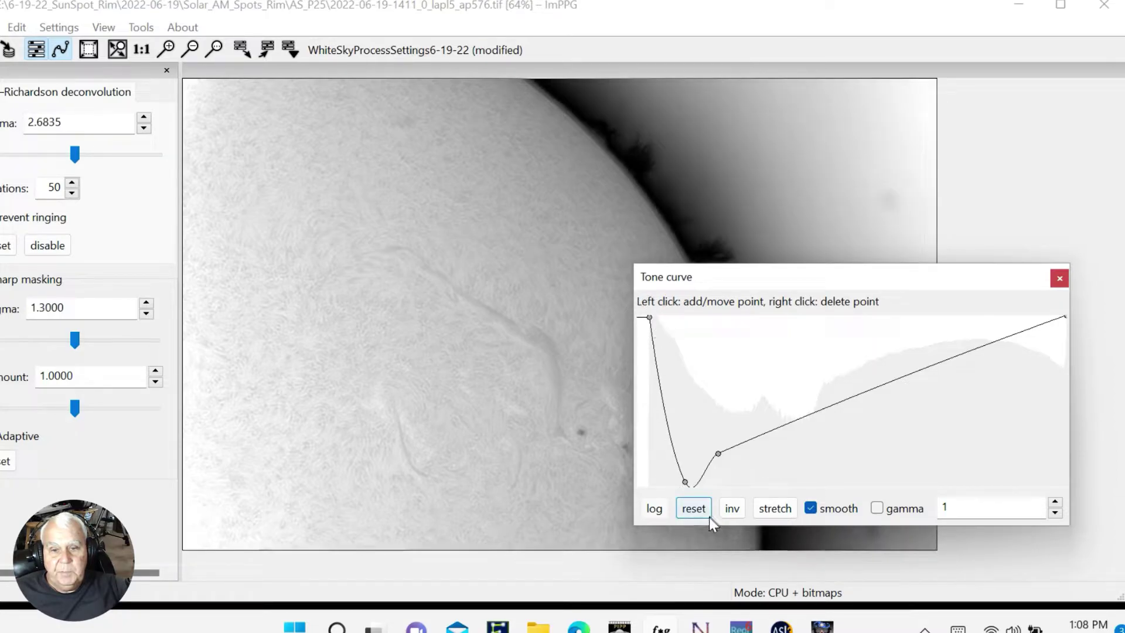
left_click_drag(685, 481, 633, 487)
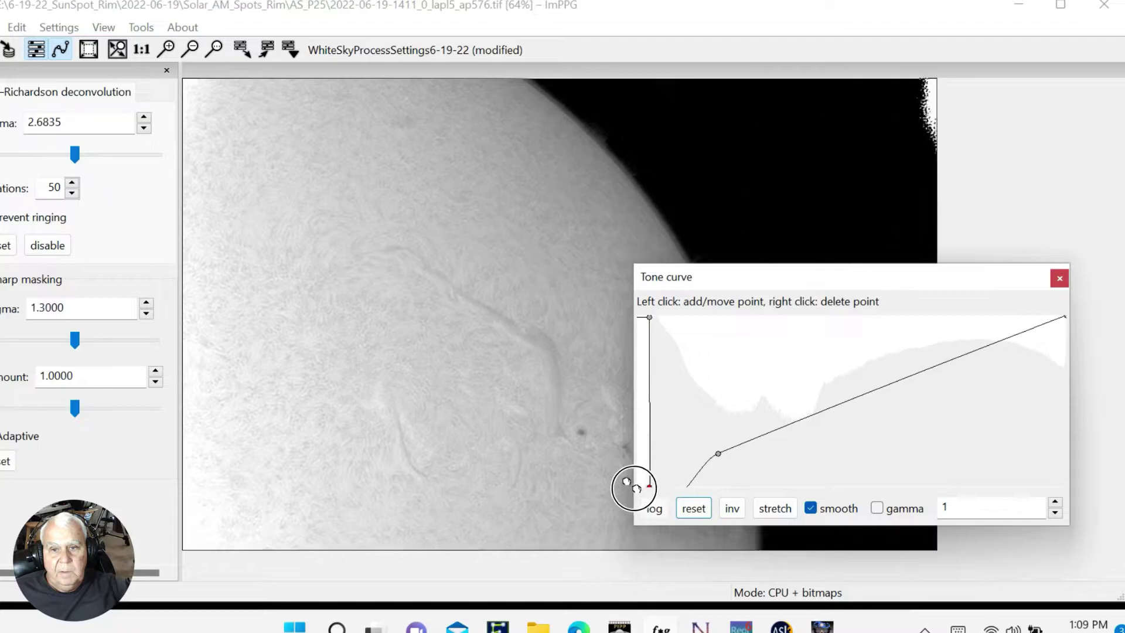
left_click_drag(808, 274, 218, 173)
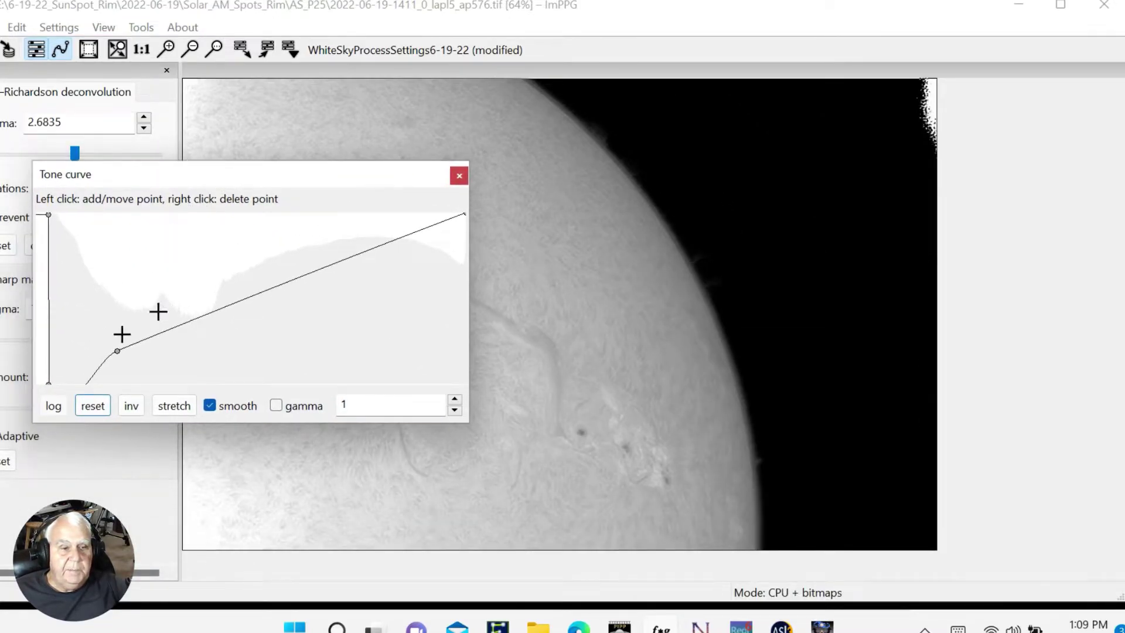
Raise the shadow anchor into a hump, add a midtone dip and an upper-midtone point, and move the curve window off the limb.
left_click_drag(107, 343, 113, 293)
left_click_drag(181, 262, 195, 344)
left_click_drag(298, 306, 301, 289)
left_click_drag(273, 176, 333, 200)
left_click_drag(410, 233, 1028, 143)
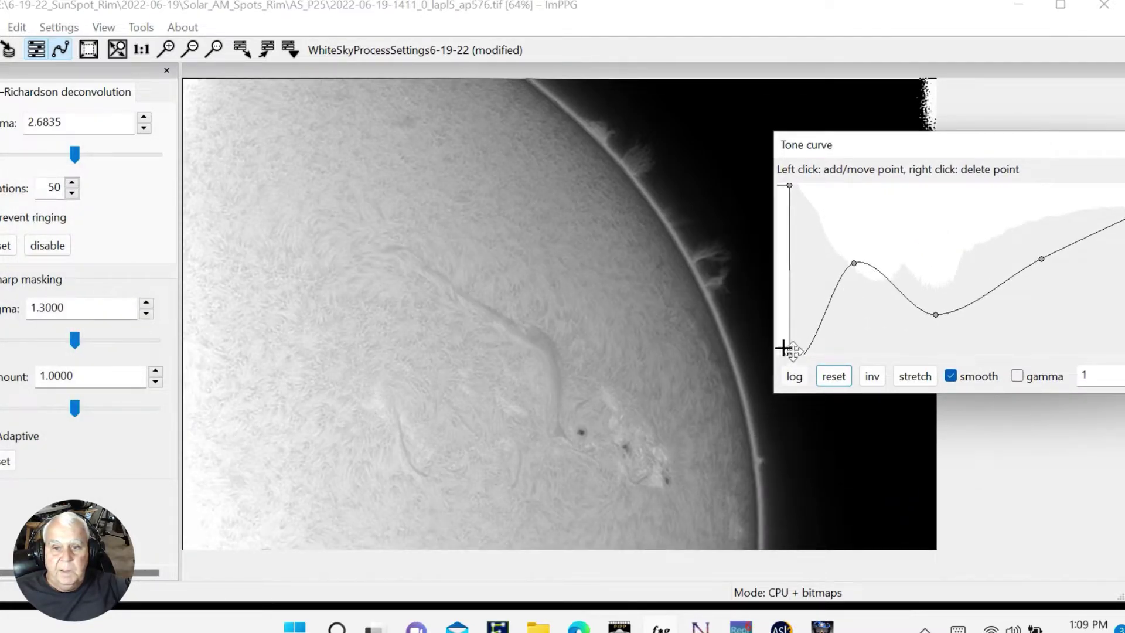
Raise the curve's shadow hump further to brighten the prominences, and shift the dip and upper-midtone point toward the highlights to darken the disc.
mouse_move(786, 350)
left_mouse_down()
mouse_move(799, 349)
mouse_move(770, 352)
left_mouse_up()
left_click_drag(854, 263, 847, 219)
mouse_move(935, 315)
left_mouse_down()
mouse_move(940, 327)
mouse_move(954, 315)
left_mouse_up()
left_click_drag(1042, 257, 1068, 259)
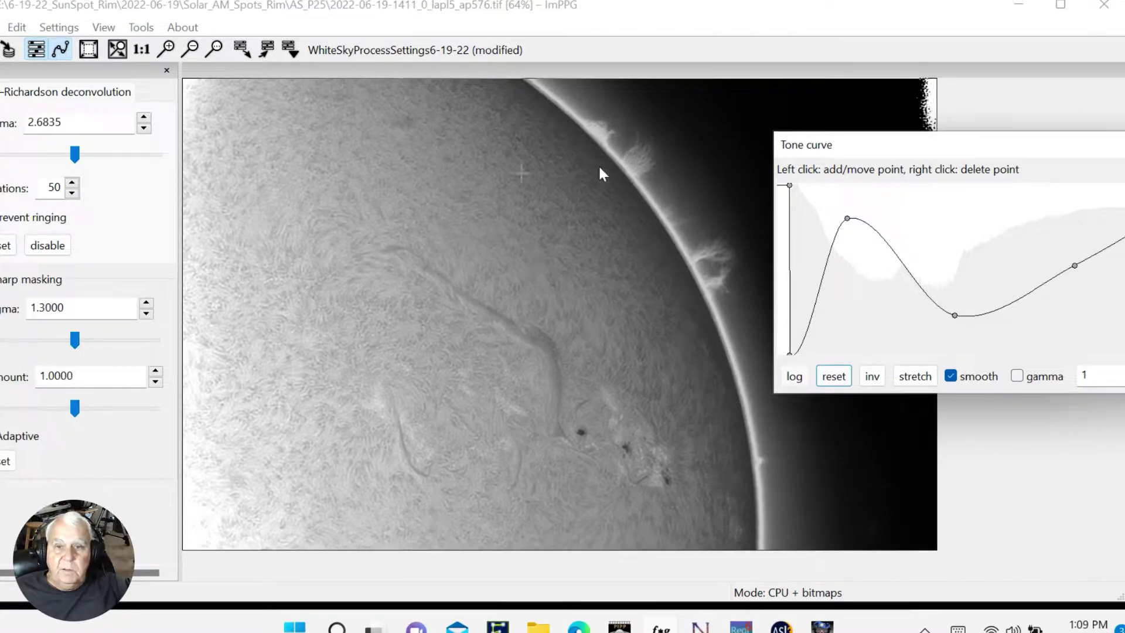
Try Lucy–Richardson sigmas of 2.6000 and 2.3277 with unsharp masking amounts up to 1.7409, and reset the unsharp masking.
left_click_drag(75, 153, 91, 162)
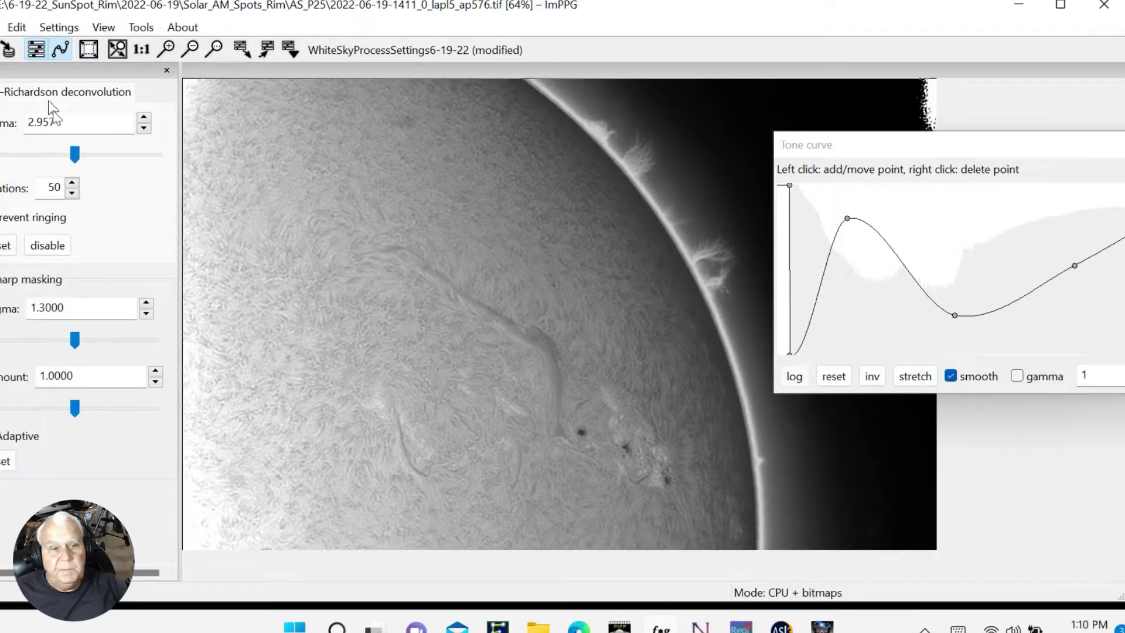
left_click_drag(77, 154, 61, 156)
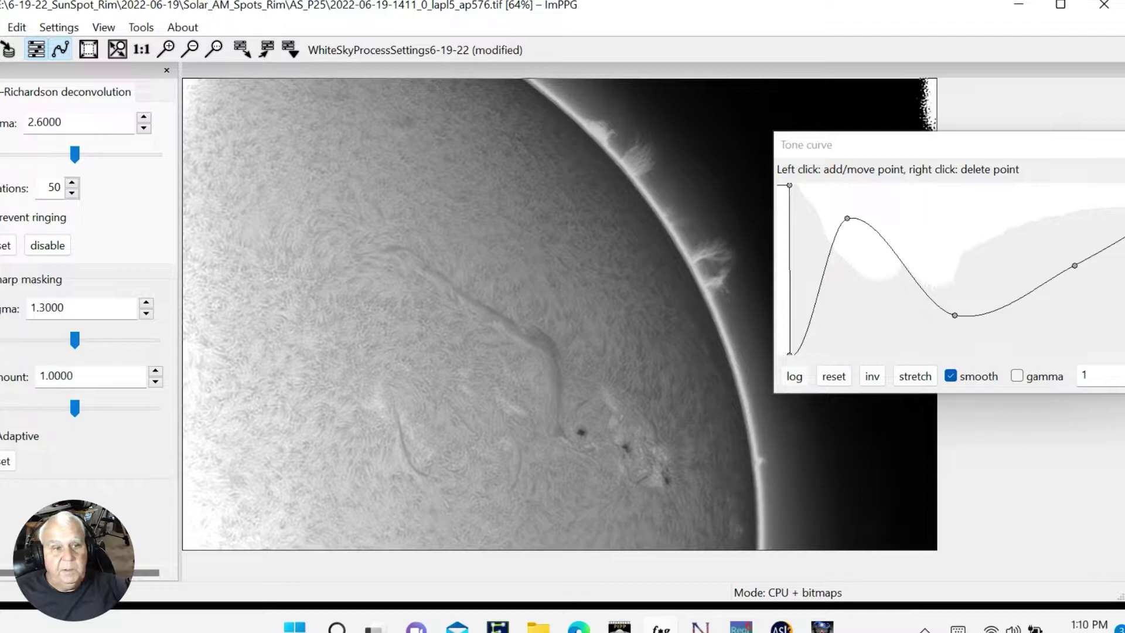
left_click_drag(75, 410, 81, 414)
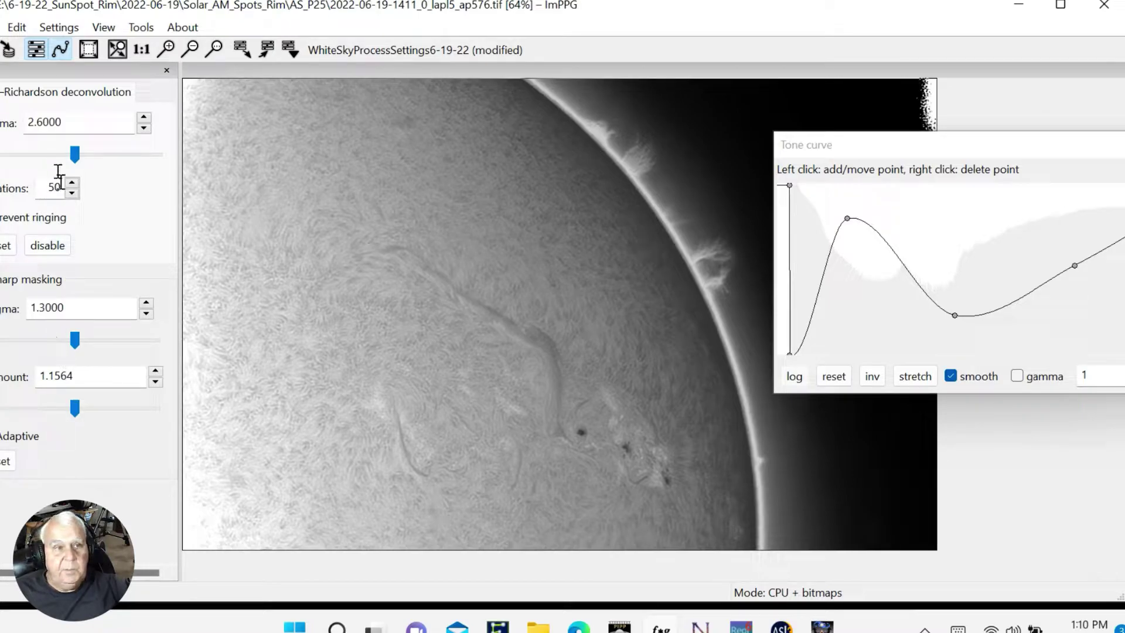
left_click_drag(71, 155, 62, 157)
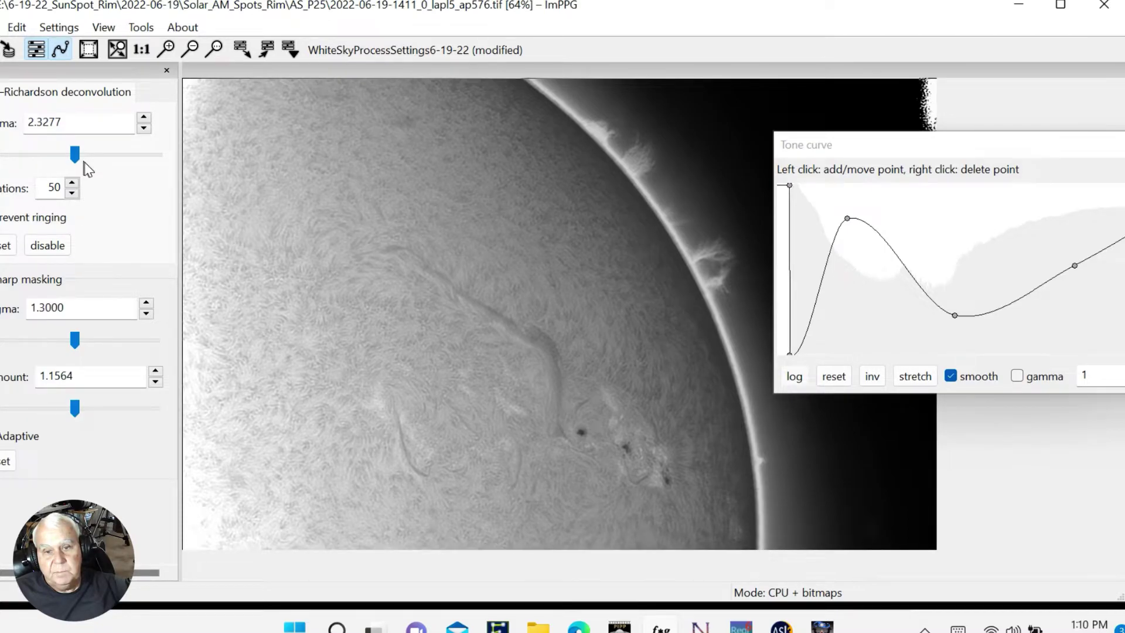
left_click_drag(74, 409, 85, 413)
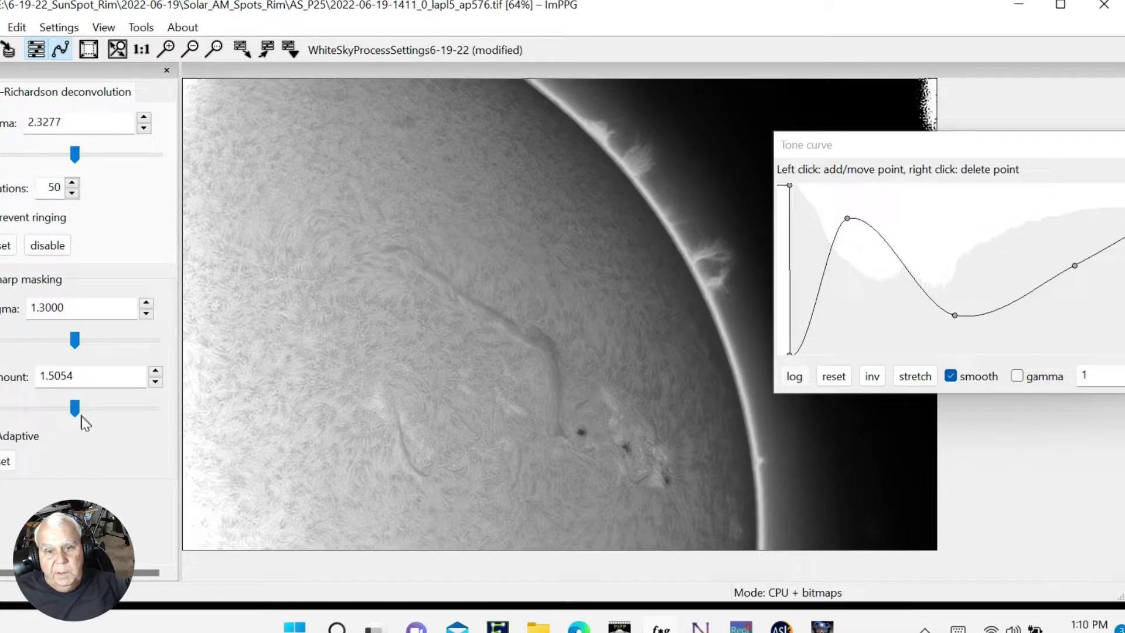
left_click_drag(76, 412, 85, 413)
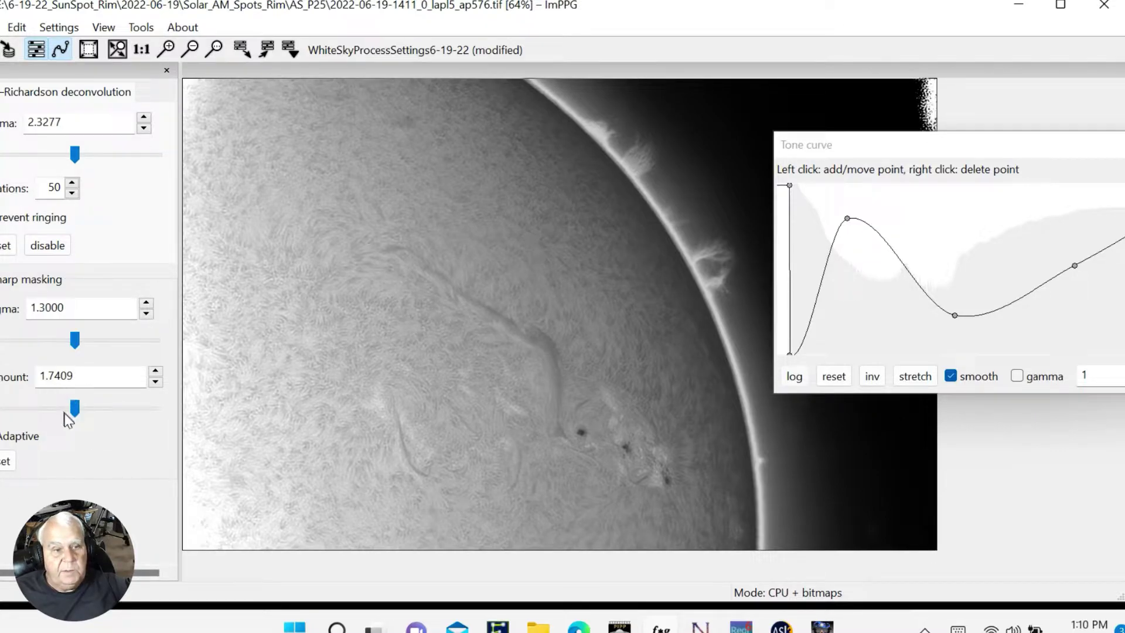
left_click(3, 462)
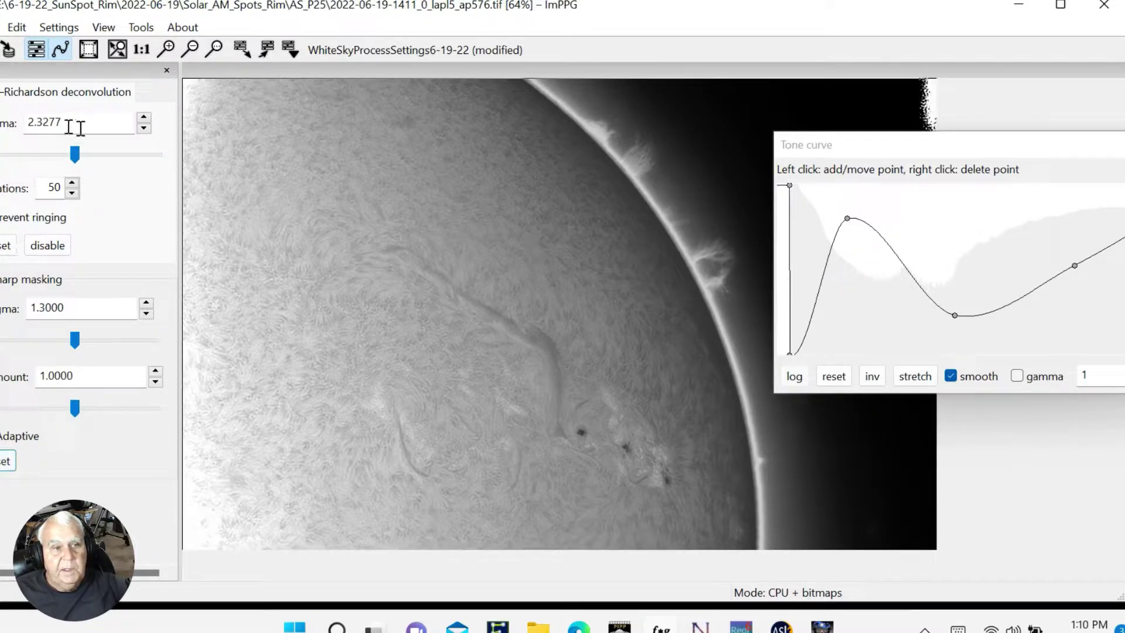
Set the Lucy–Richardson sigma to 2.7078 and save the processing settings as DarkSkyProcessSettings in the 6-19-22_SunSpot_Rim folder.
mouse_move(75, 153)
left_mouse_down()
mouse_move(100, 155)
mouse_move(91, 156)
left_mouse_up()
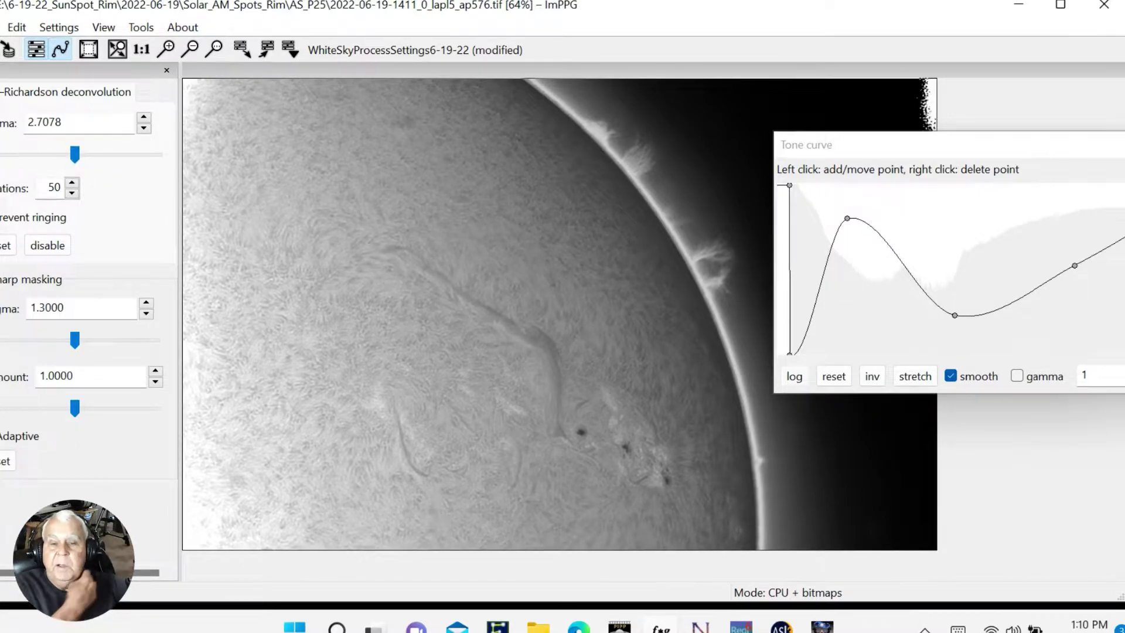
left_click(1, 27)
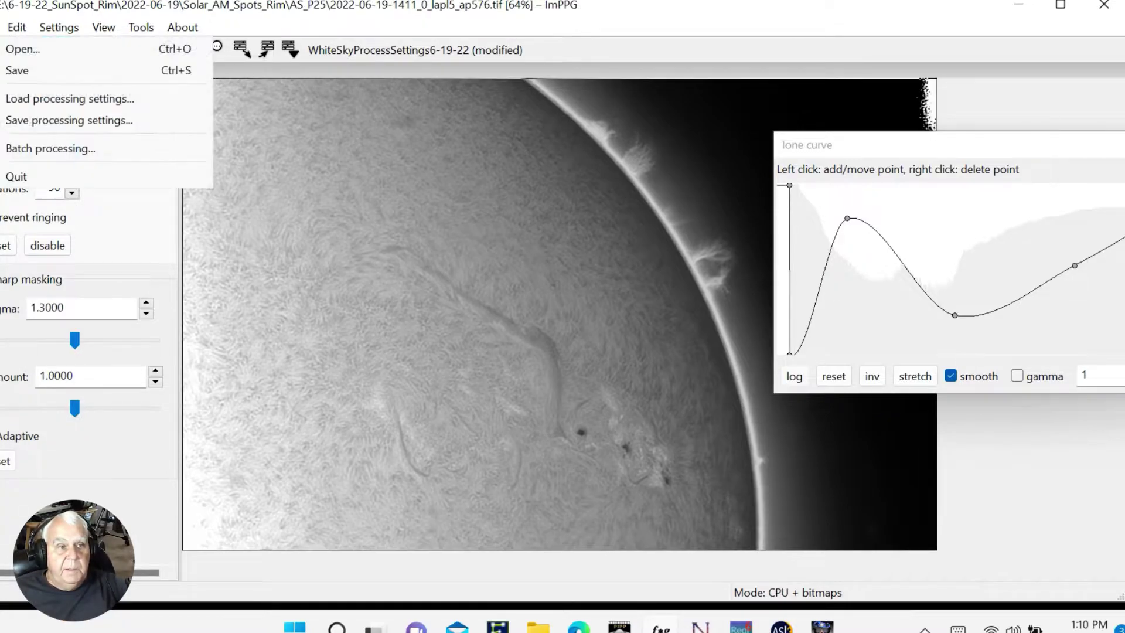
left_click(31, 121)
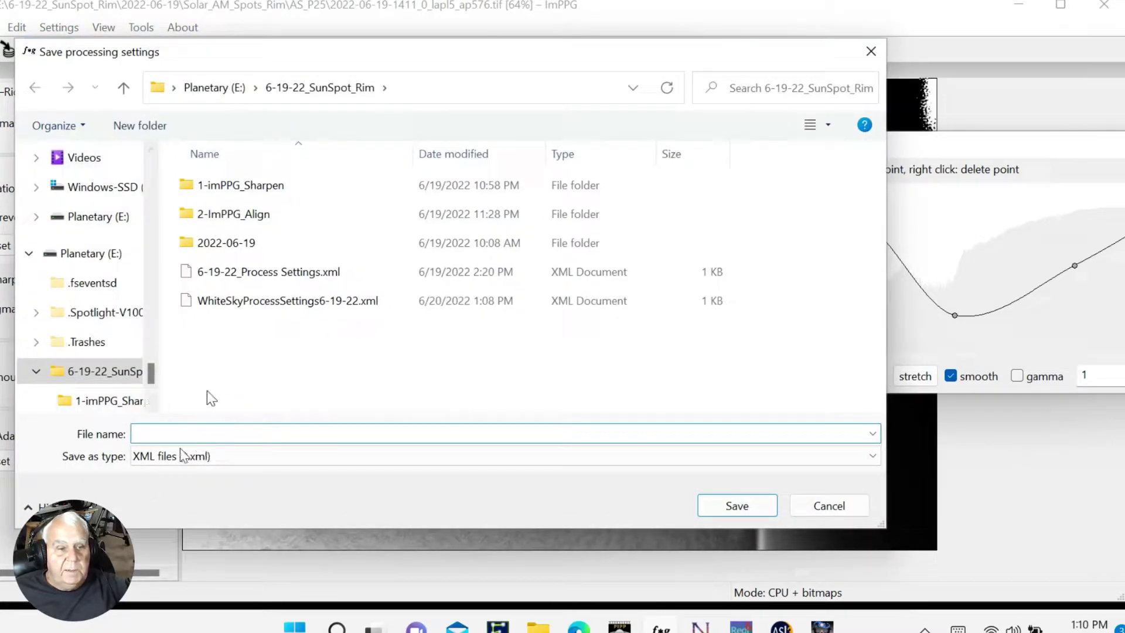
left_click(151, 428)
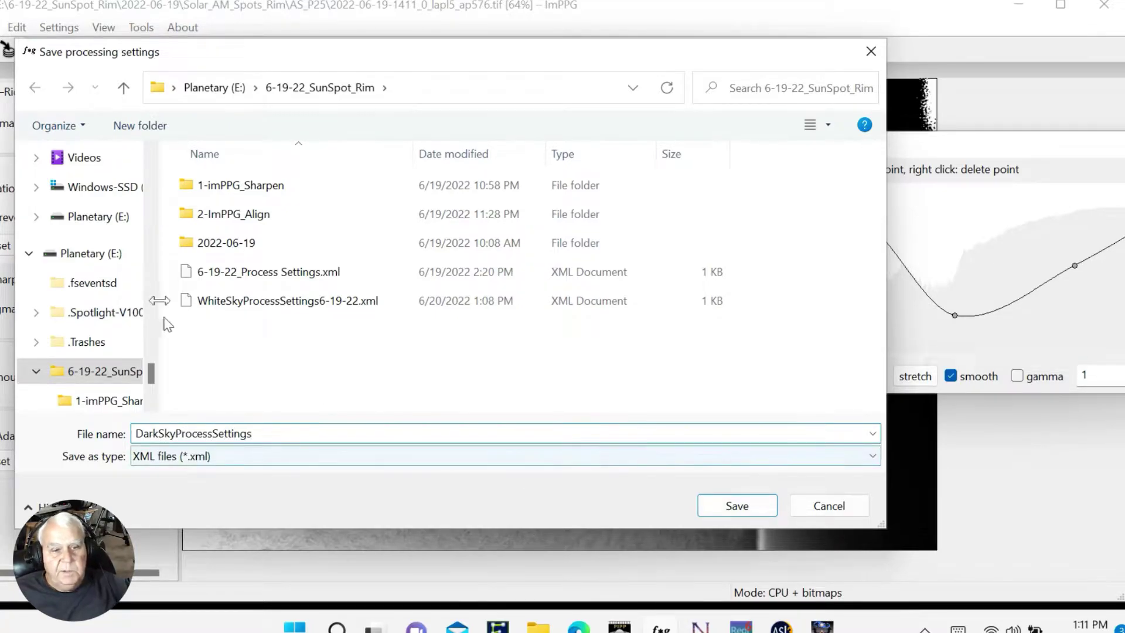
left_click(739, 508)
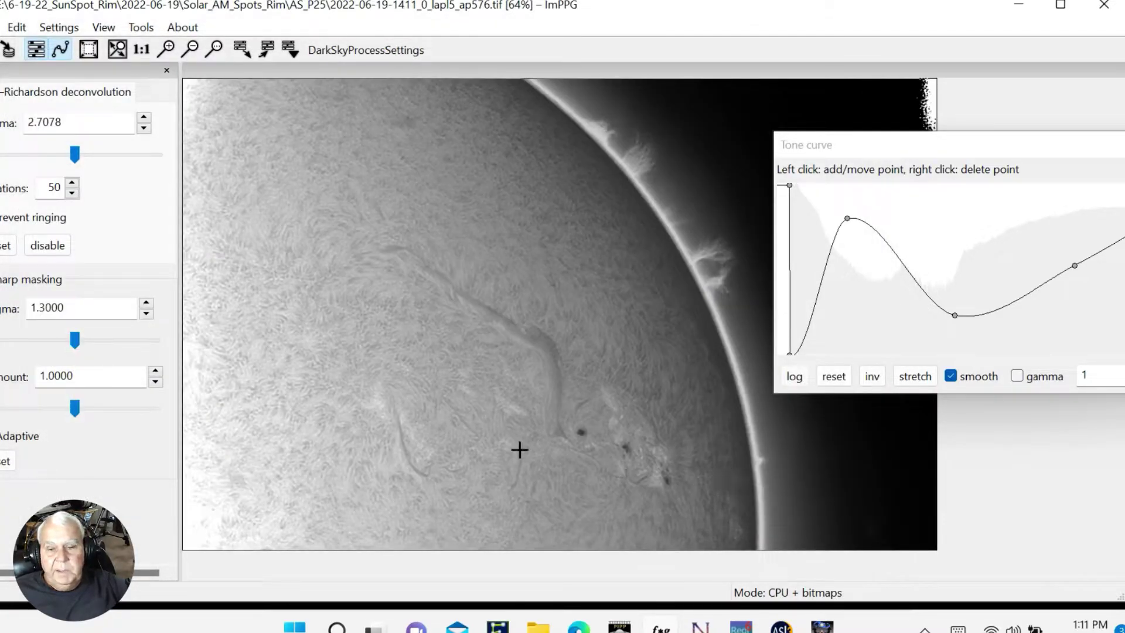
Load the processing settings from 6-19-22_Process Settings.xml.
left_click_drag(856, 146, 779, 152)
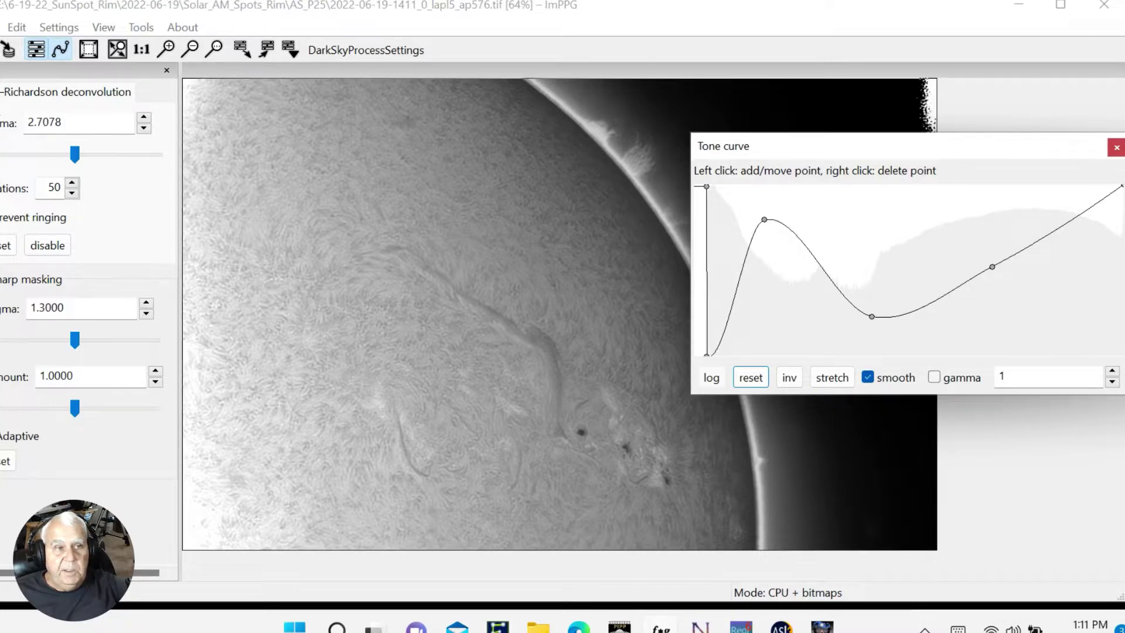
left_click(1, 27)
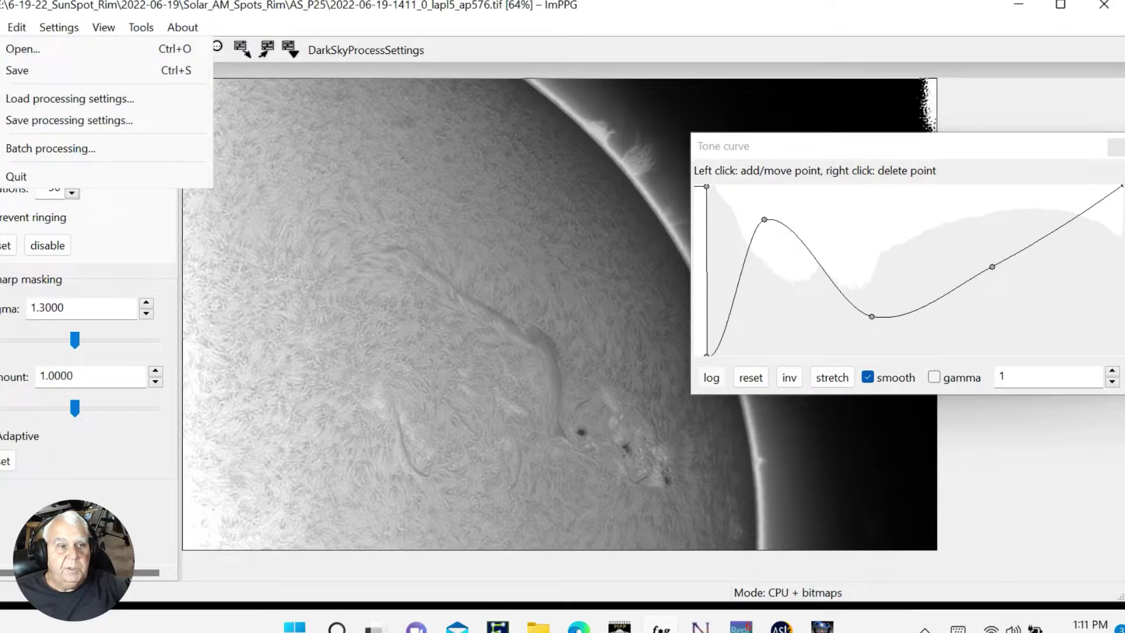
left_click(32, 98)
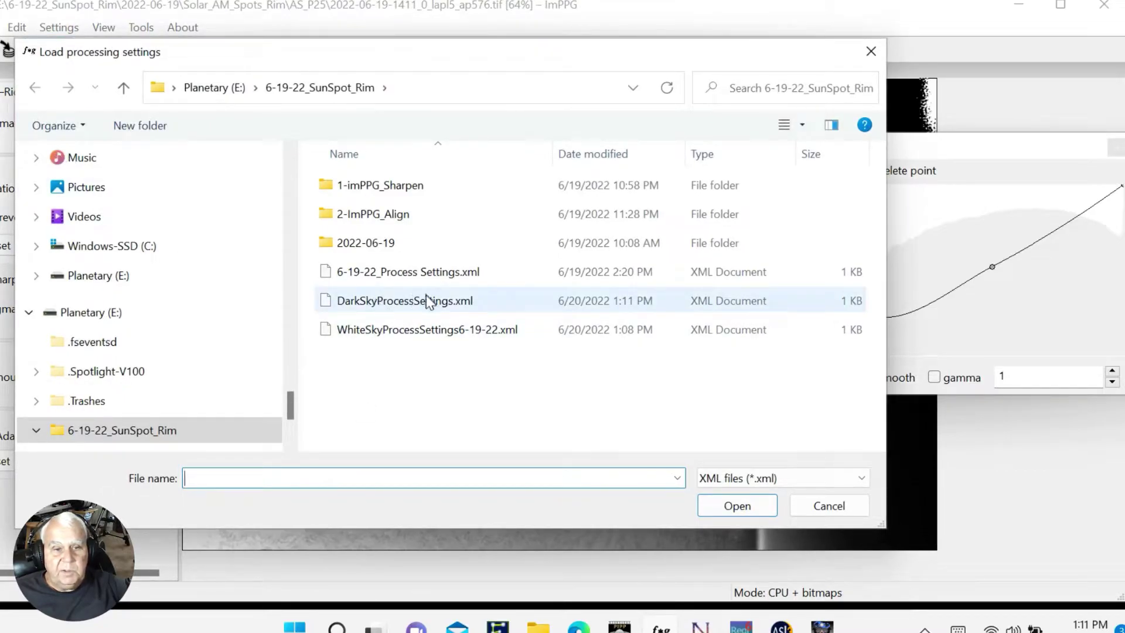
left_click(374, 272)
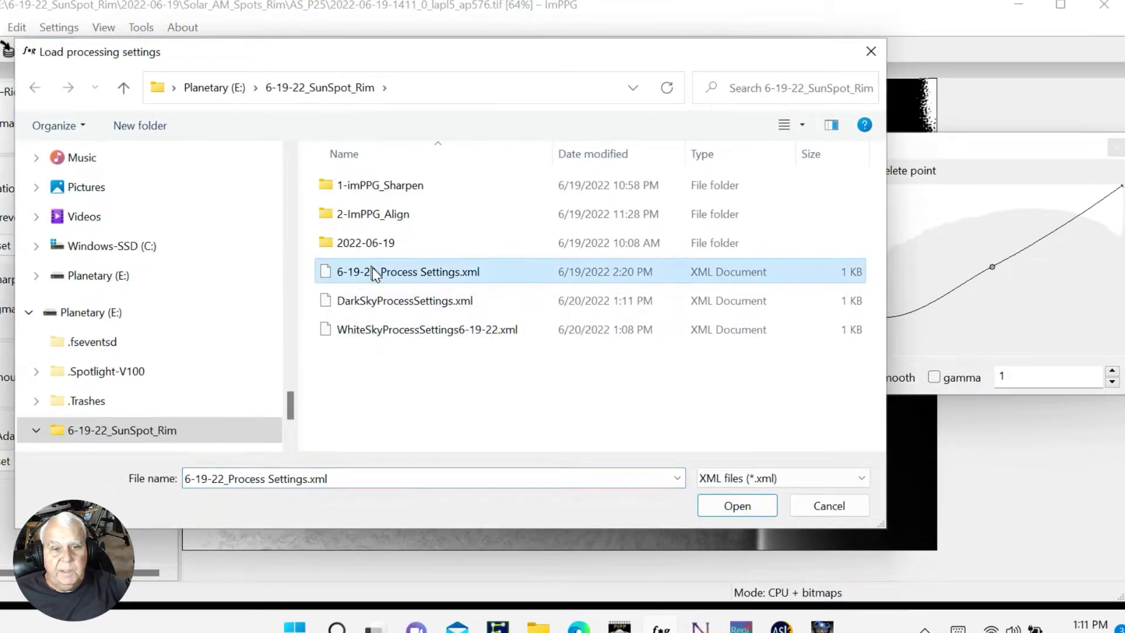
left_click(733, 506)
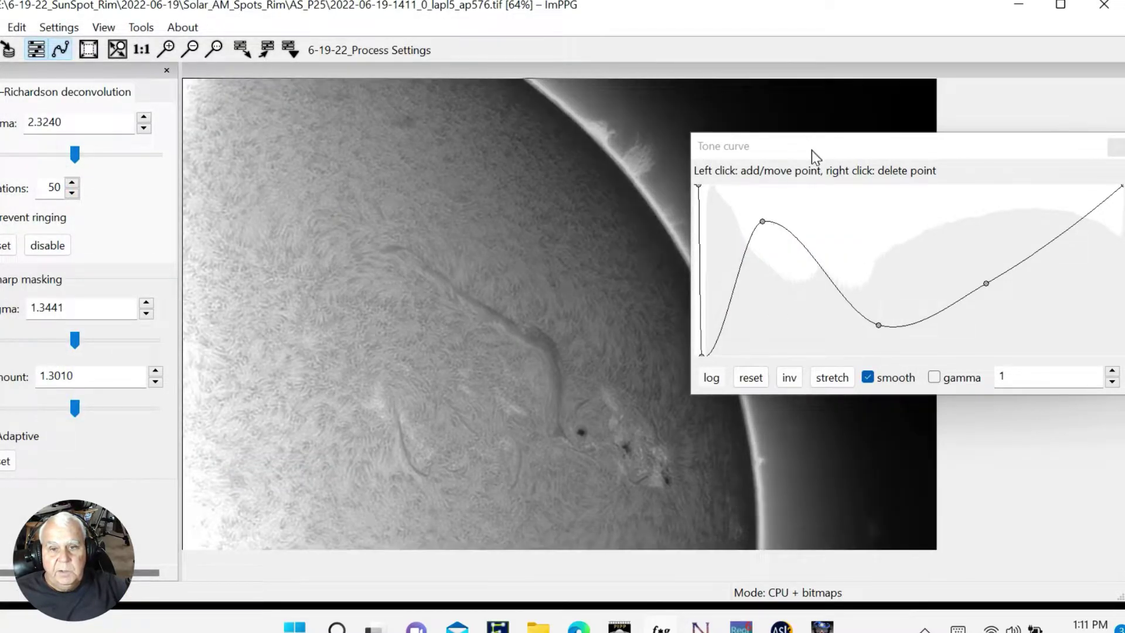
Brighten the disc by raising the curve's upper-midtone point, shifting it toward the shadows, and adding a raised highlight point.
left_click_drag(811, 149, 149, 228)
left_click_drag(320, 358, 316, 350)
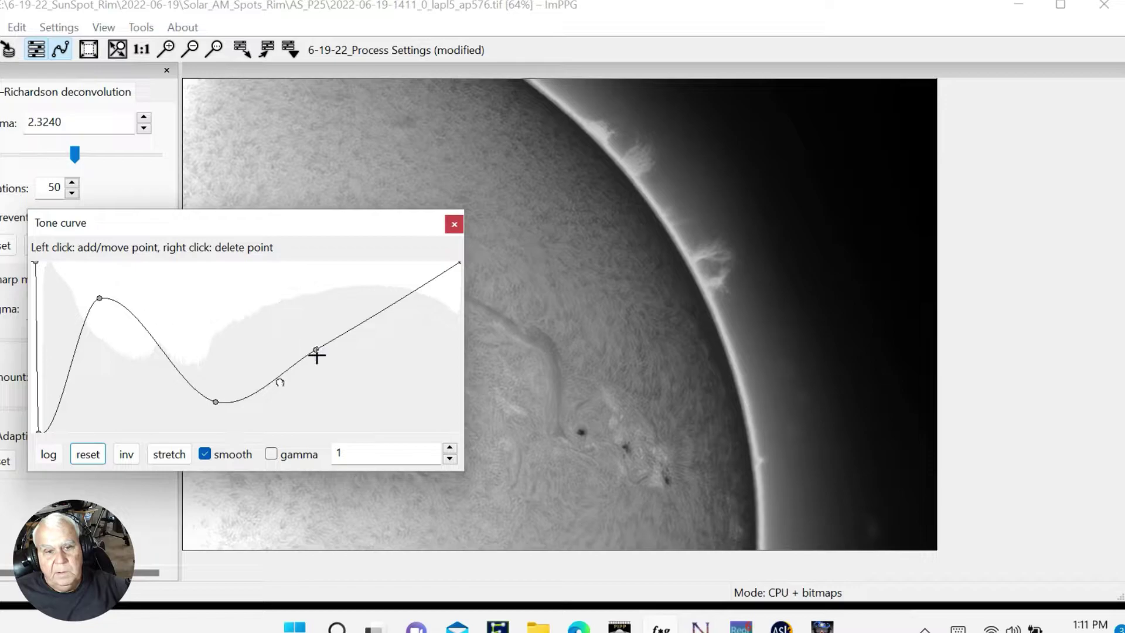
left_click_drag(314, 348, 284, 357)
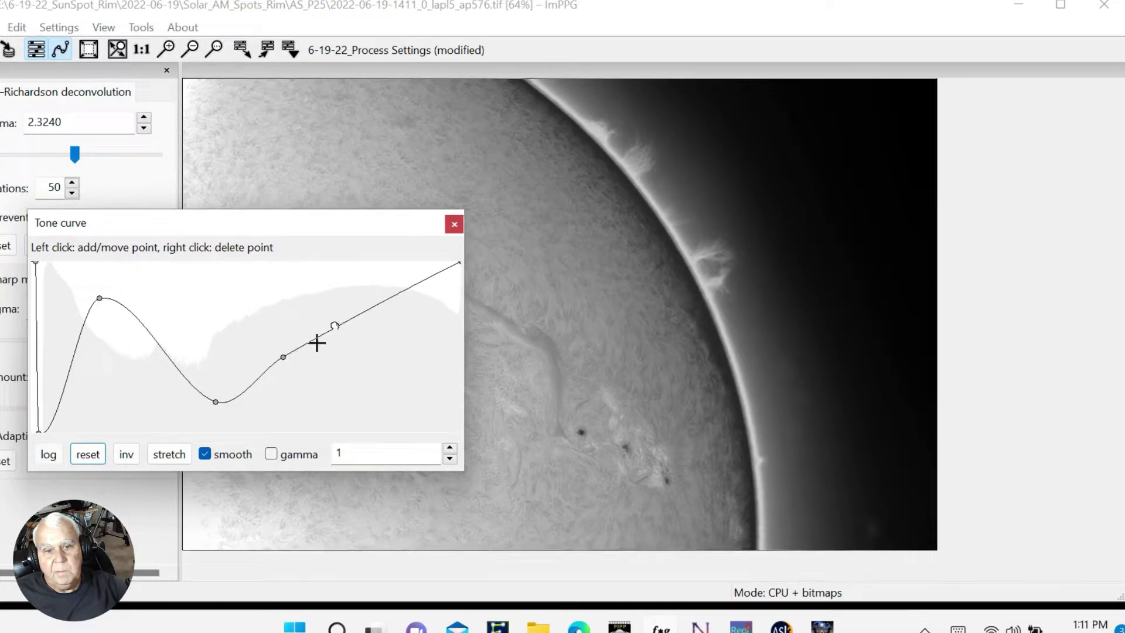
mouse_move(376, 297)
left_mouse_down()
mouse_move(387, 309)
mouse_move(370, 285)
left_mouse_up()
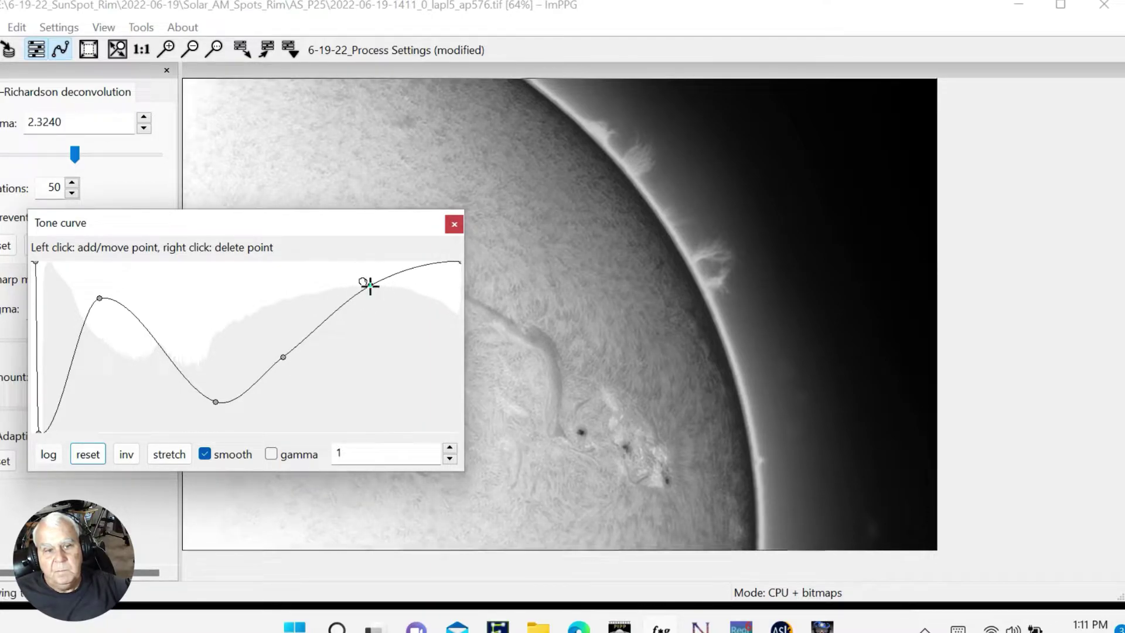
mouse_move(277, 355)
left_mouse_down()
mouse_move(287, 371)
mouse_move(277, 350)
left_mouse_up()
left_click_drag(318, 224, 913, 342)
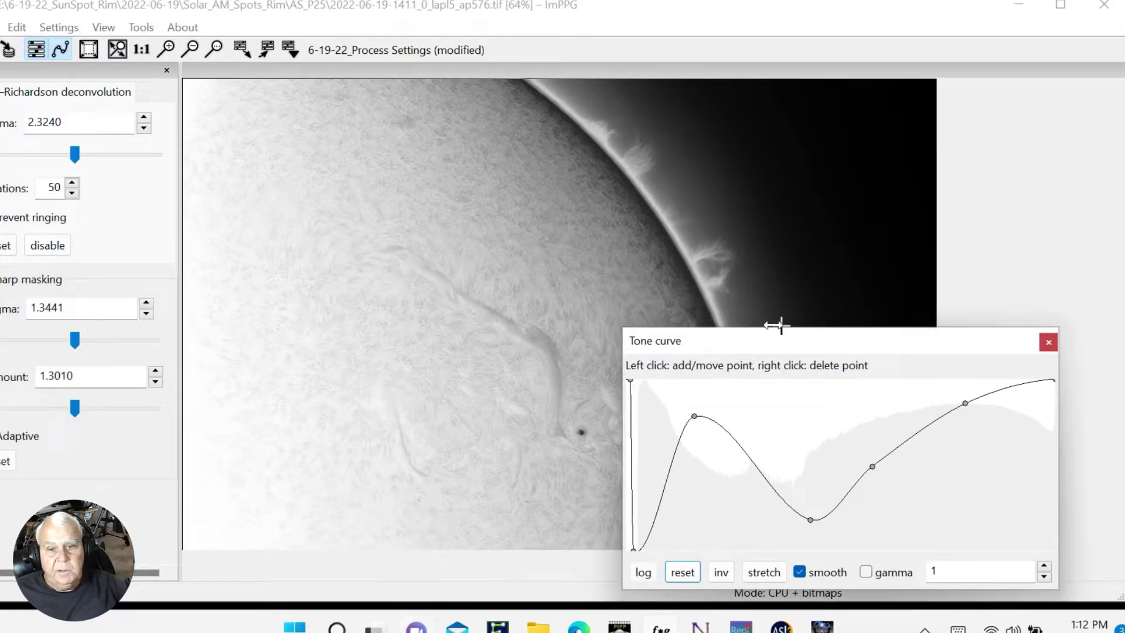
Shift the curve's midtone dip toward the shadows, raise the shadow hump slightly, and keep the curve window clear of the limb.
left_click_drag(787, 341, 741, 84)
left_click_drag(763, 260, 735, 264)
left_click_drag(720, 84, 920, 187)
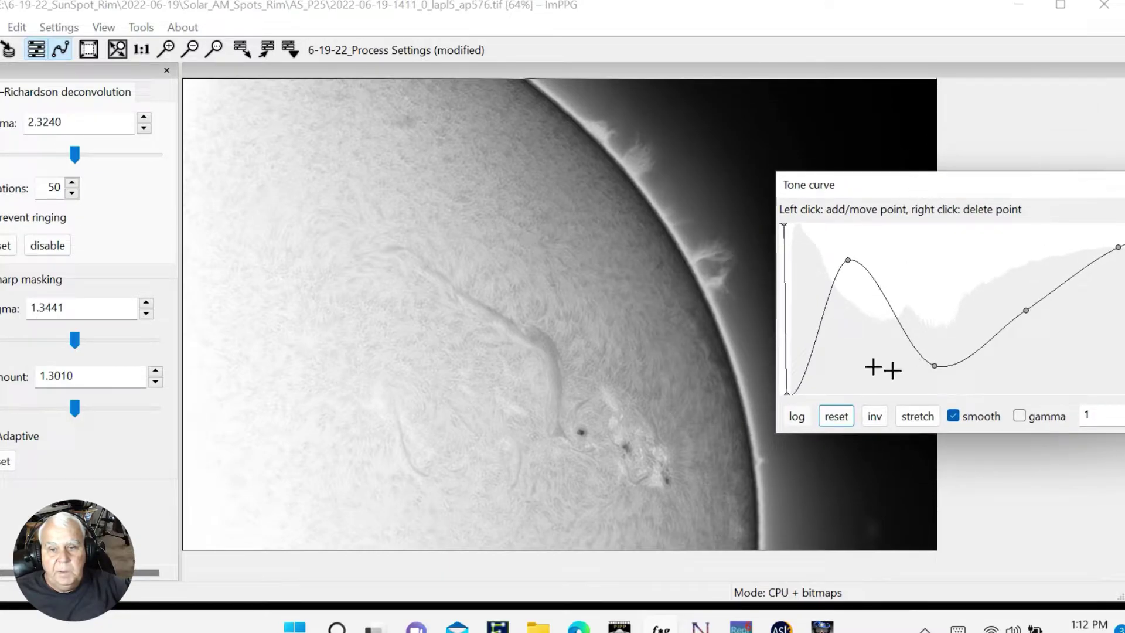
left_click_drag(847, 261, 839, 263)
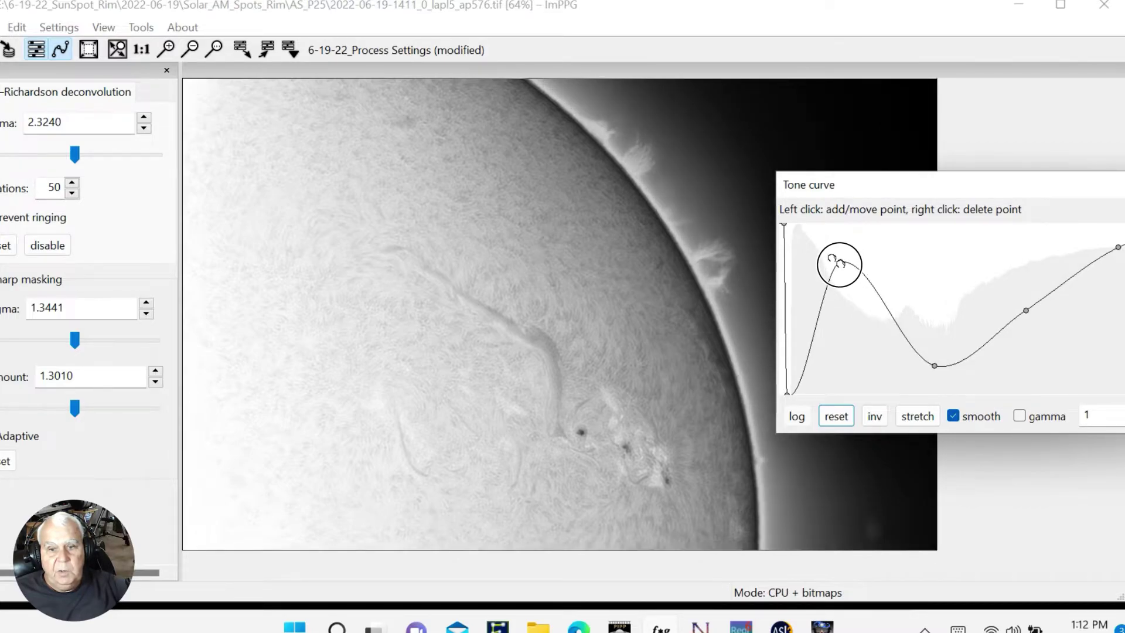
mouse_move(839, 263)
left_mouse_down()
mouse_move(863, 262)
mouse_move(839, 265)
mouse_move(842, 251)
left_mouse_up()
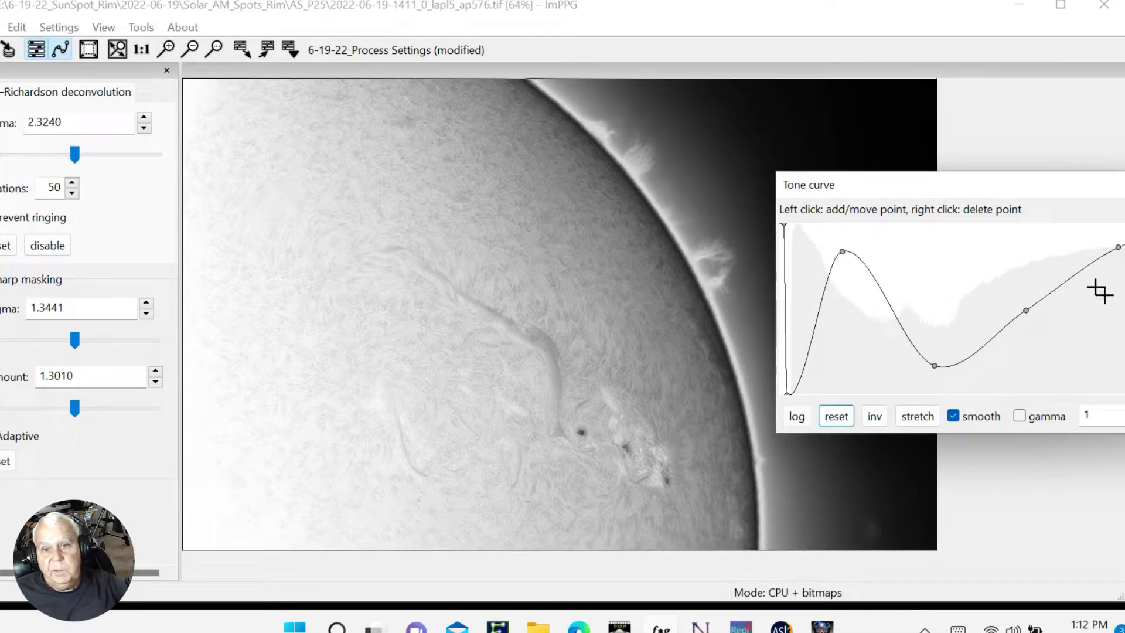
Darken the disc by lowering the curve's upper-midtone point and its highlight point, moving both slightly toward the highlights.
left_click(1019, 312)
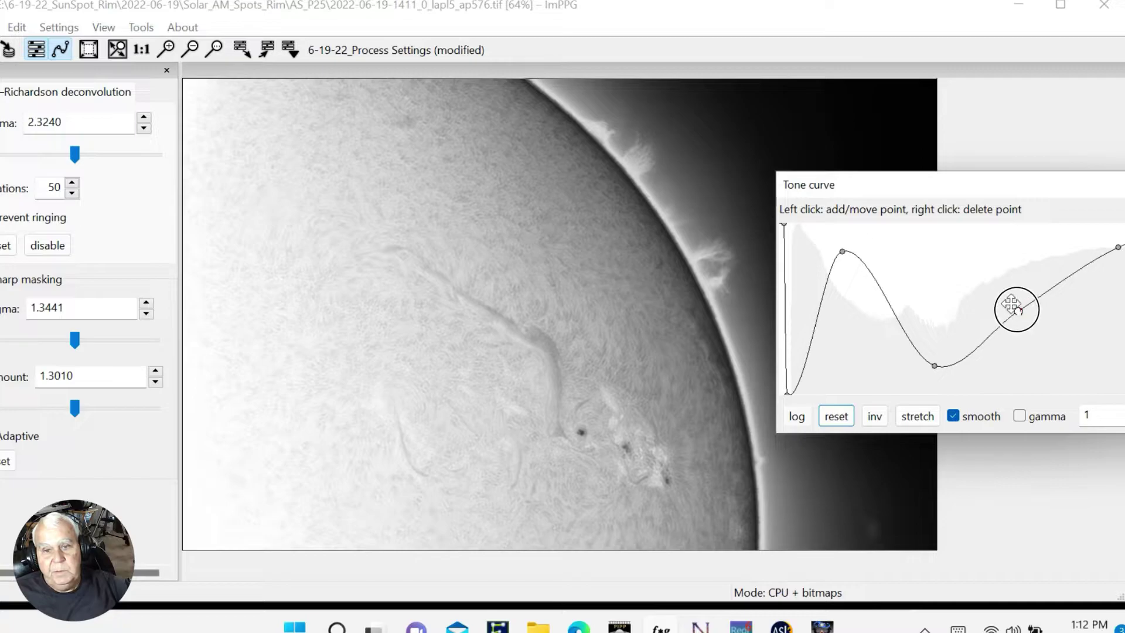
left_click_drag(1016, 310, 1038, 320)
left_click_drag(1117, 247, 1121, 257)
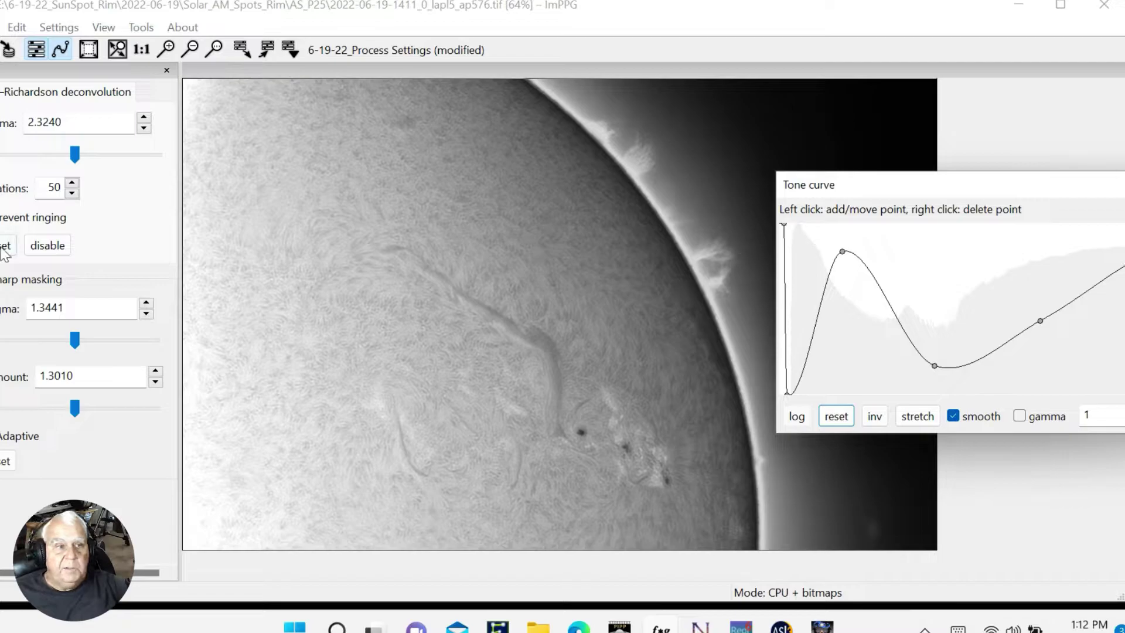
Save the adjusted processing settings over the existing 6-19-22_Process Settings.xml file.
left_click(1, 27)
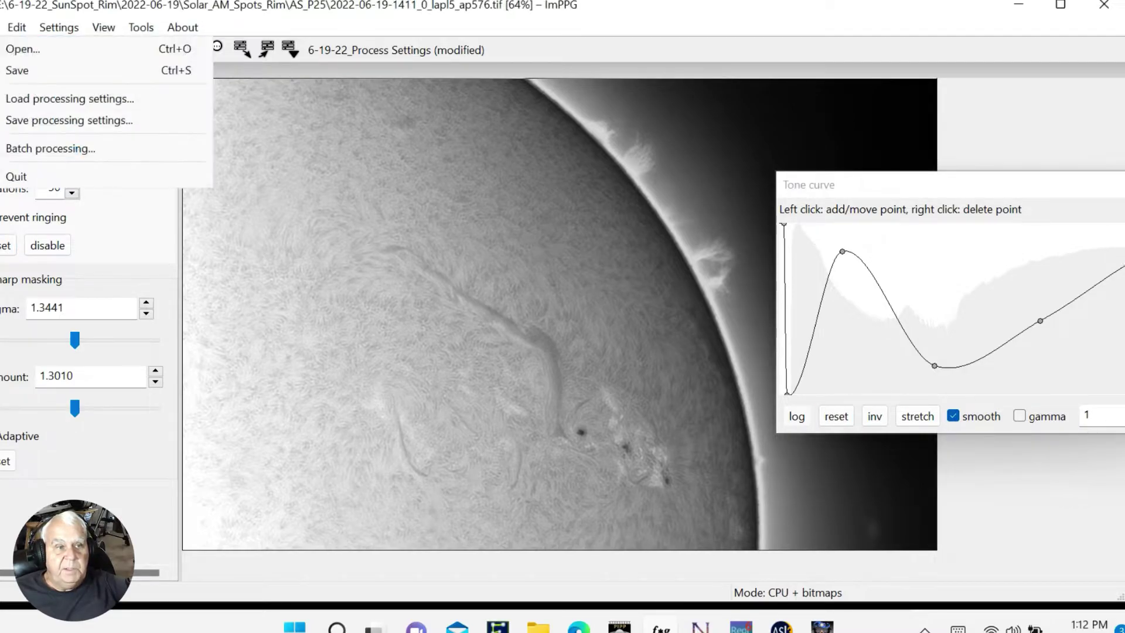
left_click(30, 122)
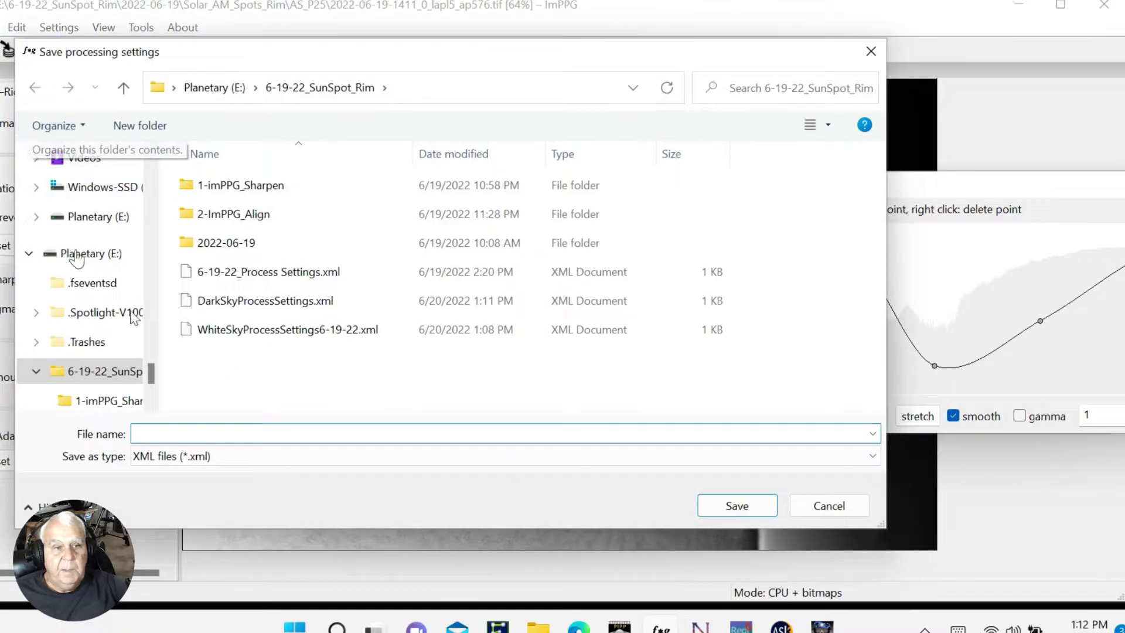
left_click(225, 279)
left_click(714, 506)
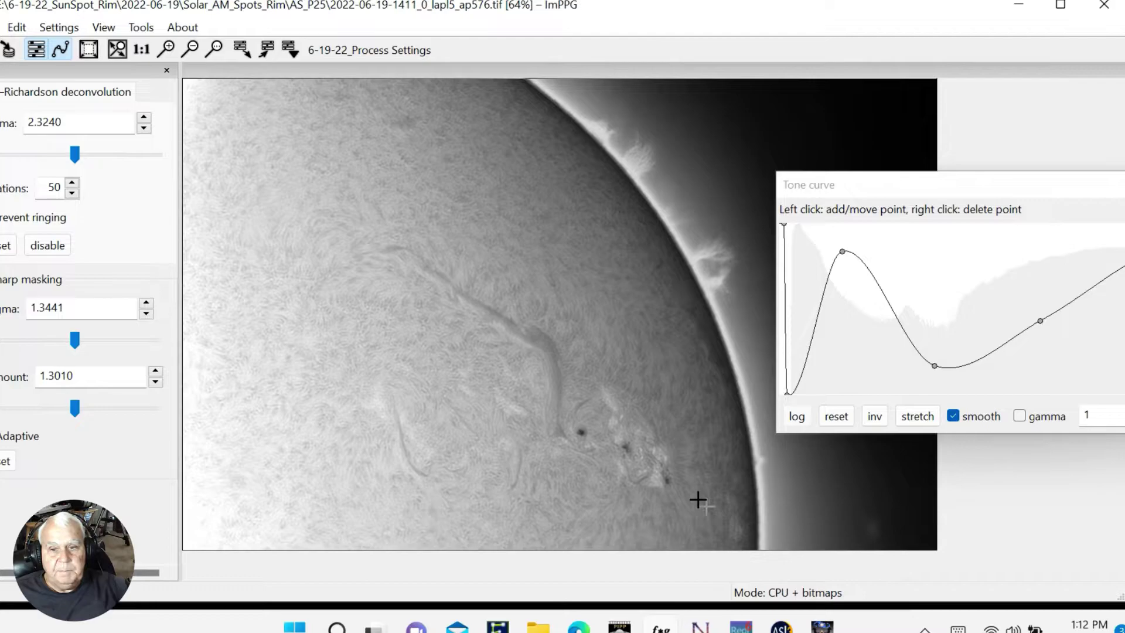
Raise the Lucy–Richardson deconvolution sigma to 2.8542, keeping the tone curve window clear of the solar limb.
left_click_drag(861, 177, 679, 156)
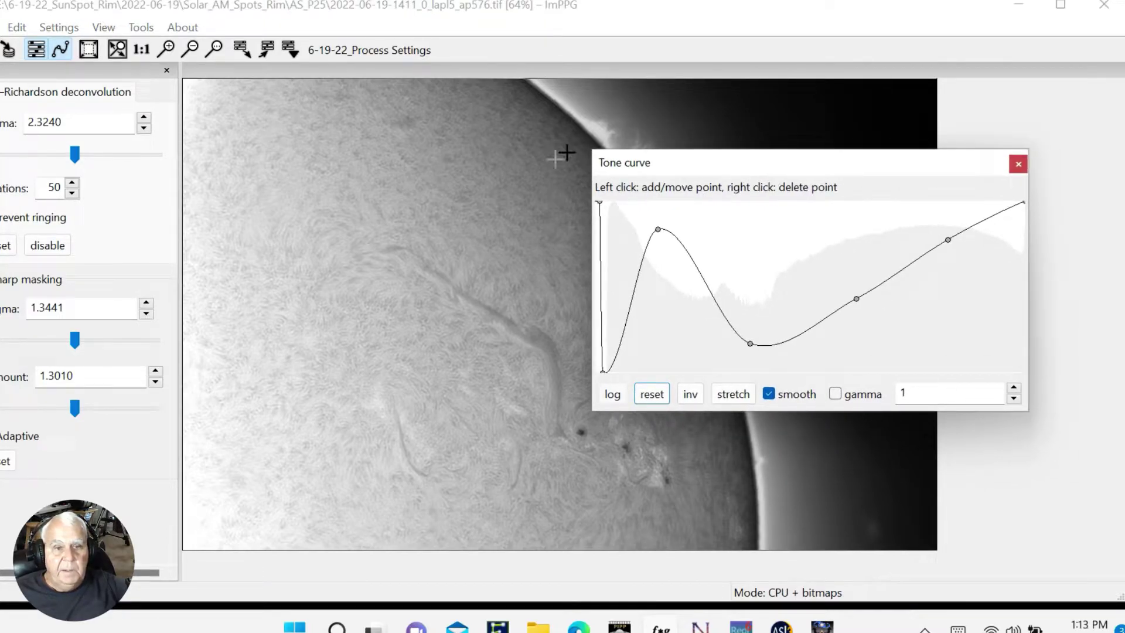
left_click_drag(689, 165, 946, 198)
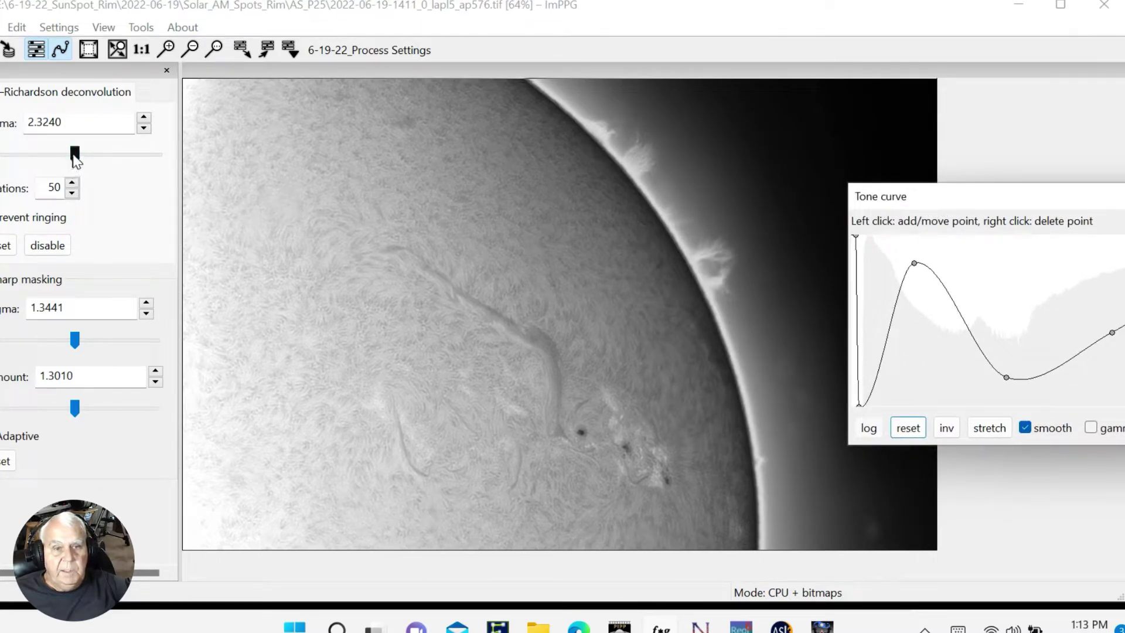
left_click(75, 156)
left_click_drag(81, 164, 82, 167)
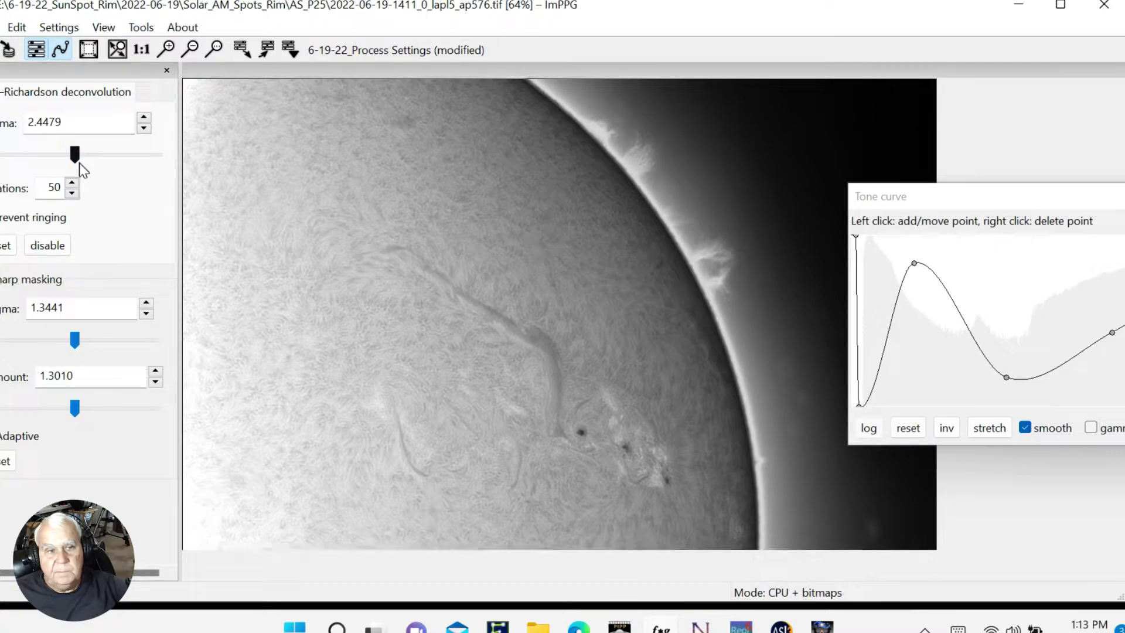
left_click(72, 151)
left_click_drag(74, 158, 91, 157)
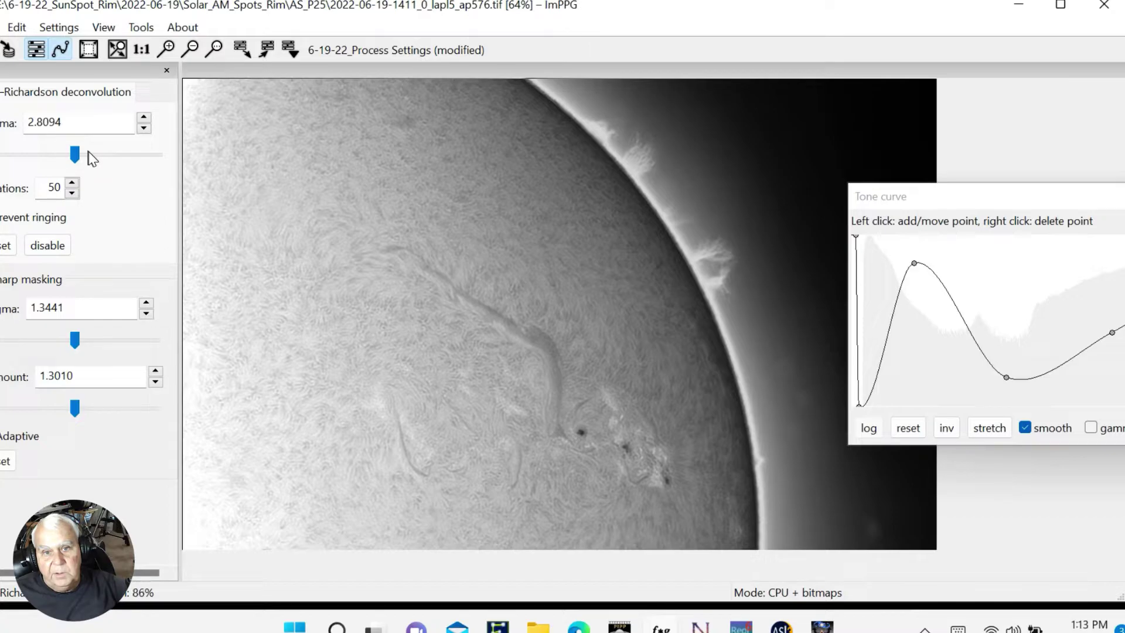
left_click_drag(74, 152, 78, 155)
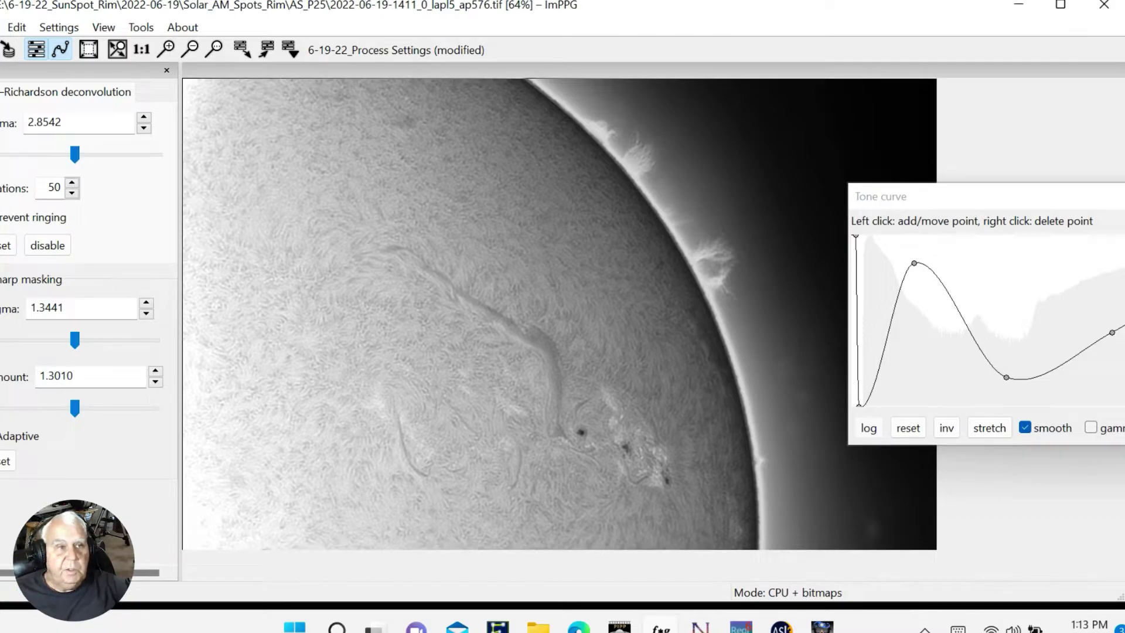
Save the current processing settings over the existing 6-19-22_Process Settings.xml file in the 6-19-22_SunSpot_Rim folder.
left_click(2, 27)
left_click(27, 121)
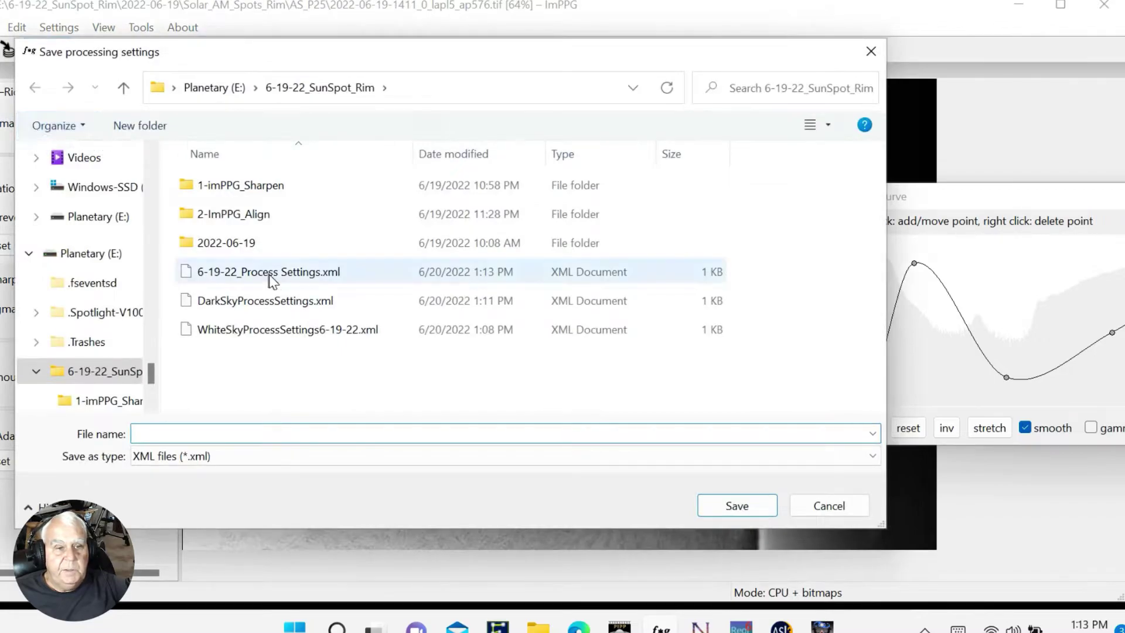
left_click(251, 273)
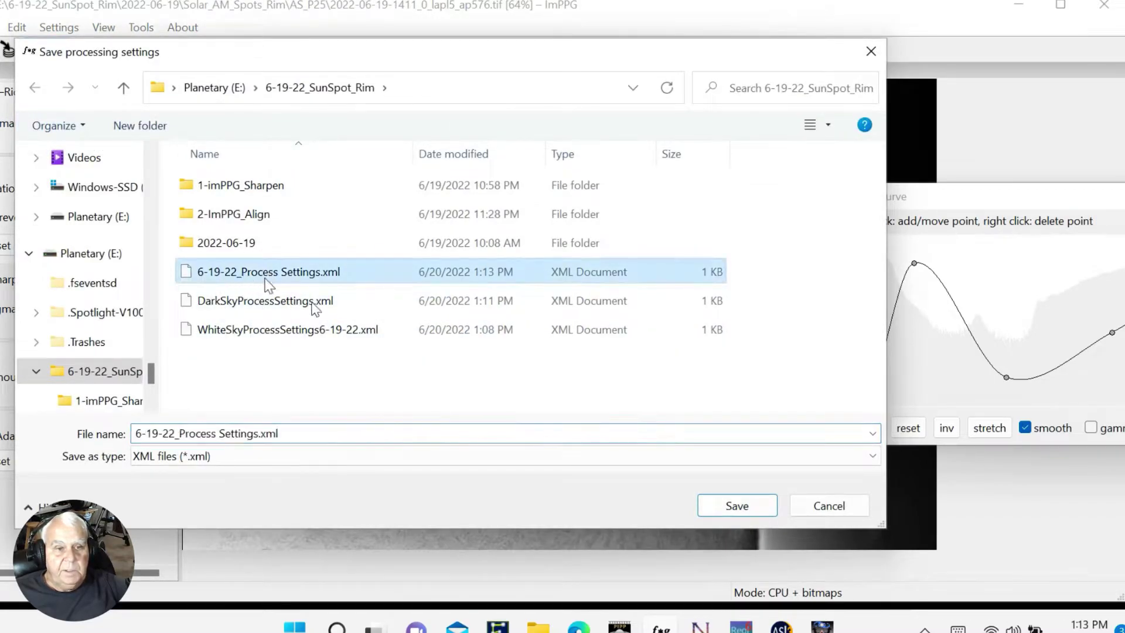
left_click(738, 505)
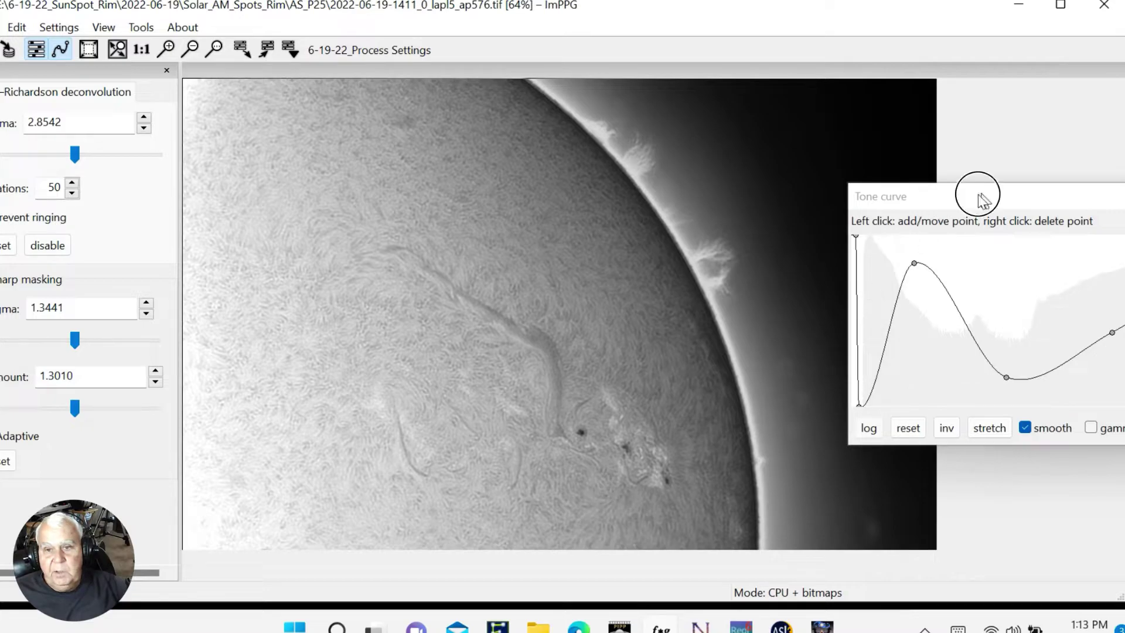
left_click_drag(980, 196, 950, 193)
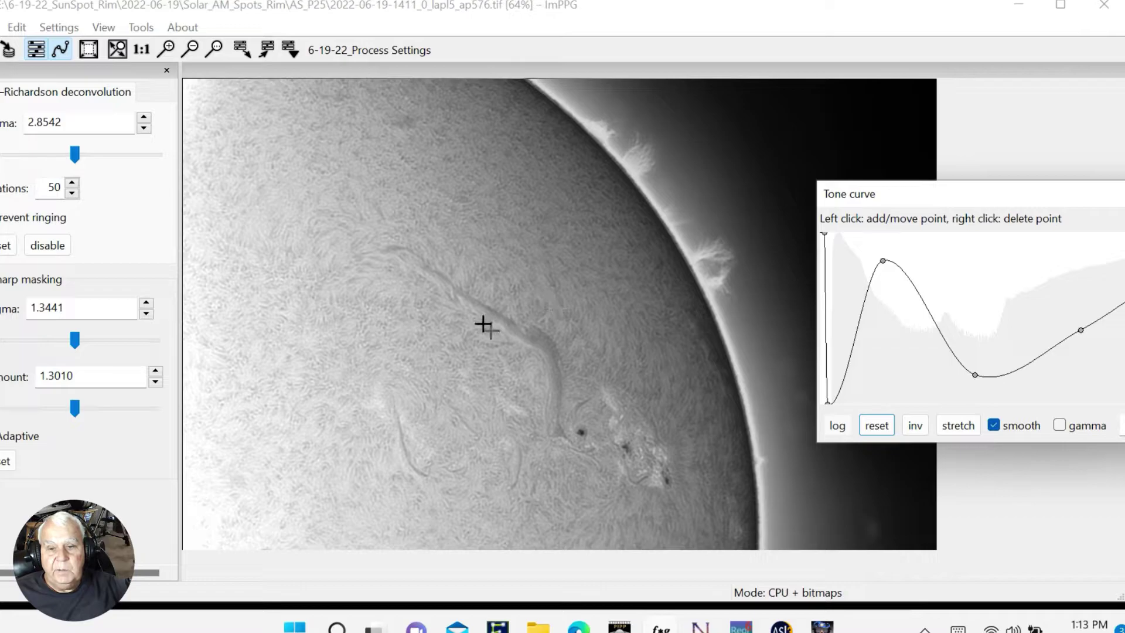
left_click_drag(890, 197, 723, 183)
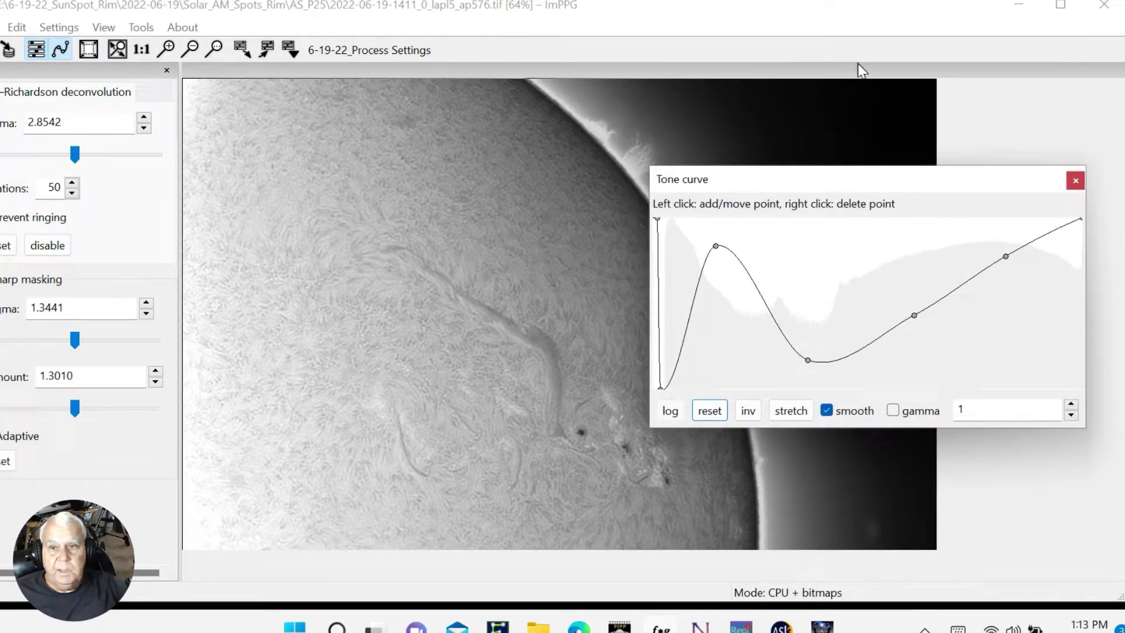
left_click_drag(799, 181, 821, 181)
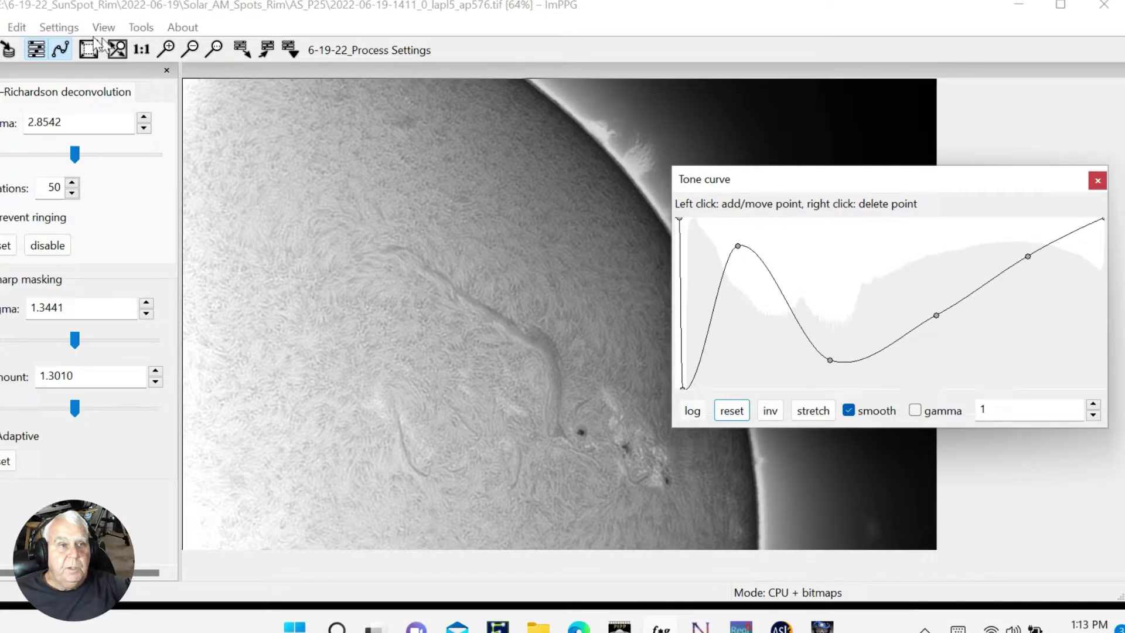
key("alt+f")
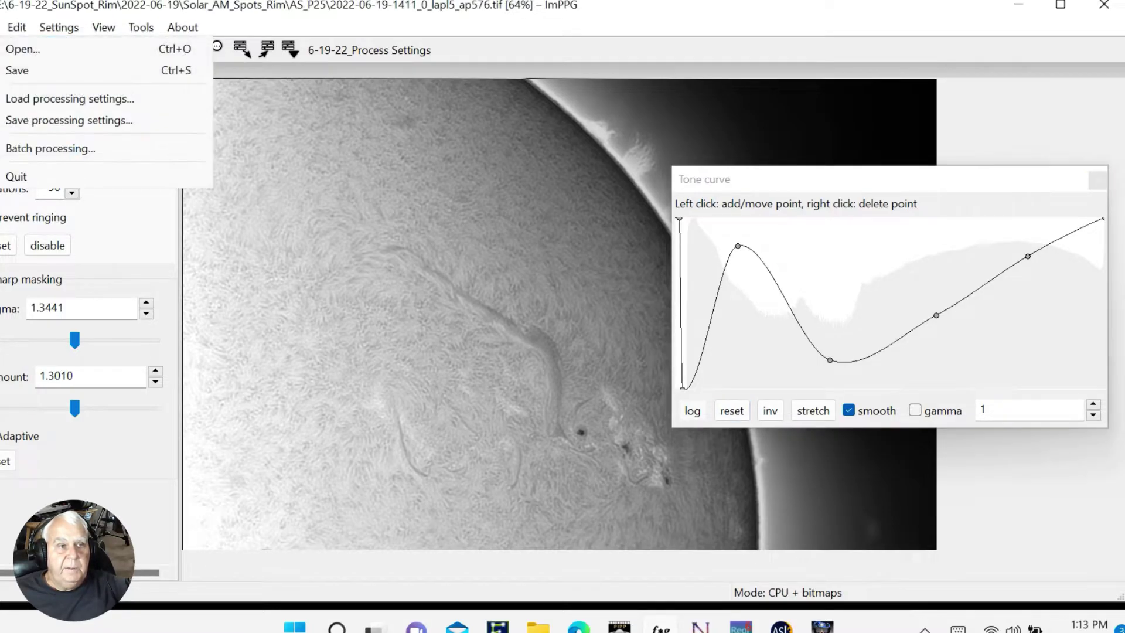
left_click(35, 149)
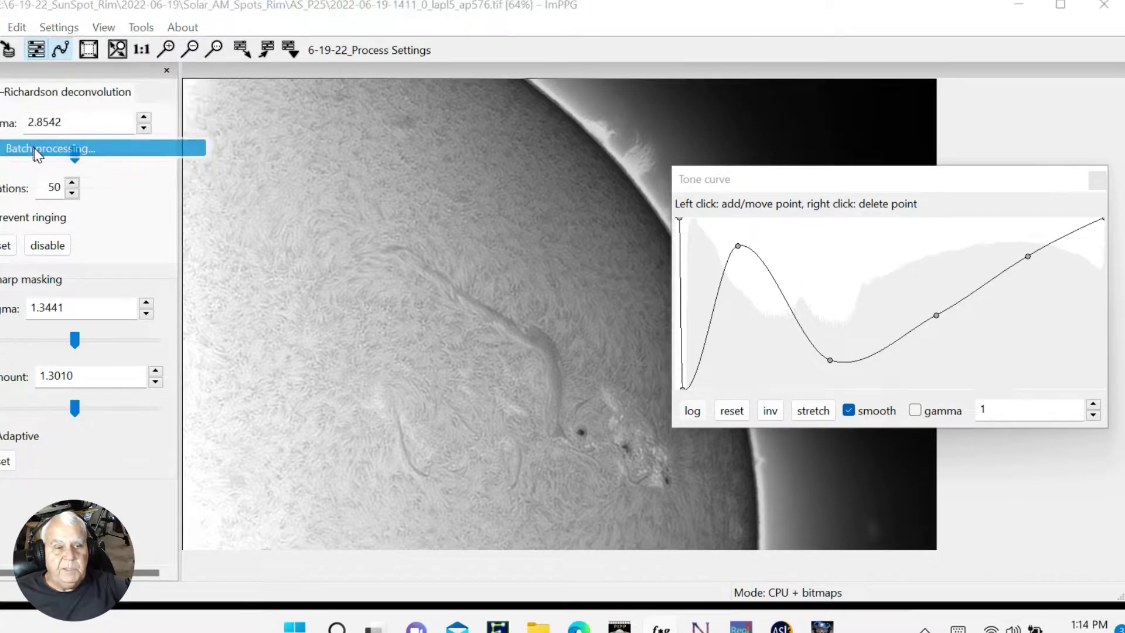
left_click(153, 75)
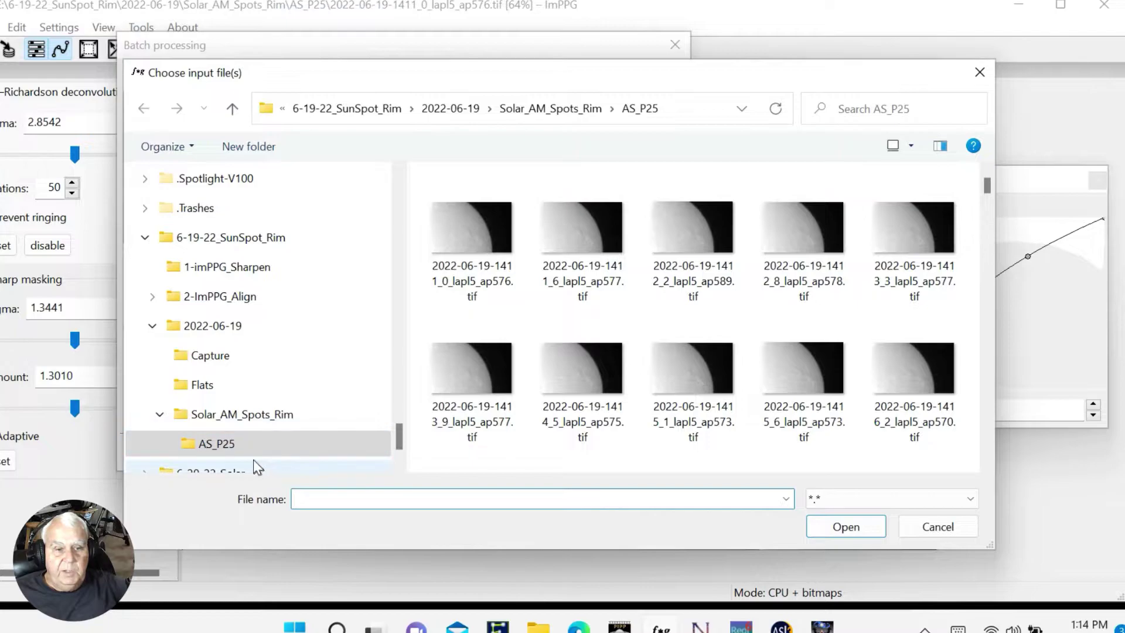
left_click(481, 246)
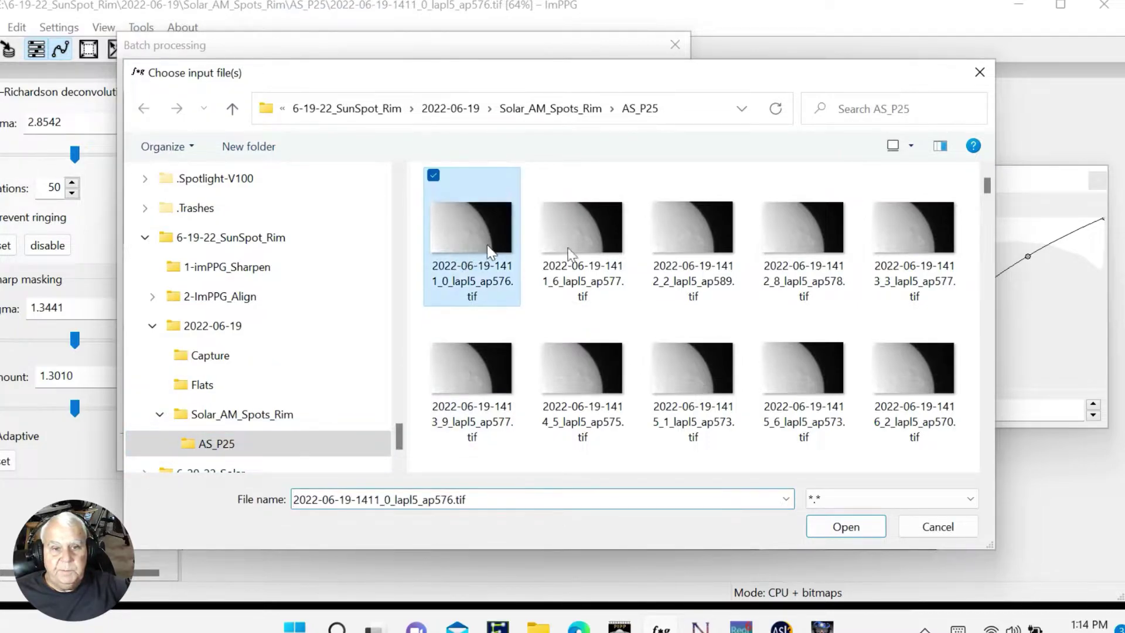
left_click_drag(988, 187, 989, 464)
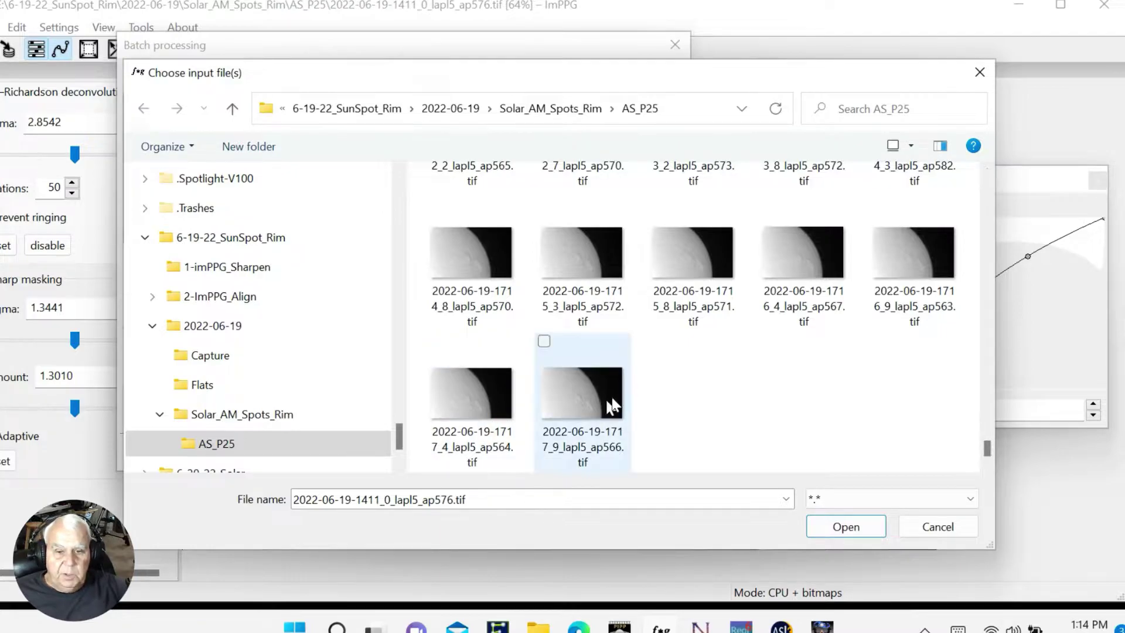
left_click(591, 404, "shift")
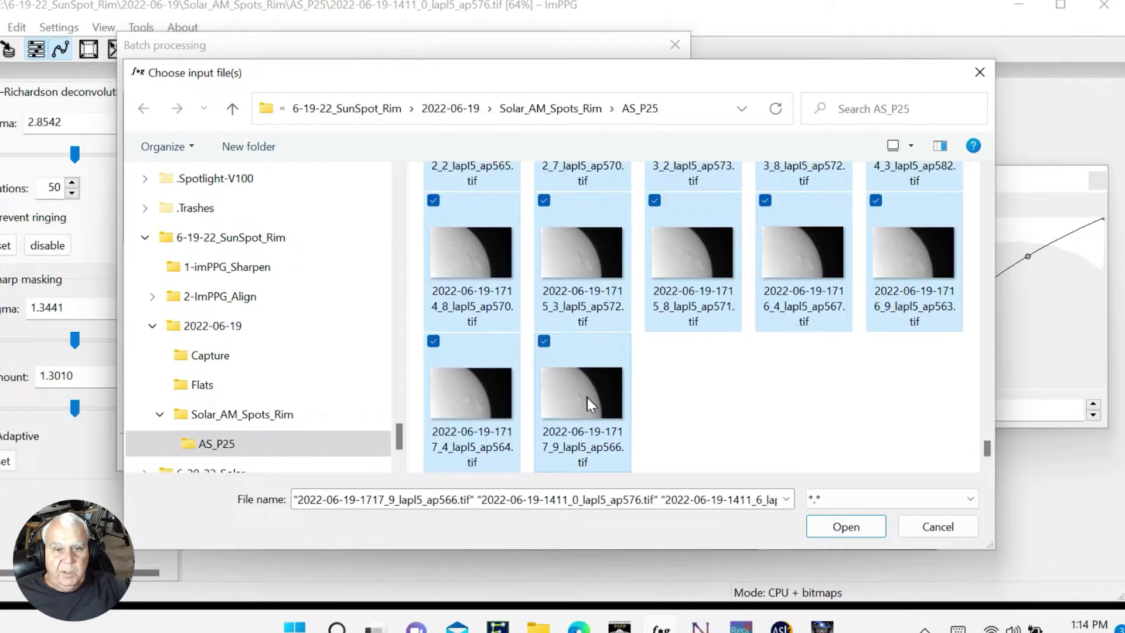
left_click(839, 527)
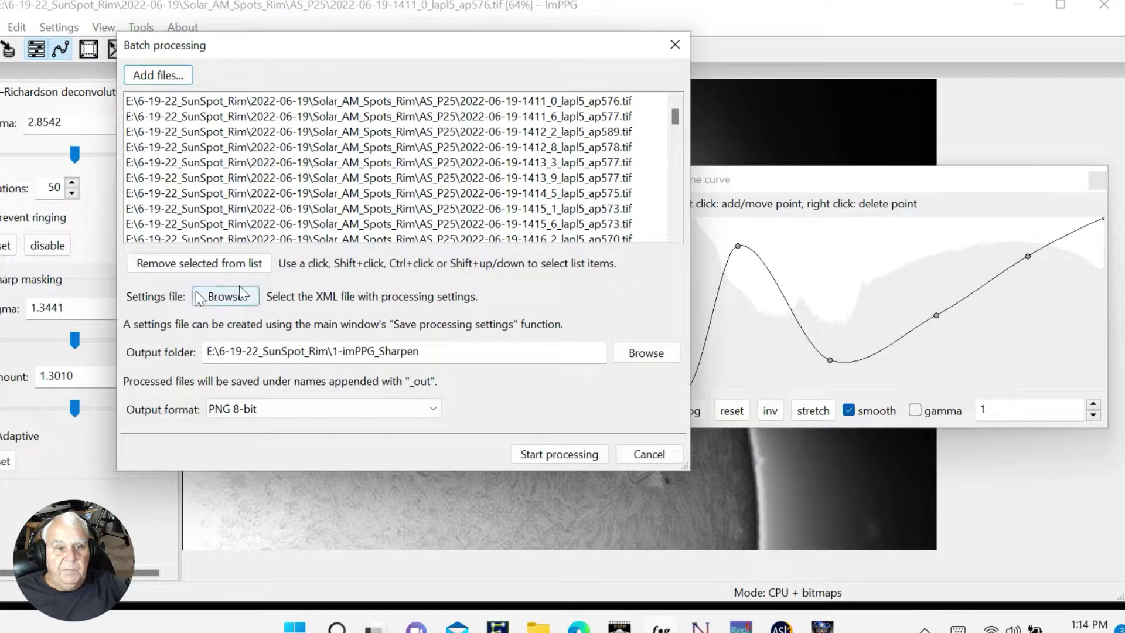
Assign 6-19-22_Process Settings.xml as the batch's settings file and E:\6-19-22_SunSpot_Rim\1-imPPG_Sharpen as its output folder.
left_click(228, 299)
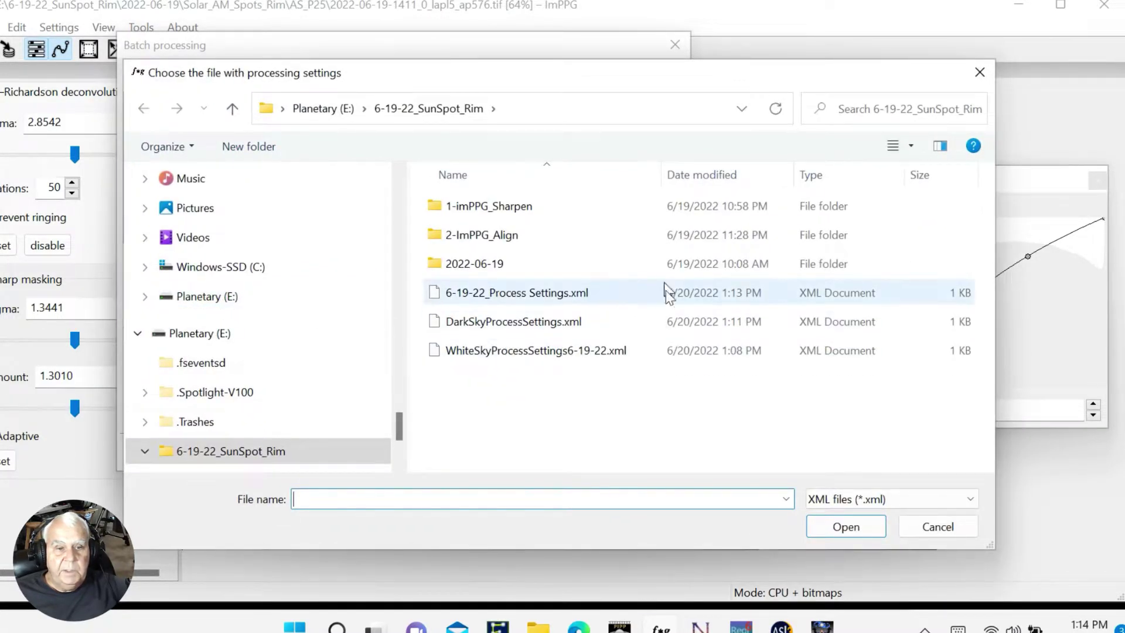
left_click(479, 296)
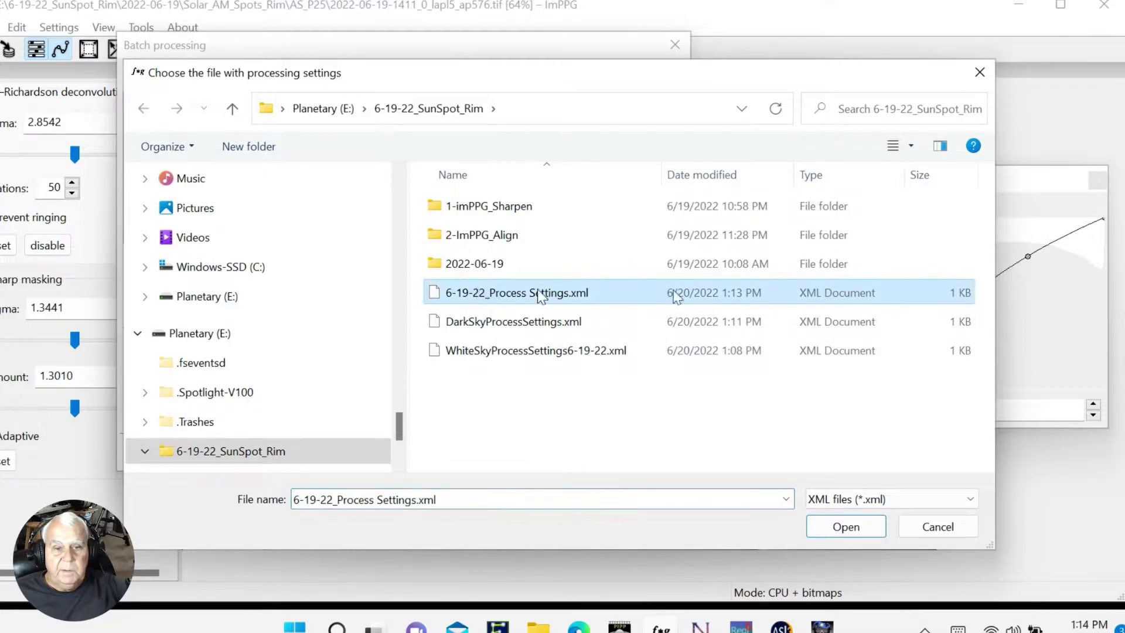
left_click(850, 529)
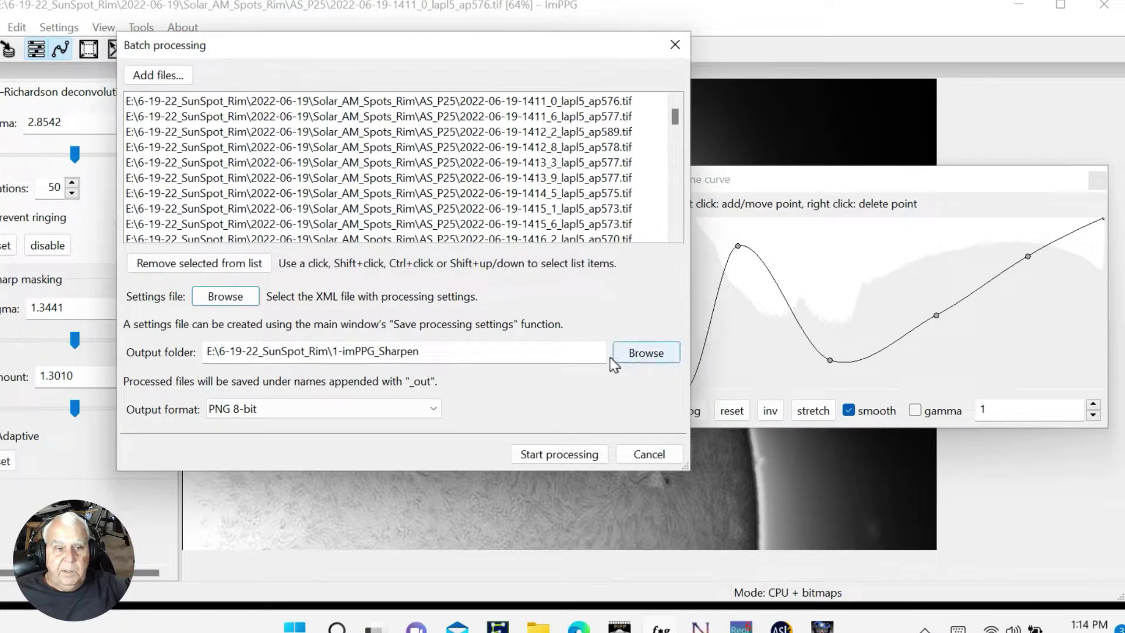
left_click(647, 354)
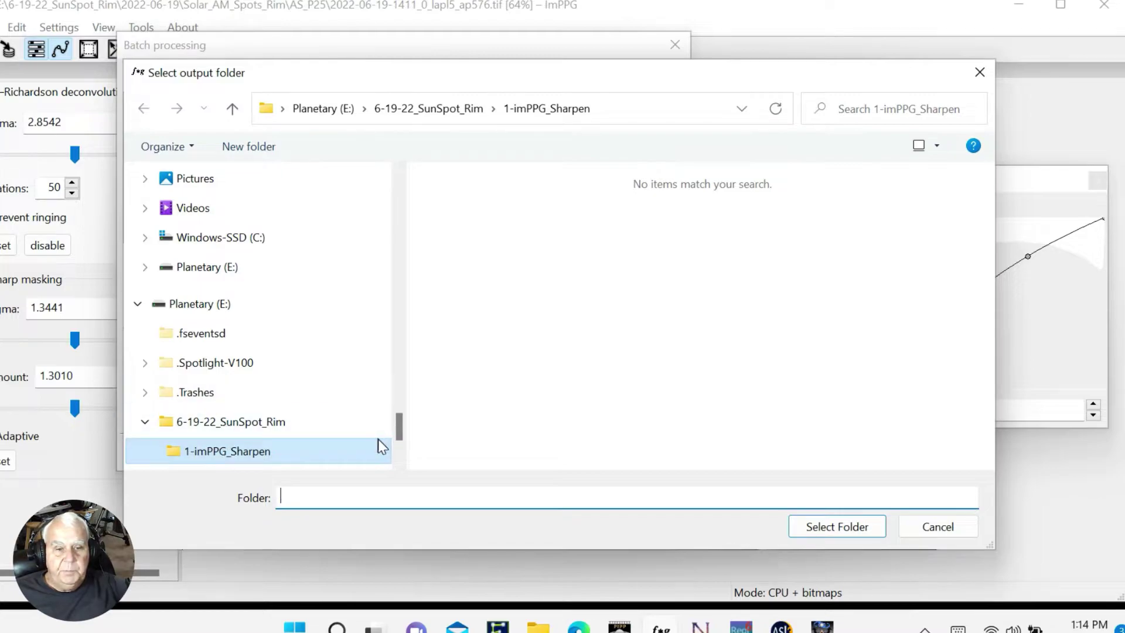
left_click_drag(399, 432, 398, 449)
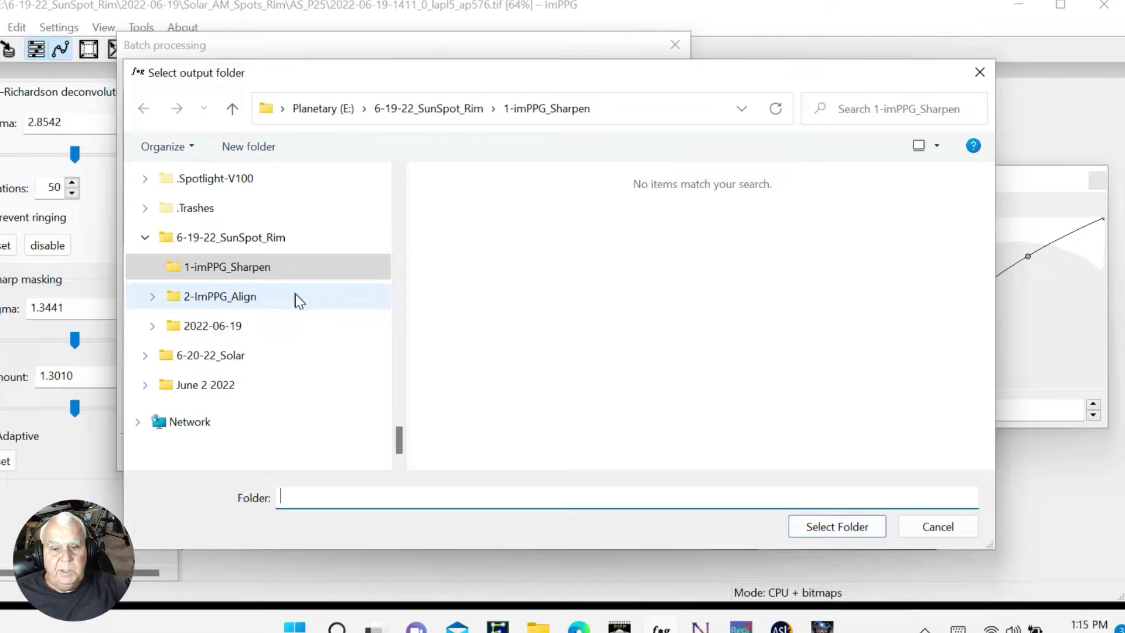
left_click(835, 529)
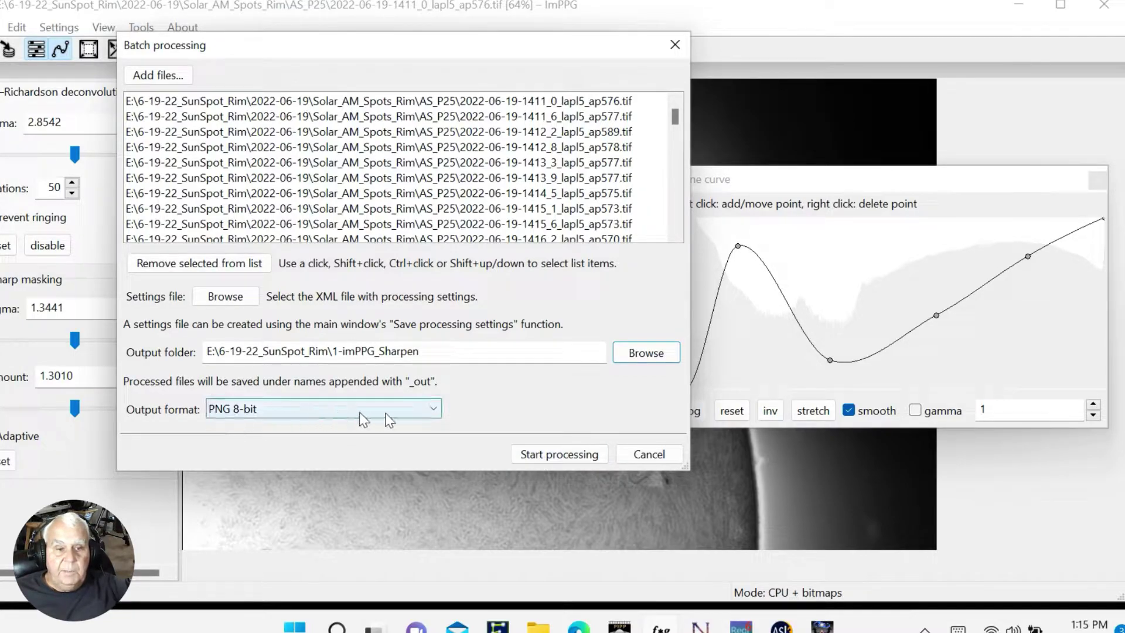
Keep PNG 8-bit as the output format, run the batch processing, and close its progress window.
left_click(433, 411)
left_click(434, 412)
left_click(435, 409)
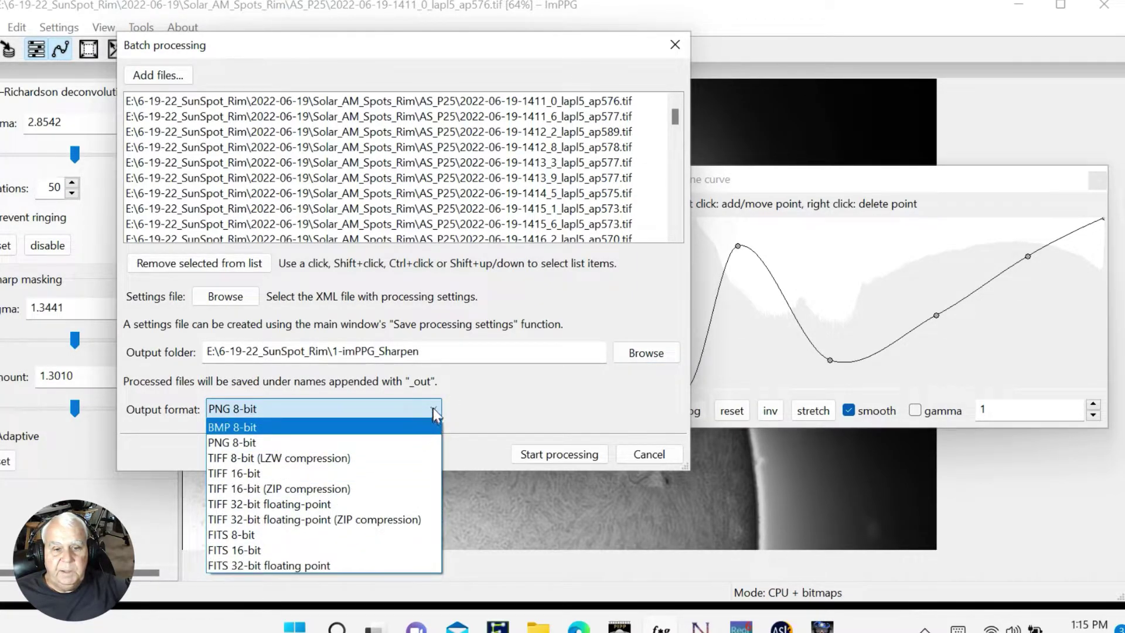
left_click(434, 413)
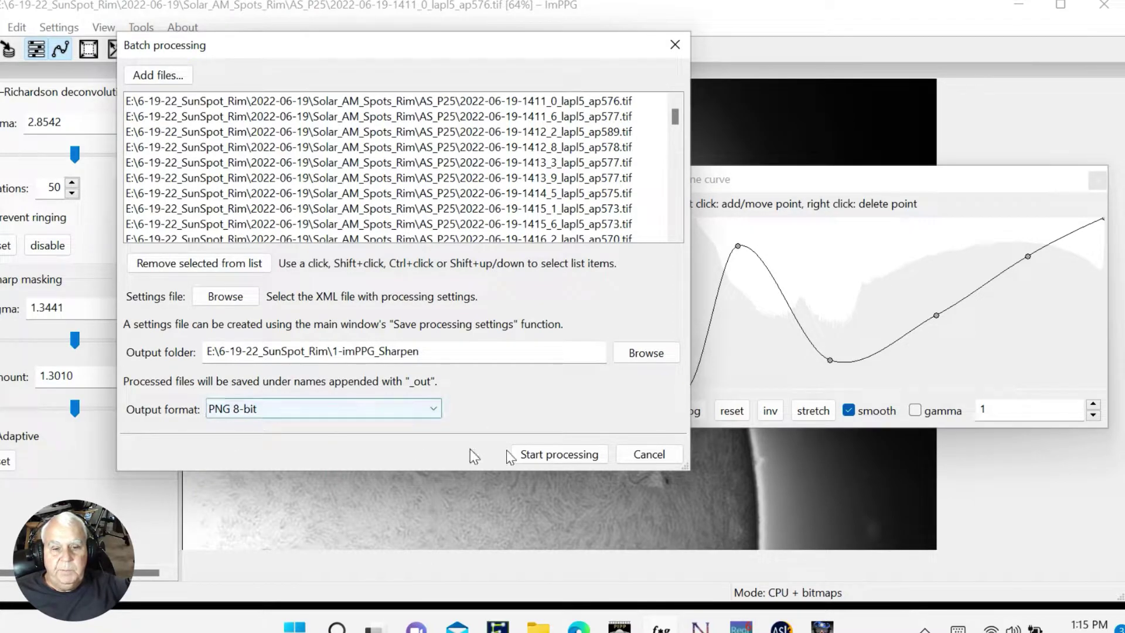
left_click(540, 461)
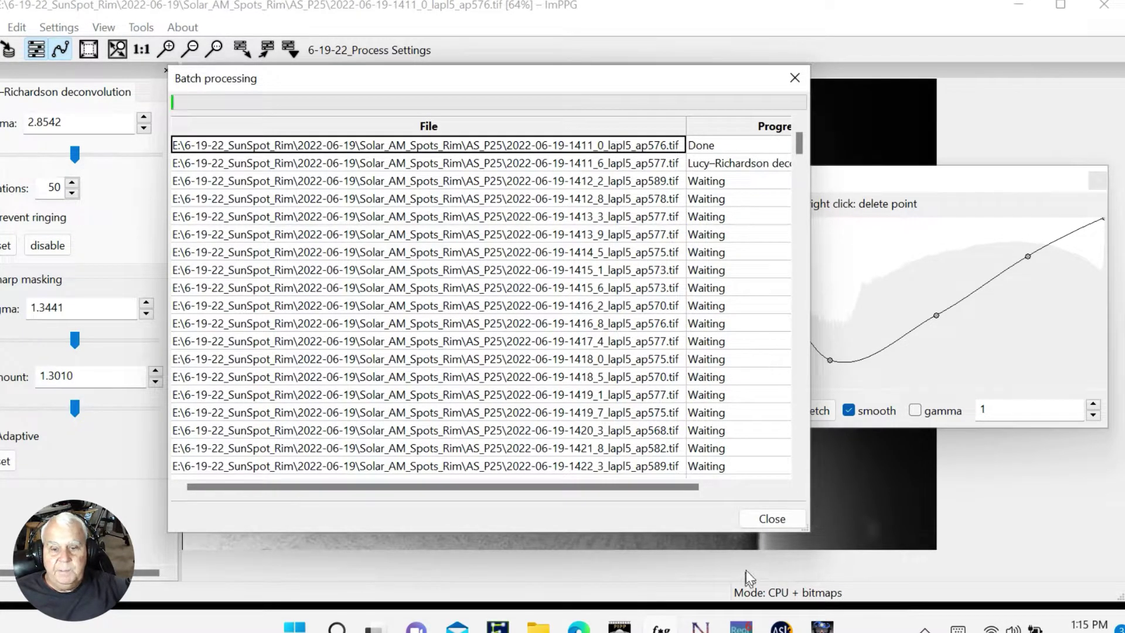
left_click(772, 519)
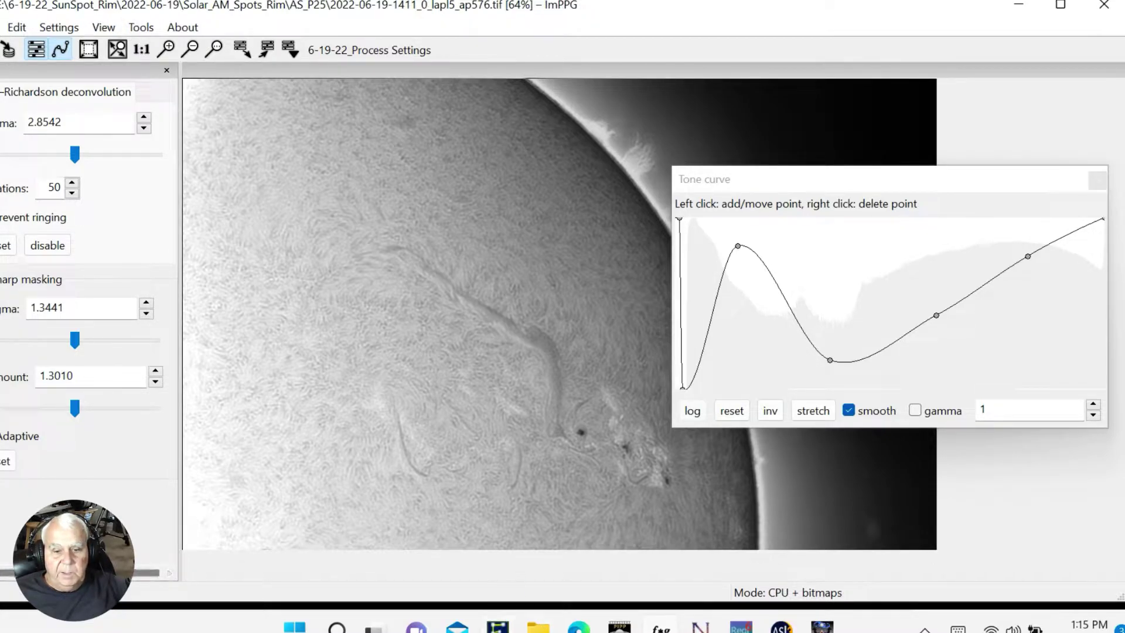
Switch to File Explorer and open the 1-imPPG_Sharpen folder inside 6-19-22_SunSpot_Rim on the Planetary (E:) drive to view the processed images.
left_click(538, 626)
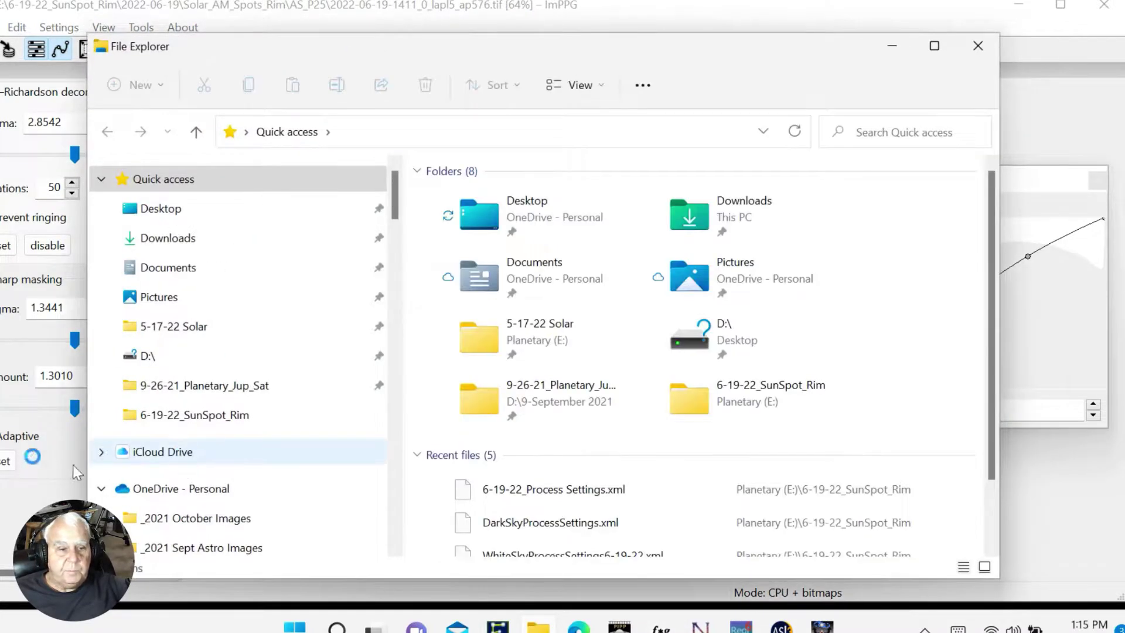
left_click_drag(394, 211, 440, 547)
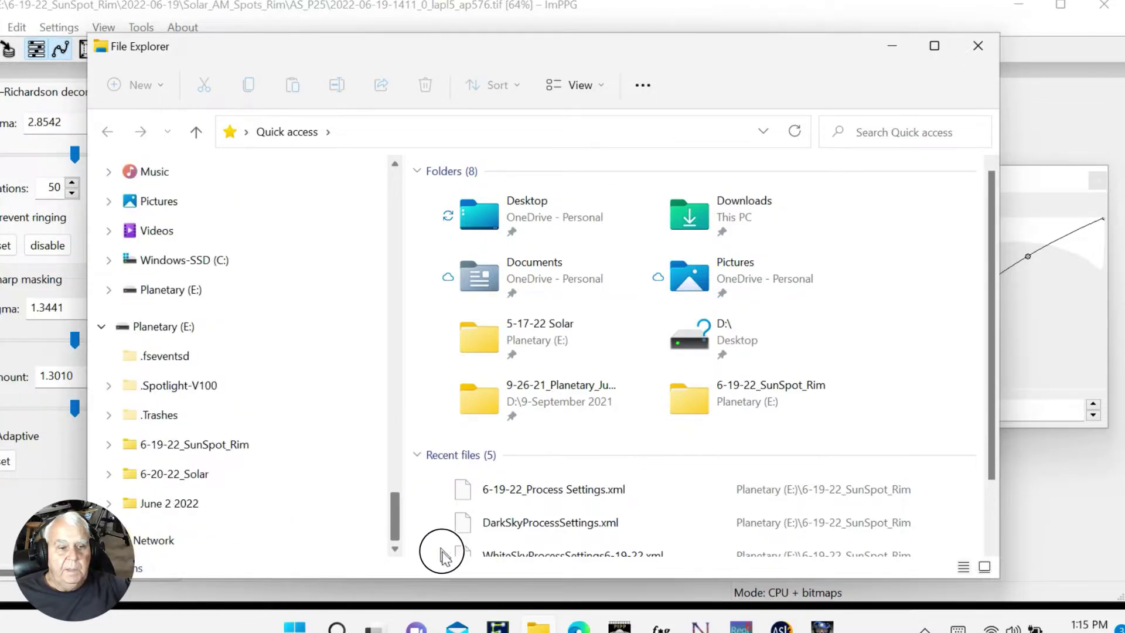
left_click(232, 473)
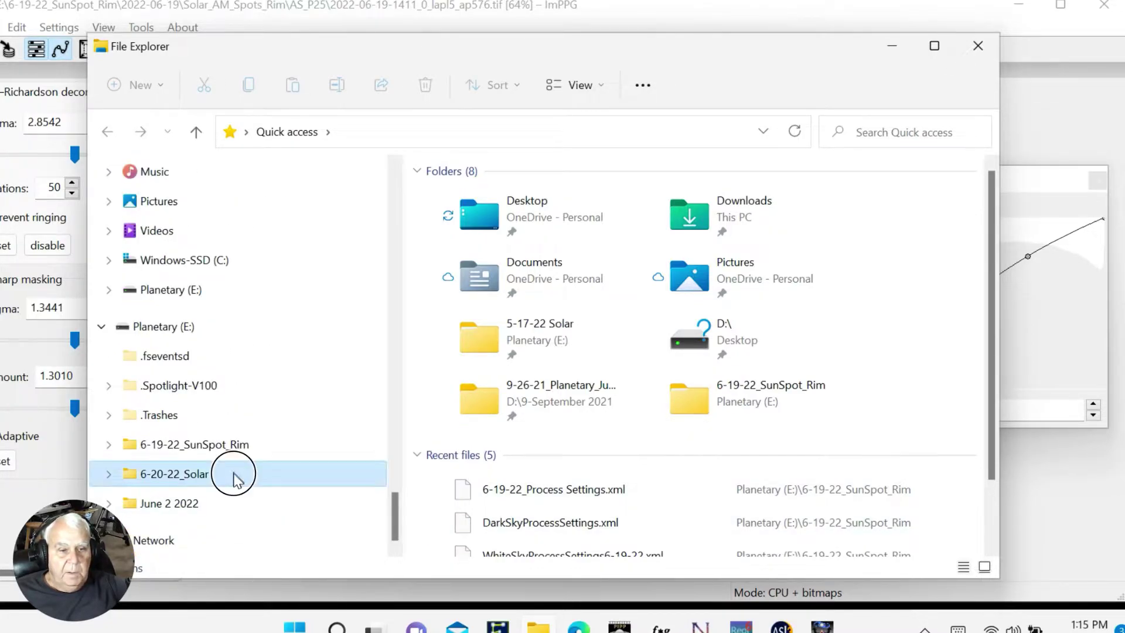
left_click(463, 212)
double_click(463, 212)
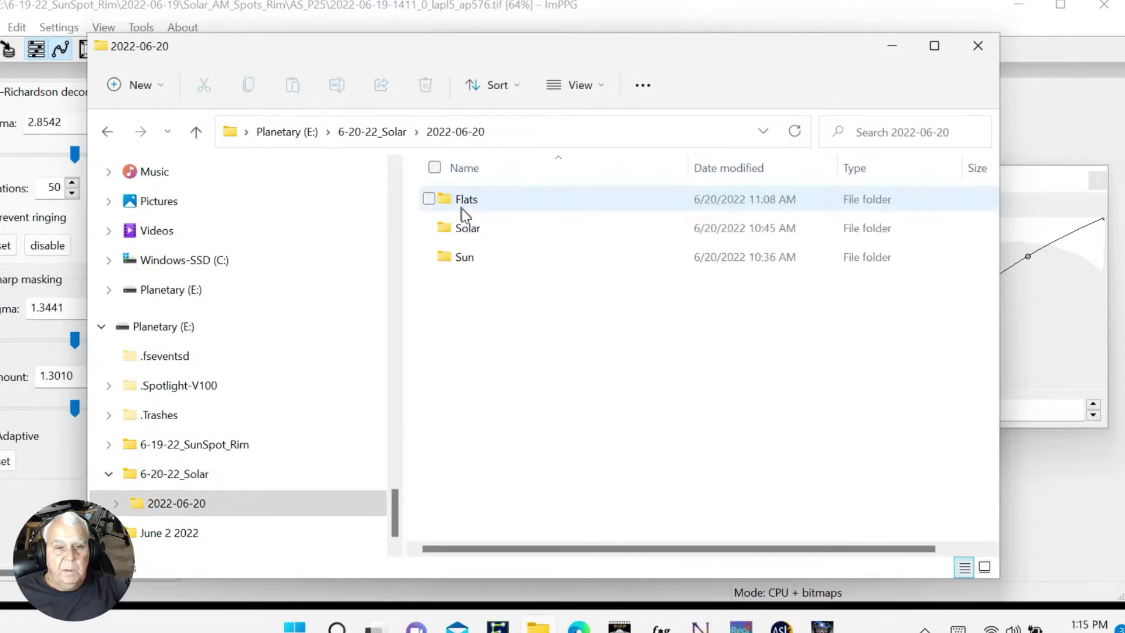
left_click(197, 480)
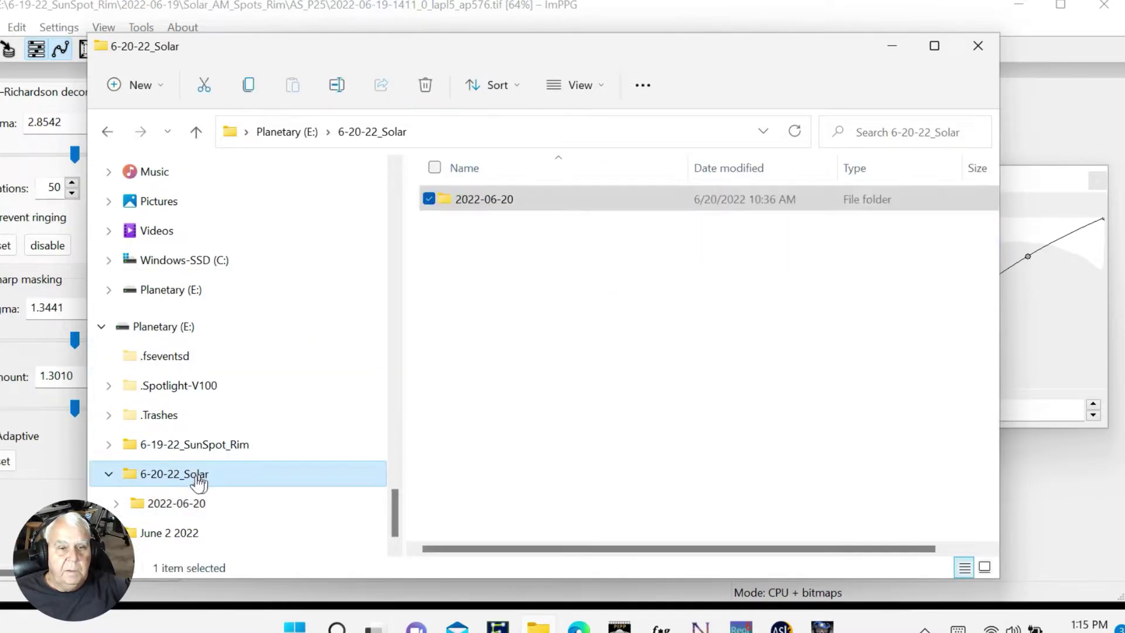
left_click(183, 449)
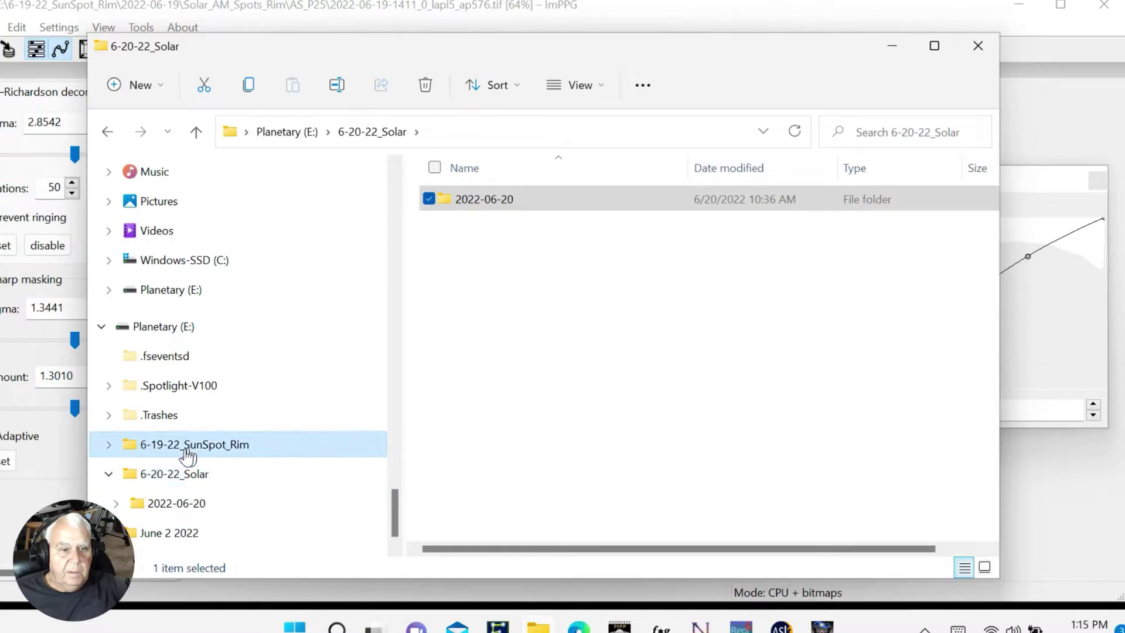
double_click(459, 201)
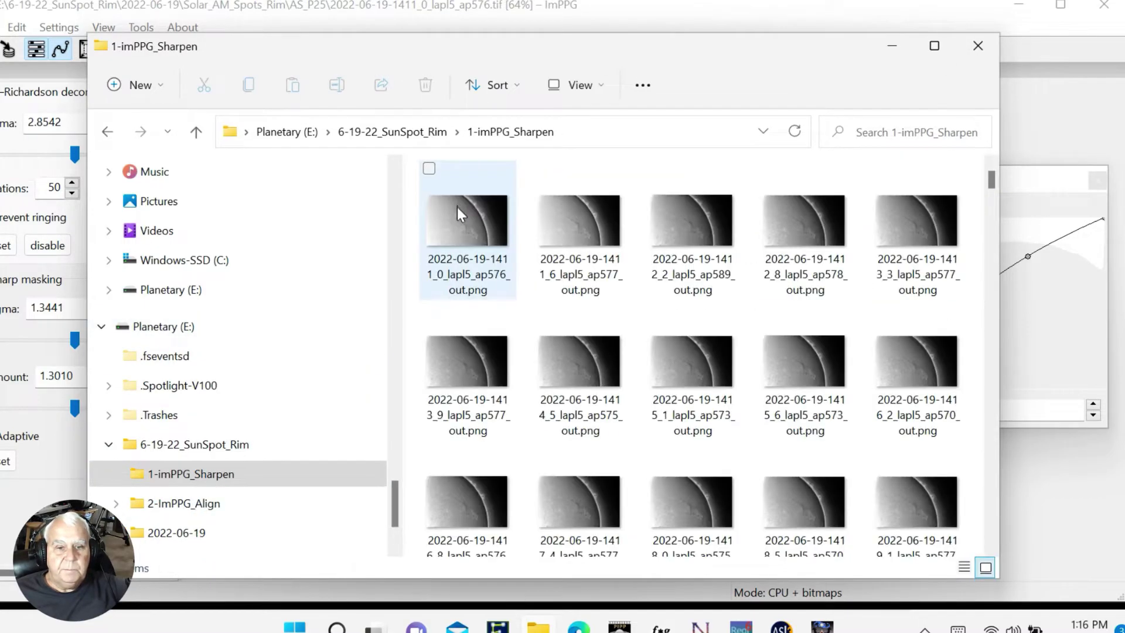
left_click_drag(990, 185, 987, 126)
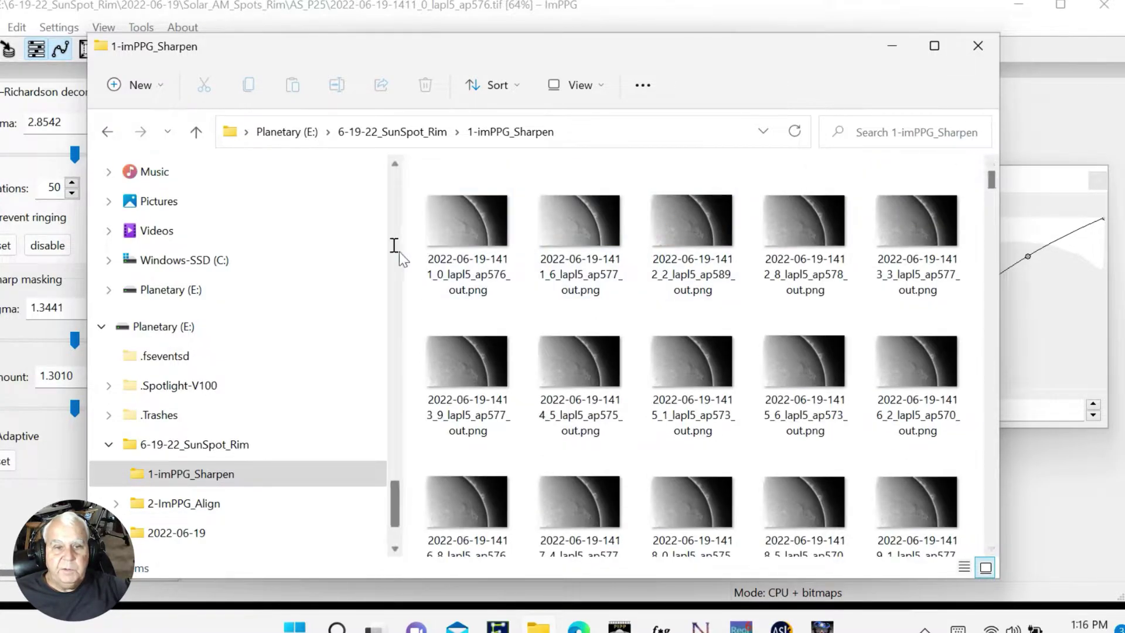
left_click(452, 226)
double_click(451, 225)
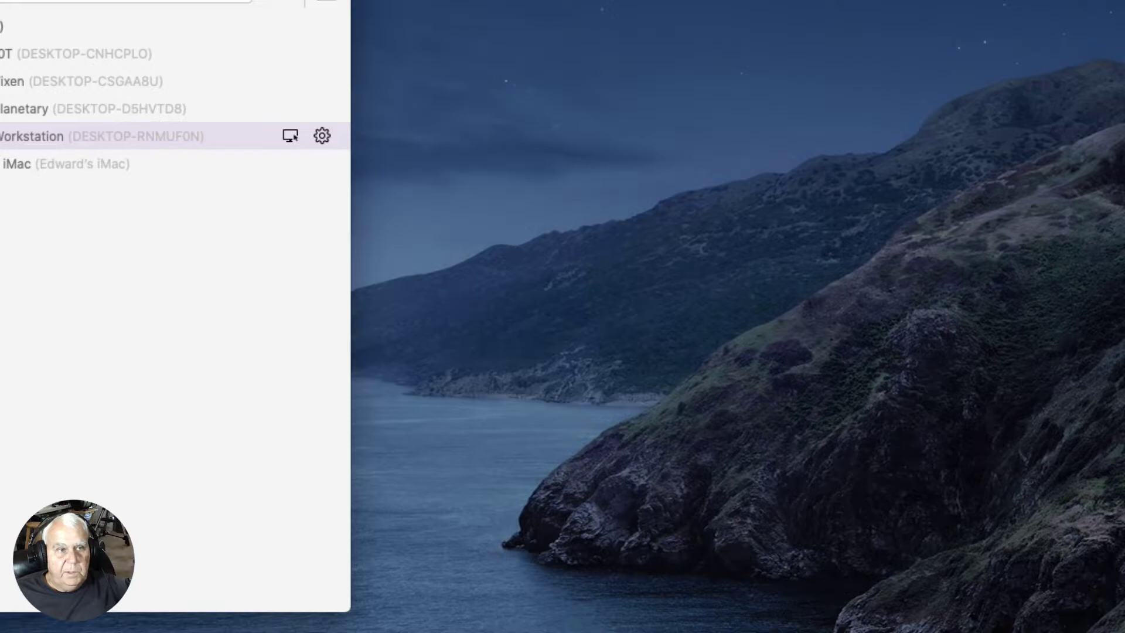
double_click(3, 138)
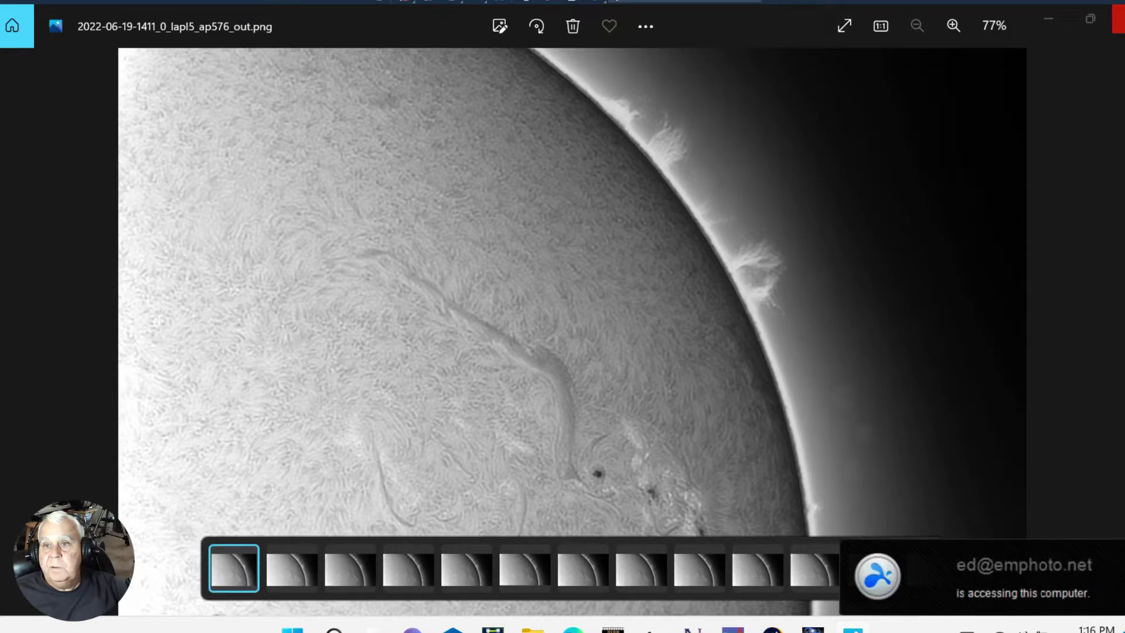
left_click(1118, 18)
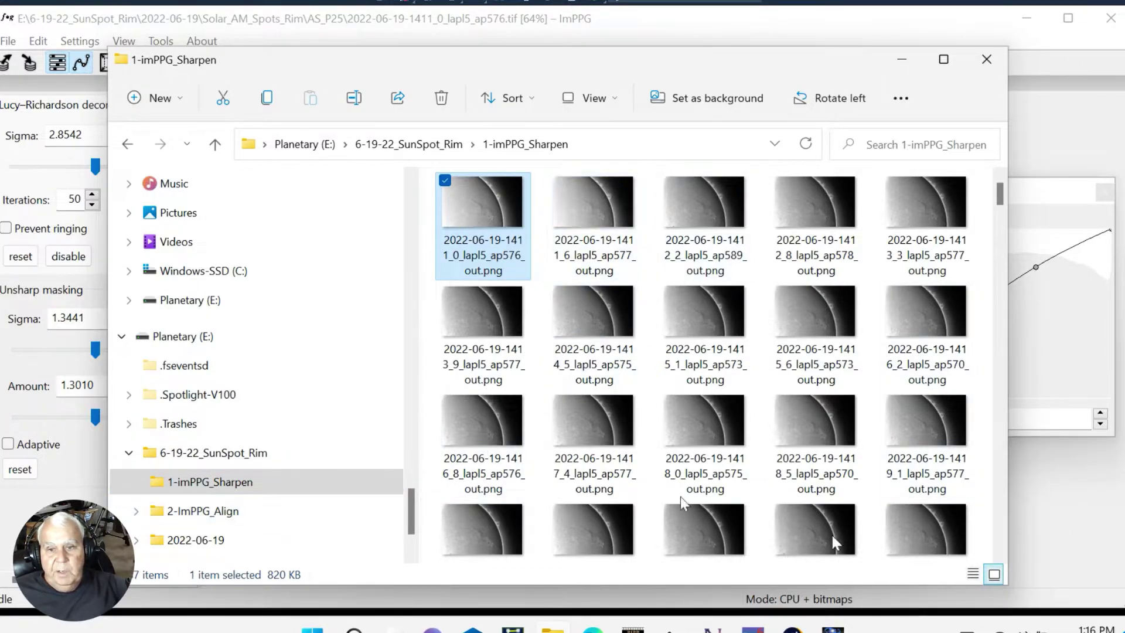
left_click_drag(281, 67, 233, 70)
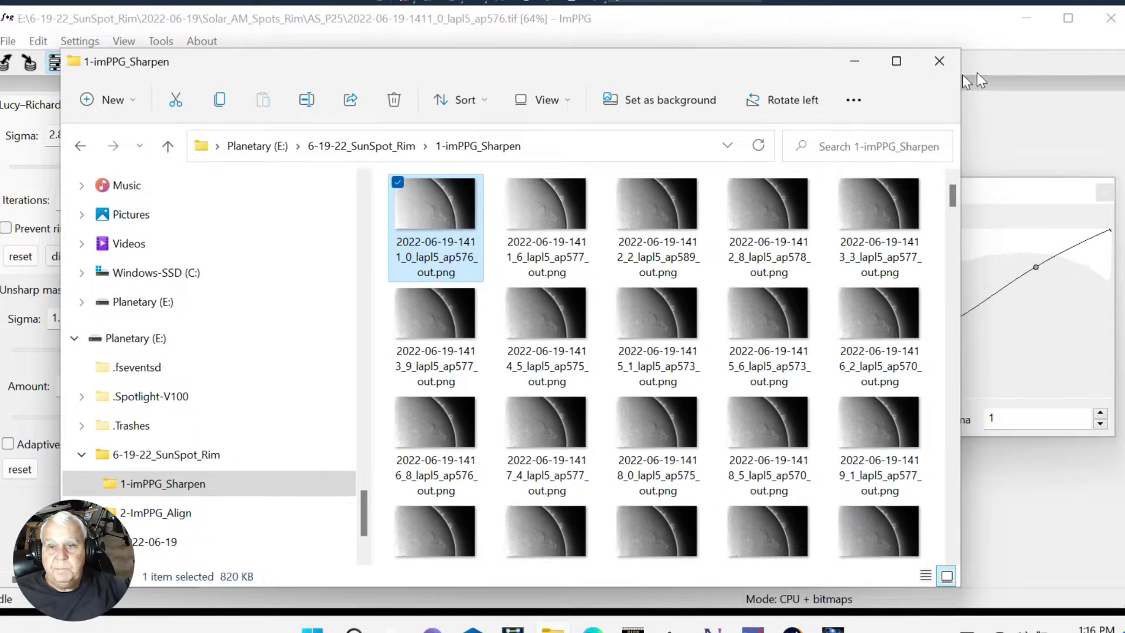
left_click(855, 62)
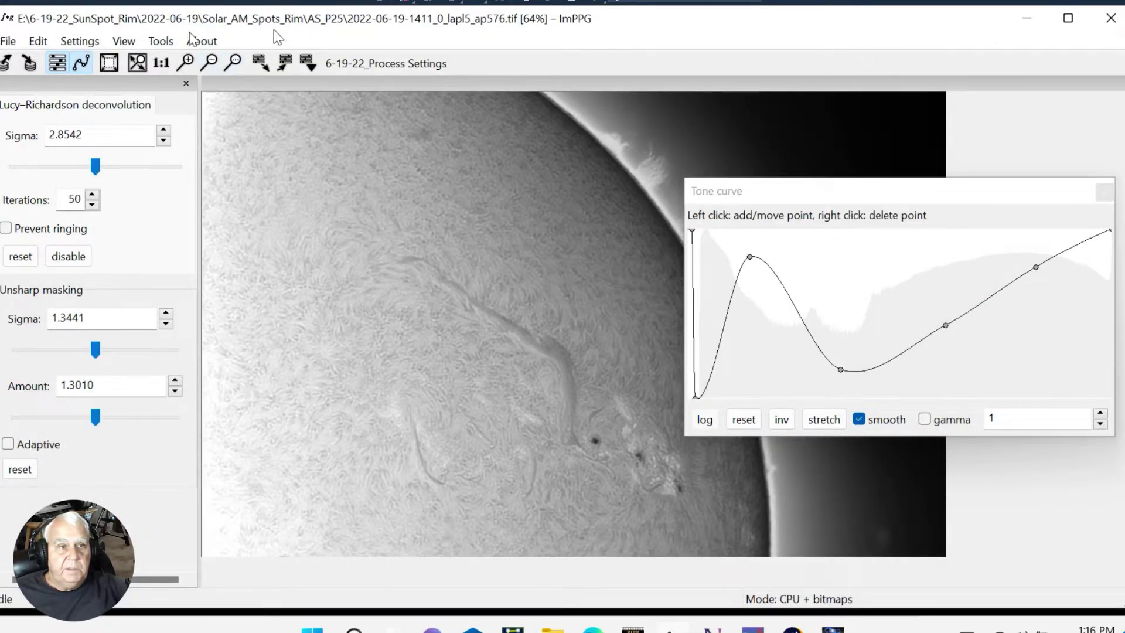
left_click(151, 42)
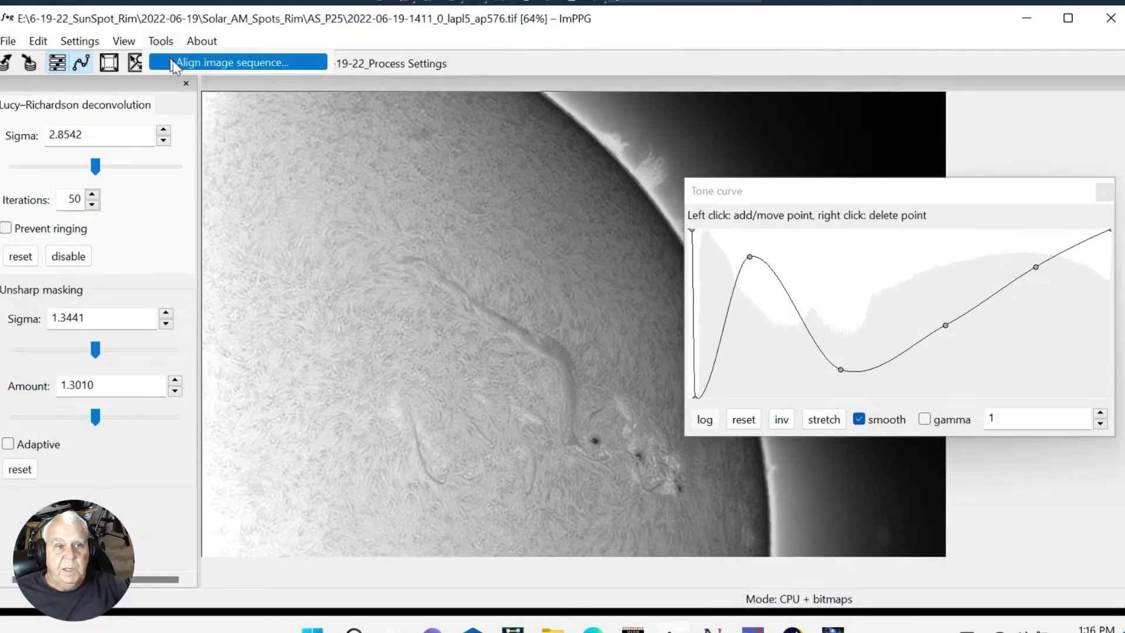
left_click(222, 62)
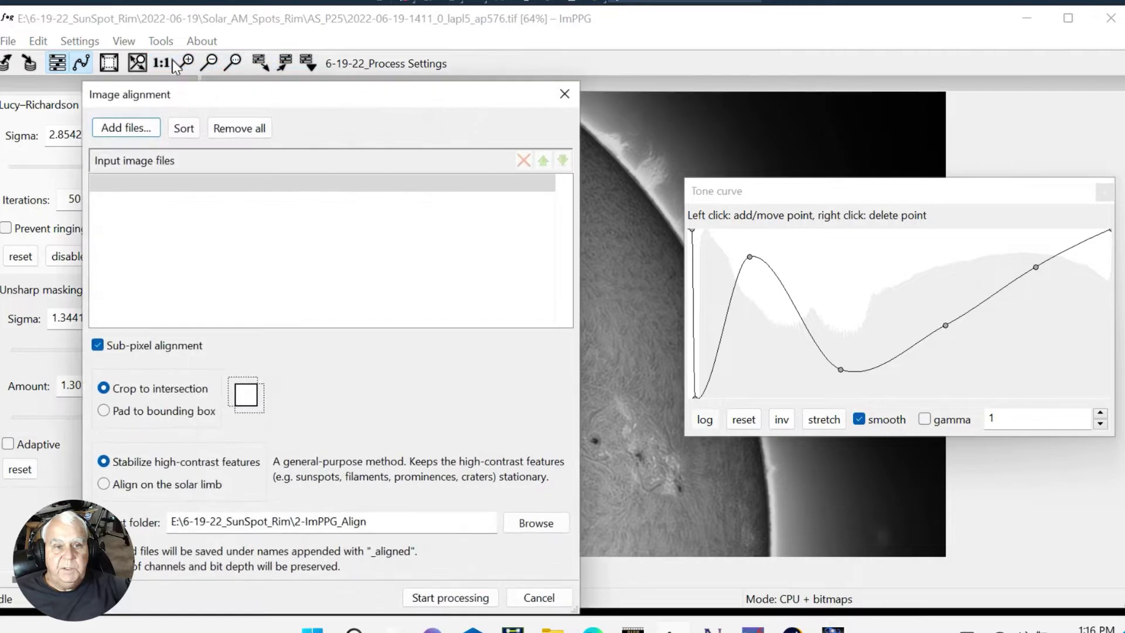
left_click(135, 132)
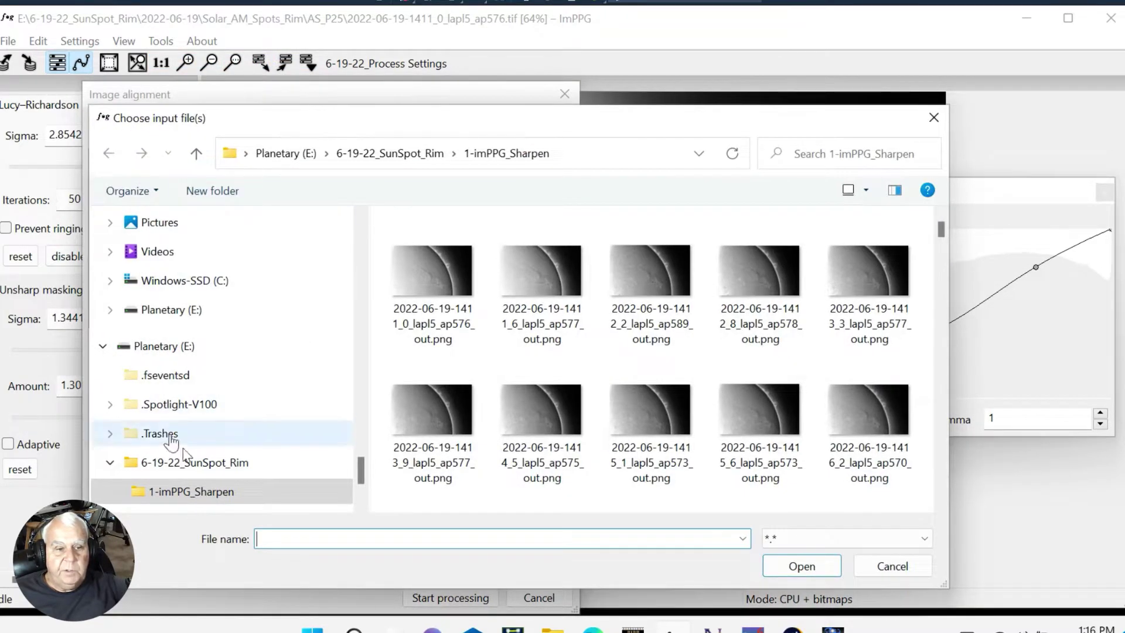
left_click(432, 272)
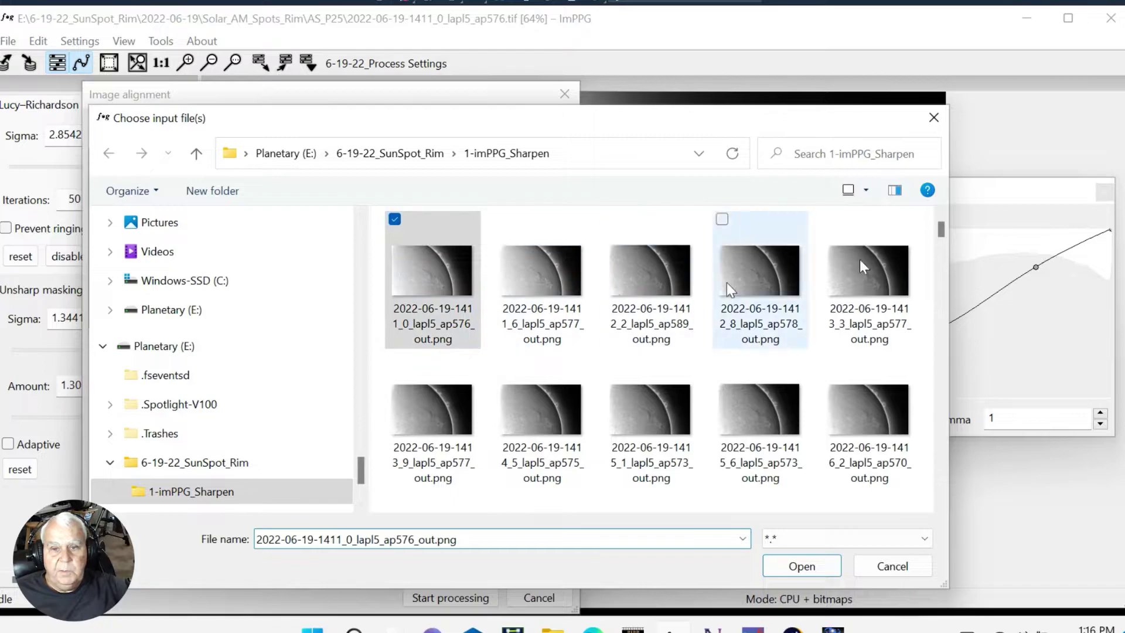
left_click_drag(942, 227, 969, 505)
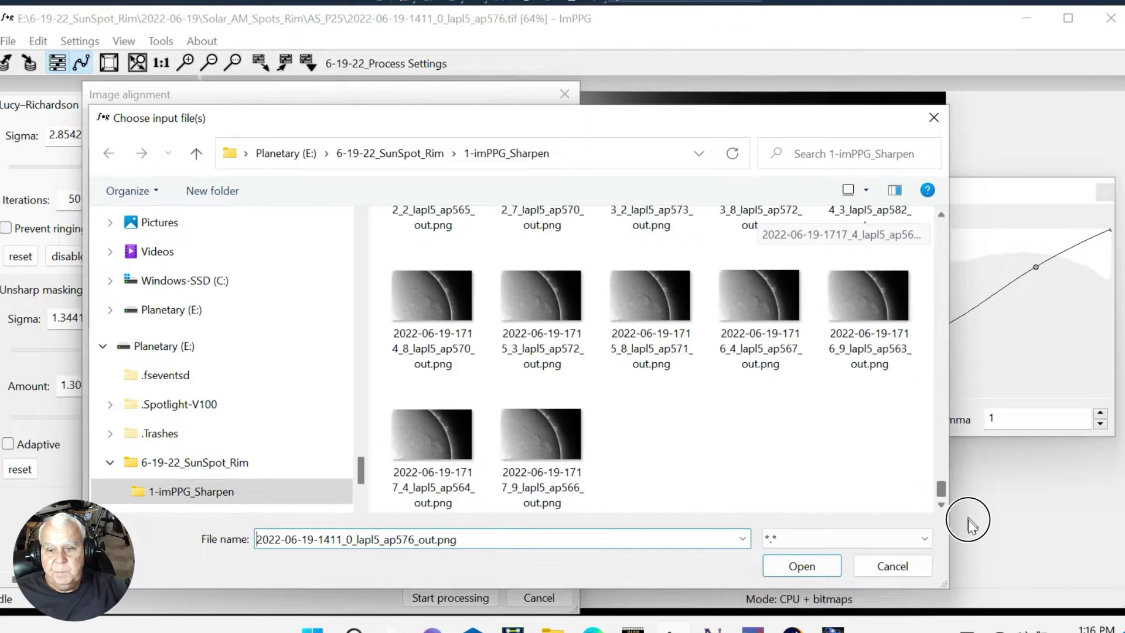
left_click(560, 444, "shift")
left_click(815, 563)
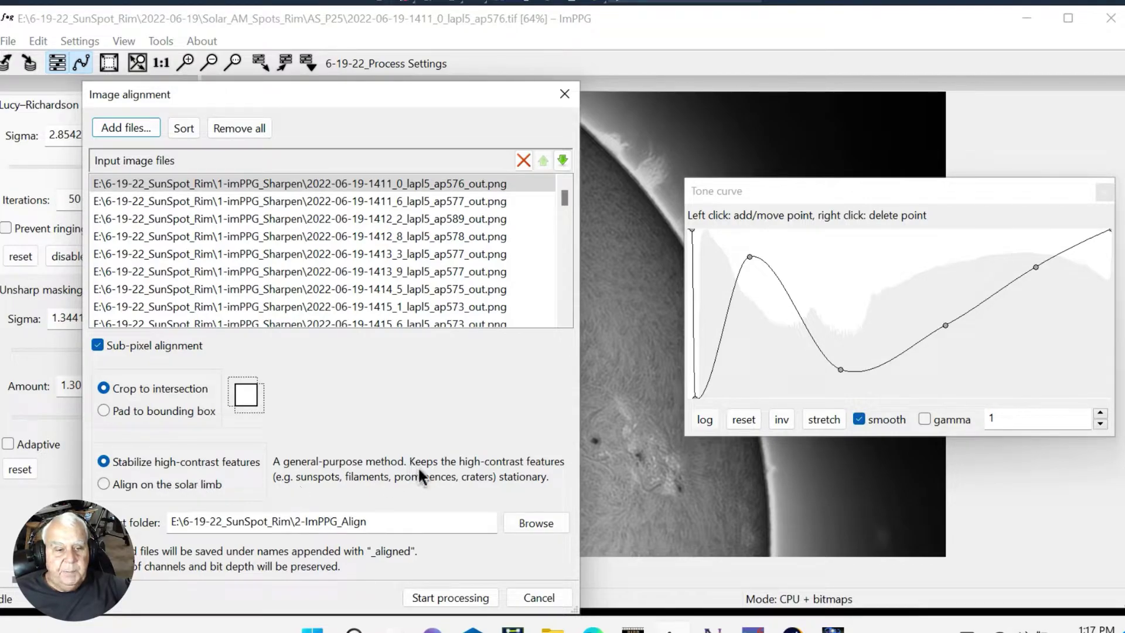
Check the output folder choice, keep E:\6-19-22_SunSpot_Rim\2-ImPPG_Align, start the alignment processing, and abort the run.
left_click(550, 523)
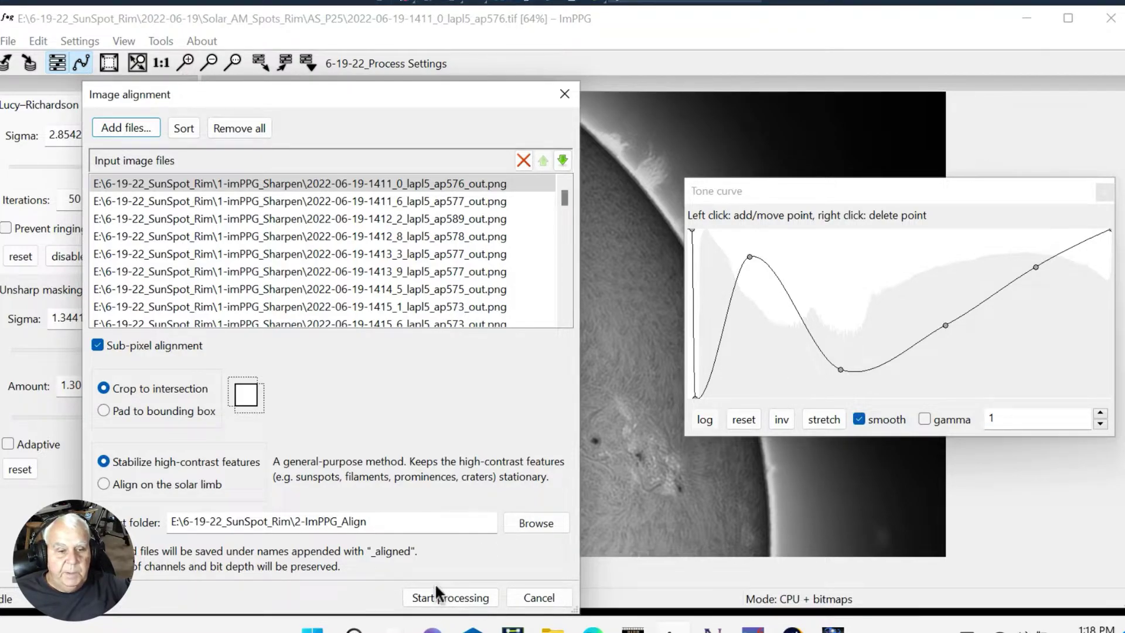
left_click(526, 526)
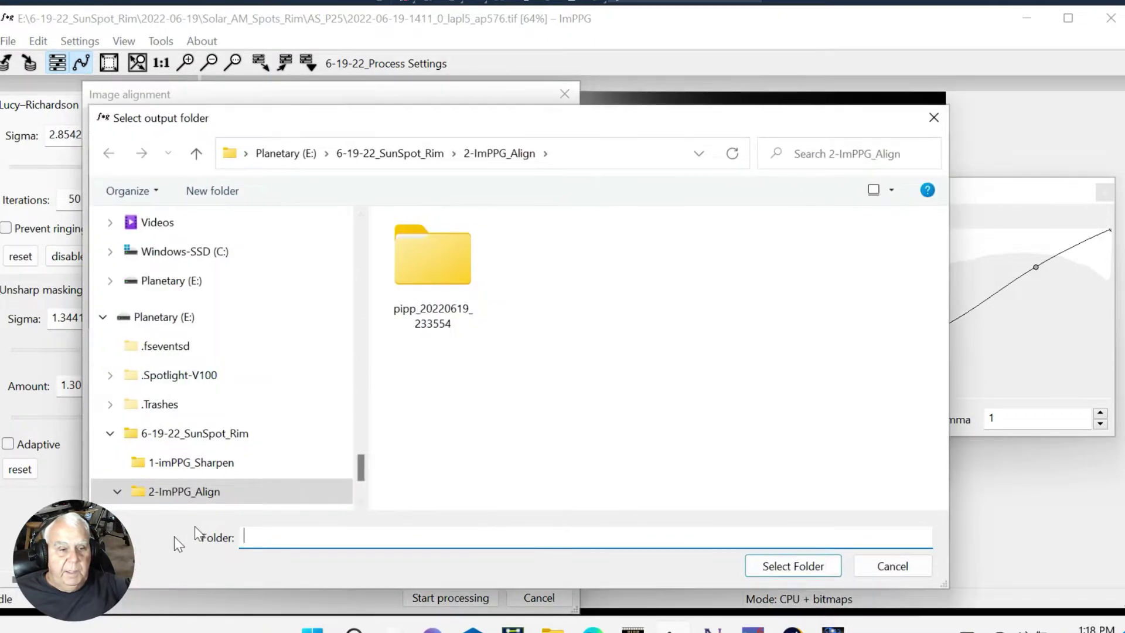
left_click_drag(359, 468, 361, 485)
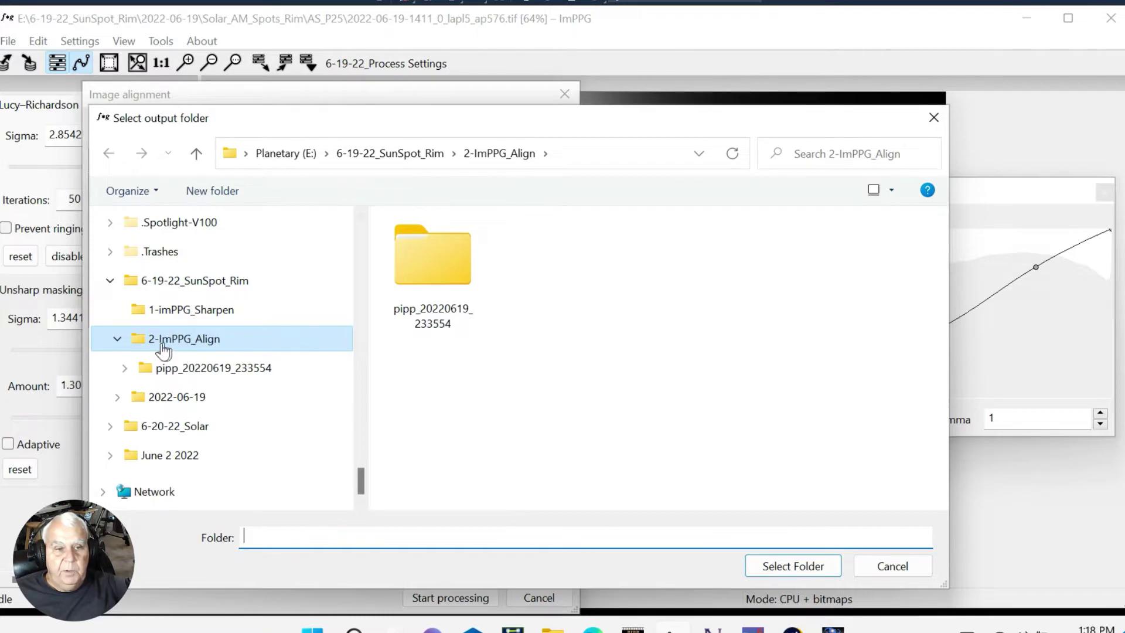
left_click(885, 568)
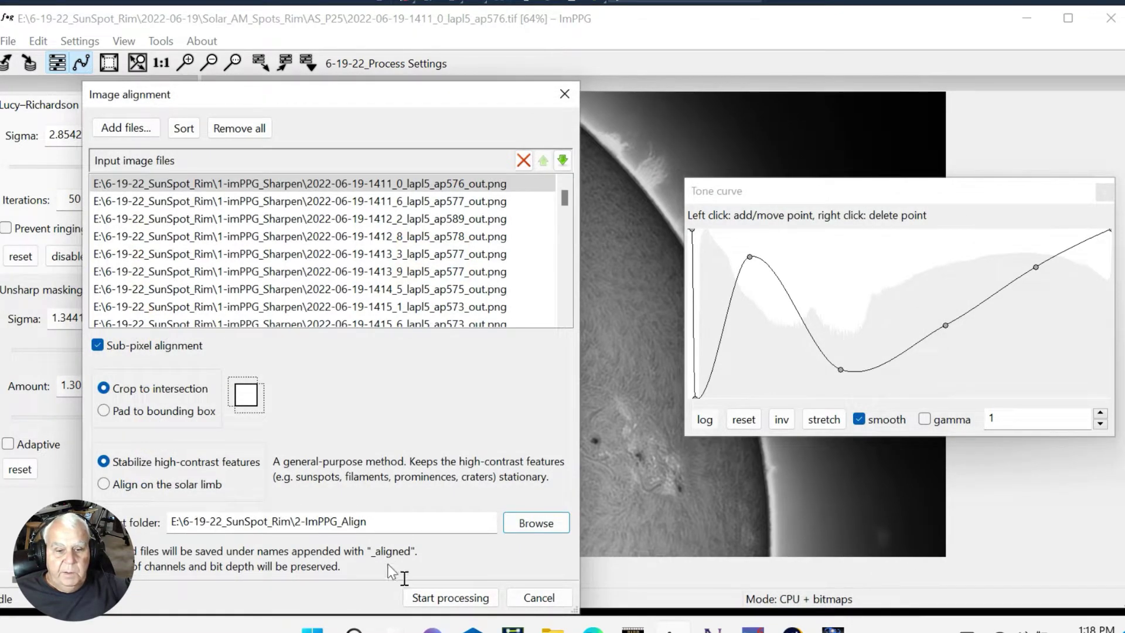
left_click(433, 600)
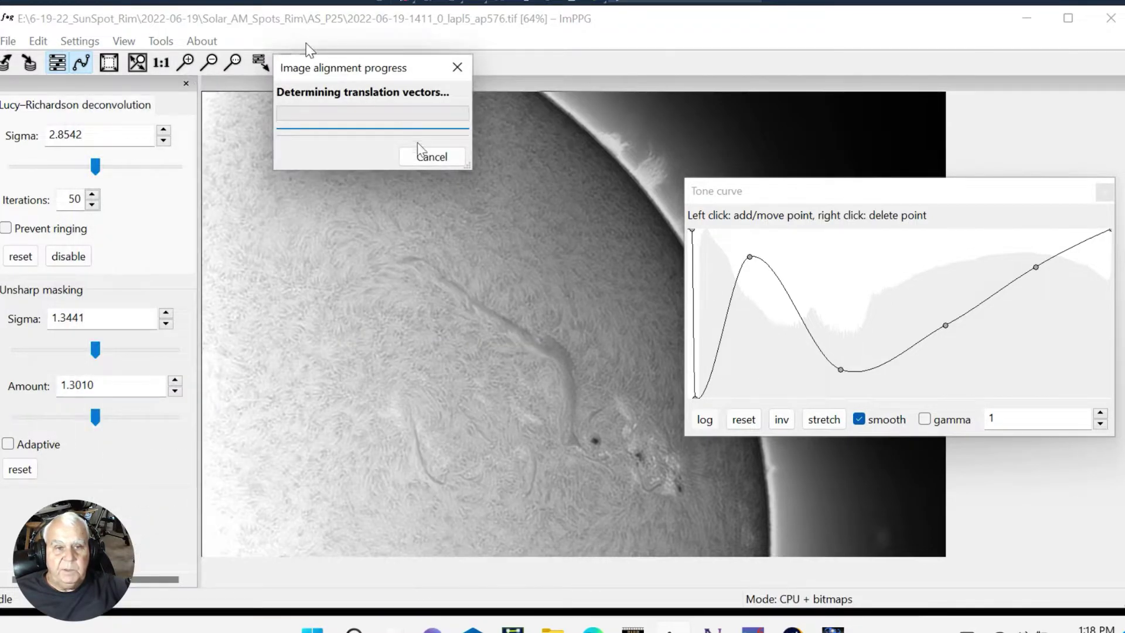
left_click(427, 160)
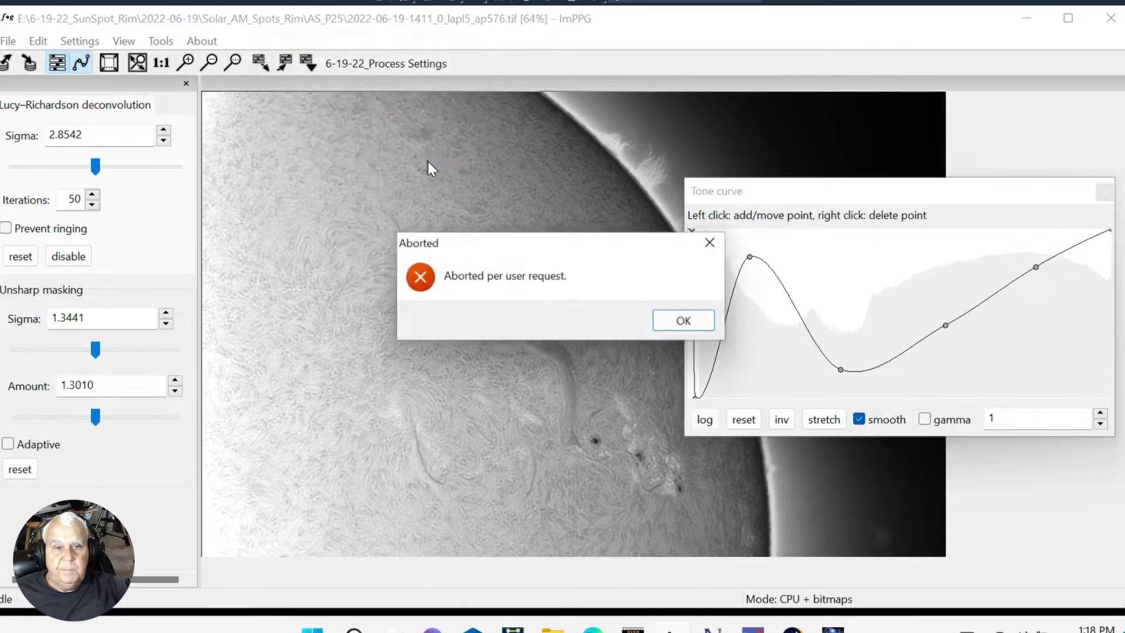
left_click(665, 321)
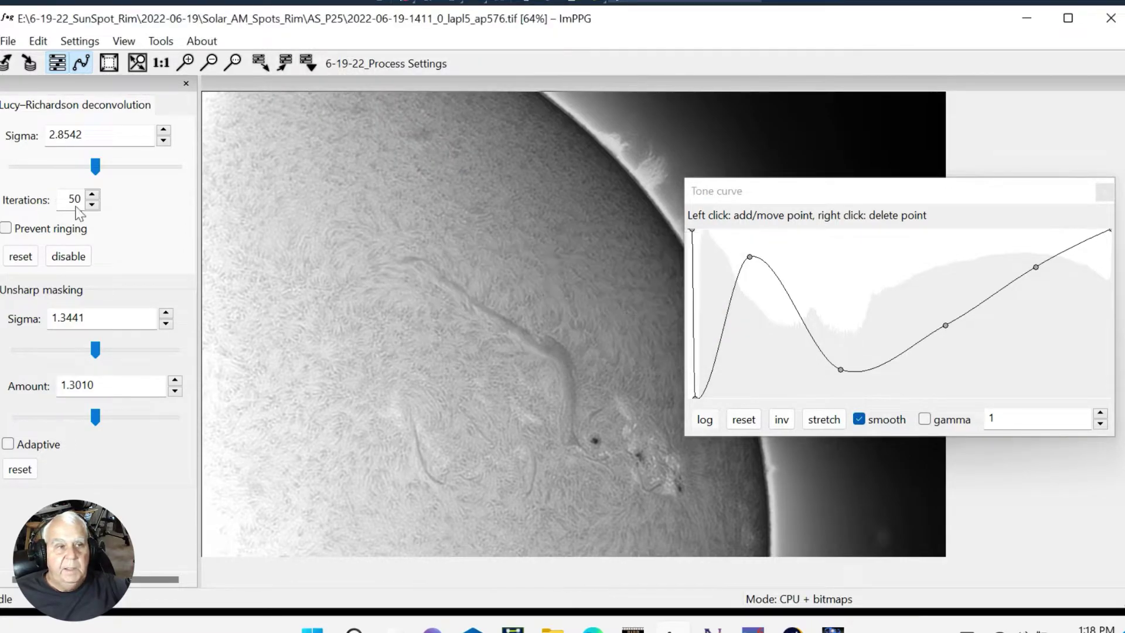
Close ImPPG, switch to PIPP, close its duplicate window, and reposition the remaining one on the desktop.
left_click(1109, 21)
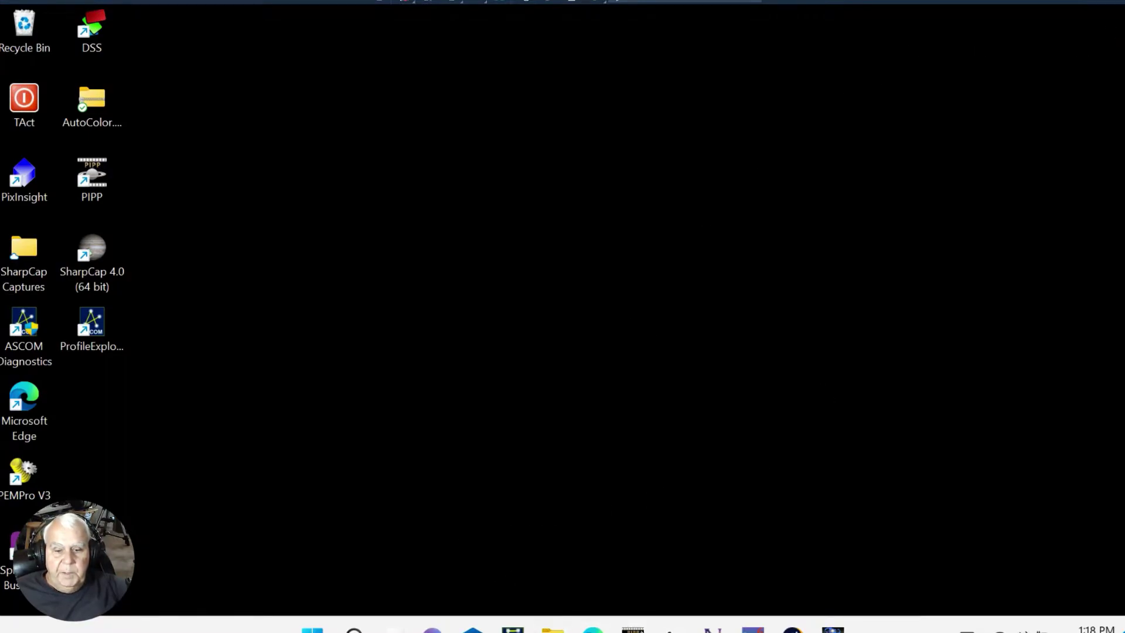
left_click(633, 628)
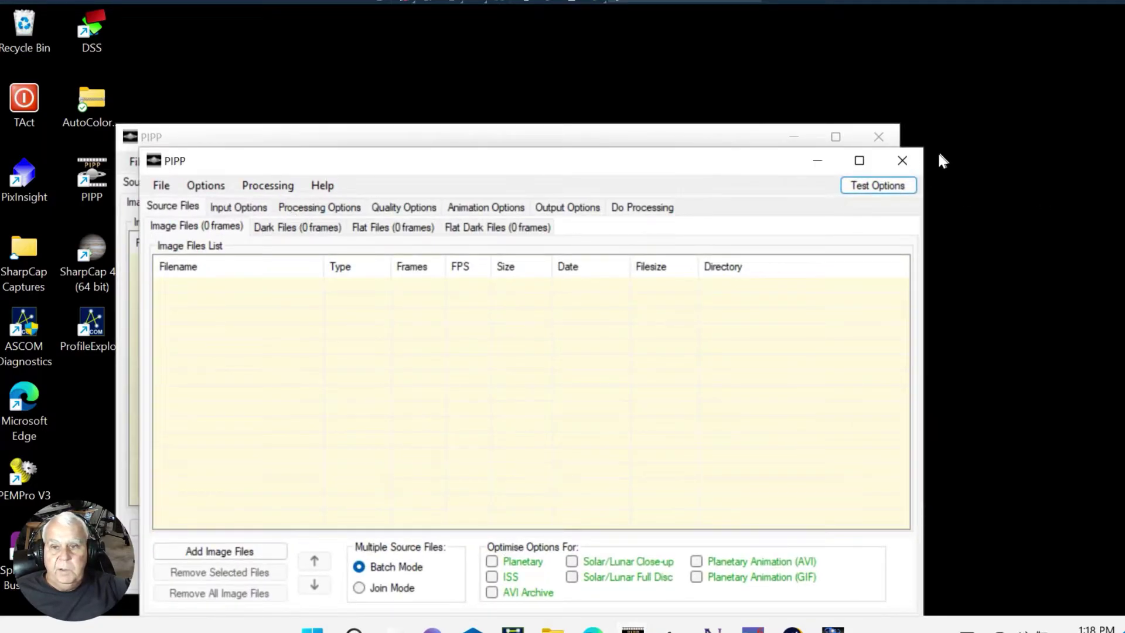
left_click(908, 159)
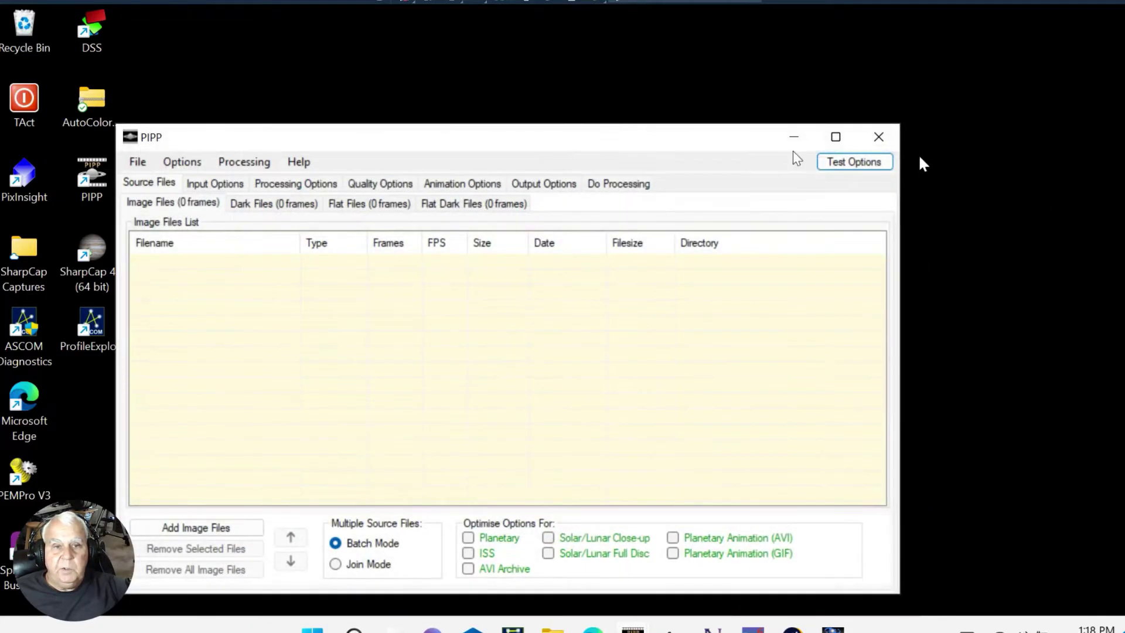
left_click_drag(396, 143, 320, 35)
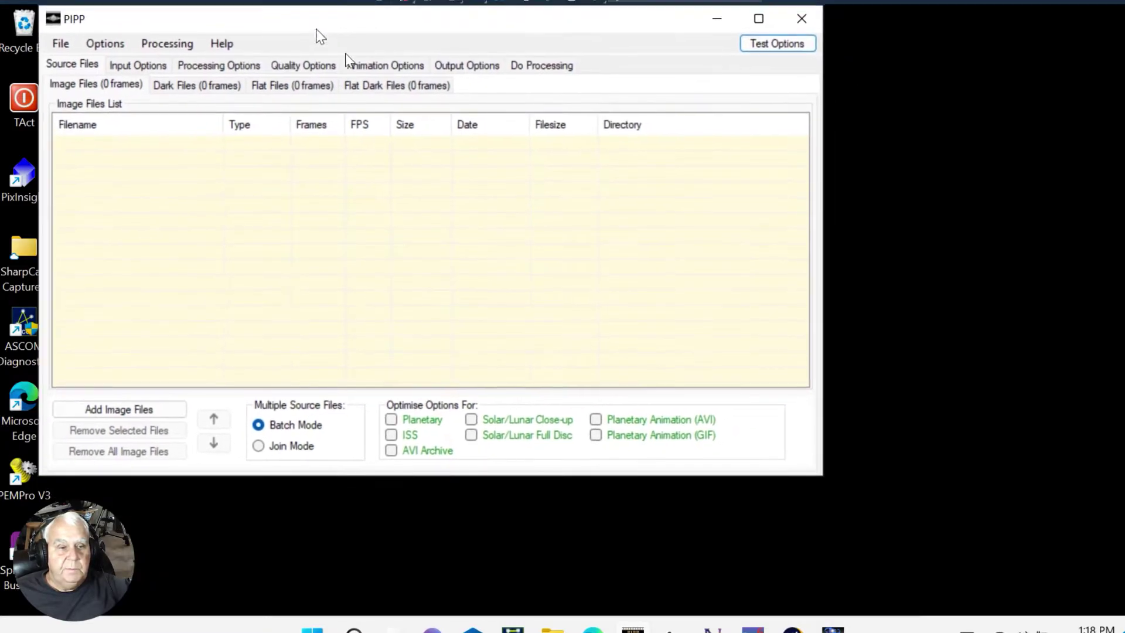
Start adding image files and open the 2-ImPPG_Align folder inside 6-19-22_SunSpot_Rim as the source location.
left_click(119, 410)
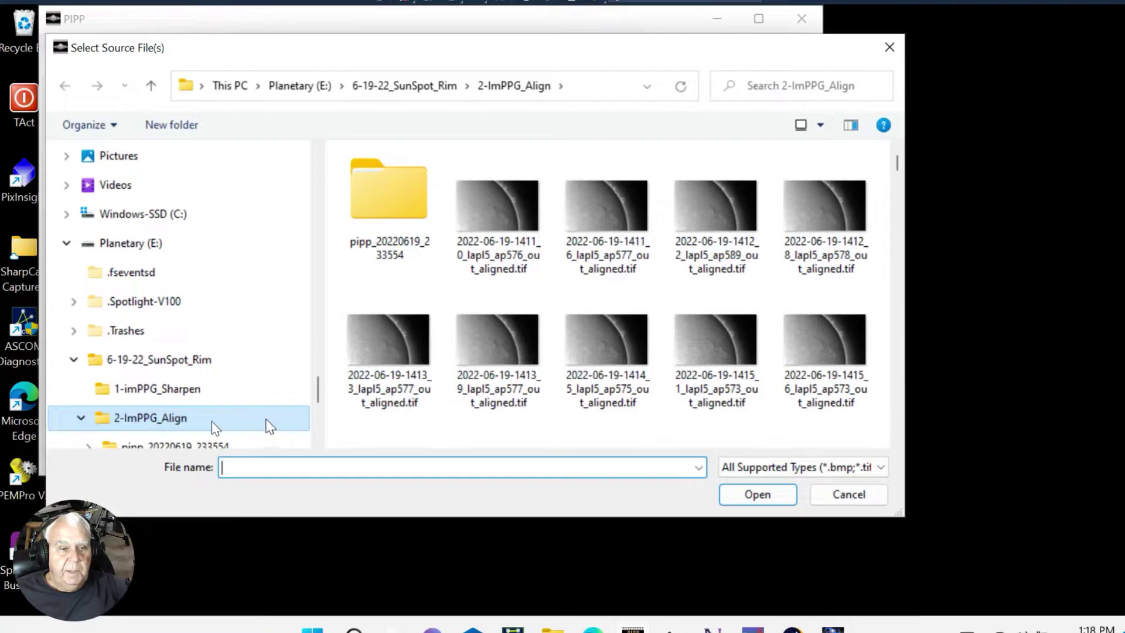
left_click_drag(317, 396, 313, 402)
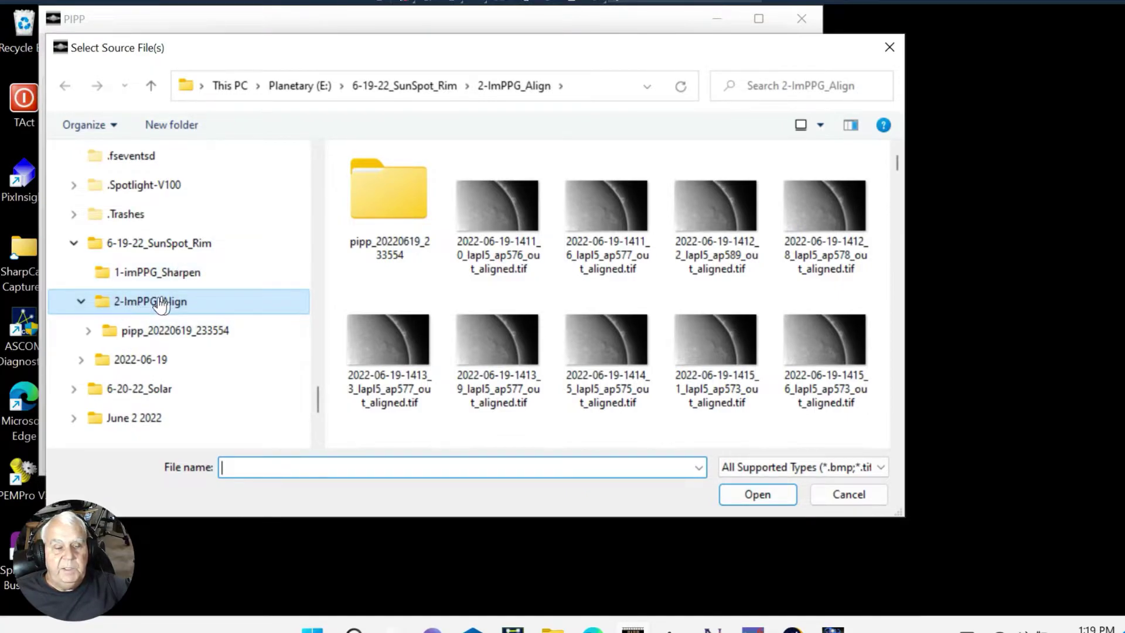
left_click(120, 301)
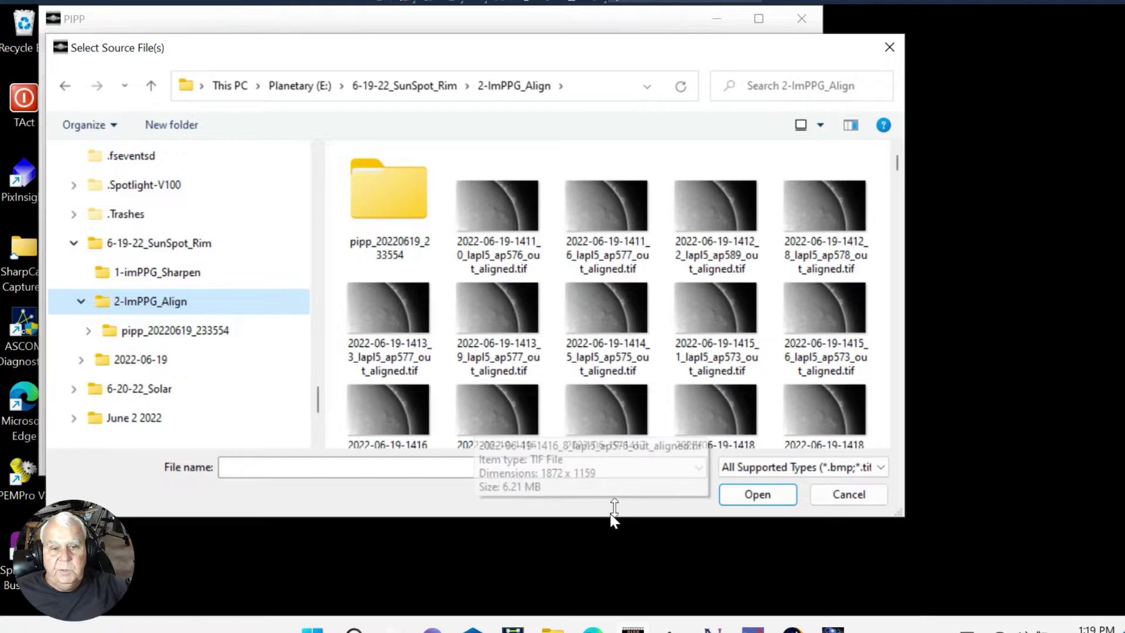
left_click(392, 198)
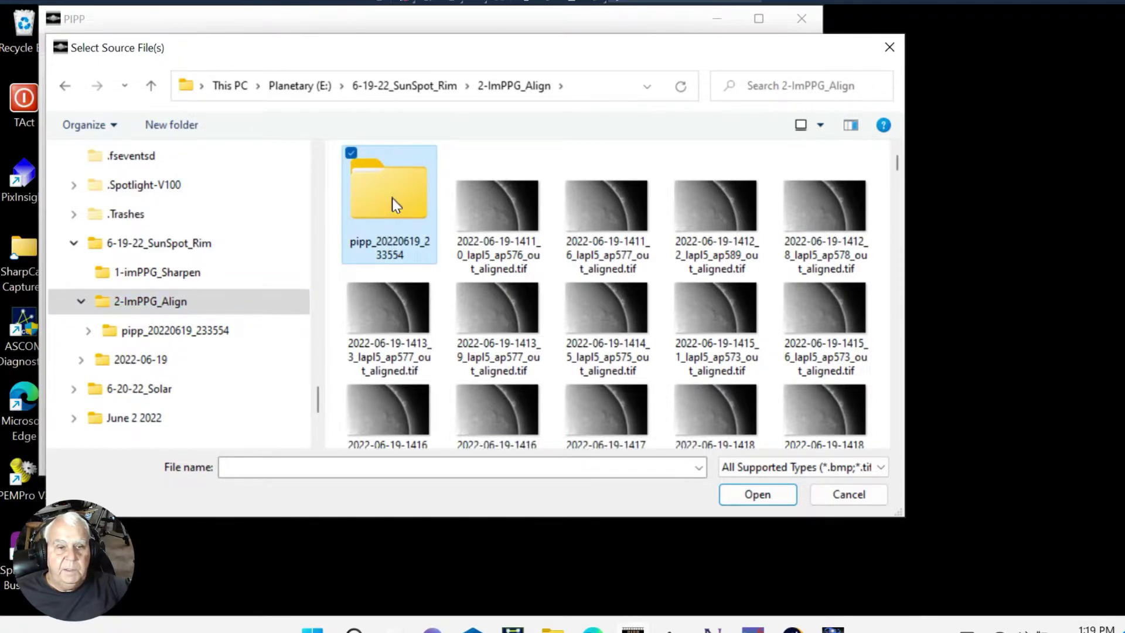
right_click(393, 198)
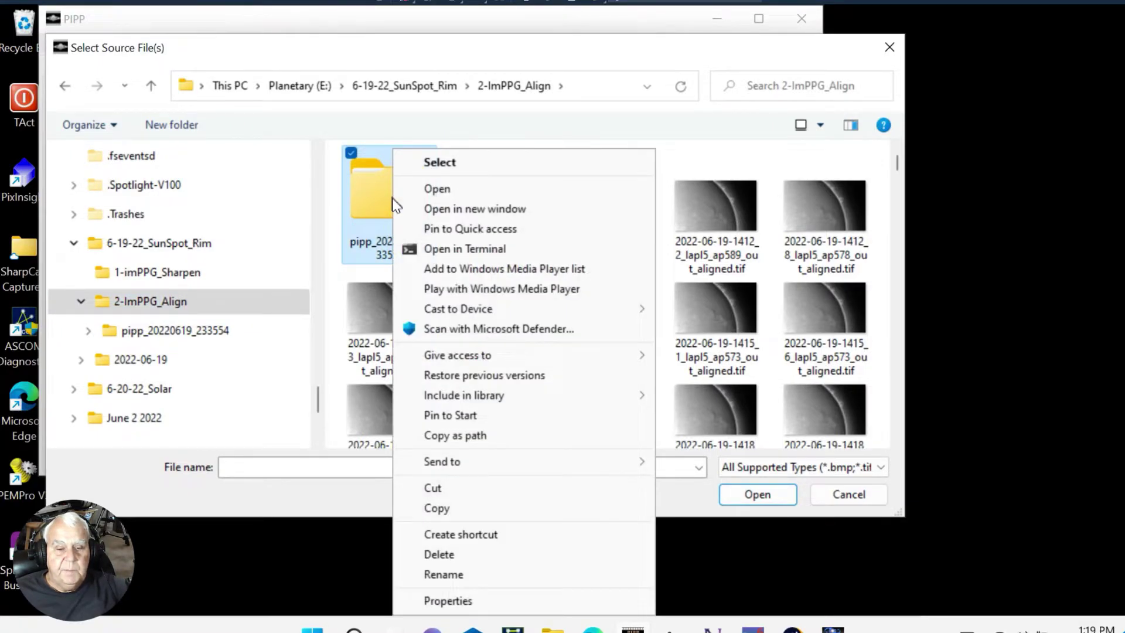
left_click(765, 154)
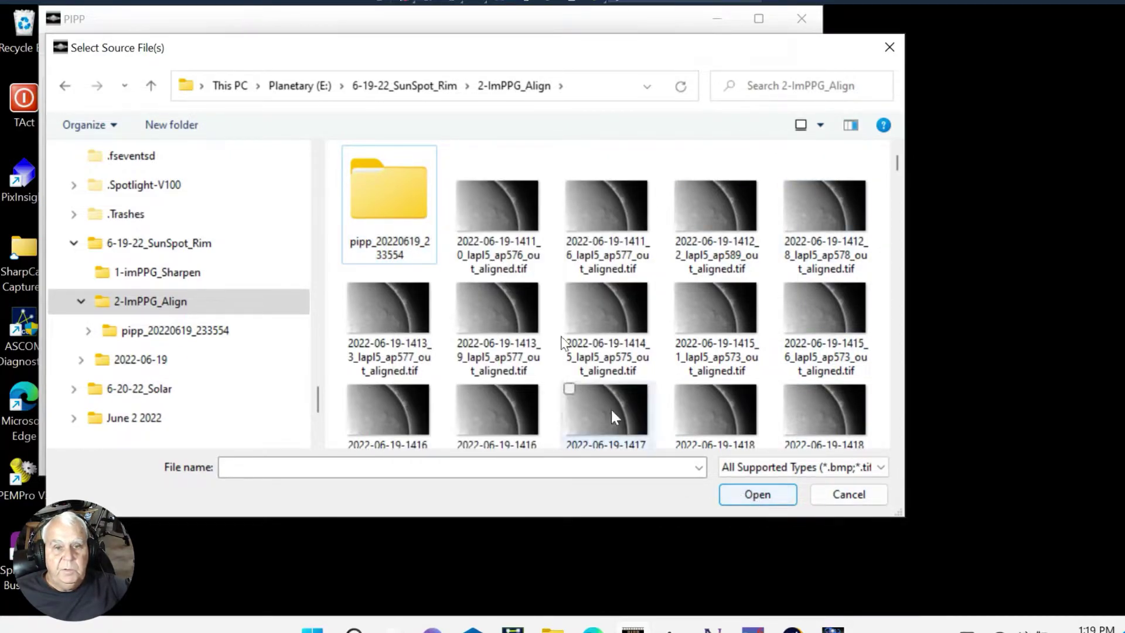
left_click(509, 207)
left_click_drag(897, 164, 895, 428)
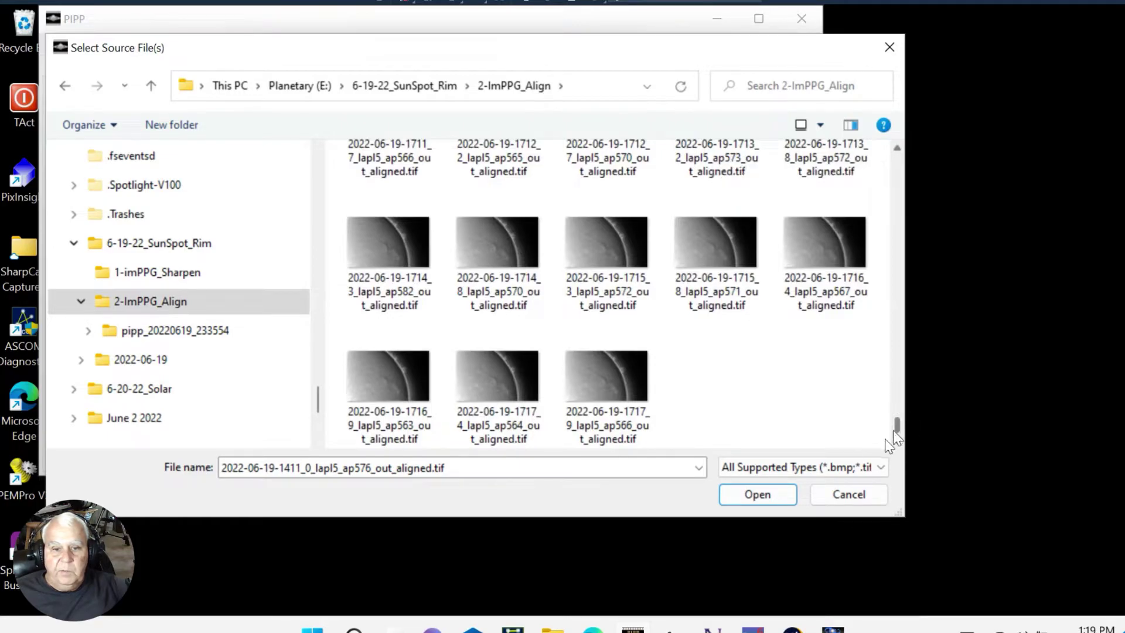
left_click(617, 388, "shift")
left_click(738, 492)
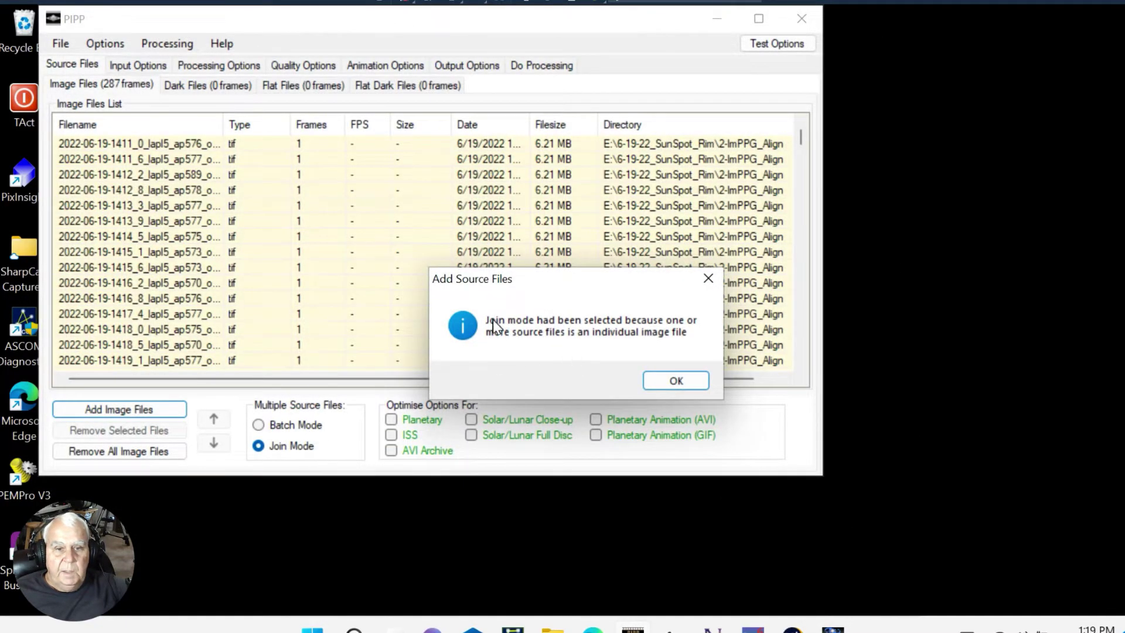
left_click(676, 382)
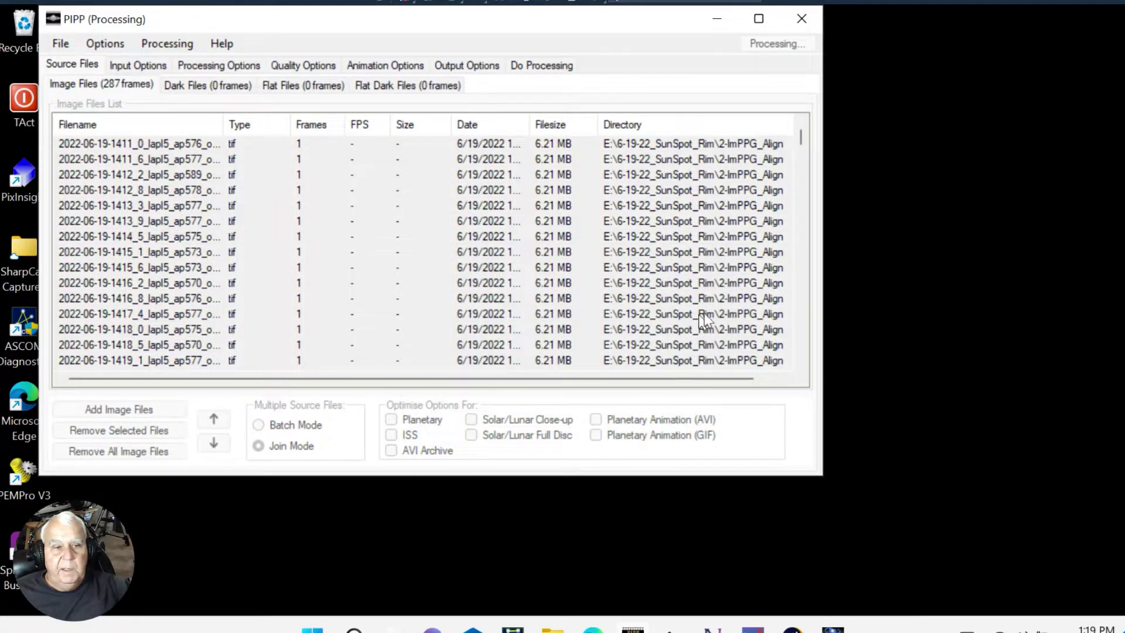
Move the Output Frame preview away from the source file list and examine the first frame.
left_click_drag(226, 40, 791, 288)
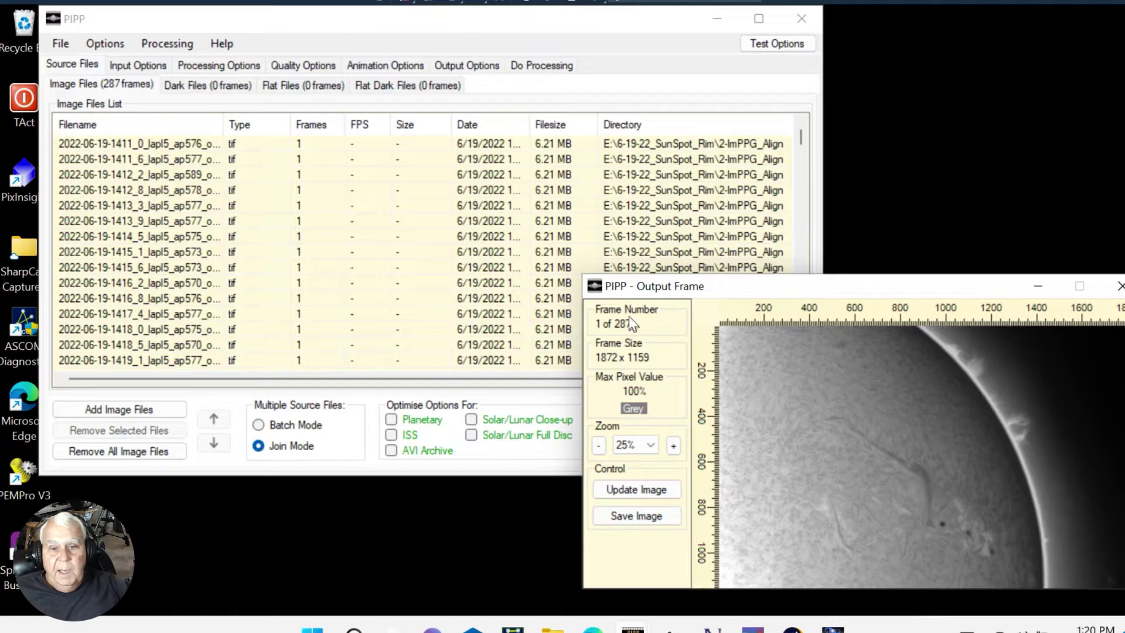
left_click_drag(742, 263, 748, 221)
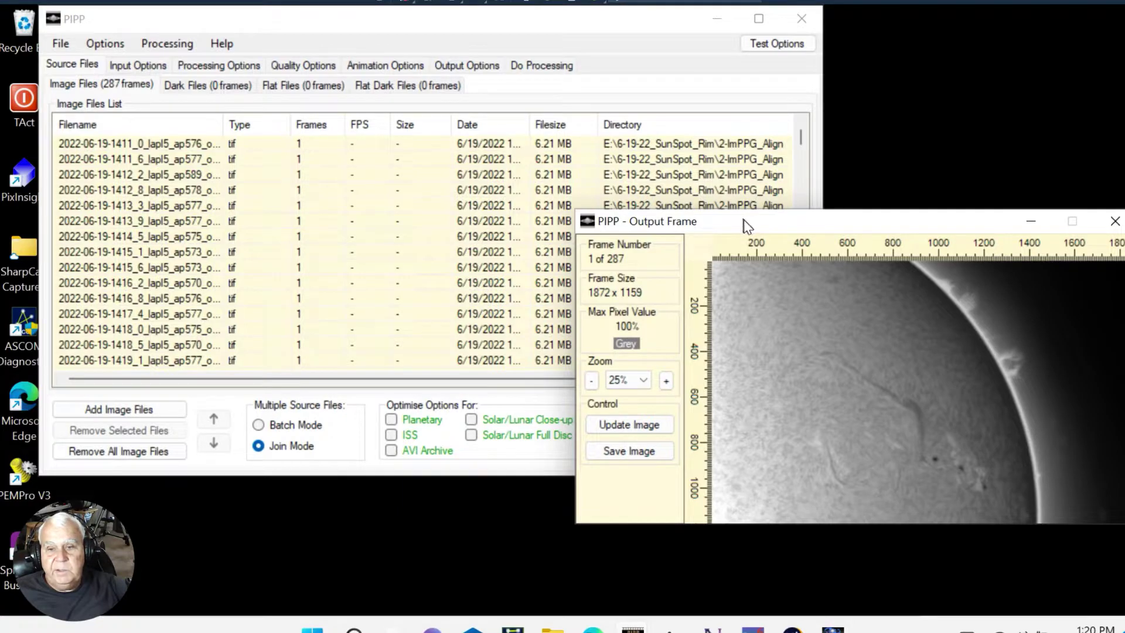
left_click_drag(743, 221, 750, 219)
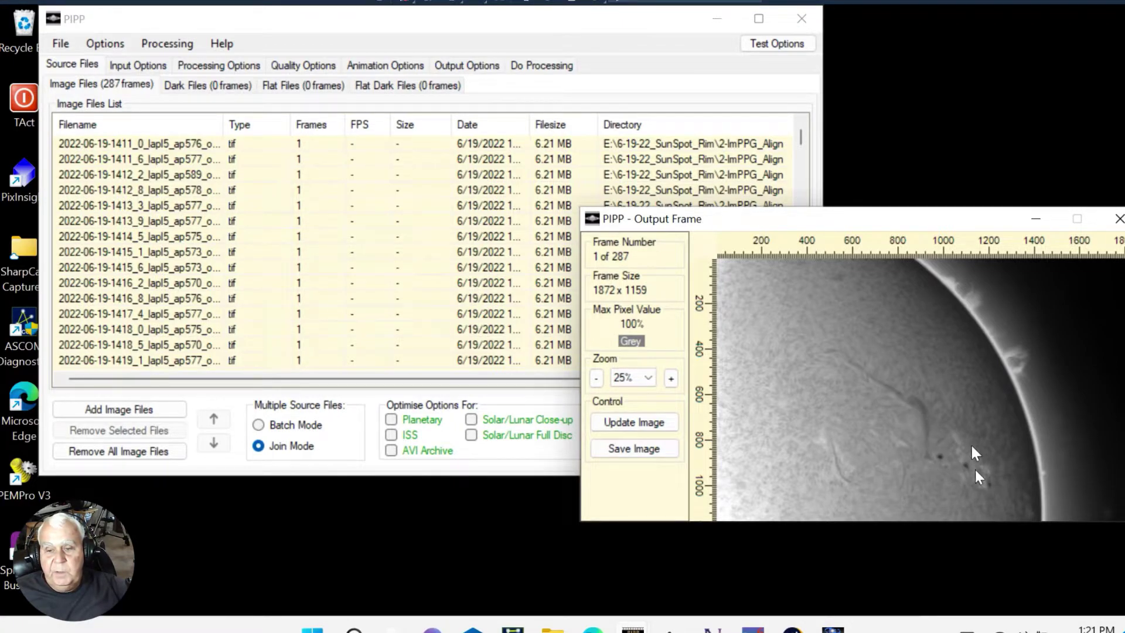
Minimise the Output Frame preview and shift the main window closer to the desktop's edge.
left_click_drag(740, 224, 745, 215)
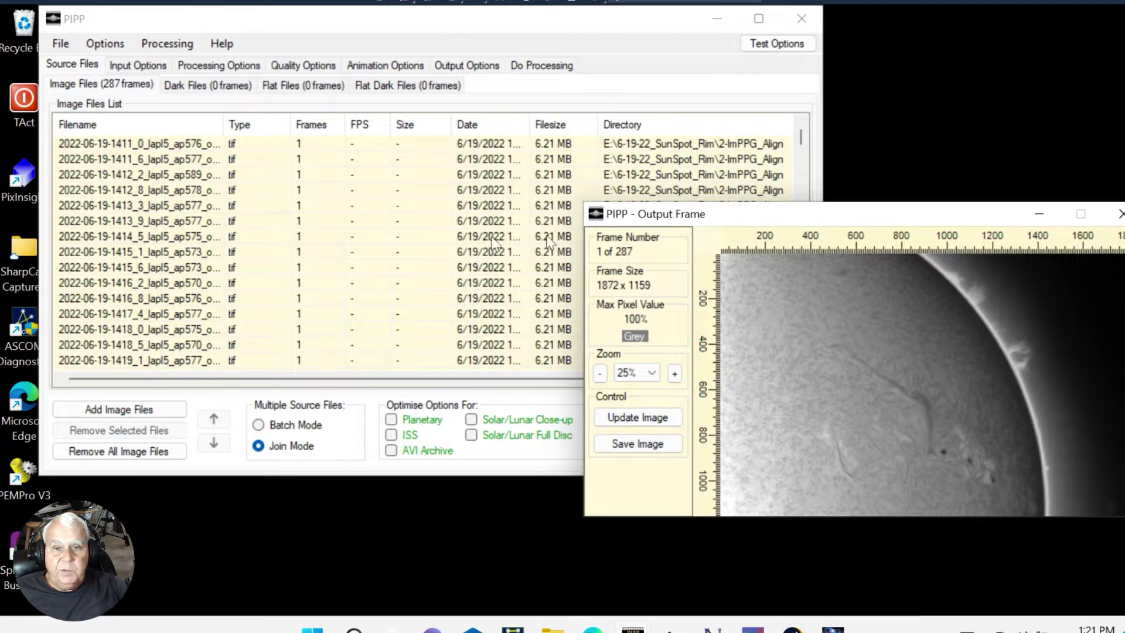
left_click_drag(902, 218, 851, 231)
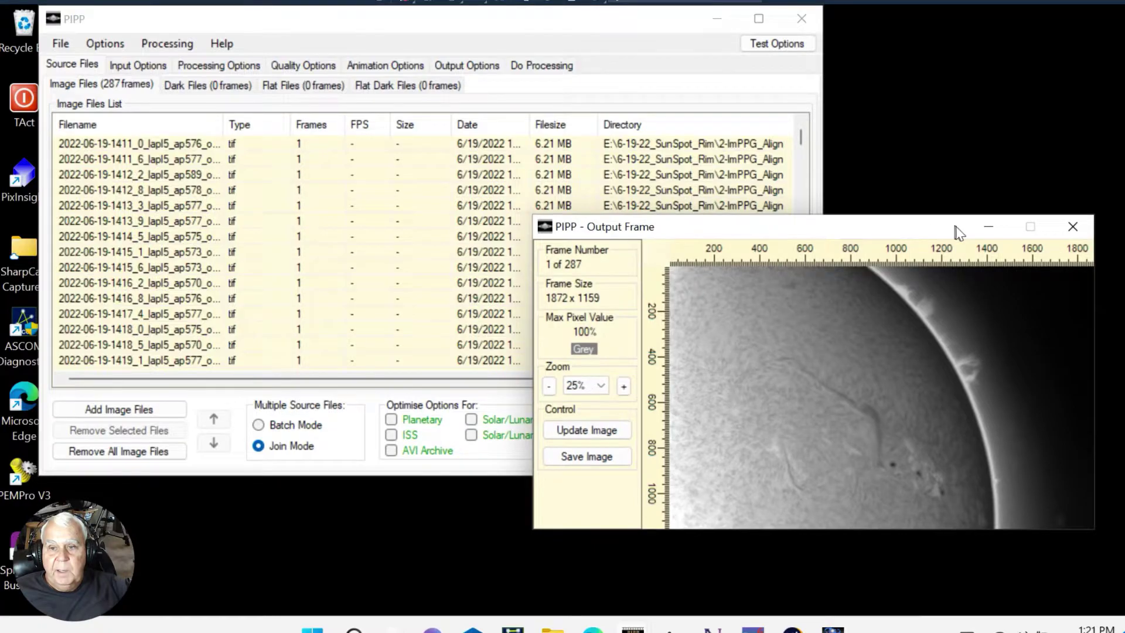
left_click(992, 228)
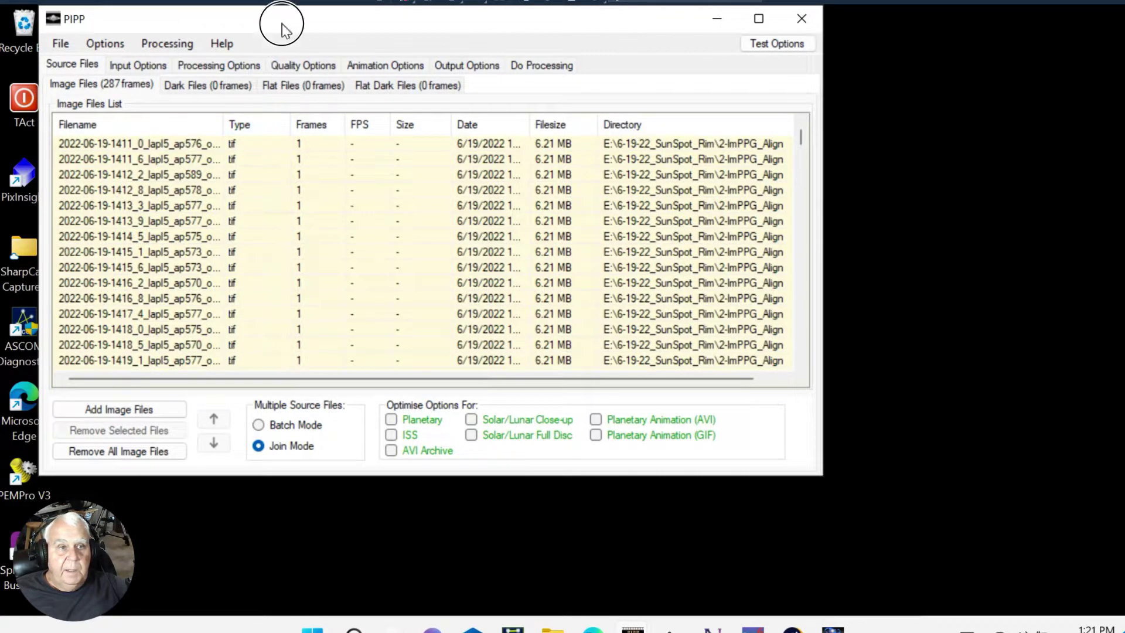
left_click_drag(283, 24, 256, 21)
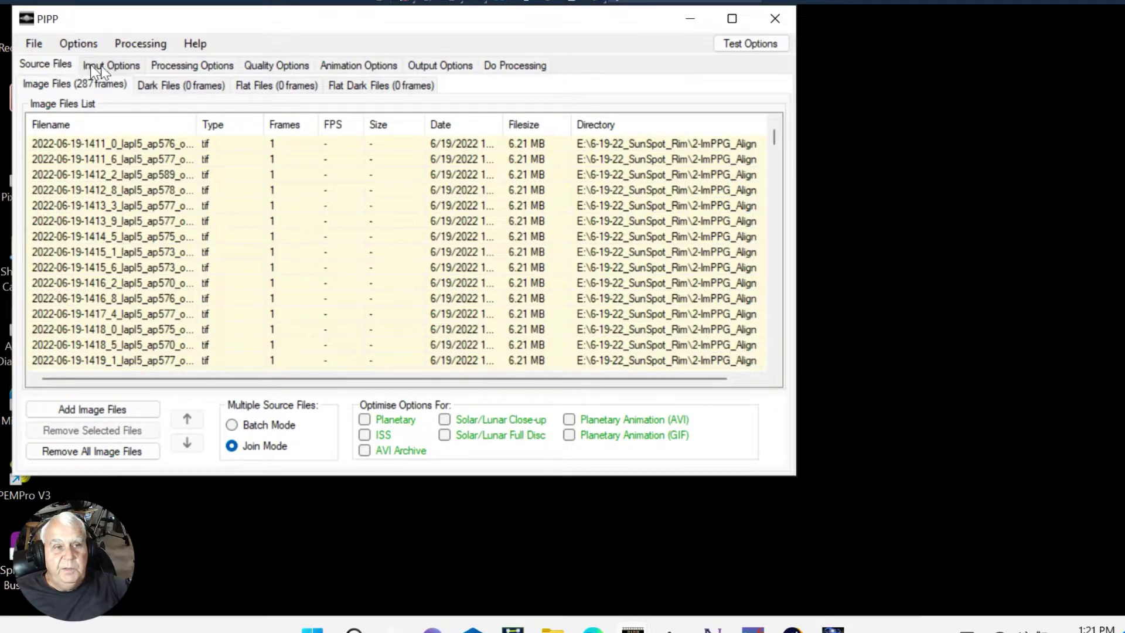
Enable playing all frames in reverse order after forward play and choose Animated GIF as the output format.
left_click(358, 66)
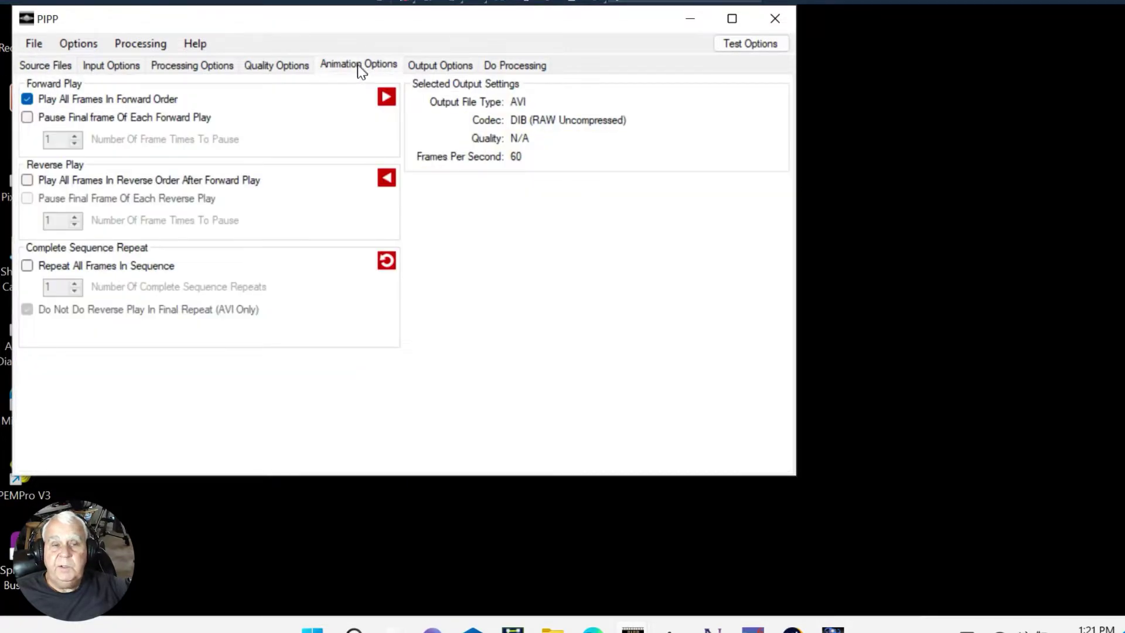
left_click(28, 181)
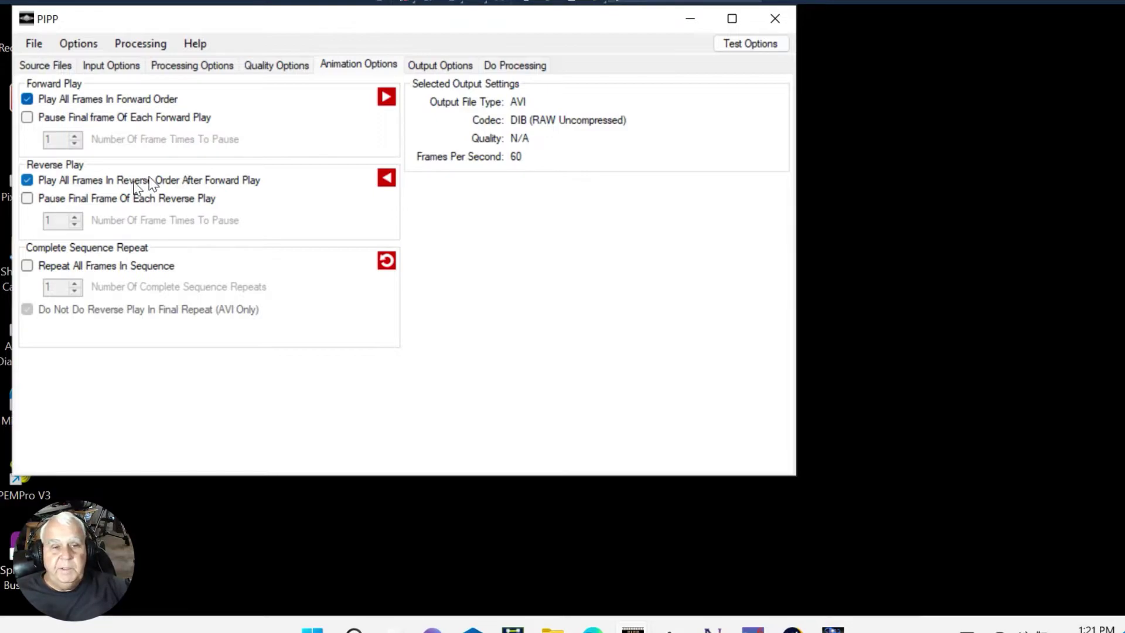
left_click(428, 65)
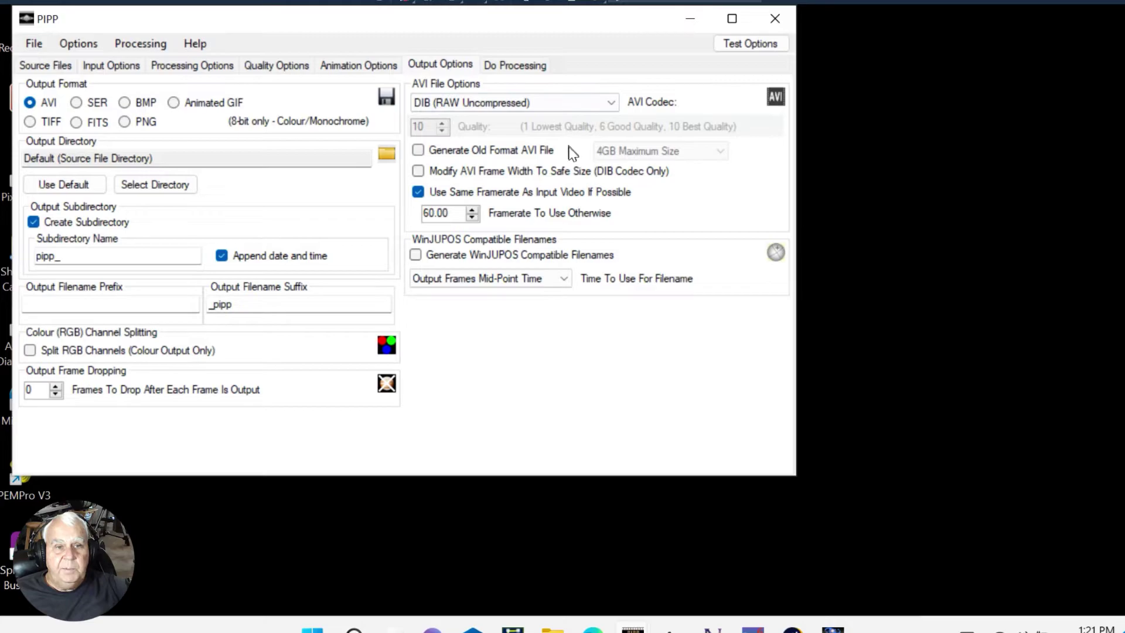
left_click(174, 103)
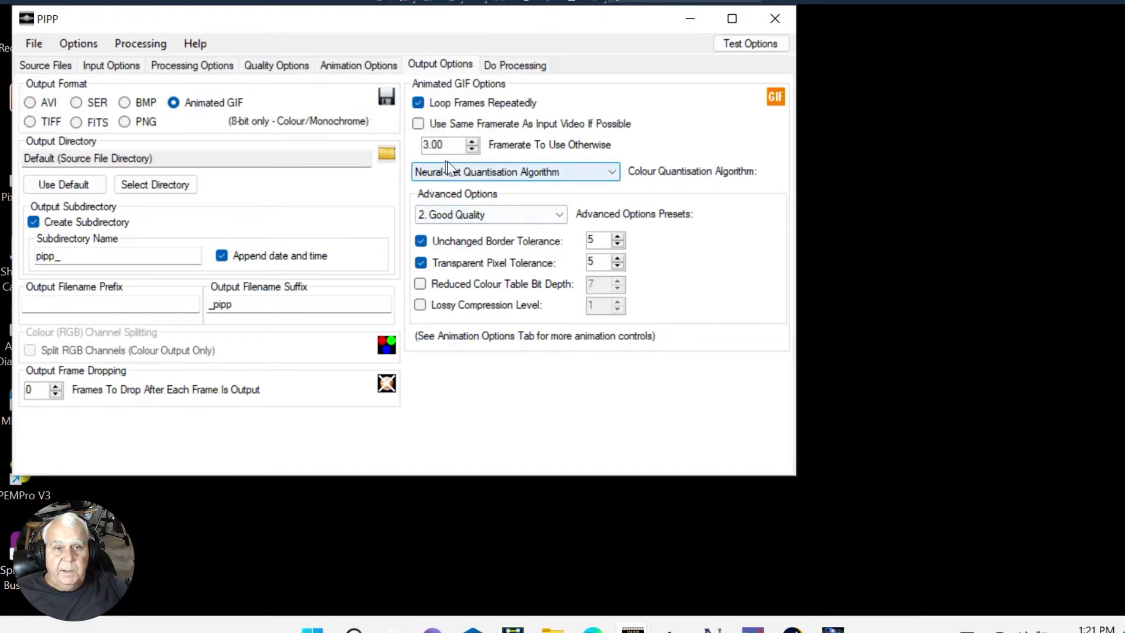
Set the animated GIF framerate to 29 and its advanced options preset to 1. Maximum Quality.
double_click(434, 144)
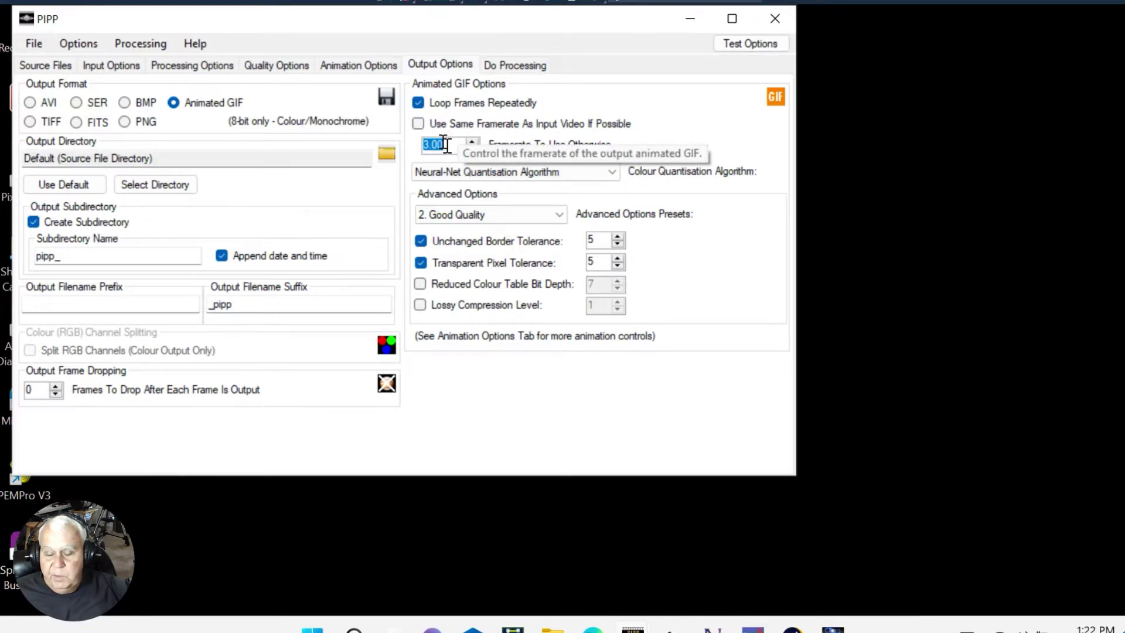
type("29")
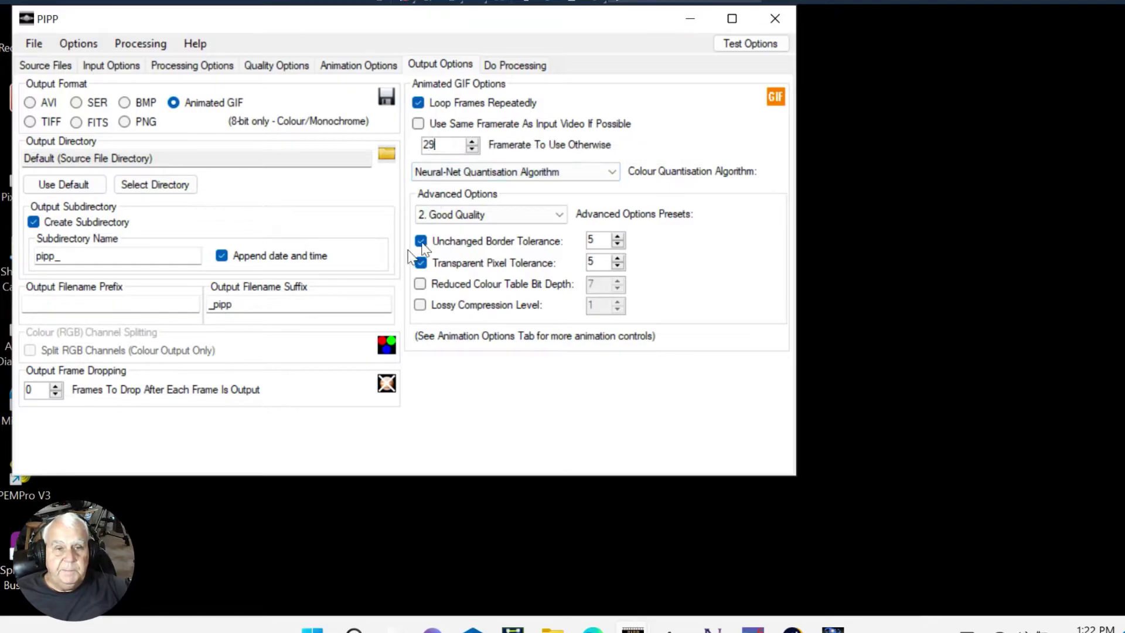
left_click(561, 218)
left_click(479, 231)
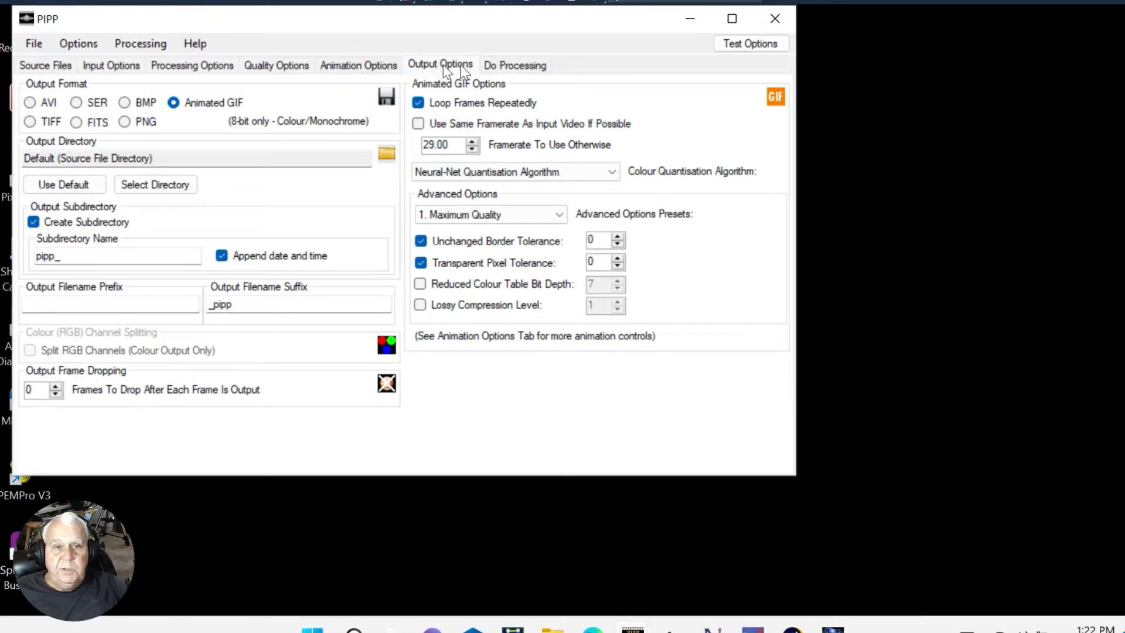
left_click(513, 69)
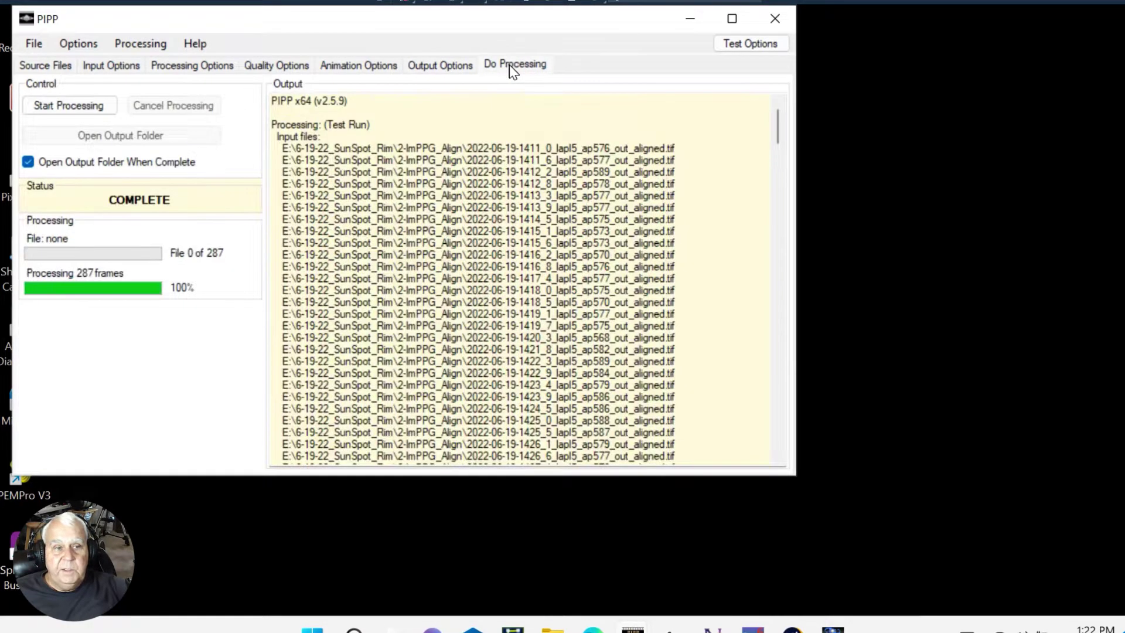
left_click(59, 107)
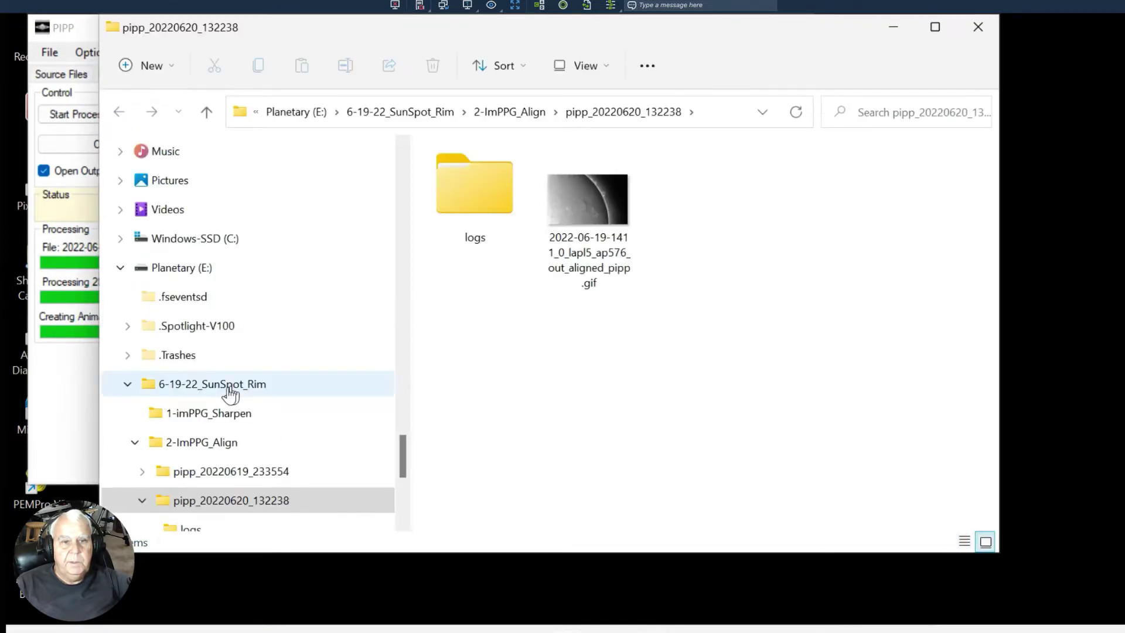
double_click(574, 211)
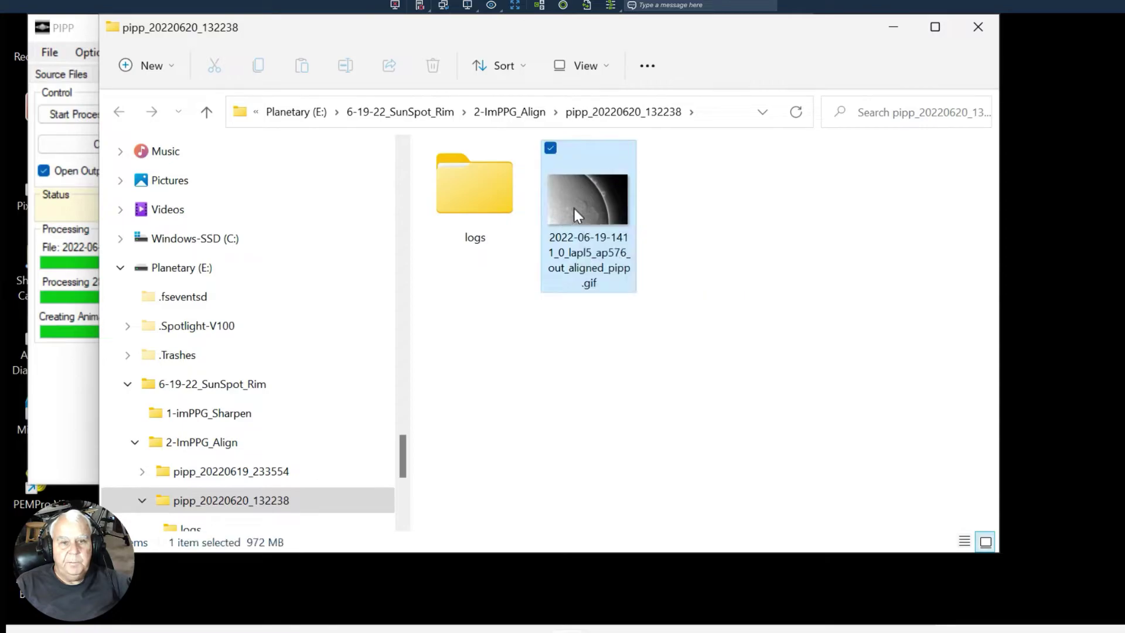
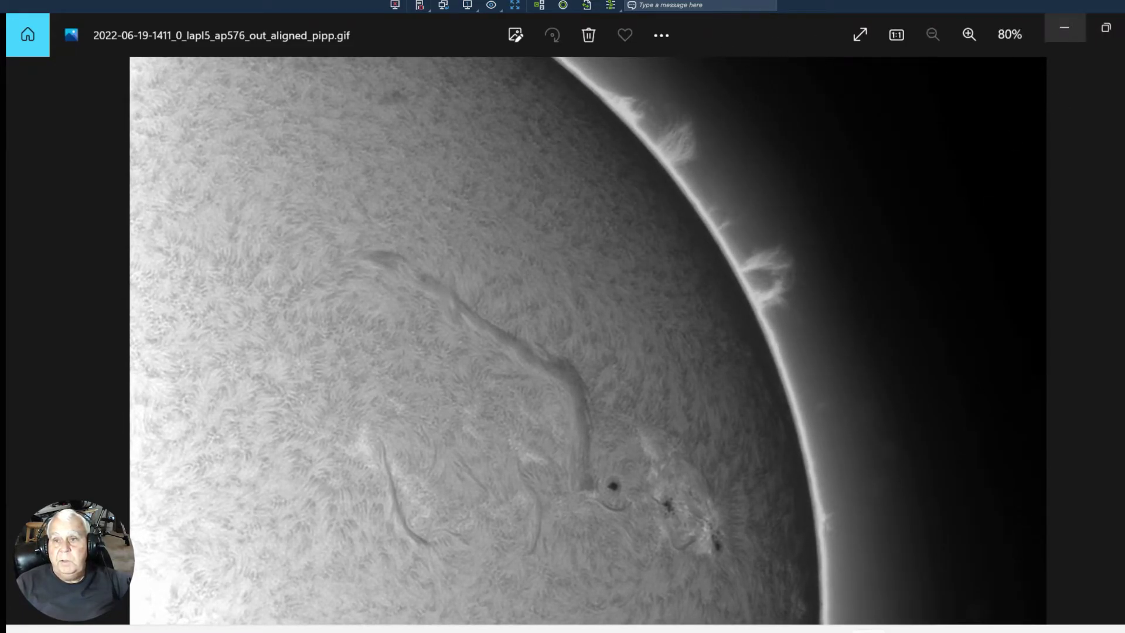
Minimise the GIF viewer, then close the output folder window and PIPP.
left_click(1065, 28)
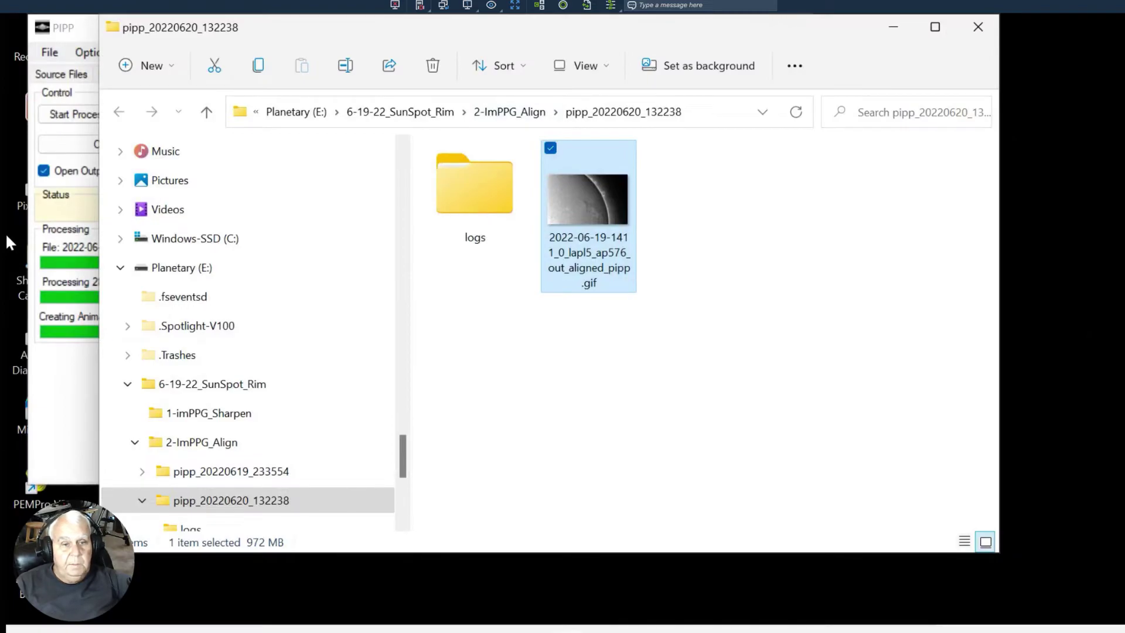
left_click(978, 27)
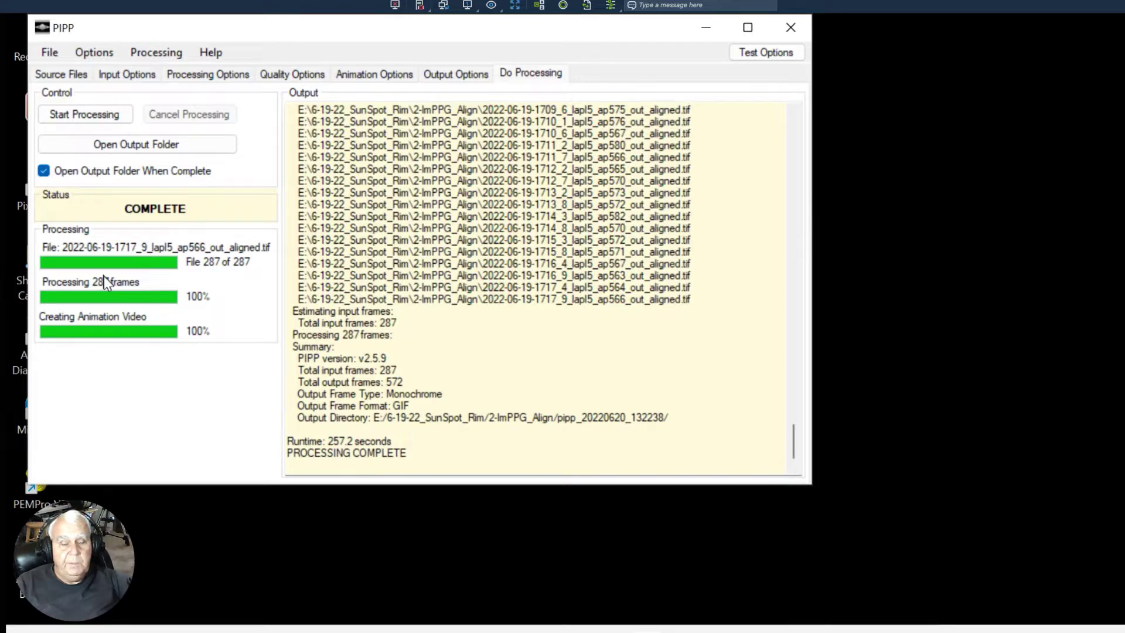
left_click(791, 29)
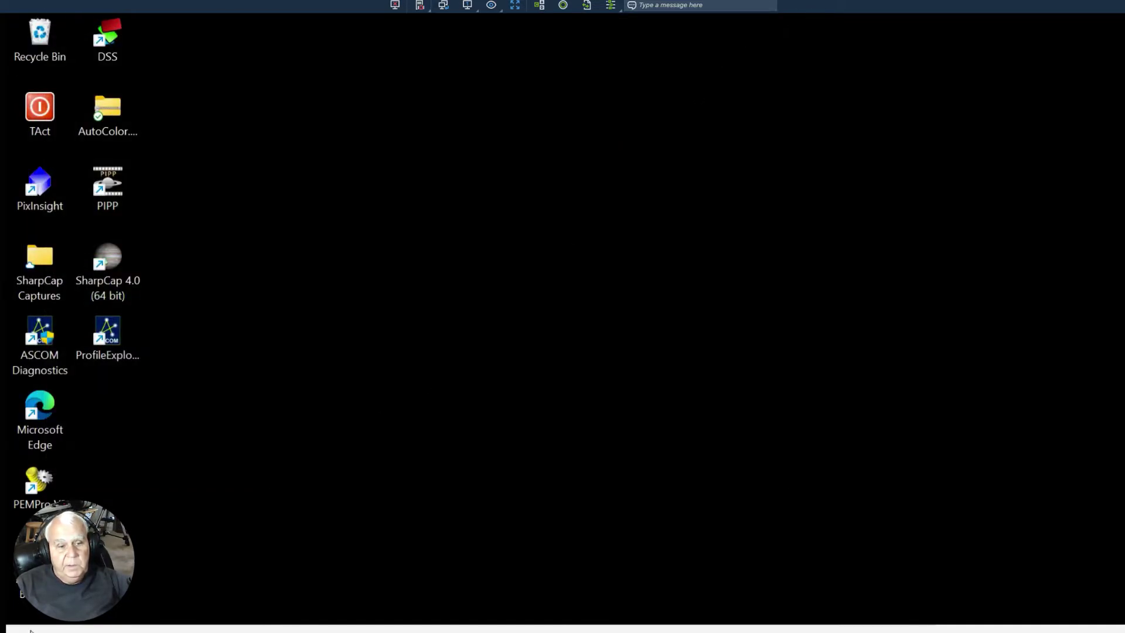
Switch to Lightroom and show the last imported photos in the Library grid.
left_click(31, 630)
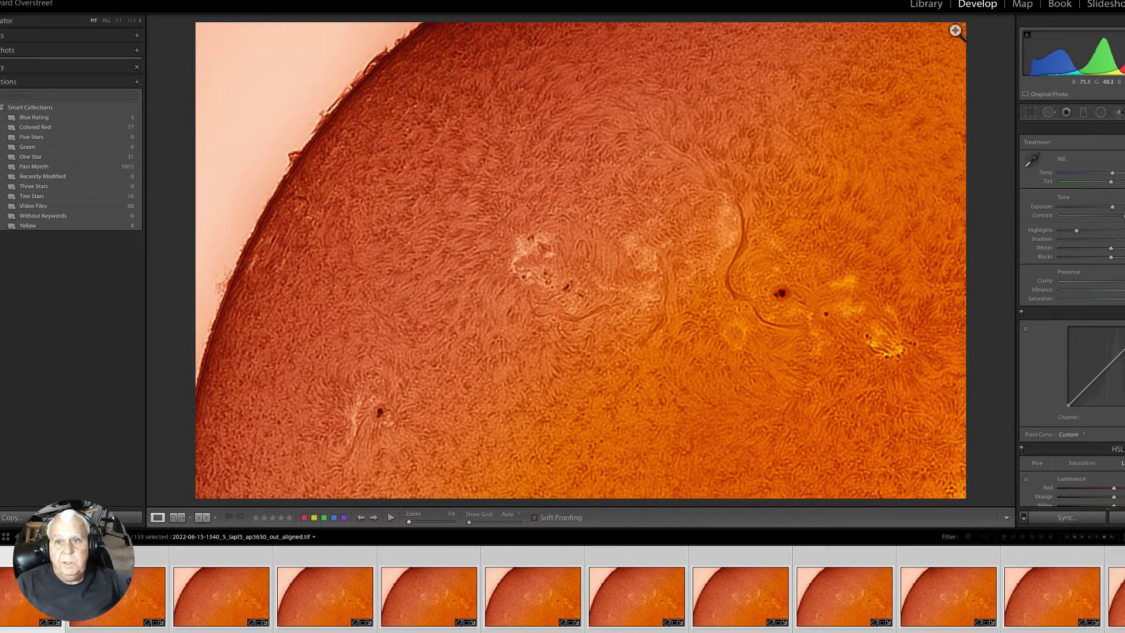
left_click(927, 8)
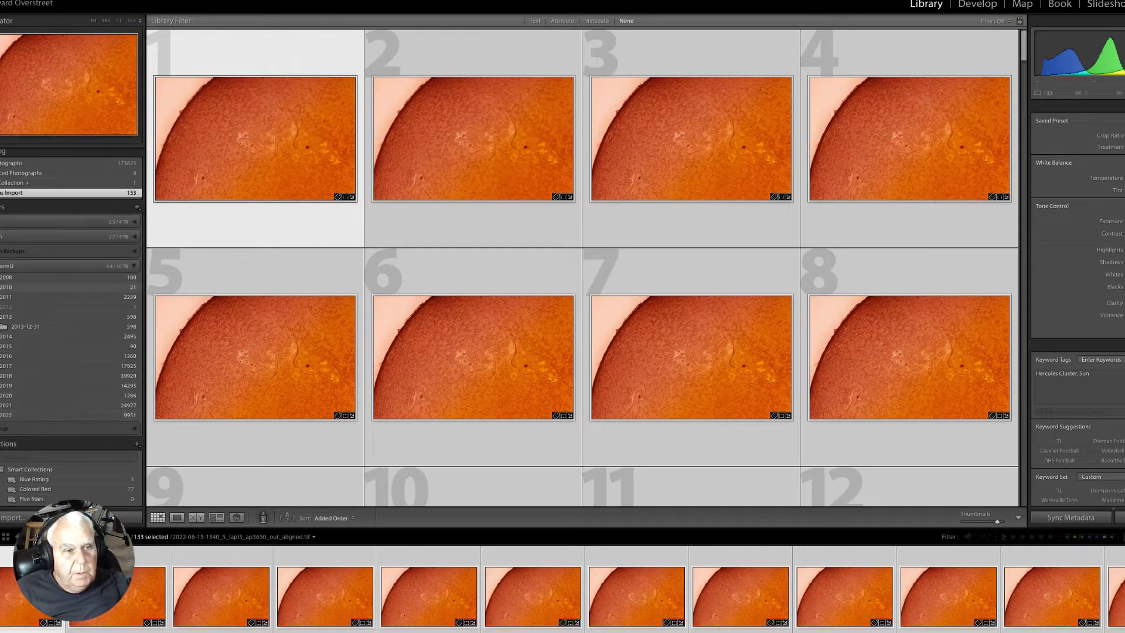
scroll(72, 313, "down", 2)
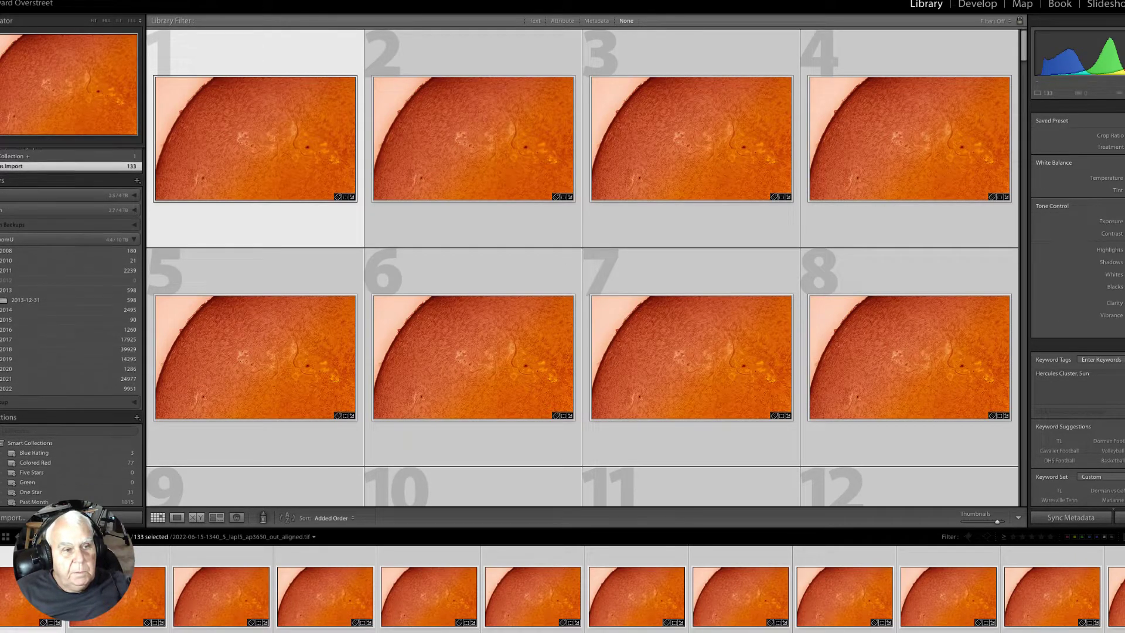
scroll(72, 313, "up", 2)
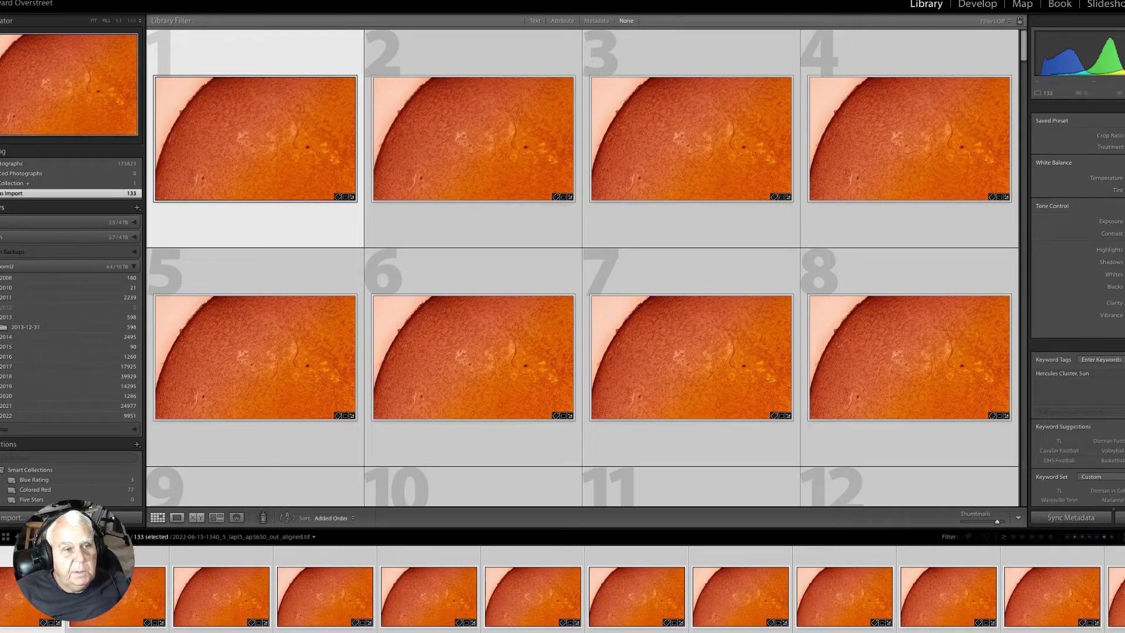
scroll(72, 410, "down", 2)
scroll(72, 411, "up", 2)
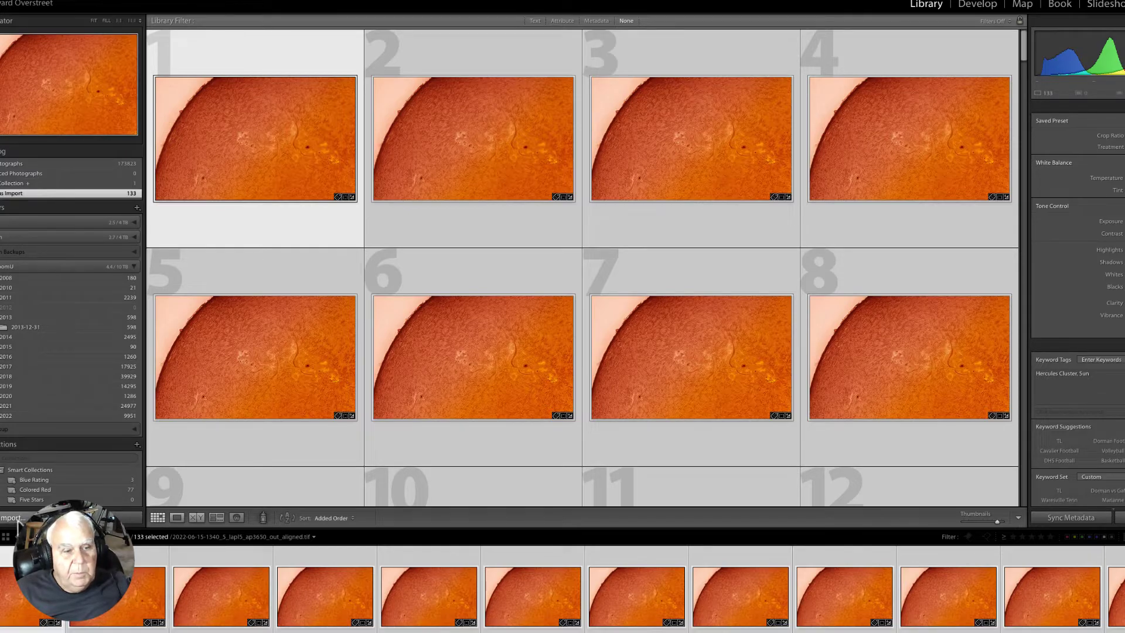
Start an import from the 6-19-22_SunSpot_Rim folder under ASTRO IV, 2022, 6-JUN, expand its subfolders and select the first photo.
left_click(18, 519)
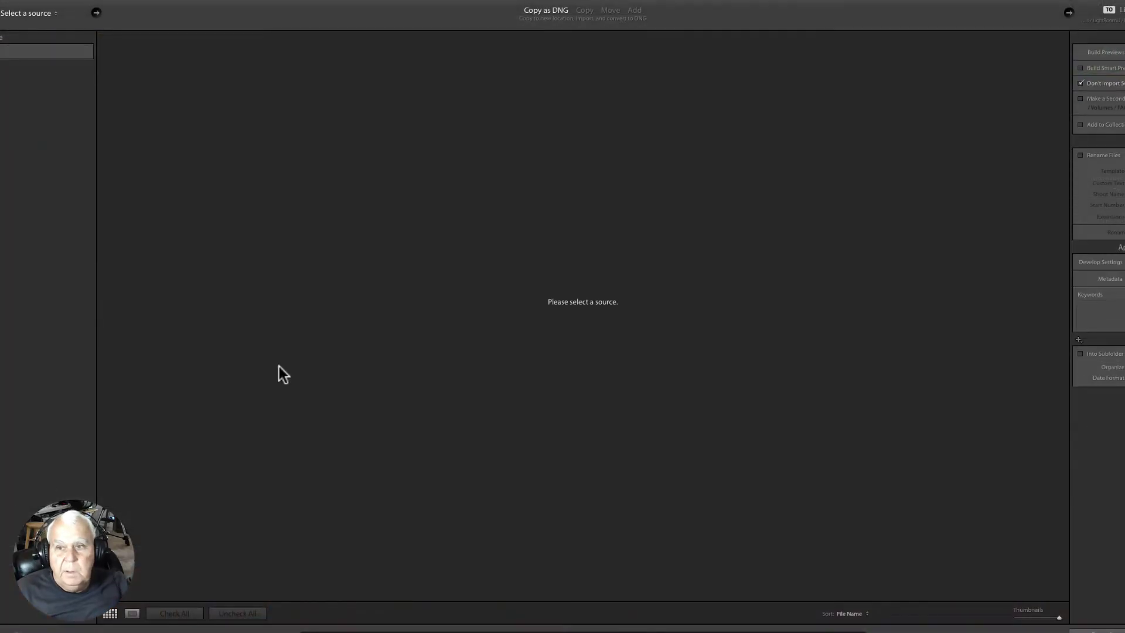
left_click(15, 123)
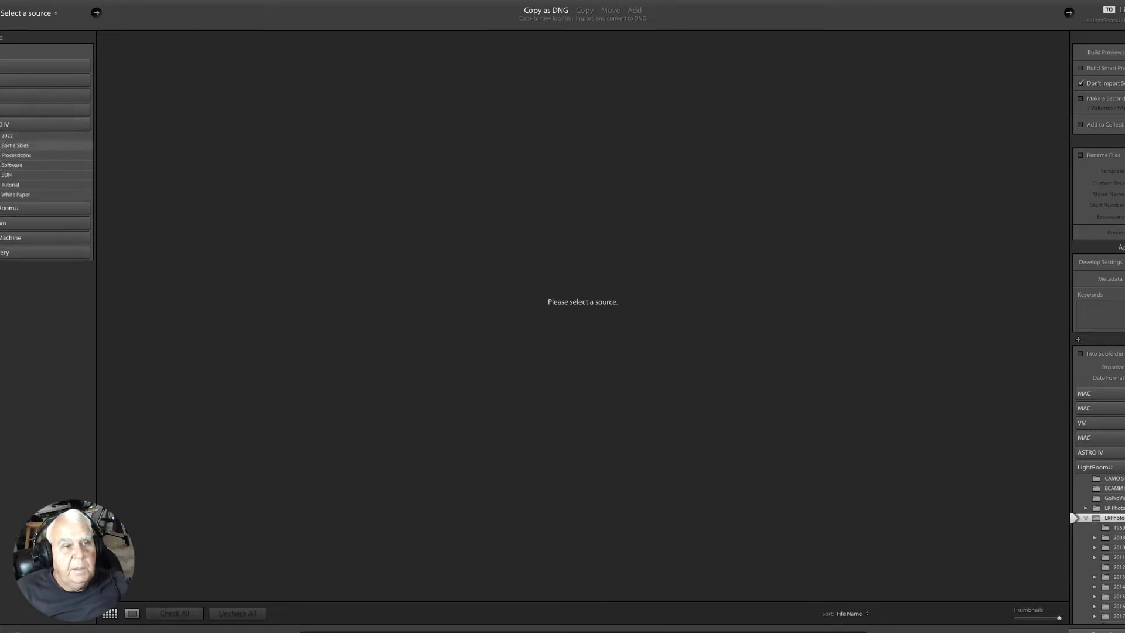
left_click(3, 136)
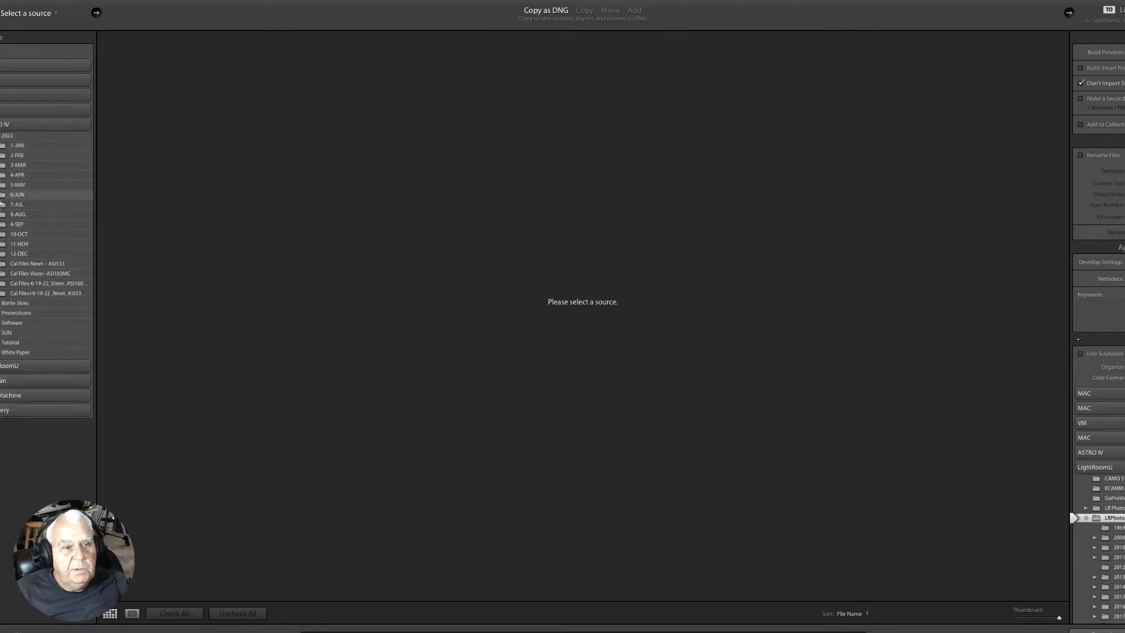
left_click(4, 194)
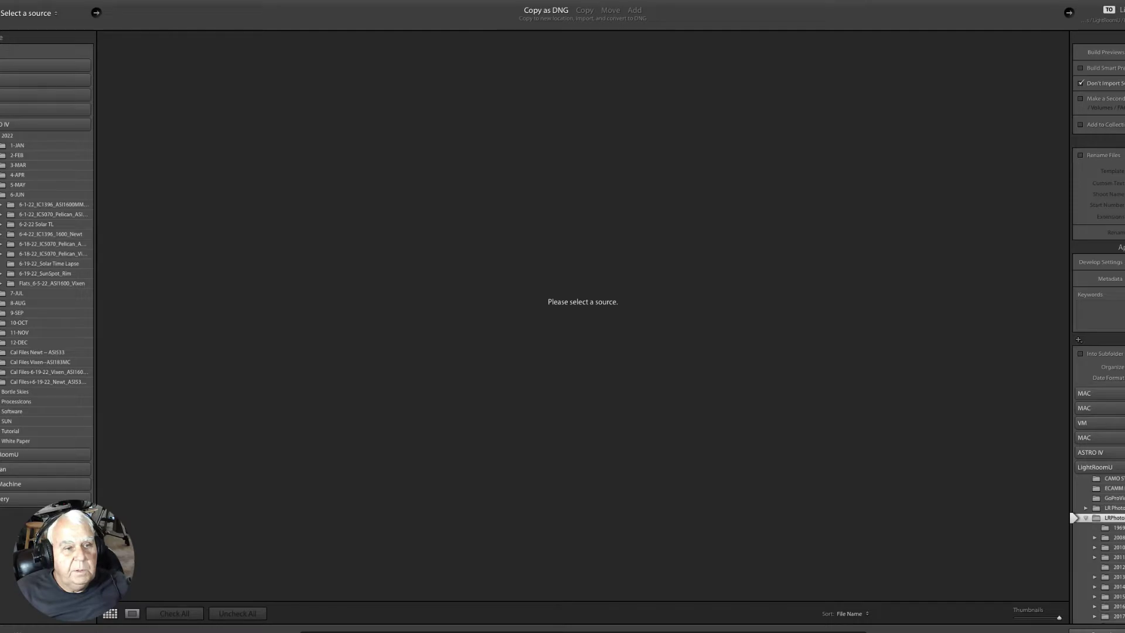
left_click(3, 275)
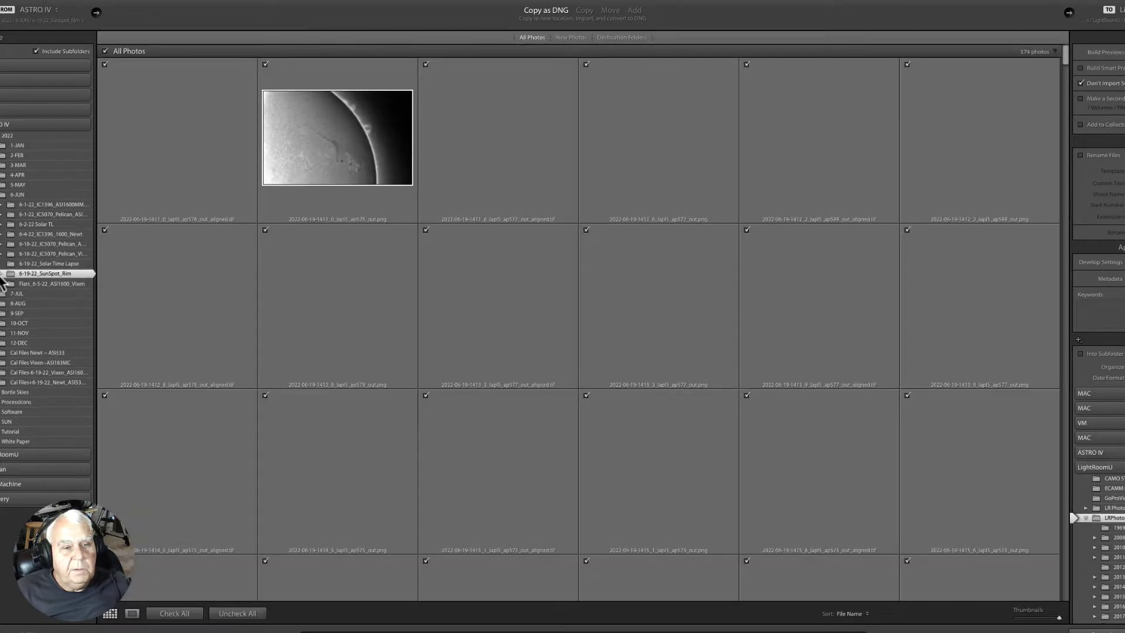
left_click(3, 274)
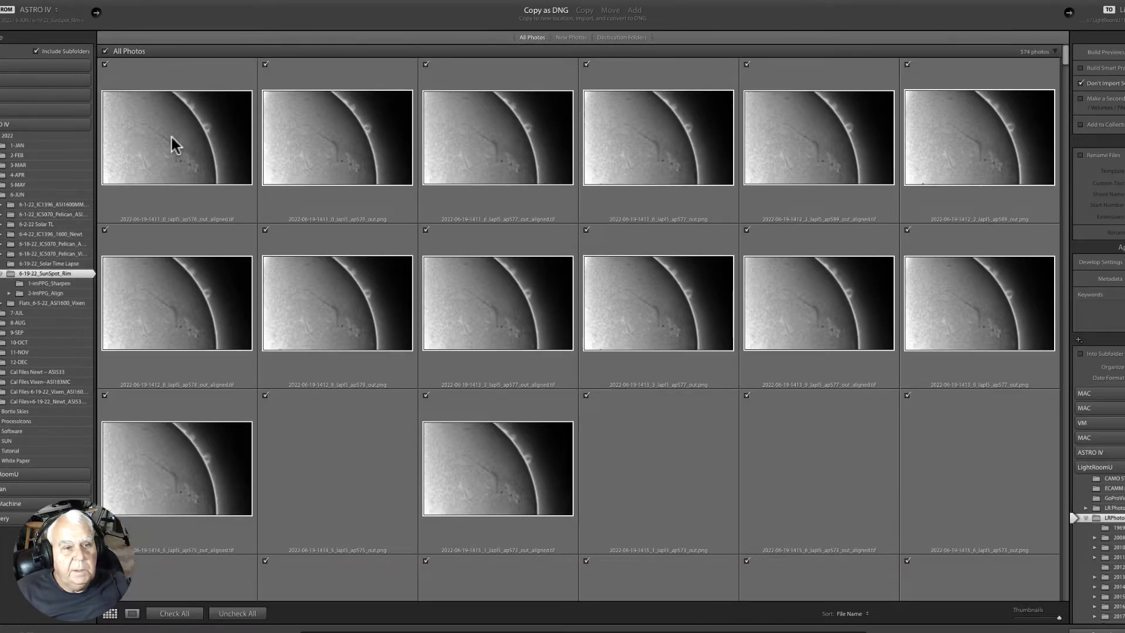
left_click(173, 141)
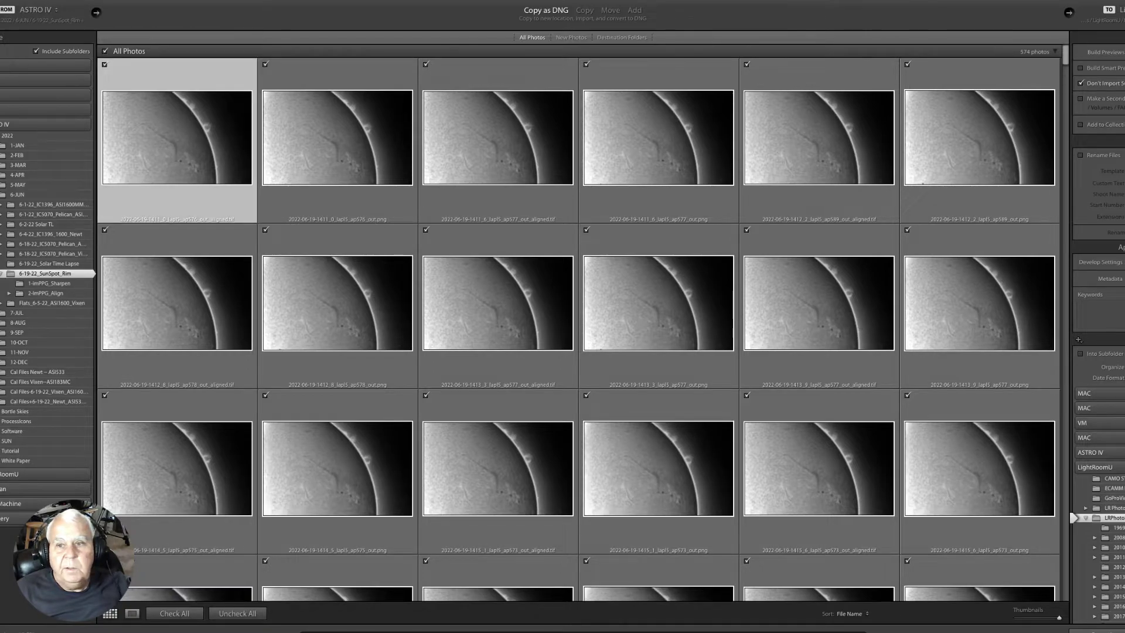
Add the keywords Solar, Time Lapse and Sun to the photos from the 6-19-22_SunSpot_Rim folder and import them.
left_click(1086, 81)
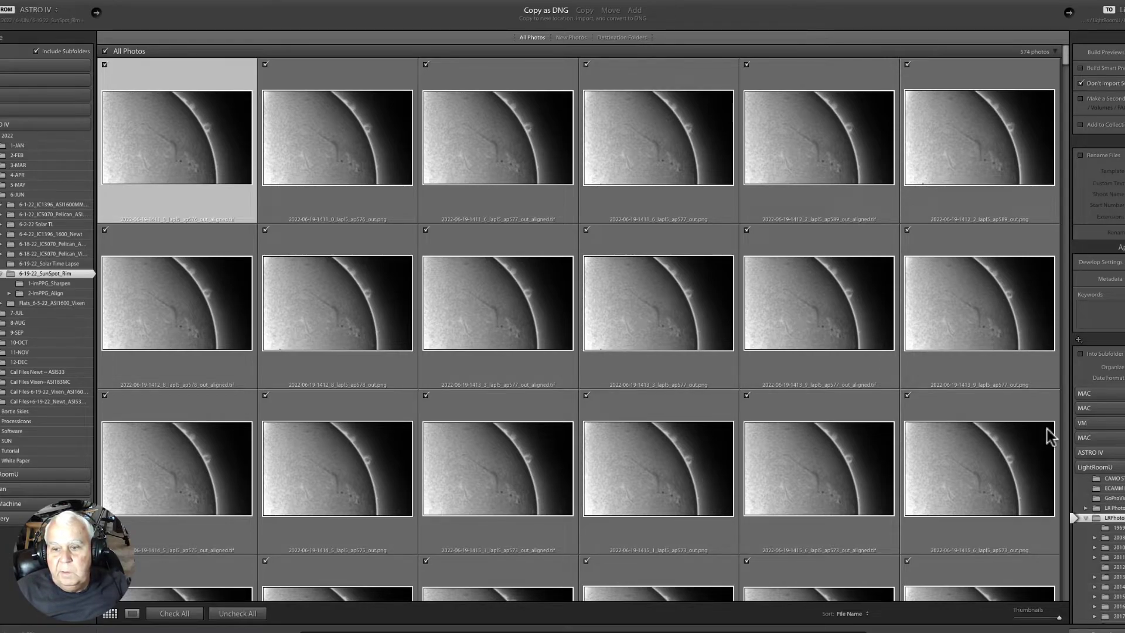
scroll(1045, 328, "down", 1)
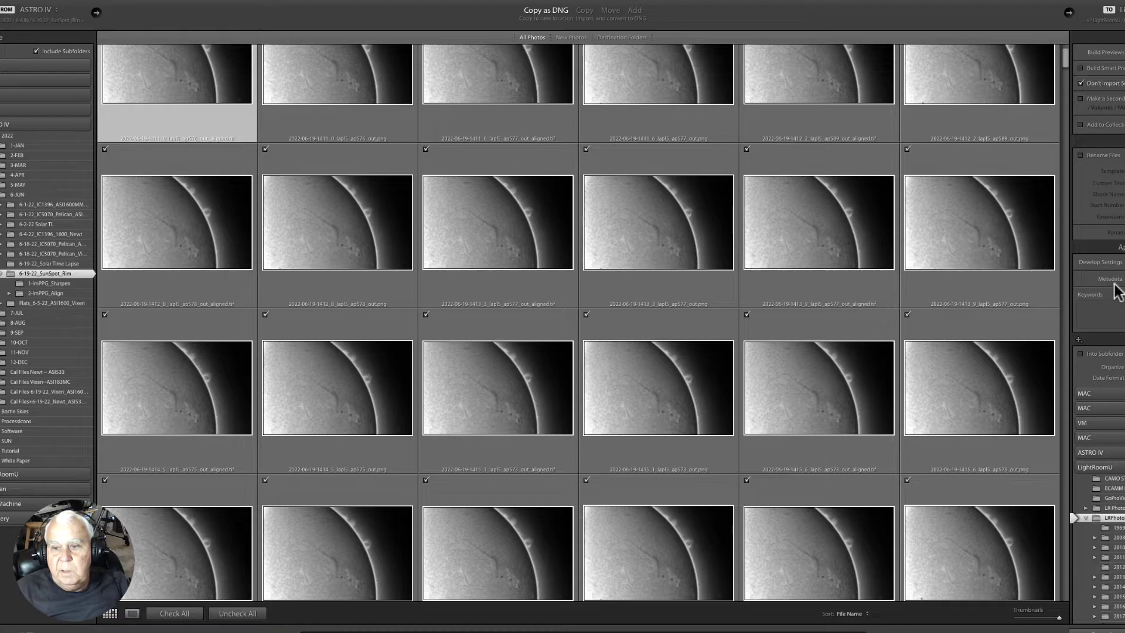
left_click(1102, 307)
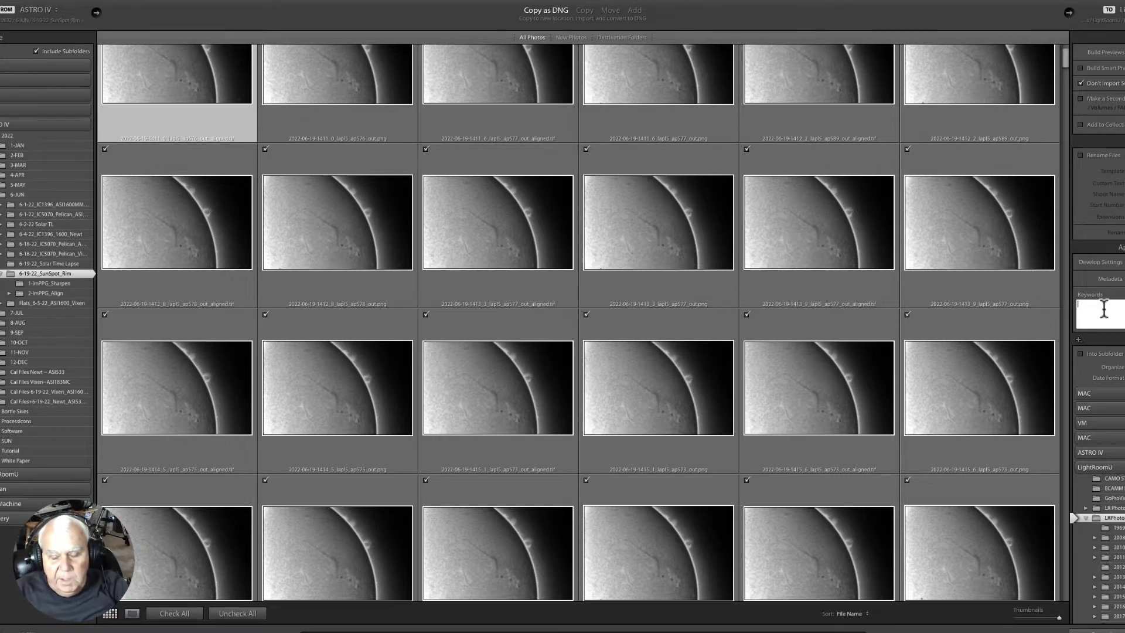
type("Solar 2022-4-27")
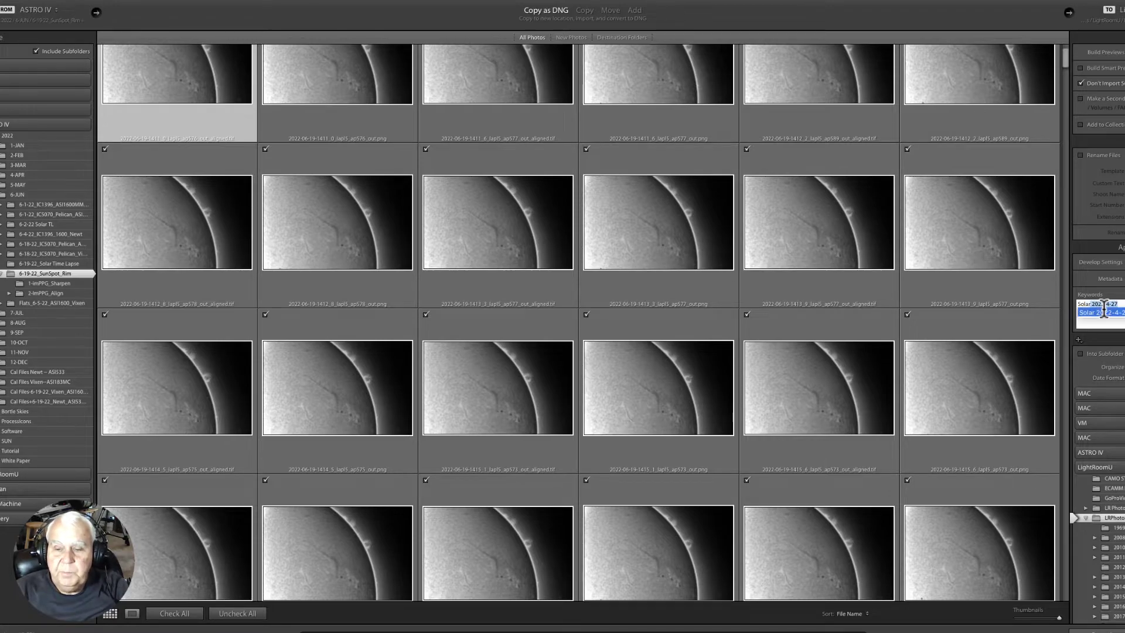
type(",")
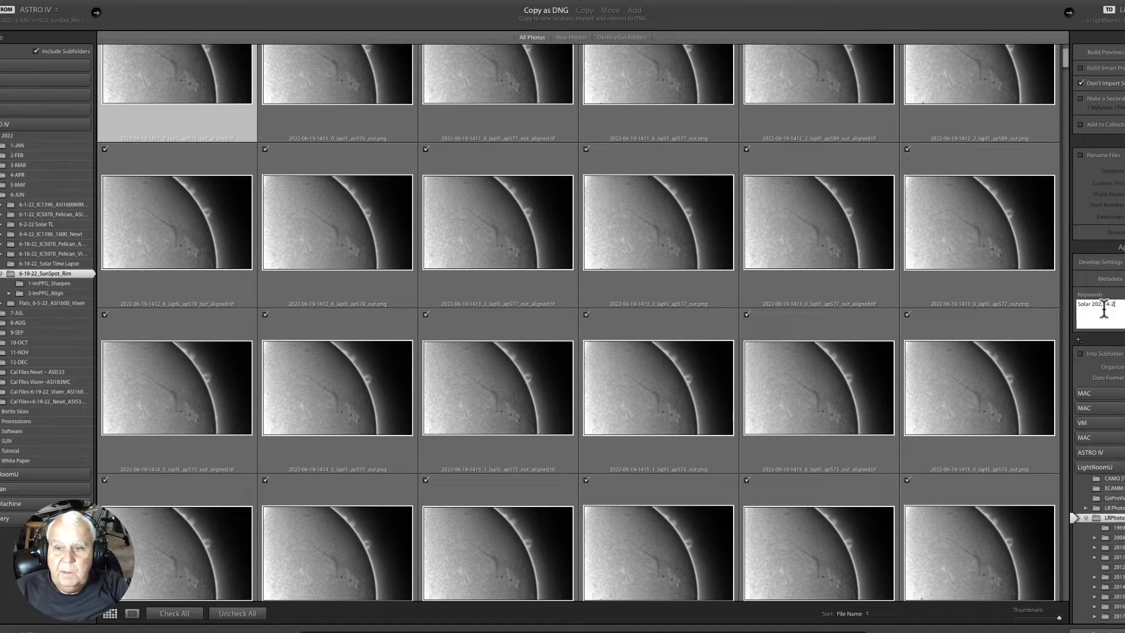
key("BackSpace")
key("BackSpace")
key("BackSpace")
type(",")
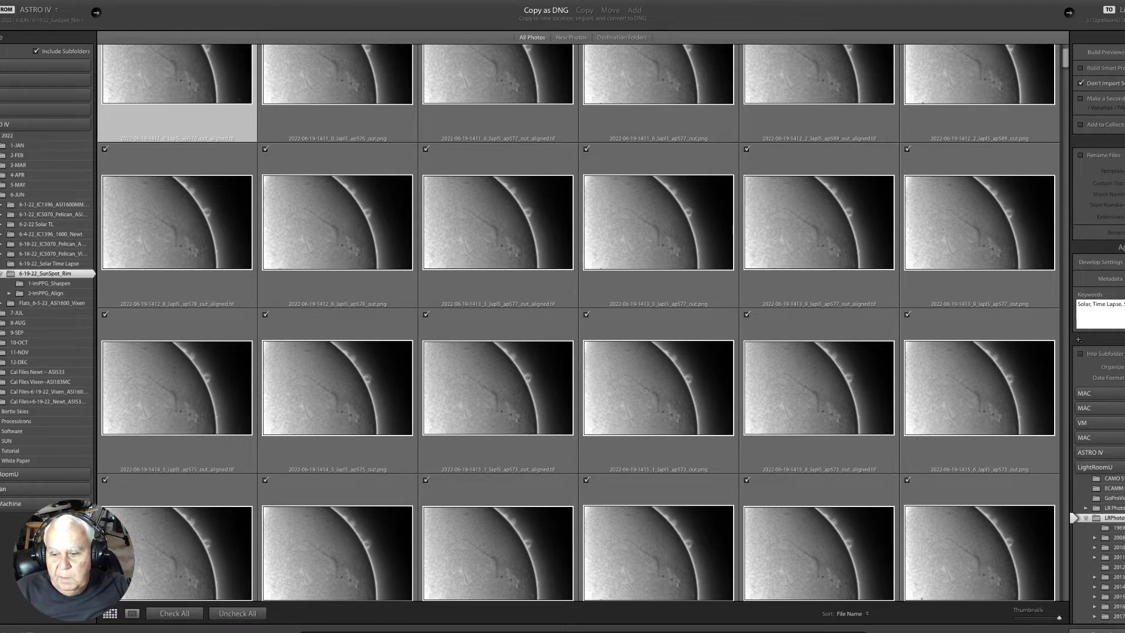
key("Return")
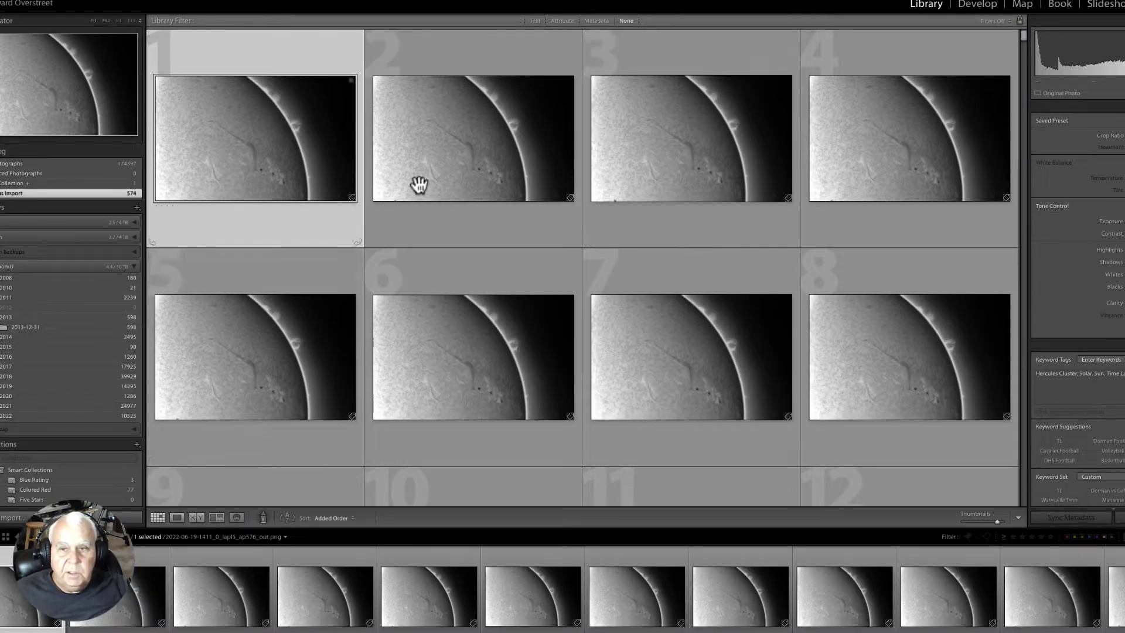
Open the first imported photo in Develop and tint it solar red by raising the red tone curve and lowering the blue and green curves.
left_click(975, 7)
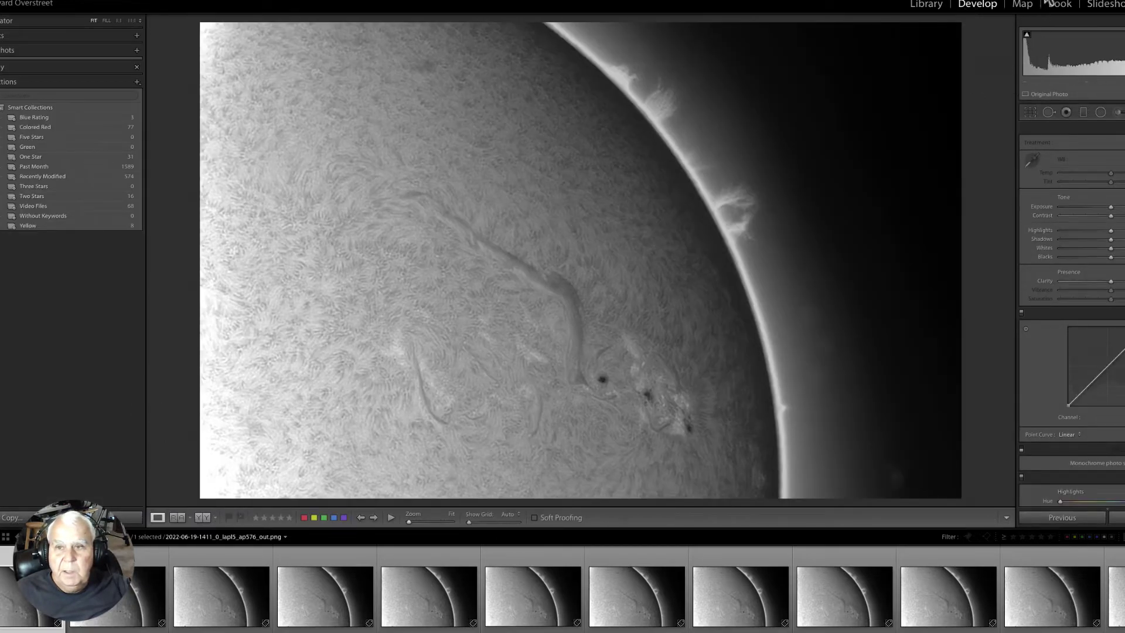
left_click(885, 34)
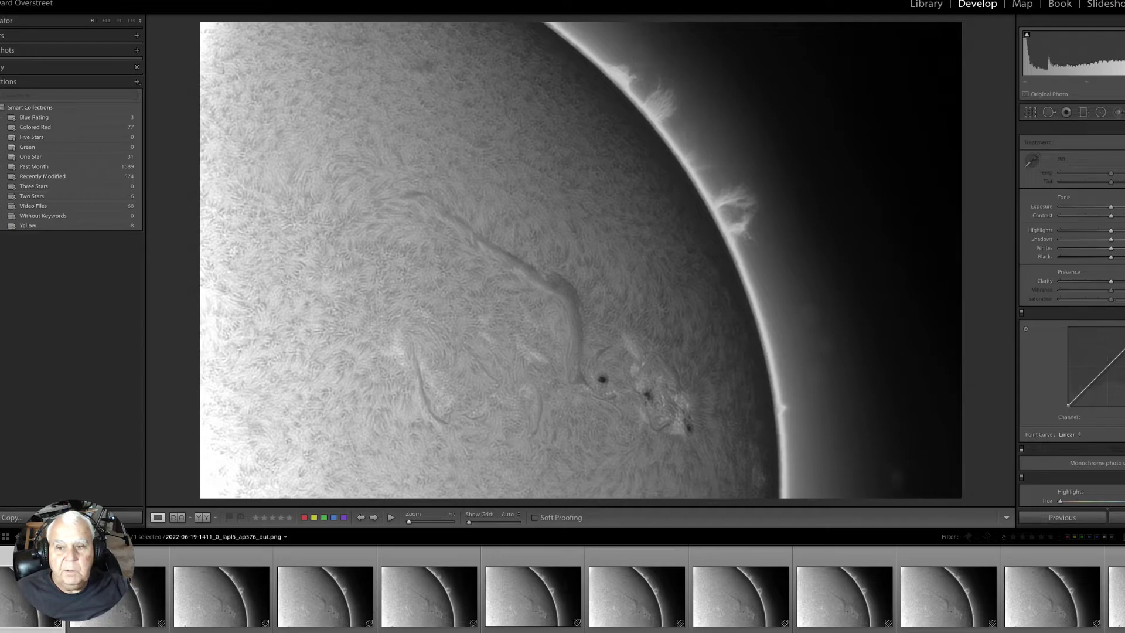
scroll(1071, 263, "down", 3)
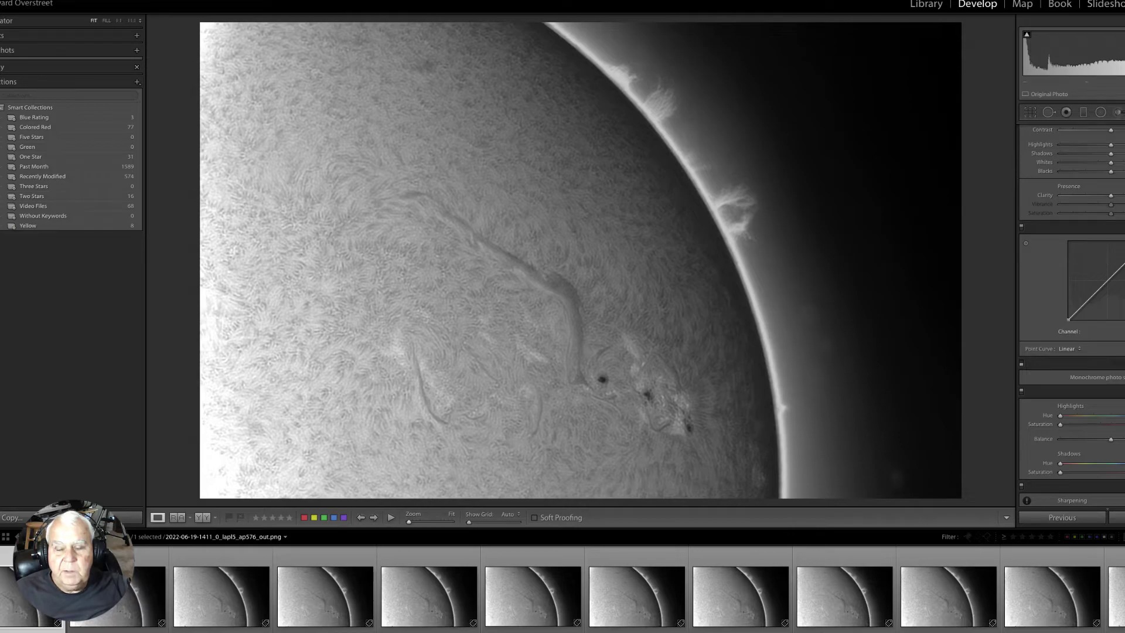
mouse_move(1106, 287)
left_mouse_down()
mouse_move(1080, 265)
mouse_move(1100, 273)
left_mouse_up()
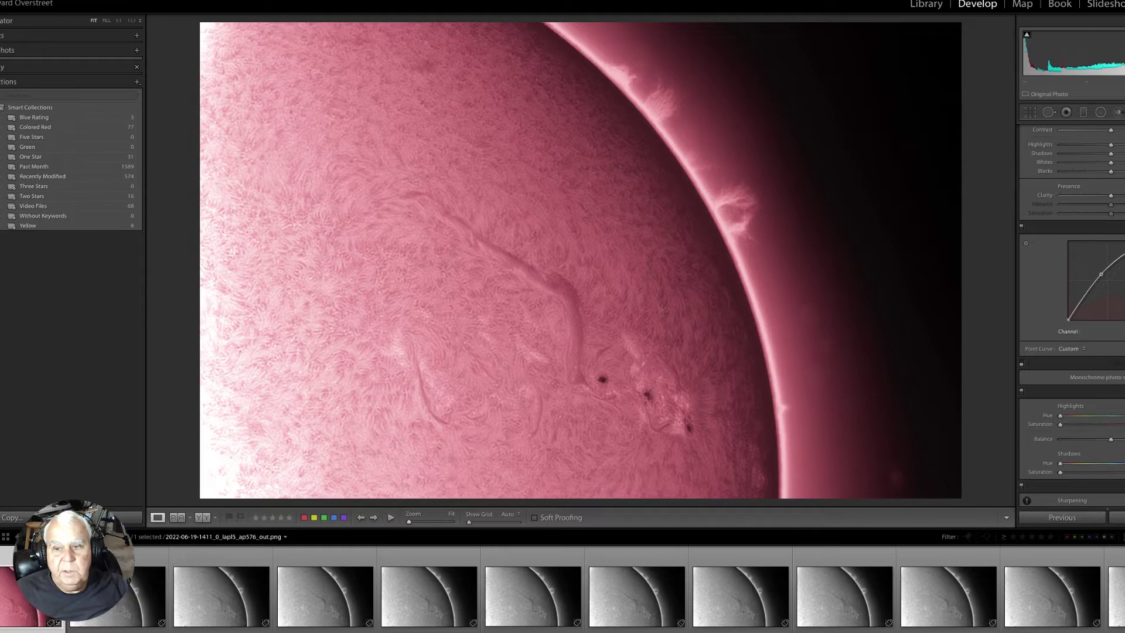
mouse_move(1101, 274)
left_mouse_down()
mouse_move(1117, 284)
mouse_move(1116, 260)
mouse_move(1124, 292)
mouse_move(1118, 277)
left_mouse_up()
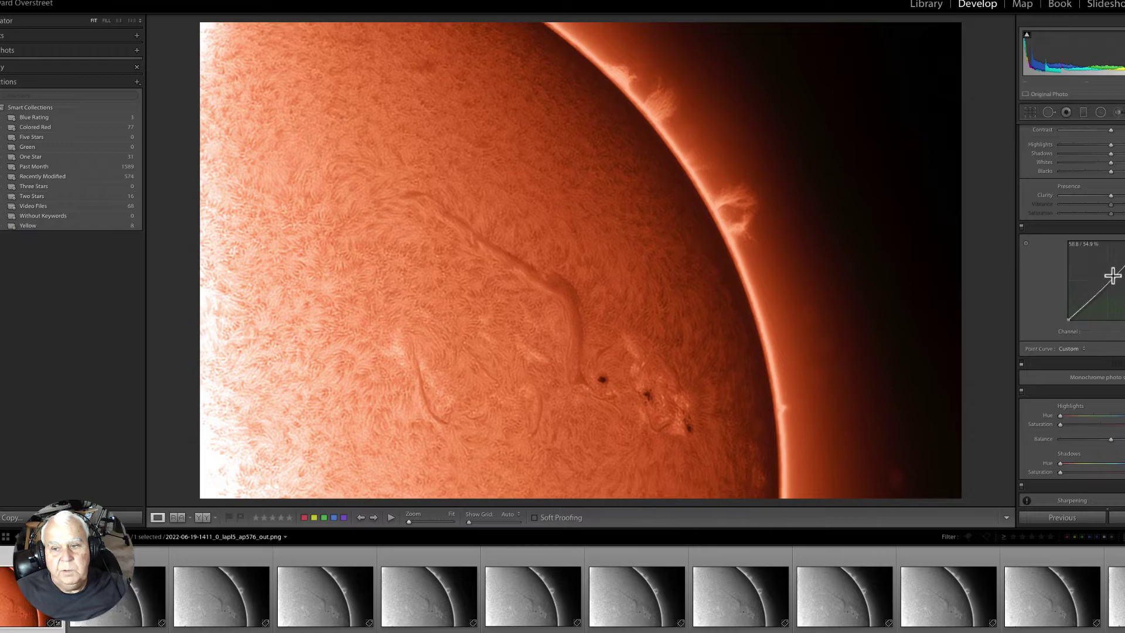
left_click_drag(1112, 272, 1118, 281)
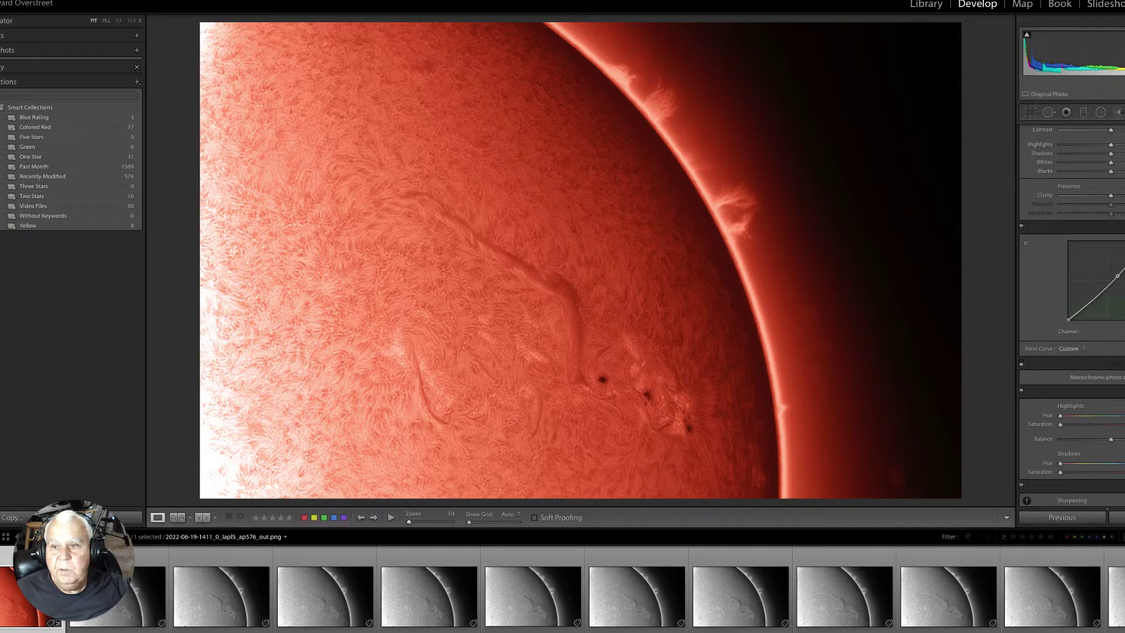
Apply a diagonal graduated filter from the photo's overexposed lower-left edge, lowering its exposure and raising its contrast and shadows.
scroll(1070, 143, "up", 3)
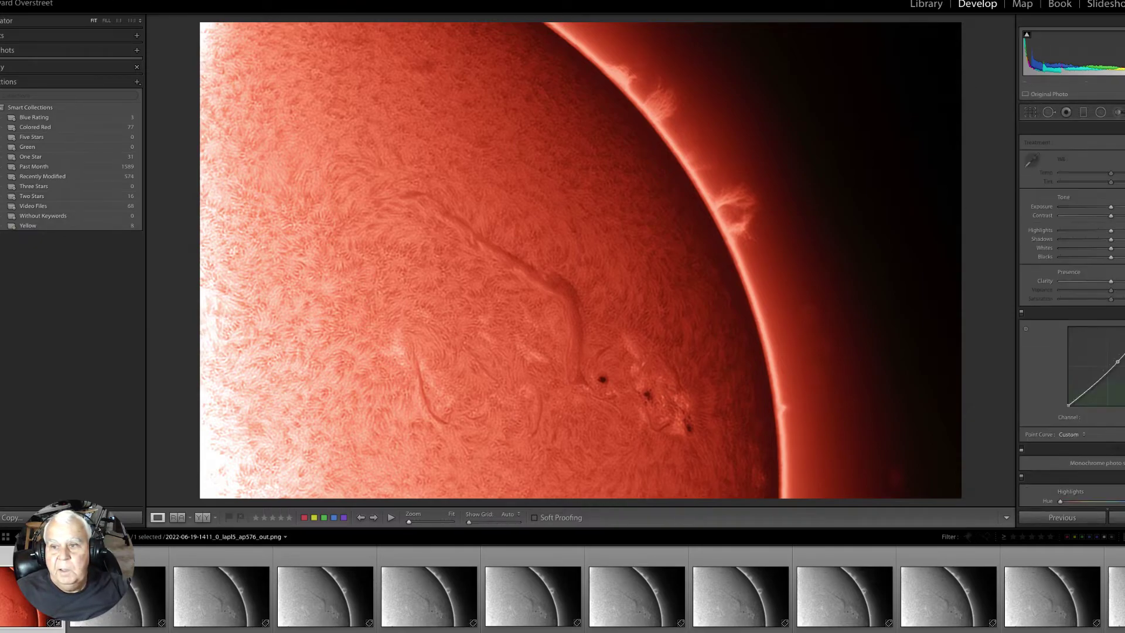
left_click(1084, 113)
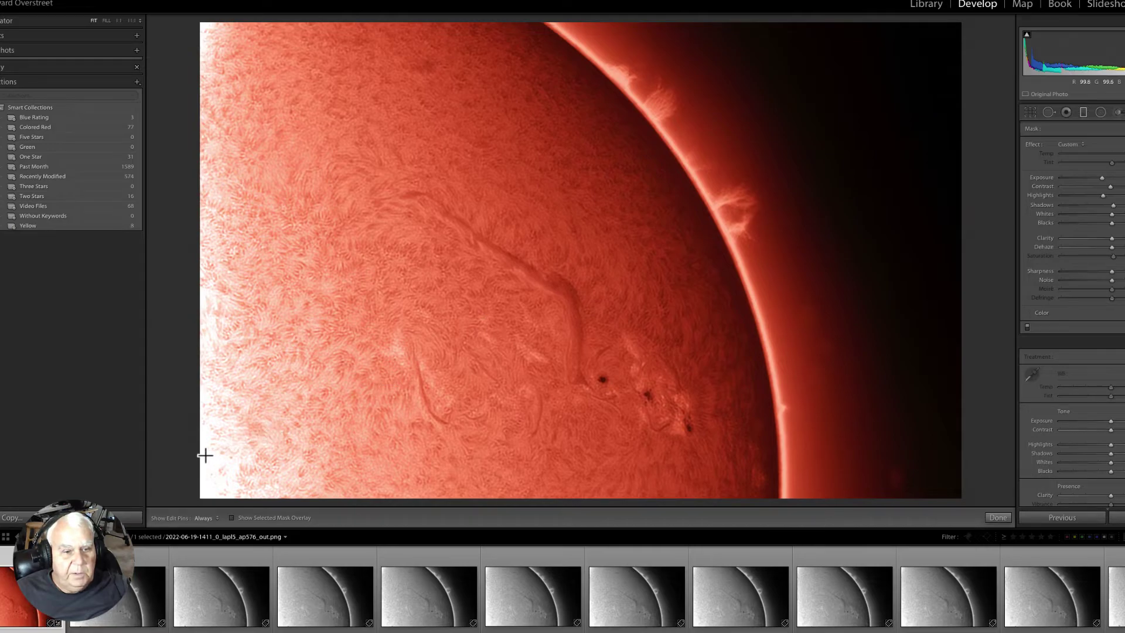
left_click_drag(200, 459, 496, 245)
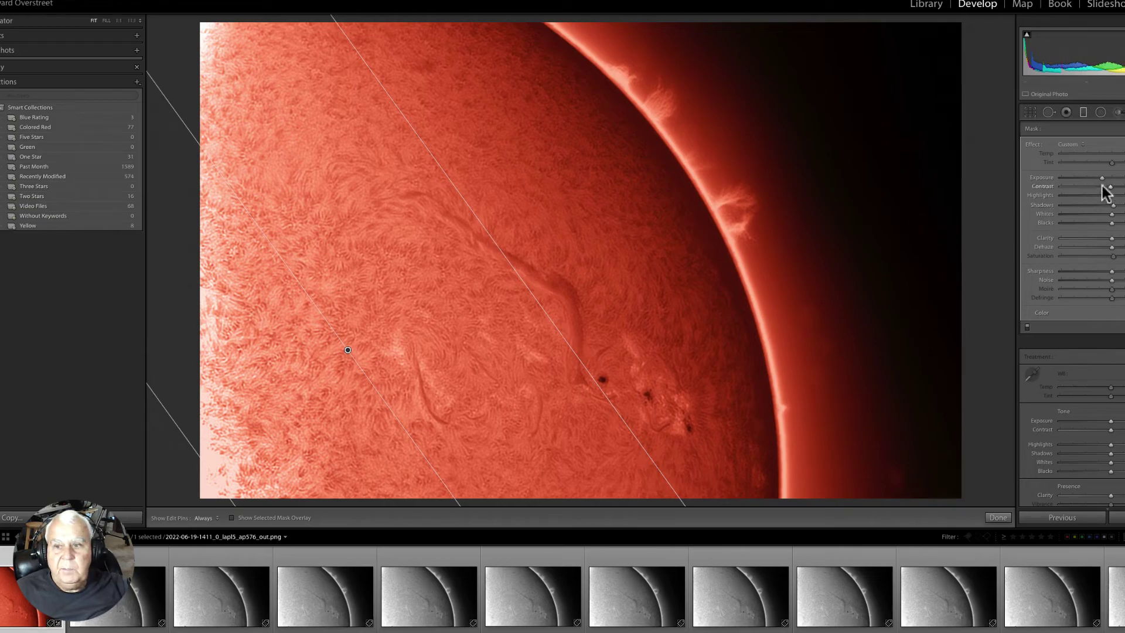
left_click_drag(1102, 178, 1088, 178)
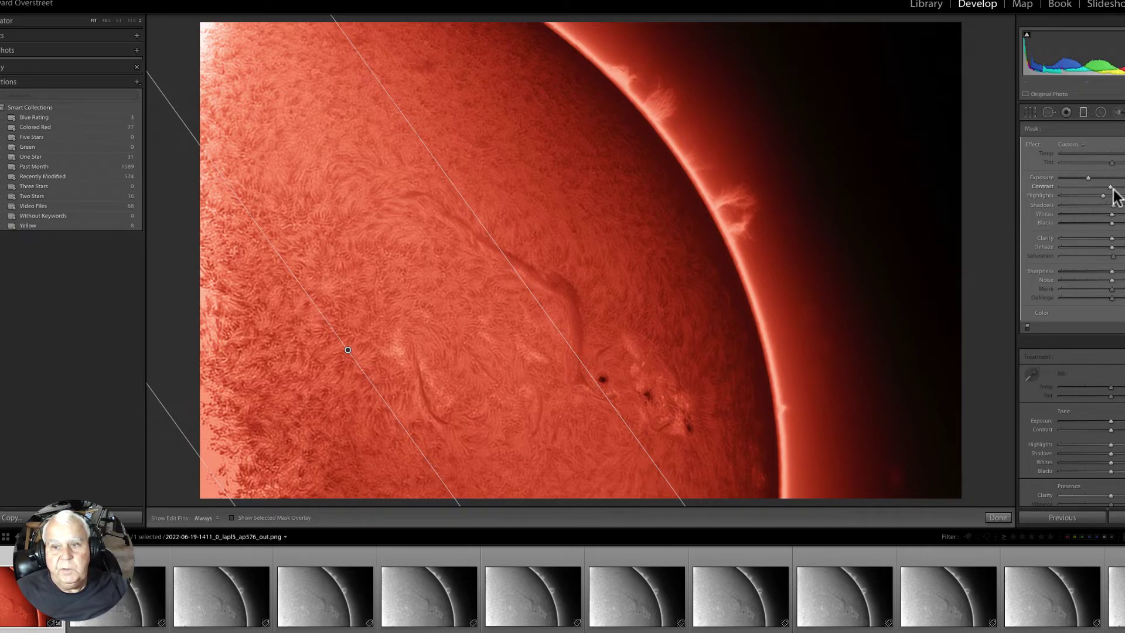
left_click_drag(1113, 187, 1115, 206)
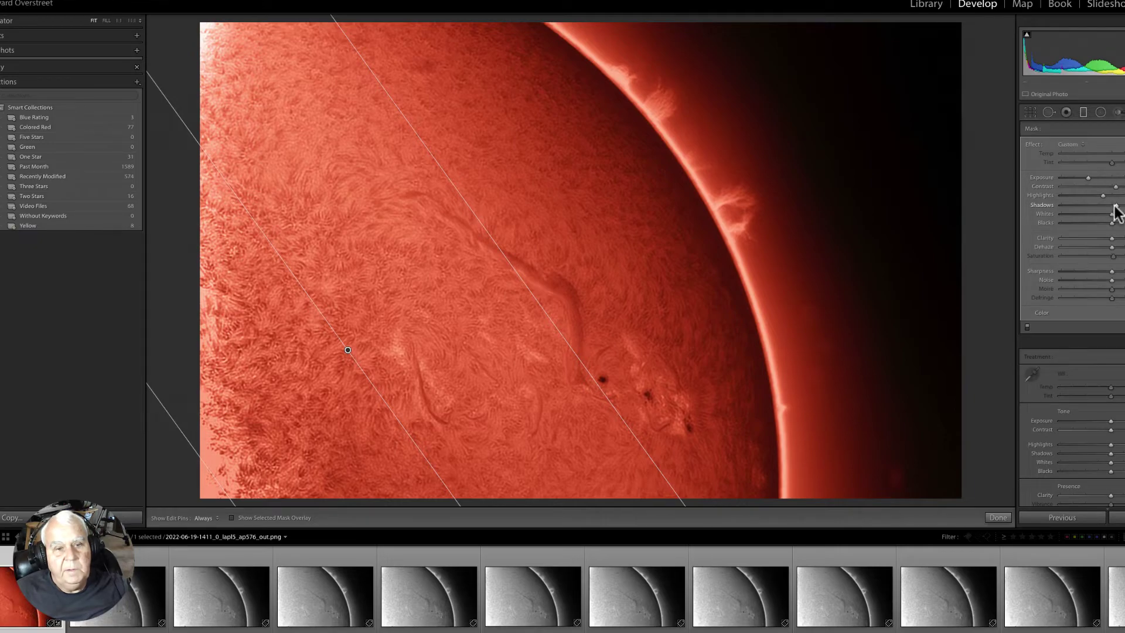
left_click(1084, 113)
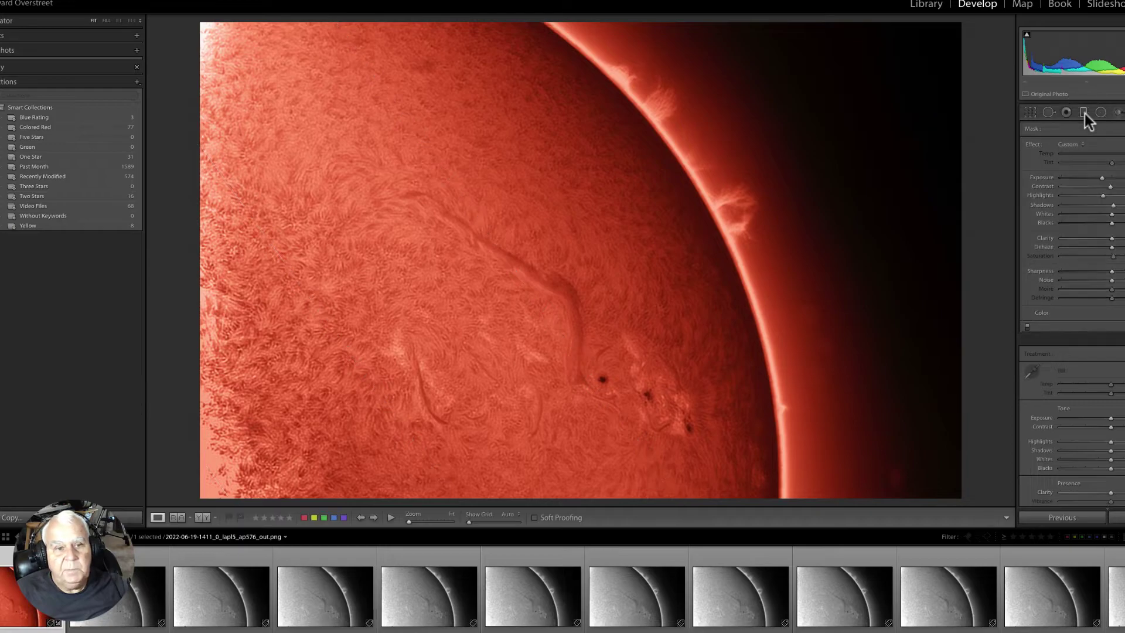
Crop away a narrow strip along the photo's bright left edge.
left_click(1029, 114)
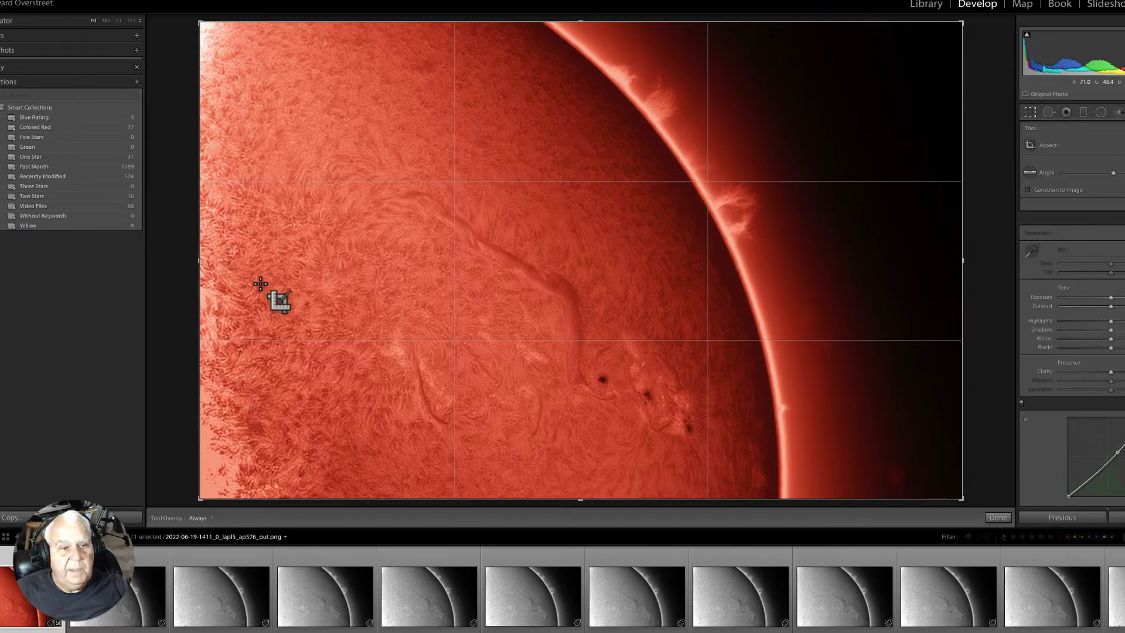
left_click_drag(199, 282, 227, 282)
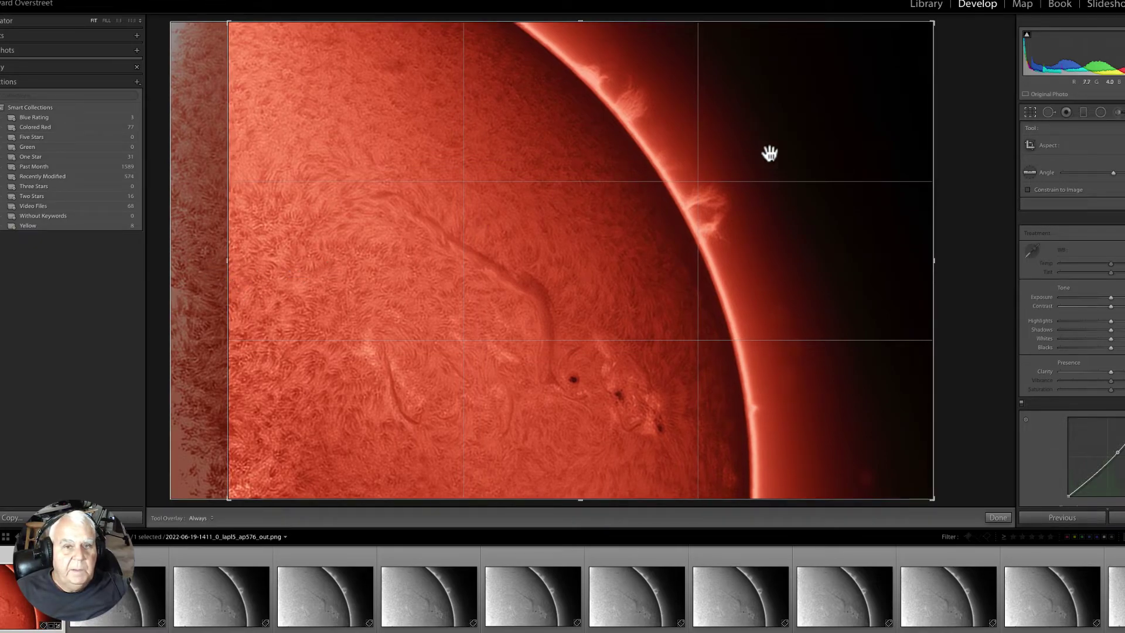
key("Return")
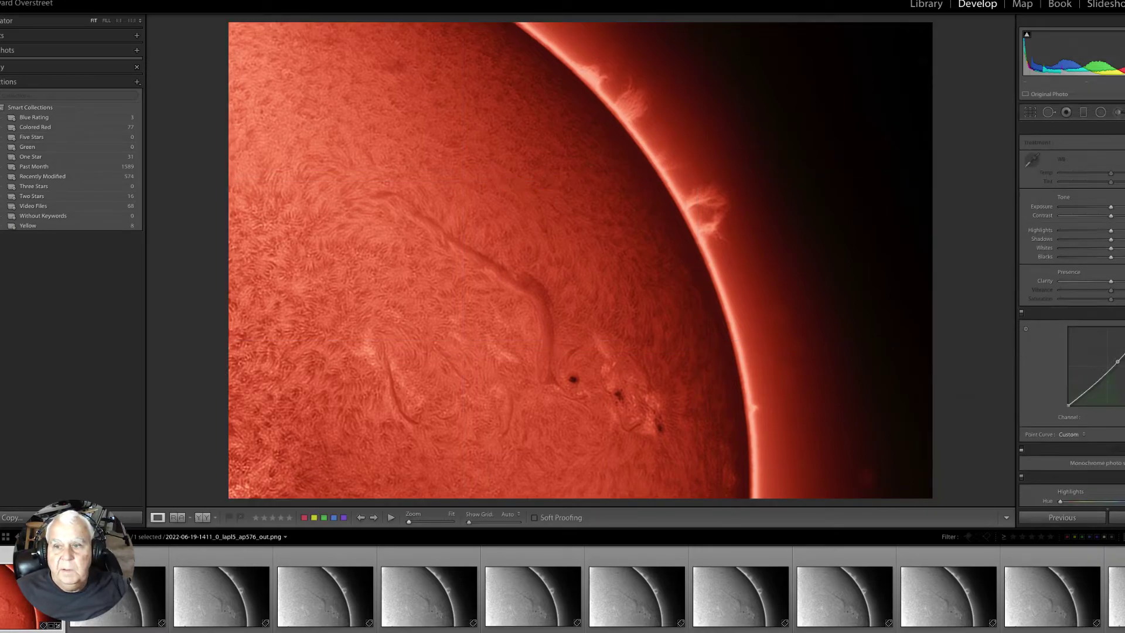
left_click(1031, 112)
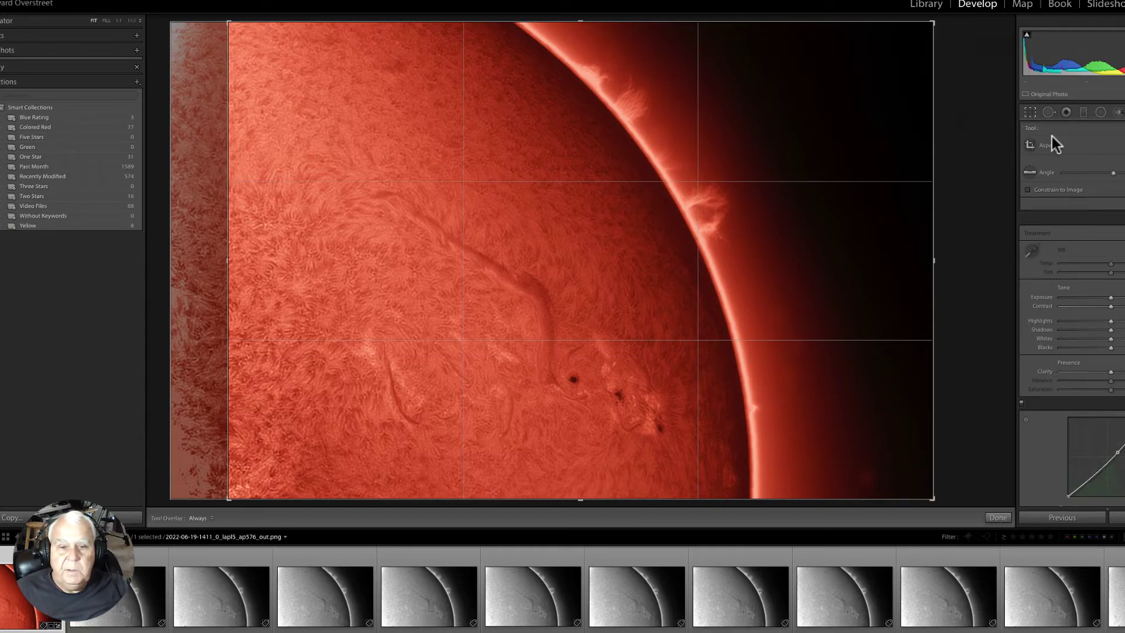
key("Return")
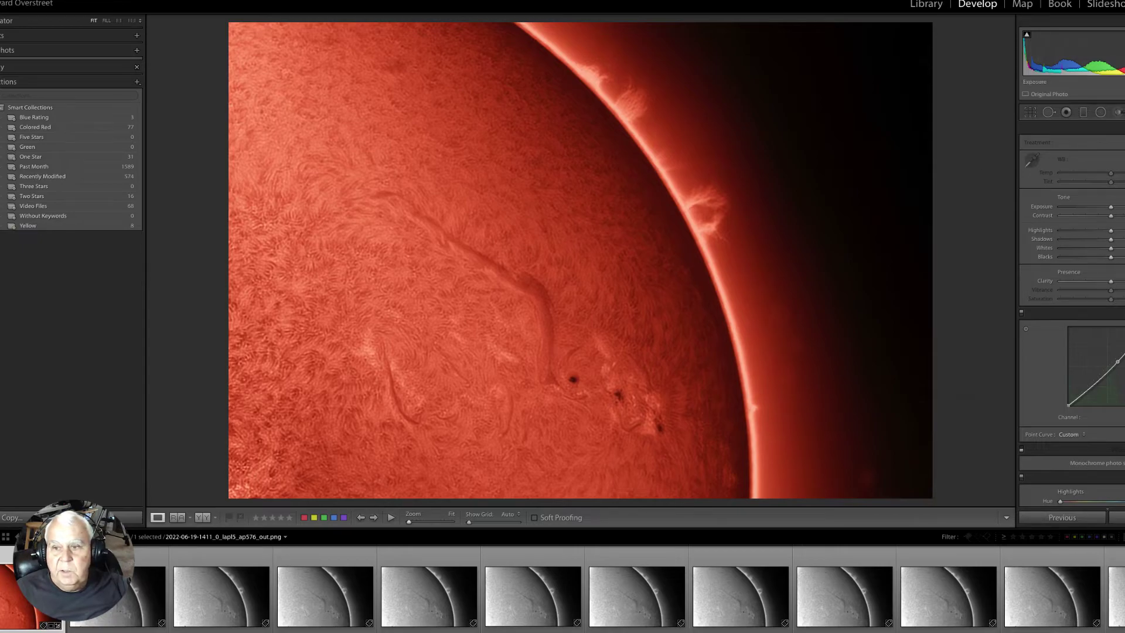
Apply slight luminance noise reduction and raise the sharpening amount on the solar photo.
scroll(1071, 315, "down", 10)
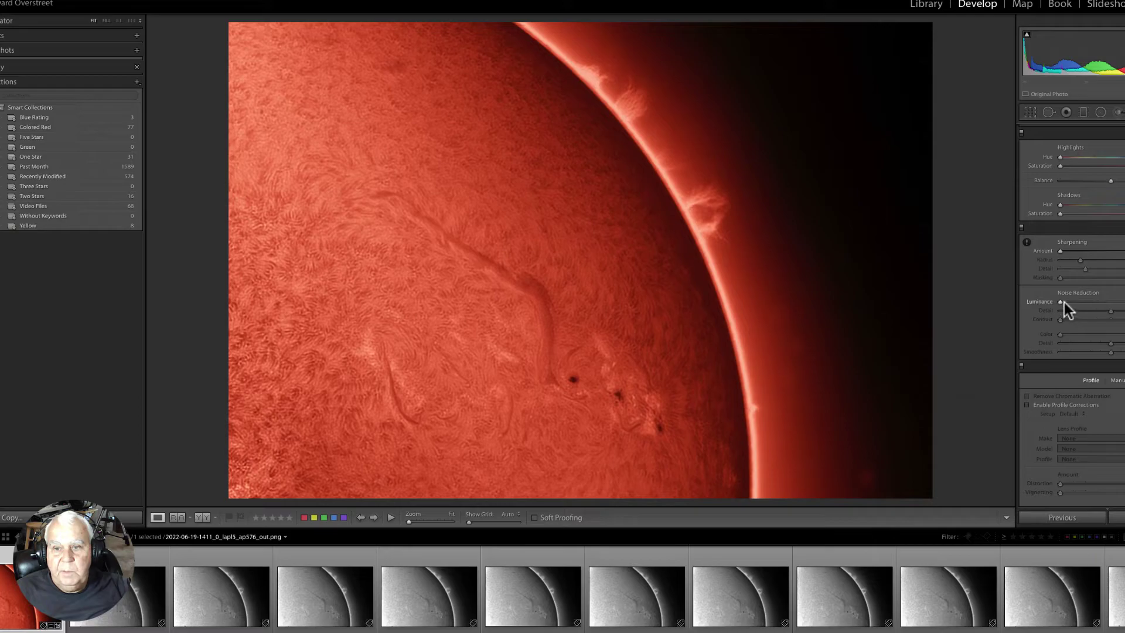
left_click_drag(1060, 301, 1063, 301)
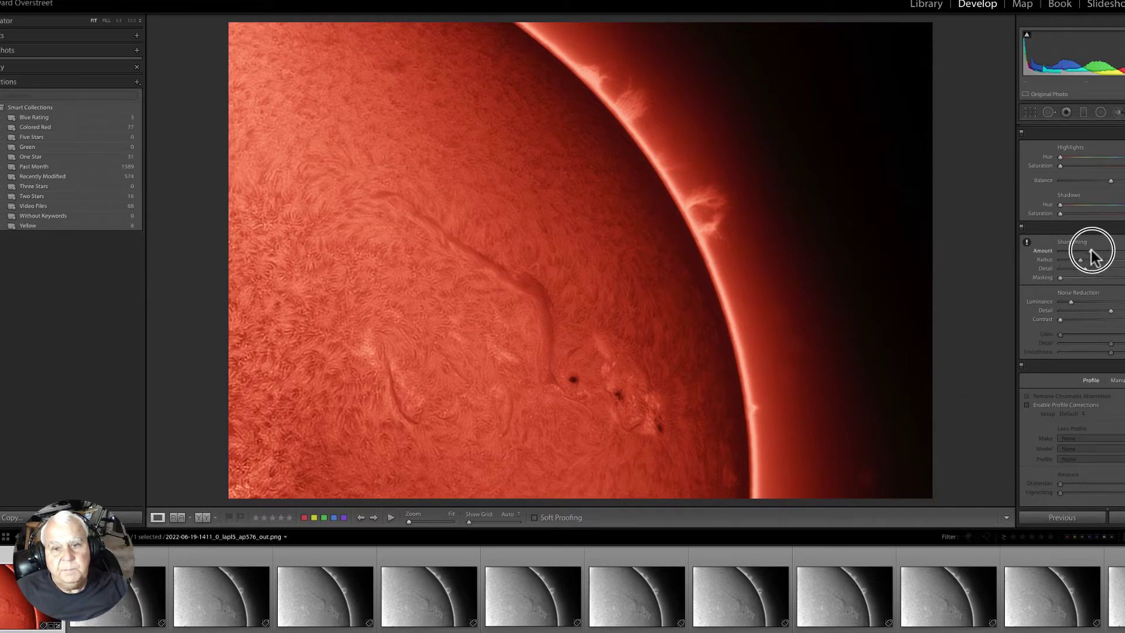
left_click_drag(1092, 250, 1101, 249)
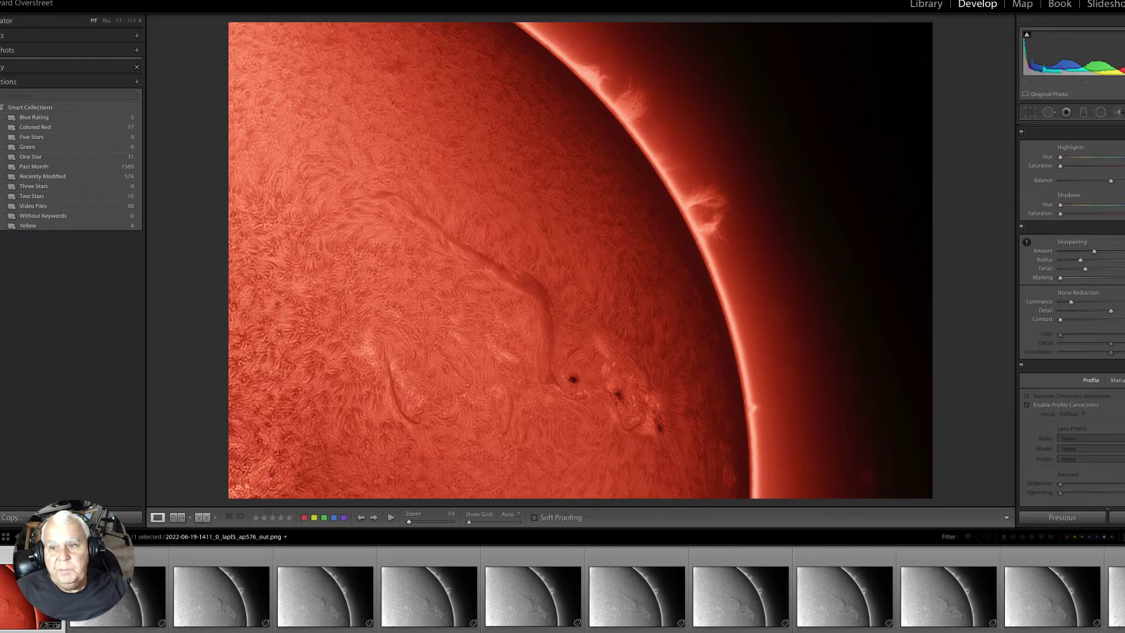
Increase the photo's clarity to bring out the solar surface texture.
scroll(1071, 314, "up", 5)
scroll(1071, 314, "up", 4)
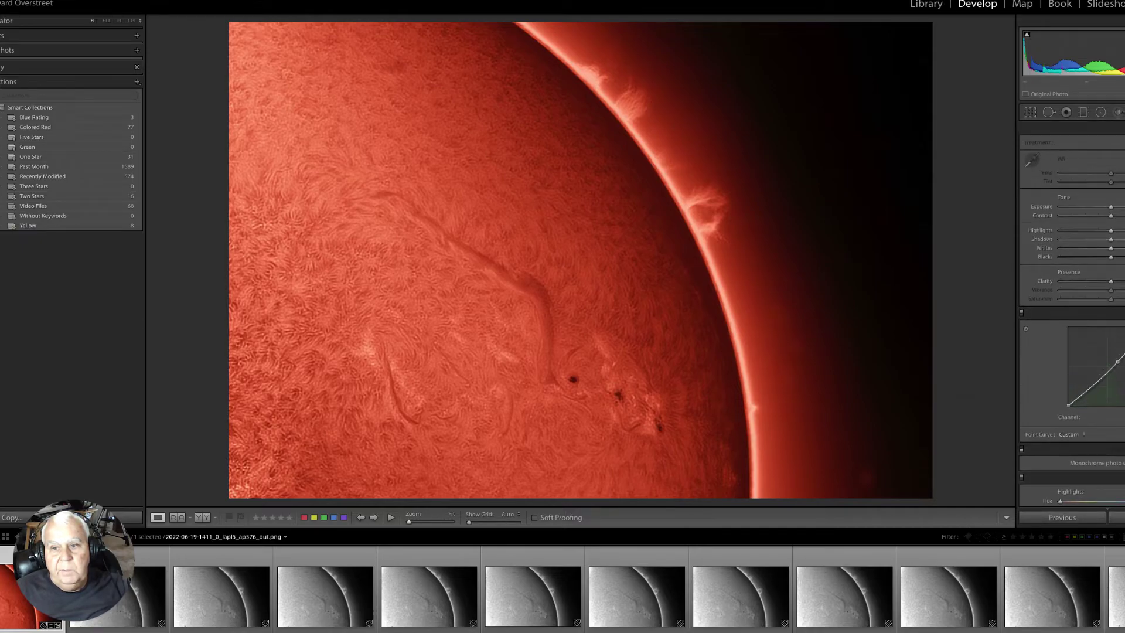
left_click(1110, 280)
left_click_drag(1111, 280, 1119, 282)
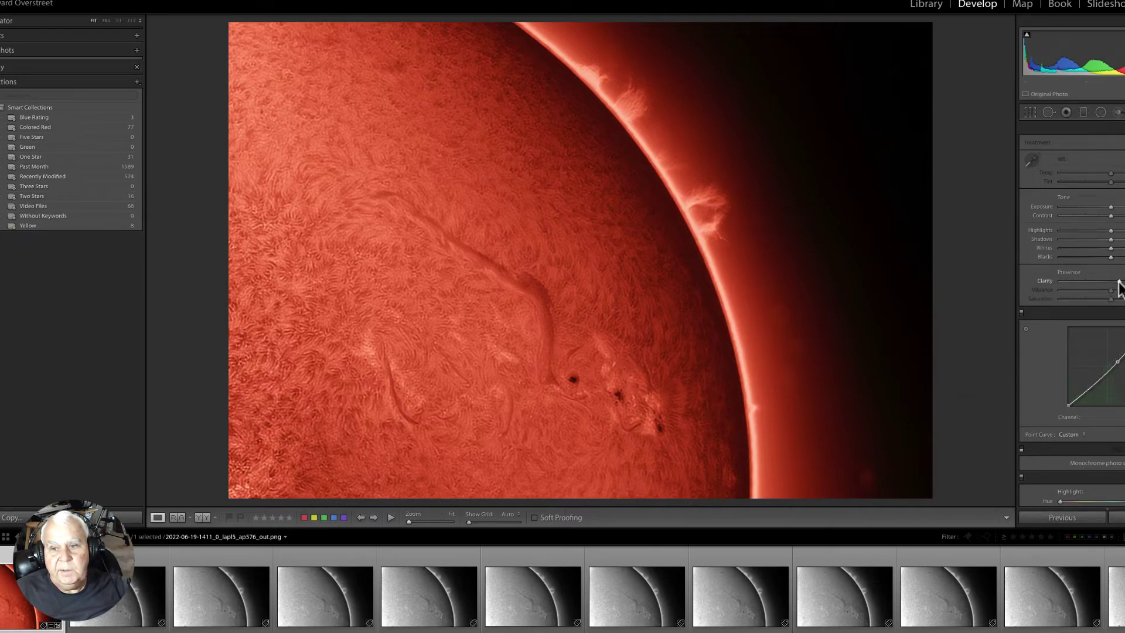
left_click_drag(1120, 288, 1122, 284)
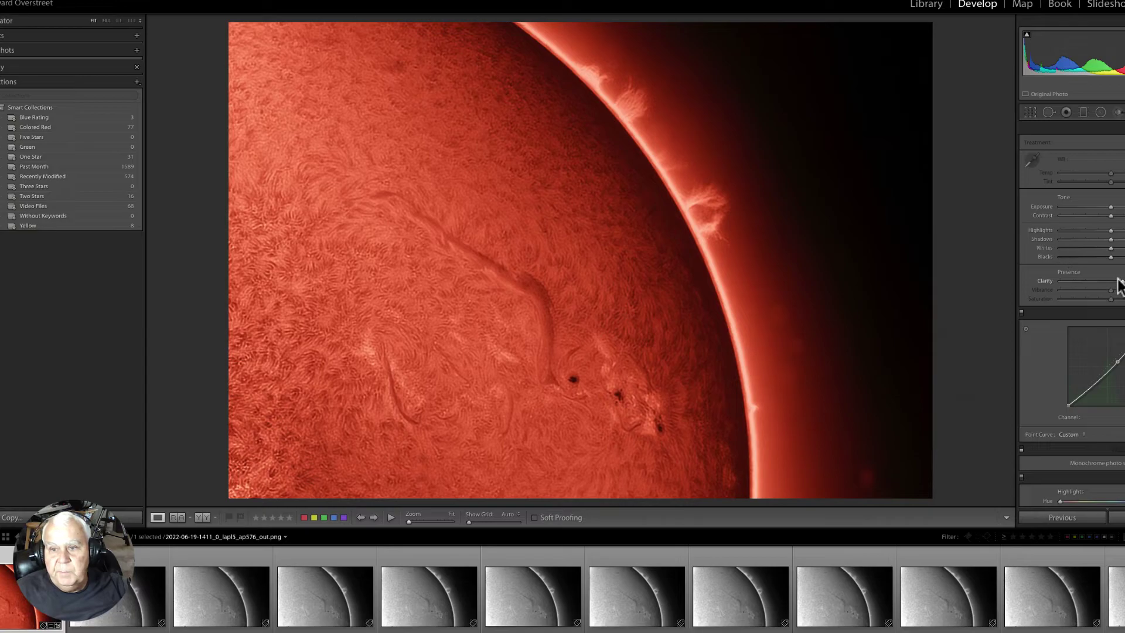
Adjust the photo's tone by lowering the blacks and highlights and raising the whites and contrast.
left_click_drag(1111, 257, 1118, 247)
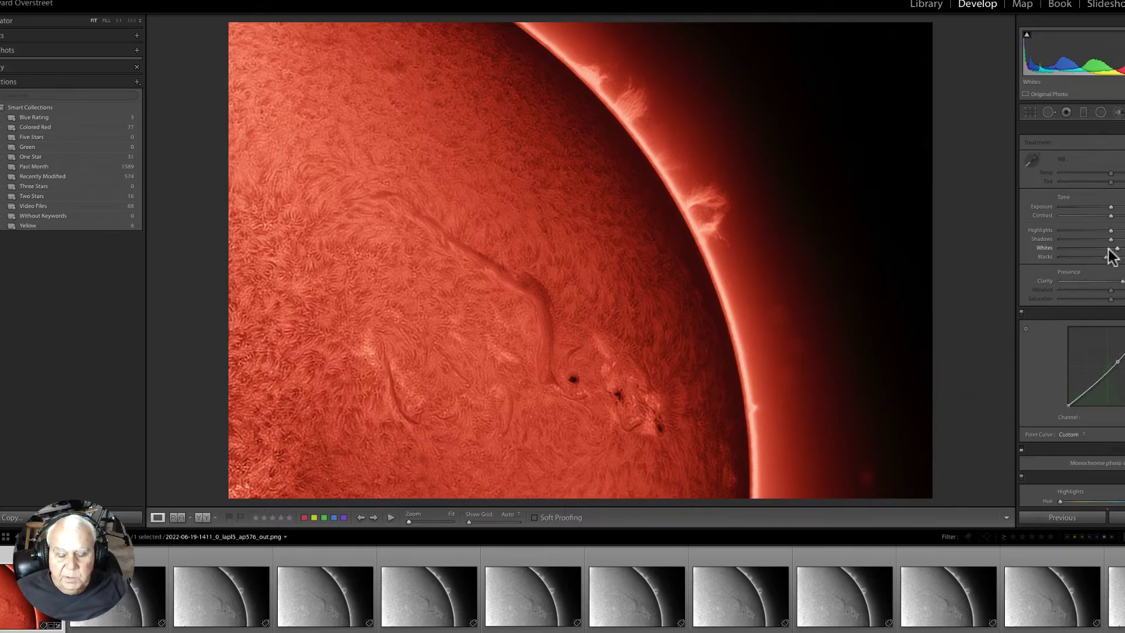
left_click_drag(1116, 247, 1123, 249)
key("alt")
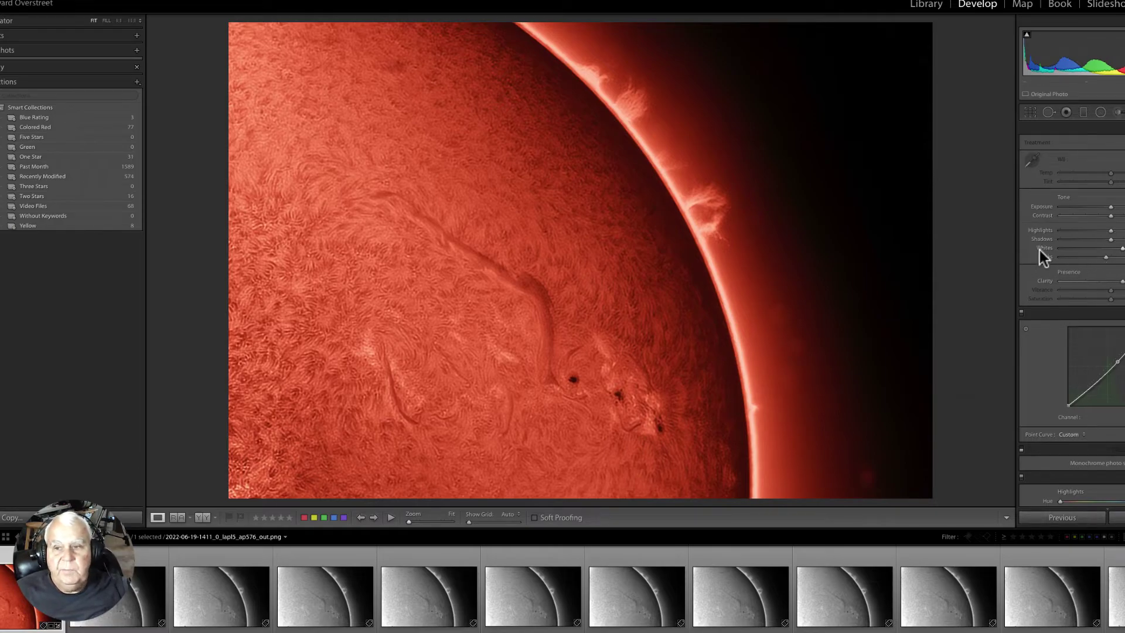
left_click_drag(1111, 230, 1102, 231)
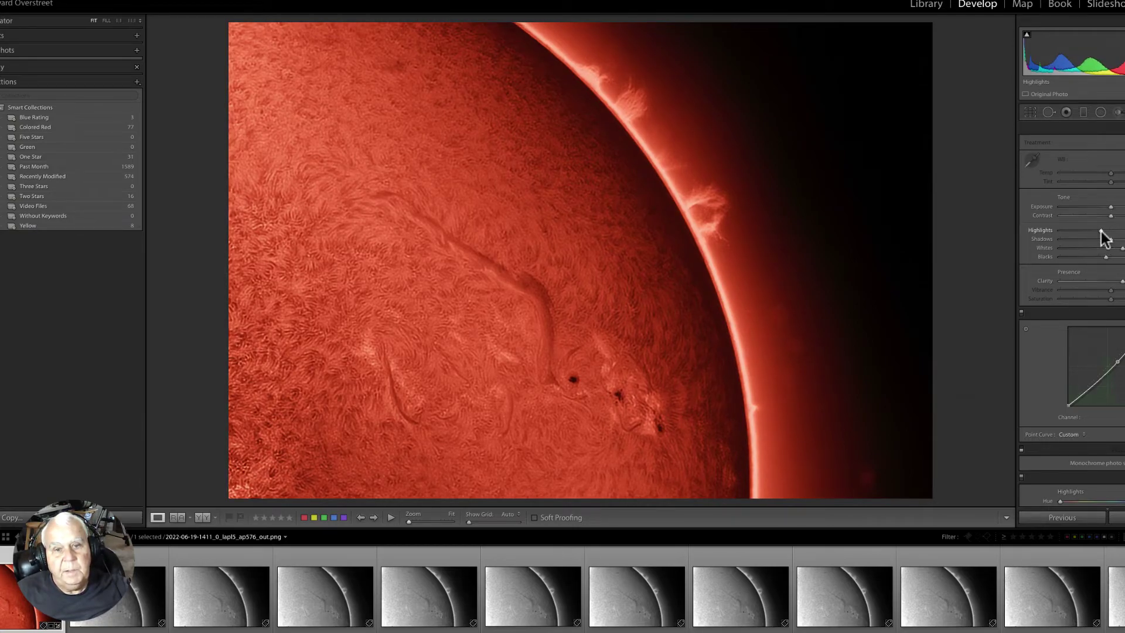
left_click(1101, 231)
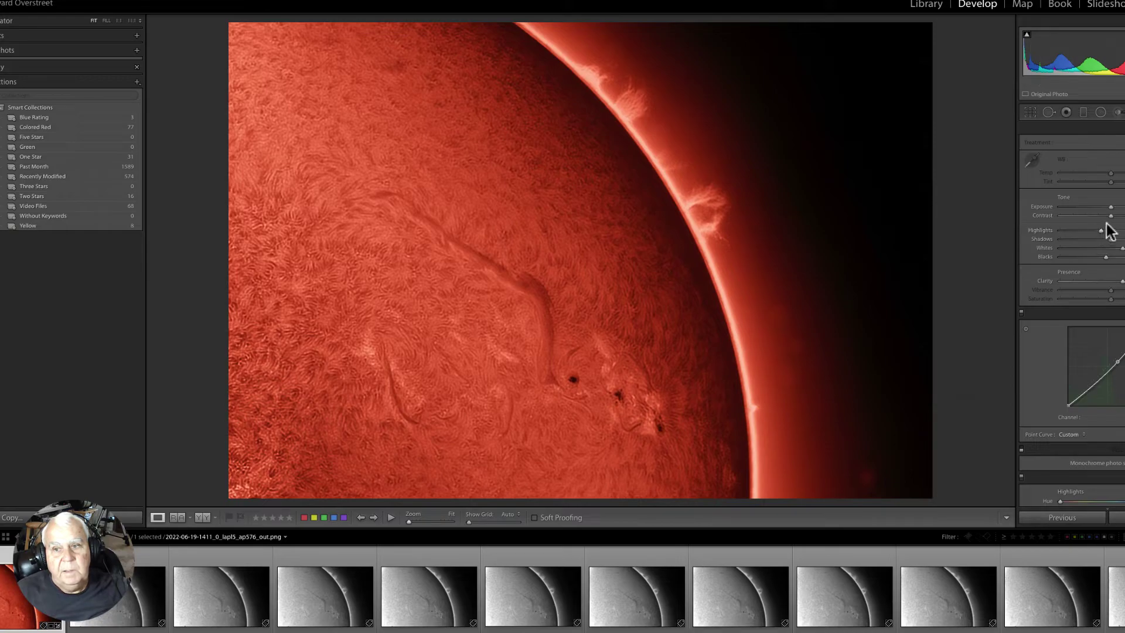
left_click_drag(1111, 215, 1119, 217)
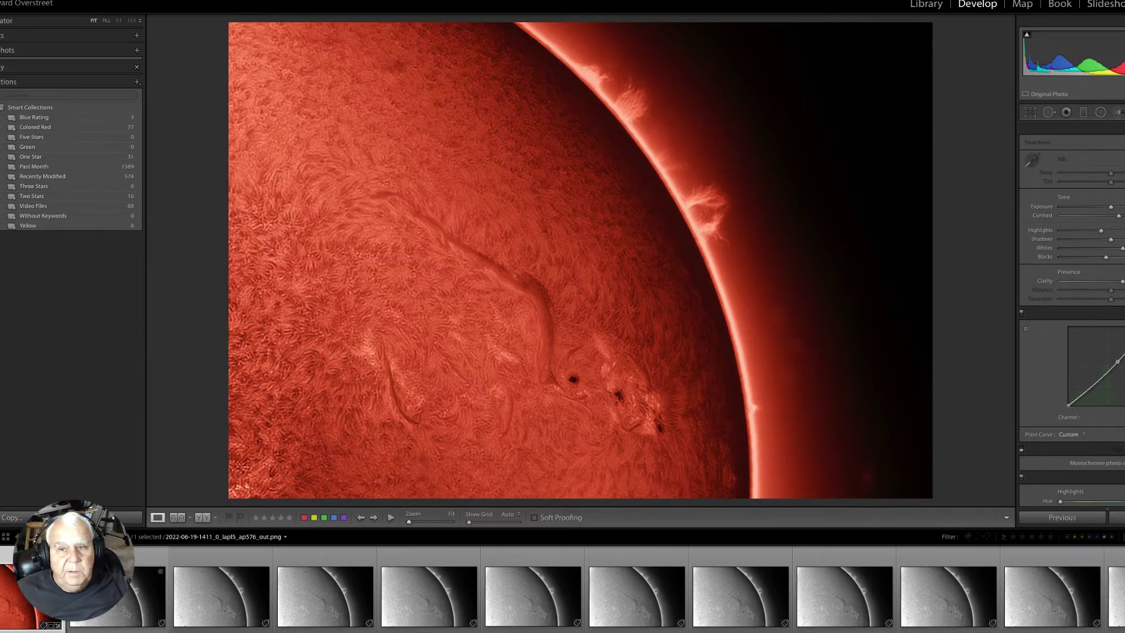
Copy all of the red solar photo's develop settings, including tone, crop, local adjustments and effects.
left_click(11, 518)
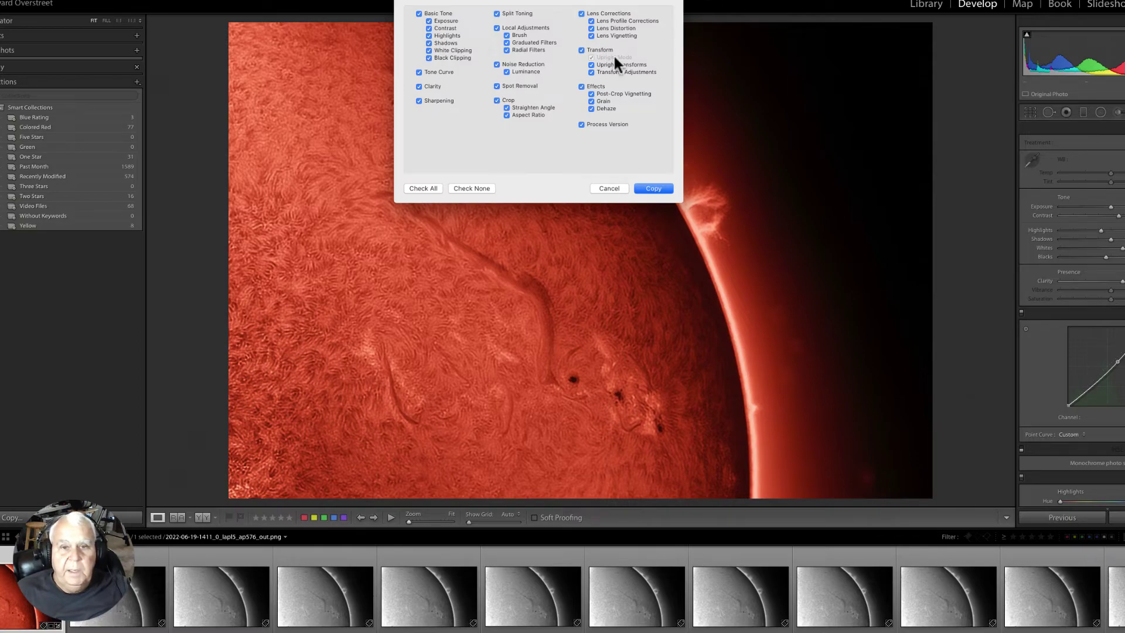
left_click_drag(507, 3, 468, 3)
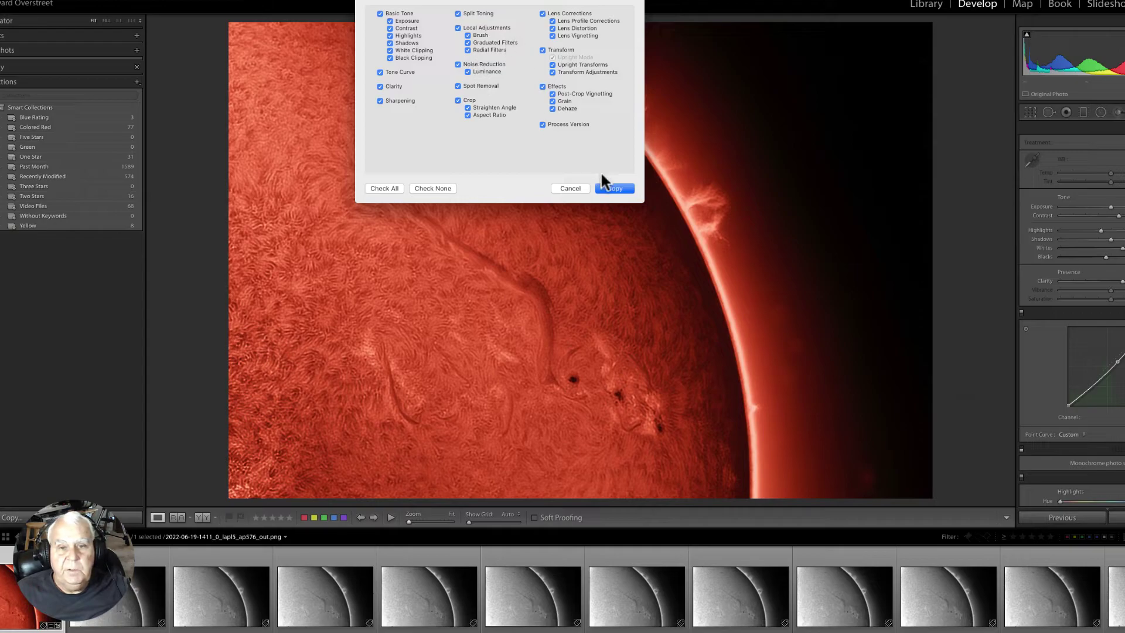
left_click(622, 189)
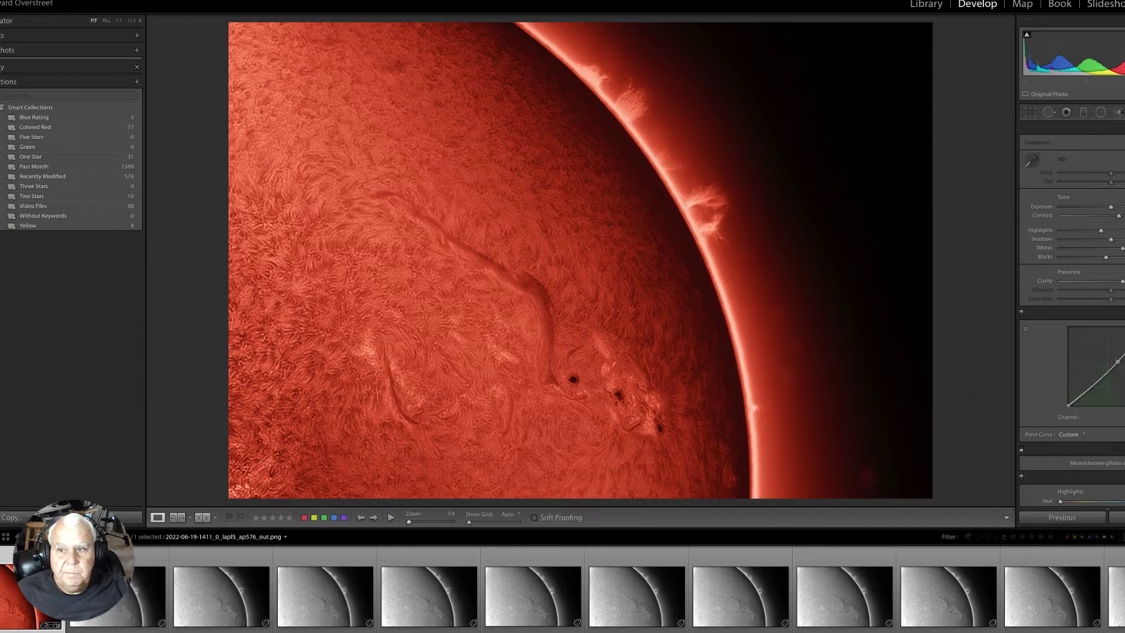
Apply the previously edited photo's develop settings to the current solar photo.
scroll(1102, 352, "down", 10)
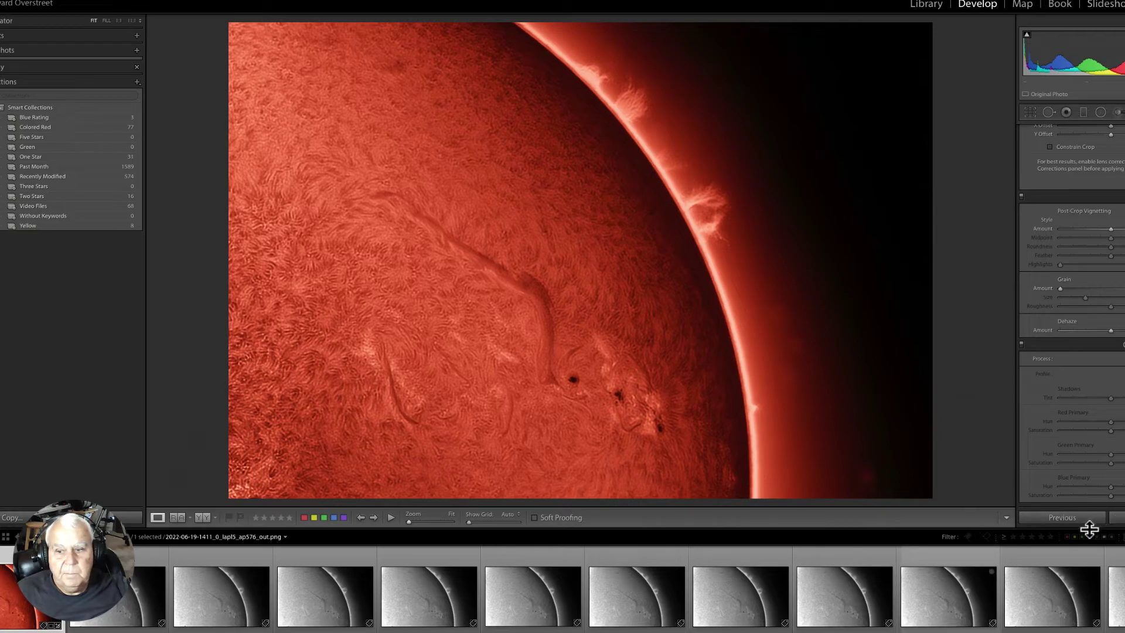
left_click(1063, 518)
scroll(1101, 247, "up", 10)
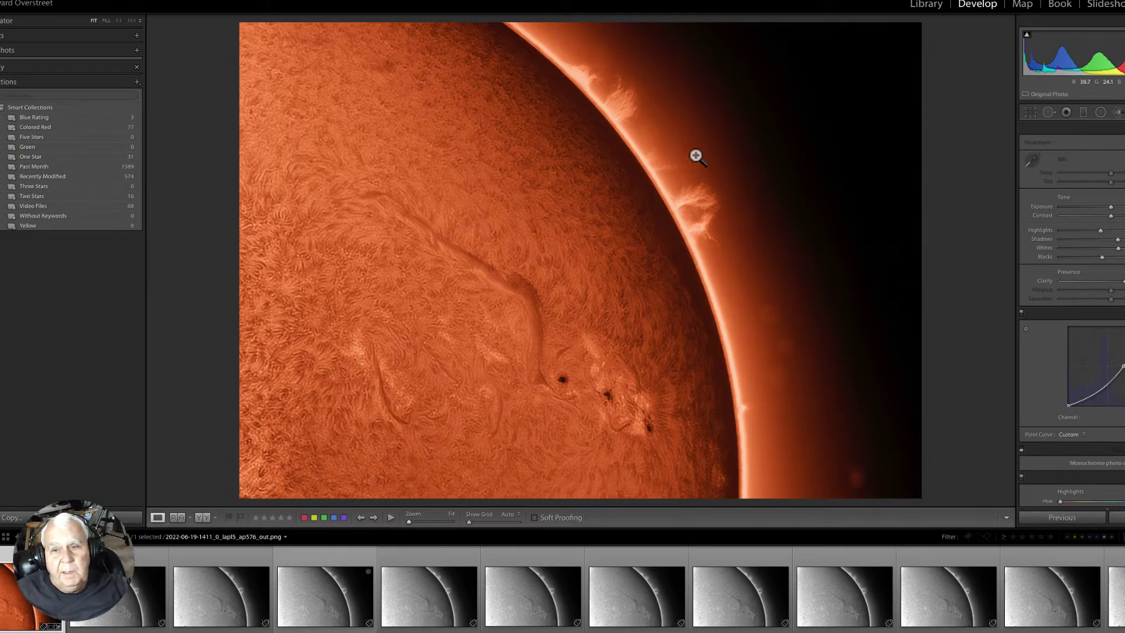
Paint over the dark band just inside the solar limb using a large Adjustment Brush with slightly raised exposure.
left_click(1117, 114)
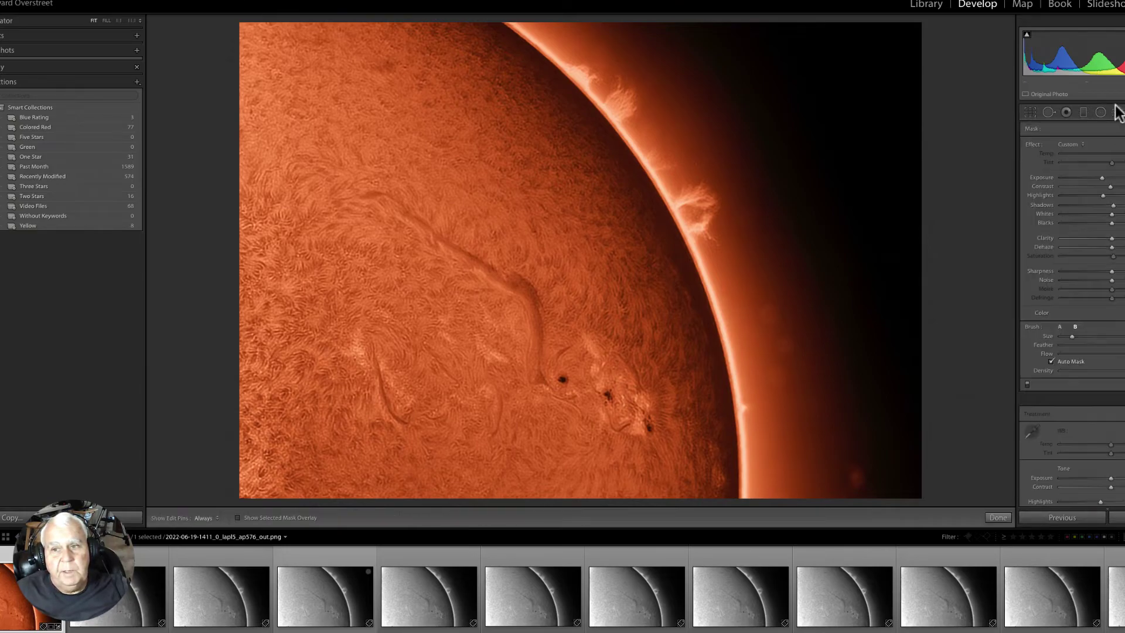
left_click(1117, 114)
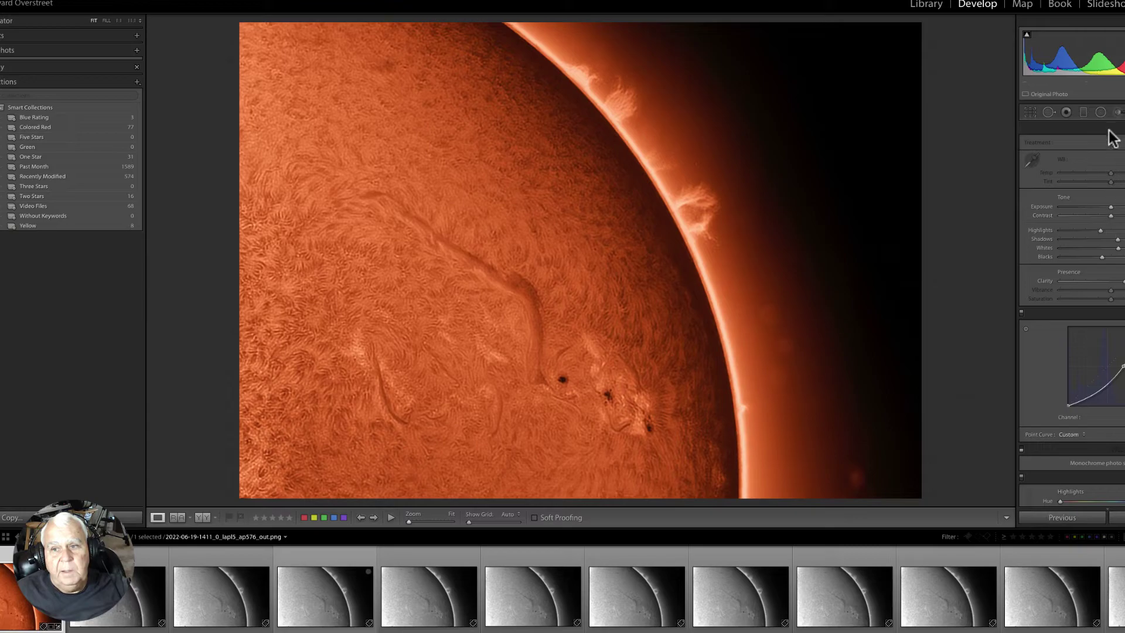
left_click(1117, 114)
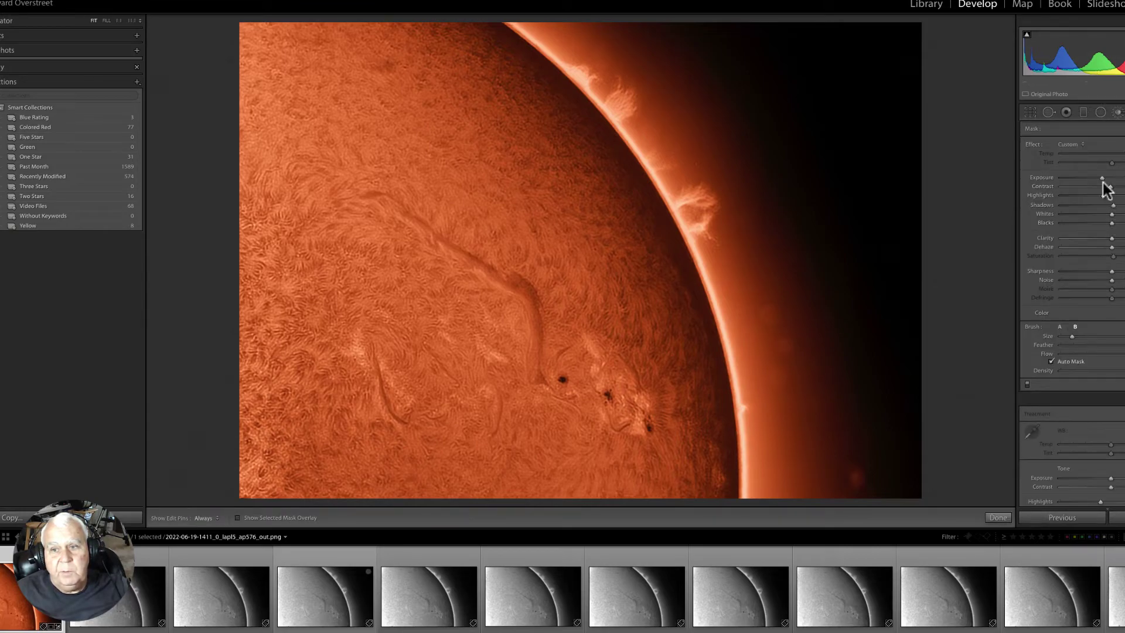
mouse_move(1101, 178)
left_mouse_down()
mouse_move(1115, 178)
mouse_move(1110, 195)
left_mouse_up()
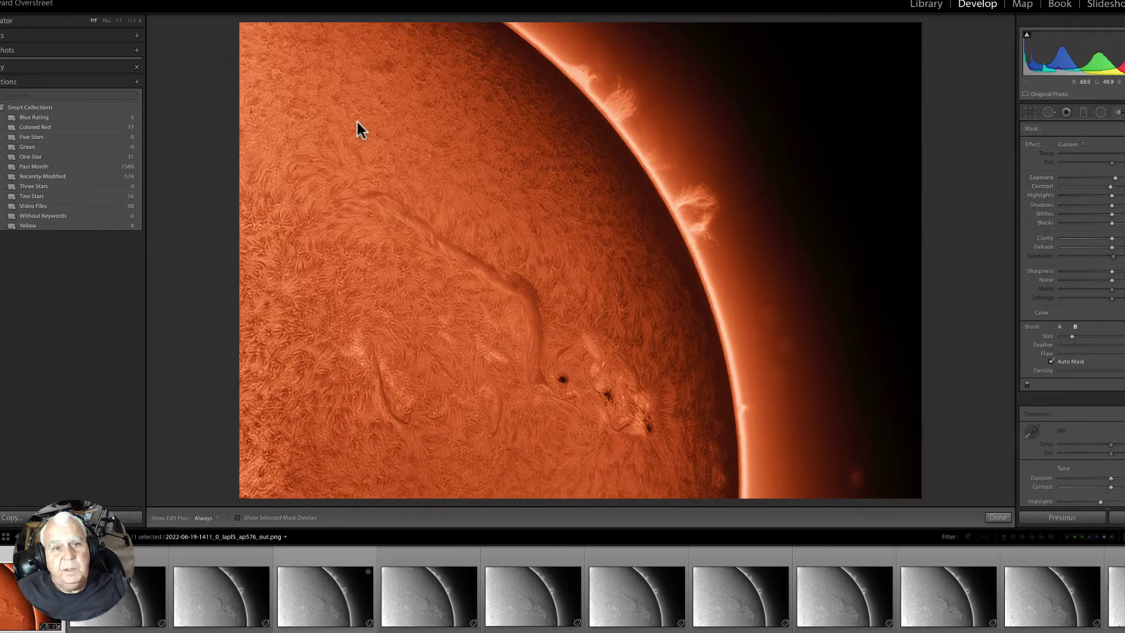
scroll(449, 82, "up", 3)
scroll(463, 65, "up", 1)
key("h")
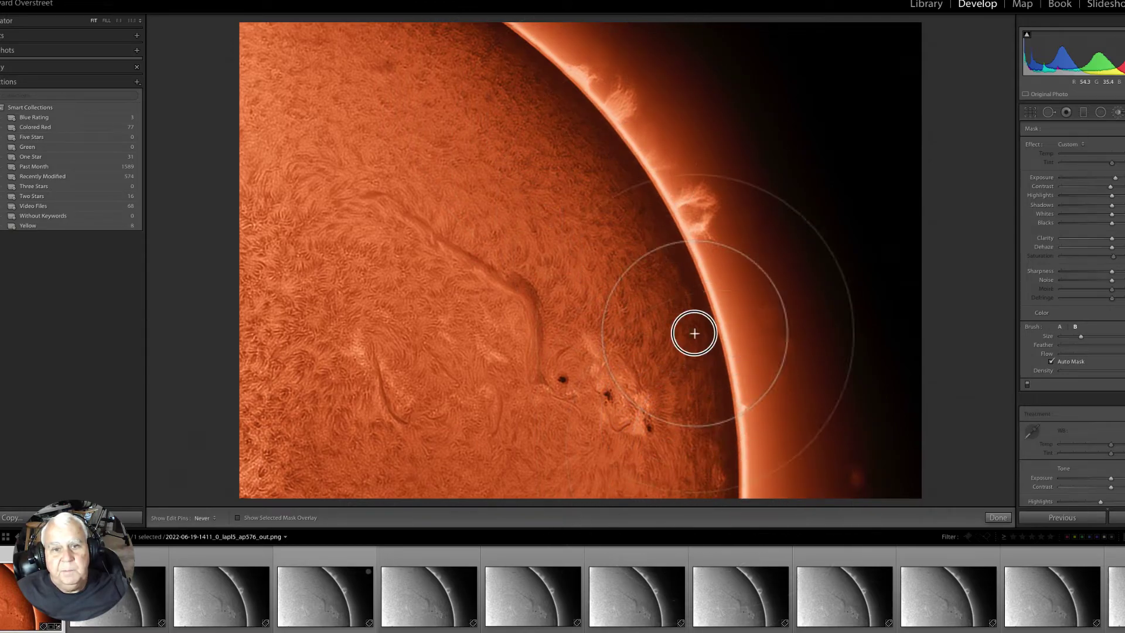
key("h")
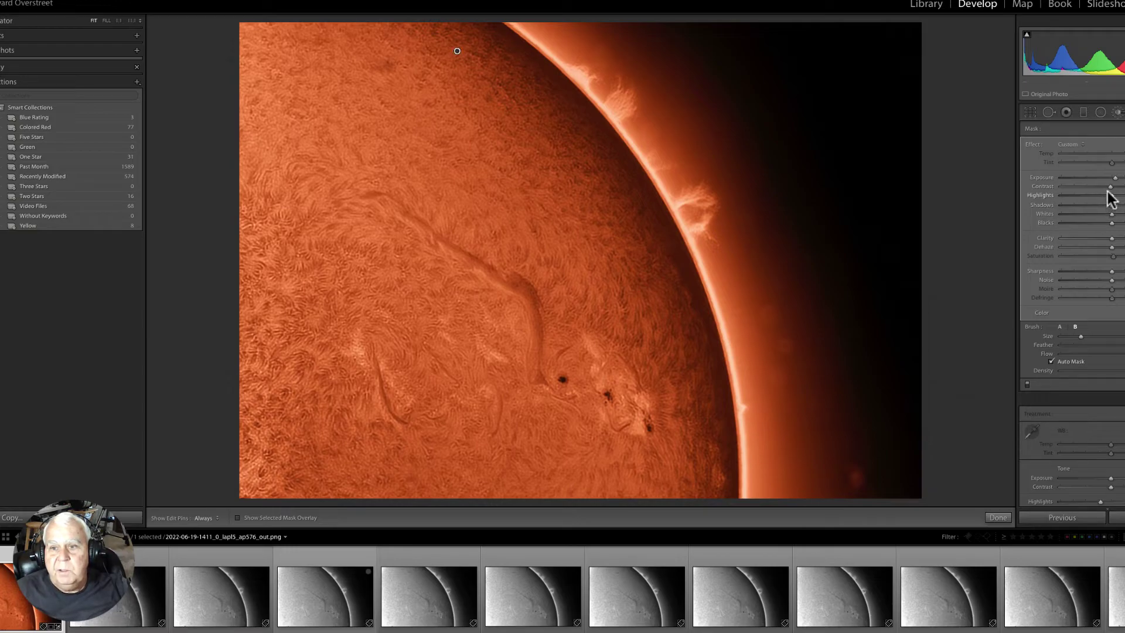
Raise the brushed area's exposure slightly further and extend the brushing along the inner limb with a smaller brush.
left_click_drag(1115, 178, 1117, 181)
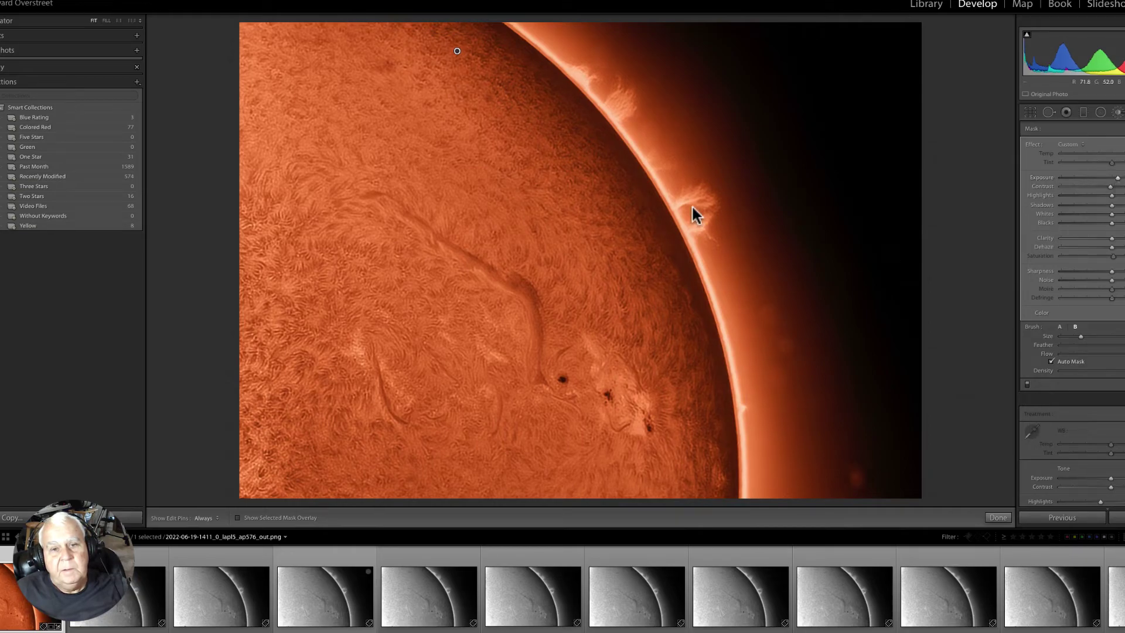
scroll(510, 75, "down", 3)
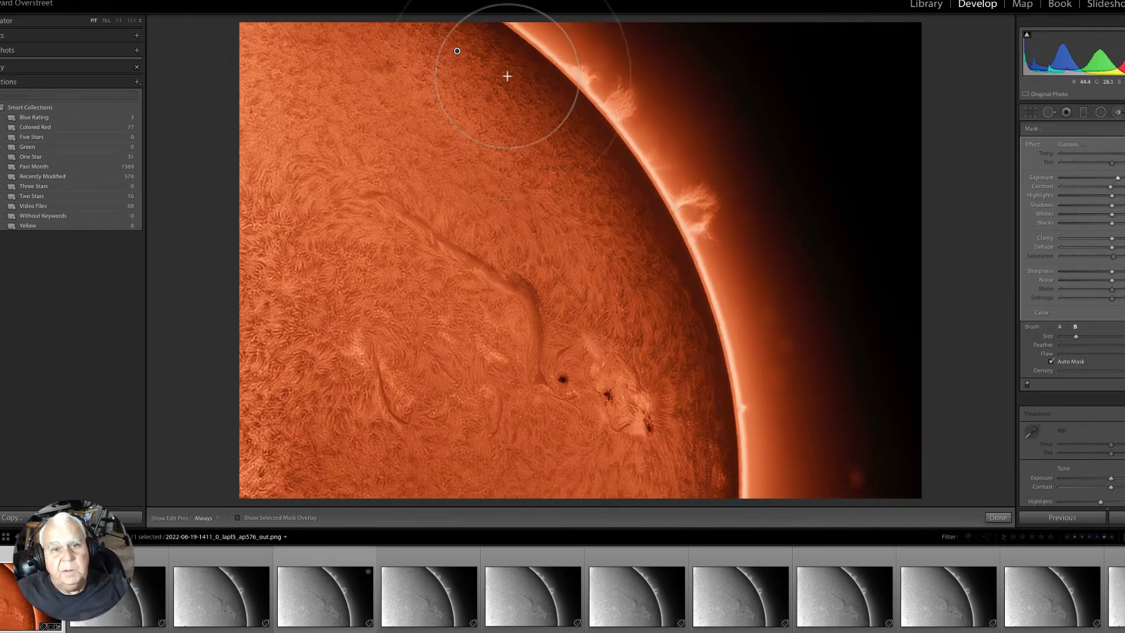
scroll(483, 36, "down", 2)
key("h")
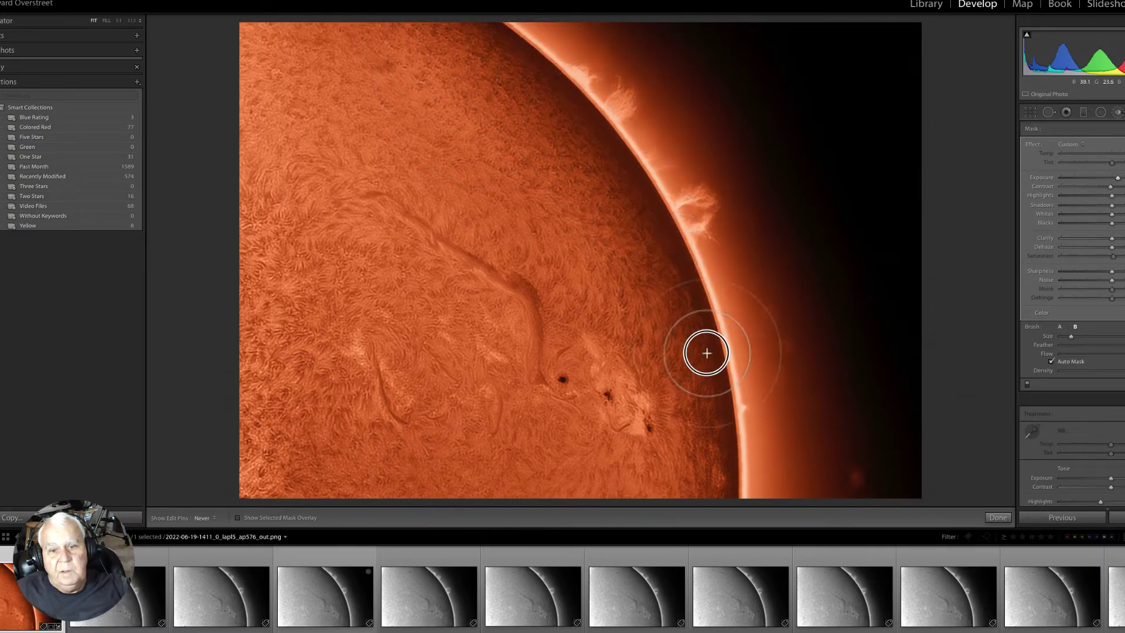
key("h")
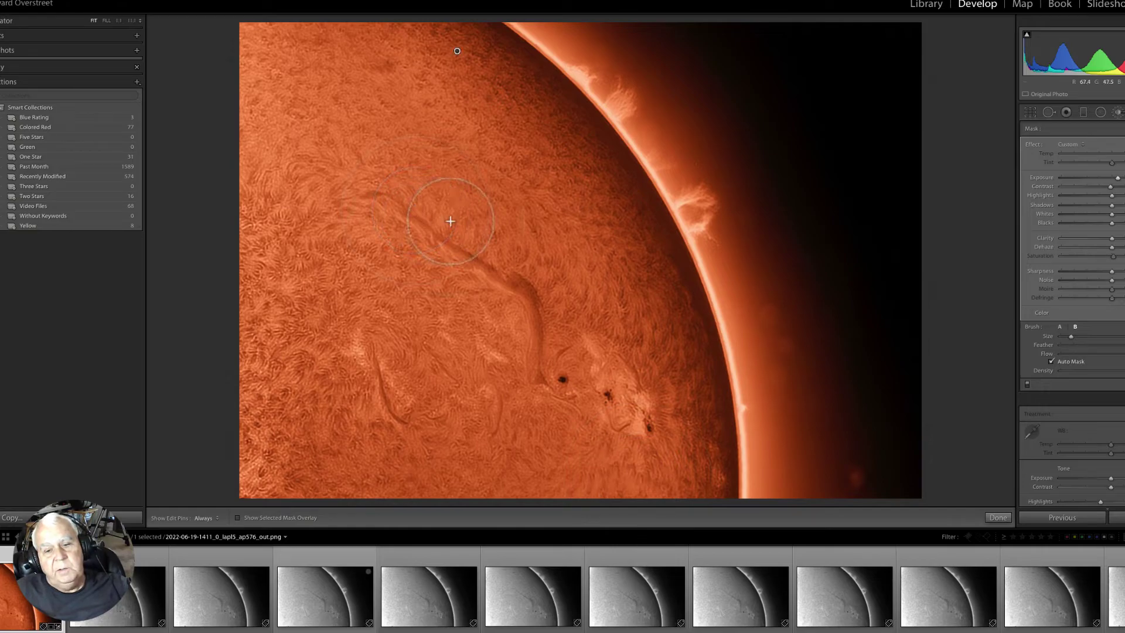
left_click_drag(1109, 238, 1112, 244)
left_click(1111, 240)
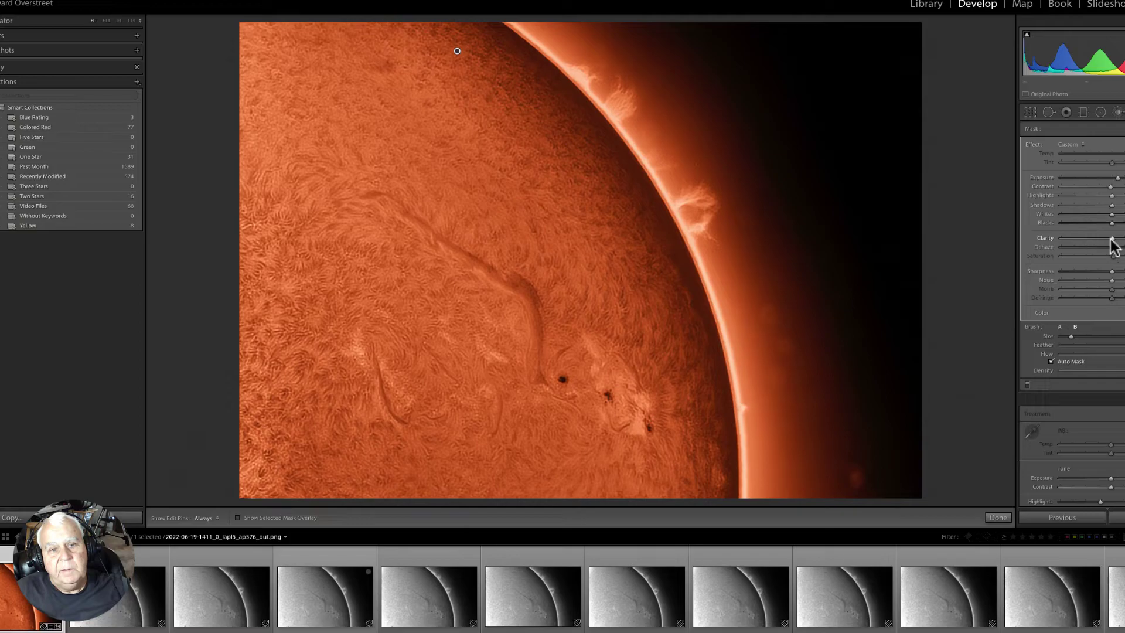
left_click(1118, 112)
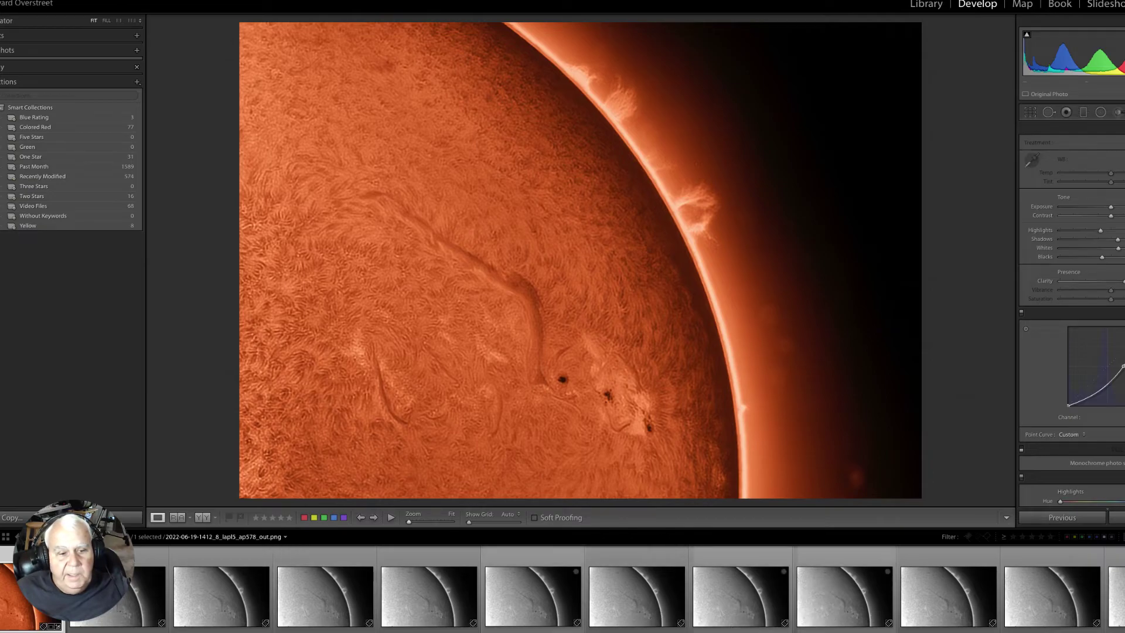
Select all the imported solar photos and synchronize every develop setting from the edited frame to them, running the synchronization twice.
scroll(834, 583, "right", 1)
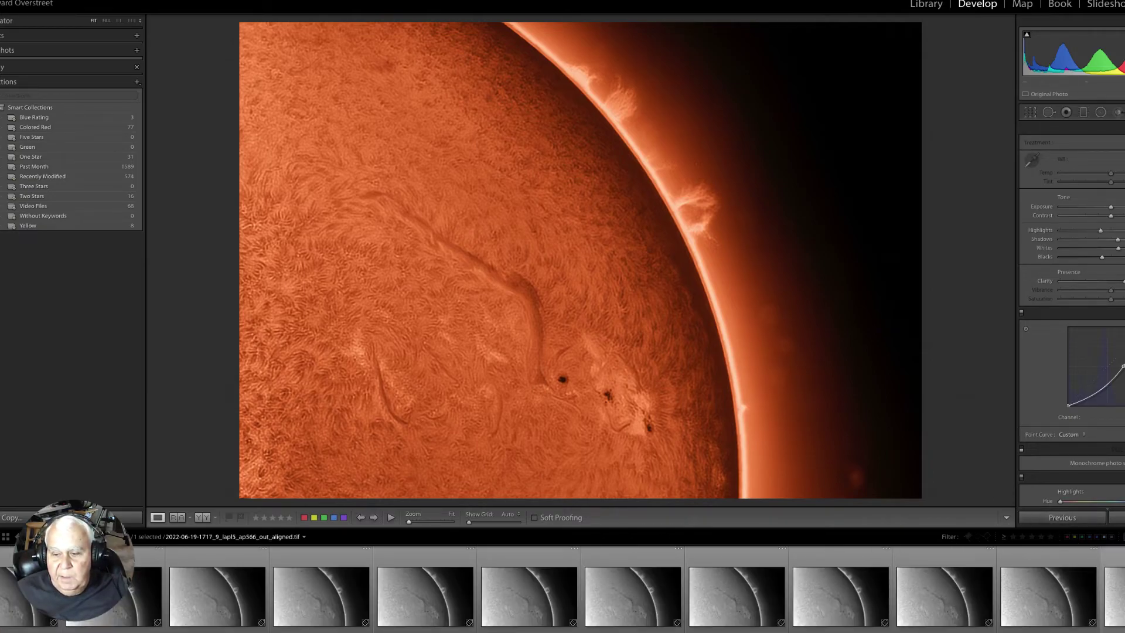
key("ctrl+a")
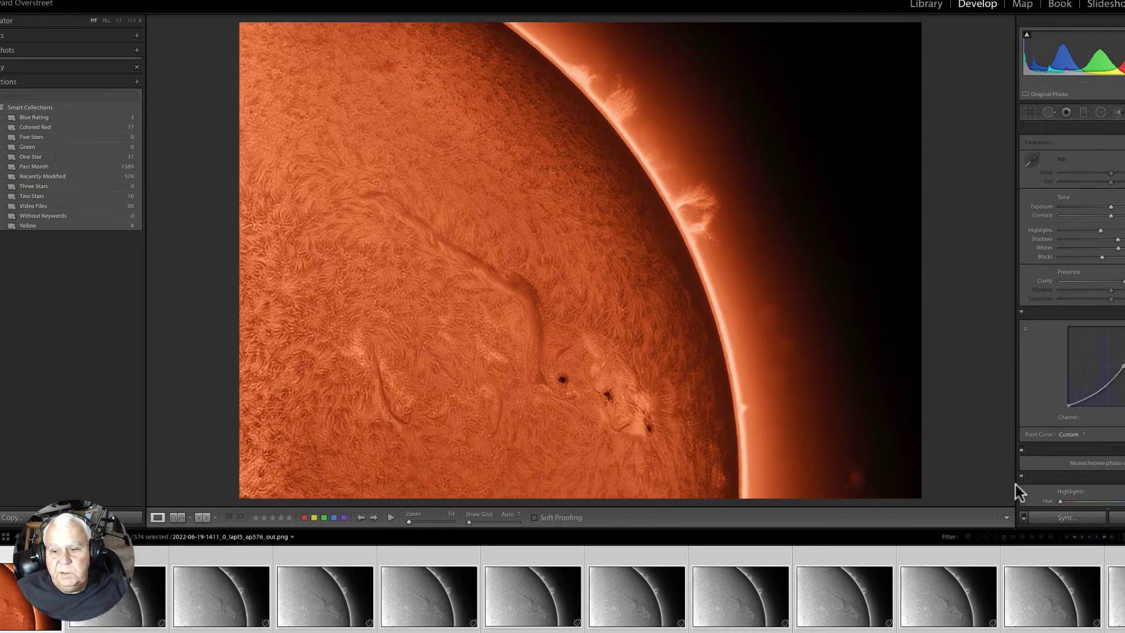
left_click(1050, 518)
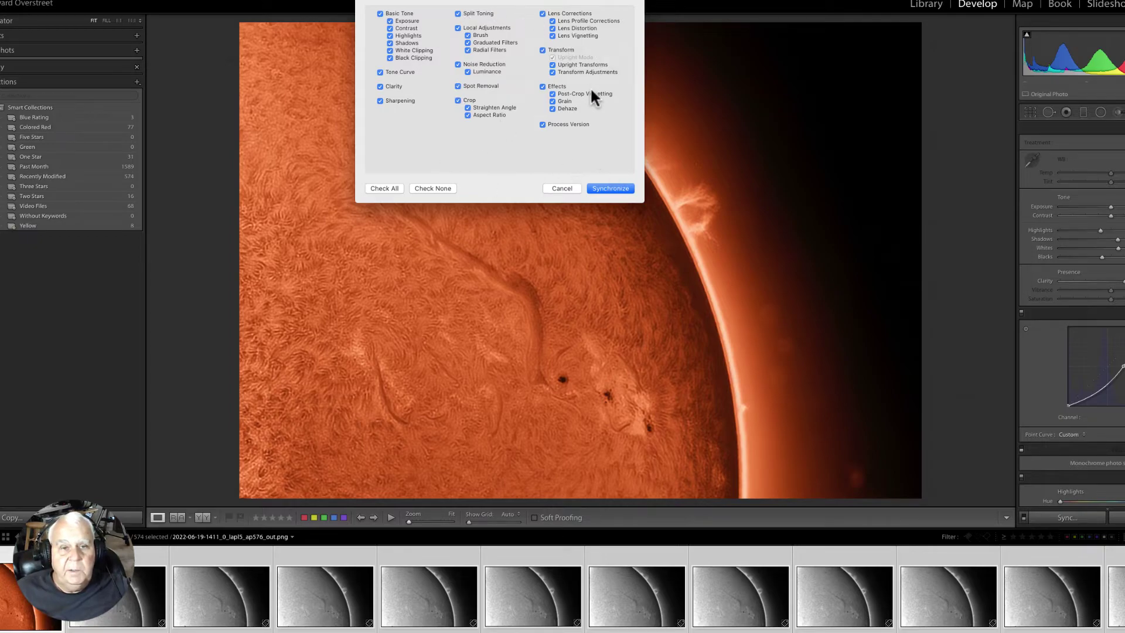
left_click(606, 188)
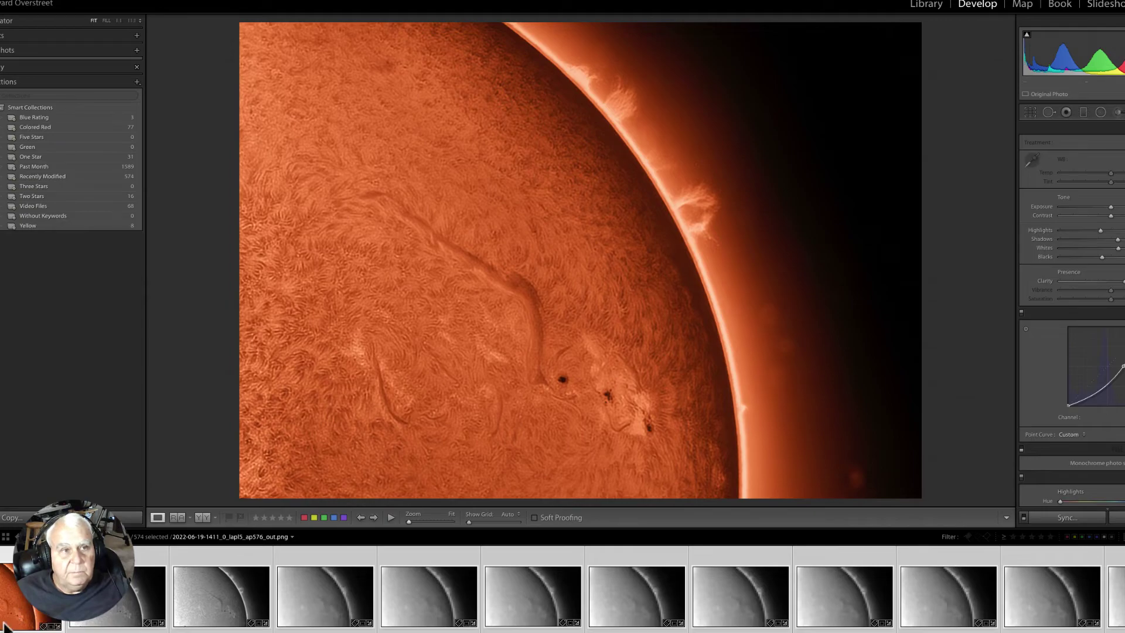
left_click(1059, 519)
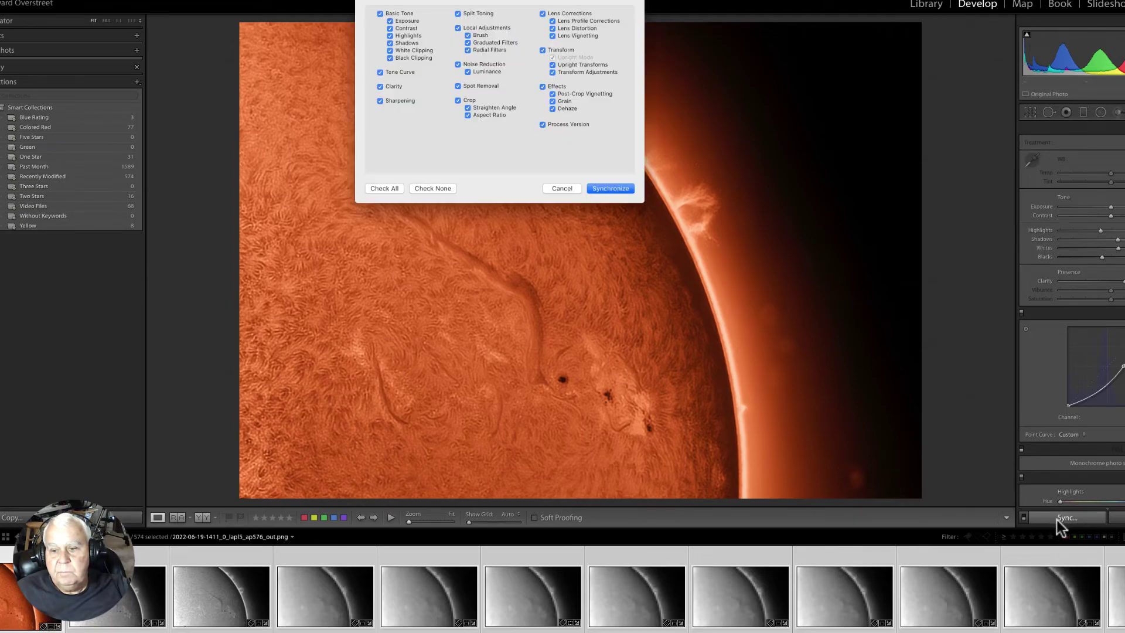
left_click(610, 188)
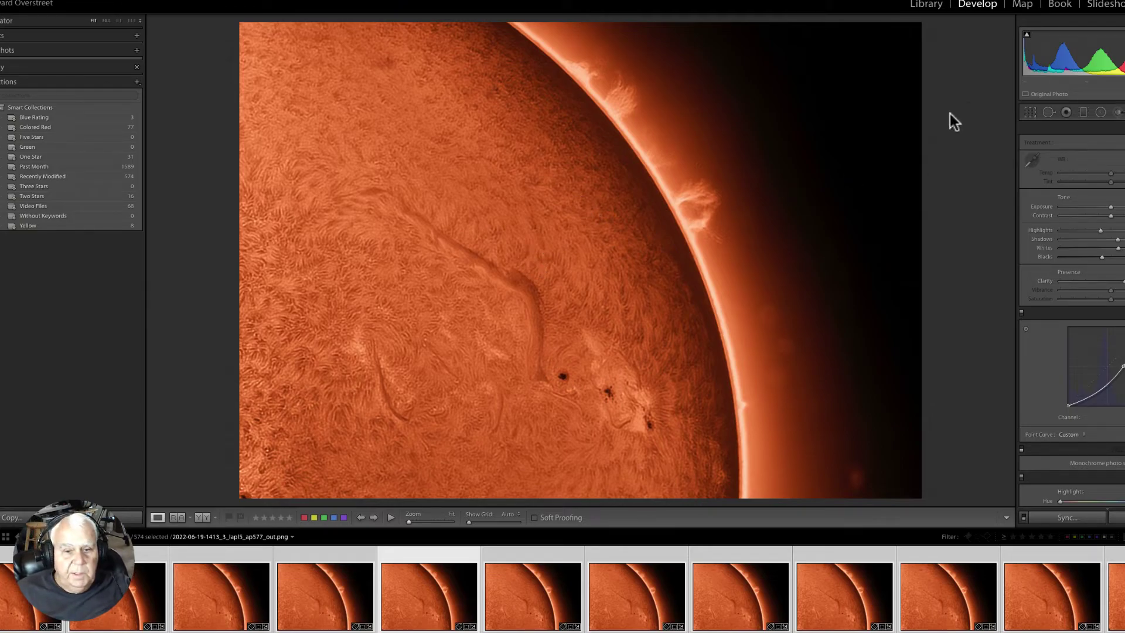
right_click(296, 604)
mouse_move(314, 609)
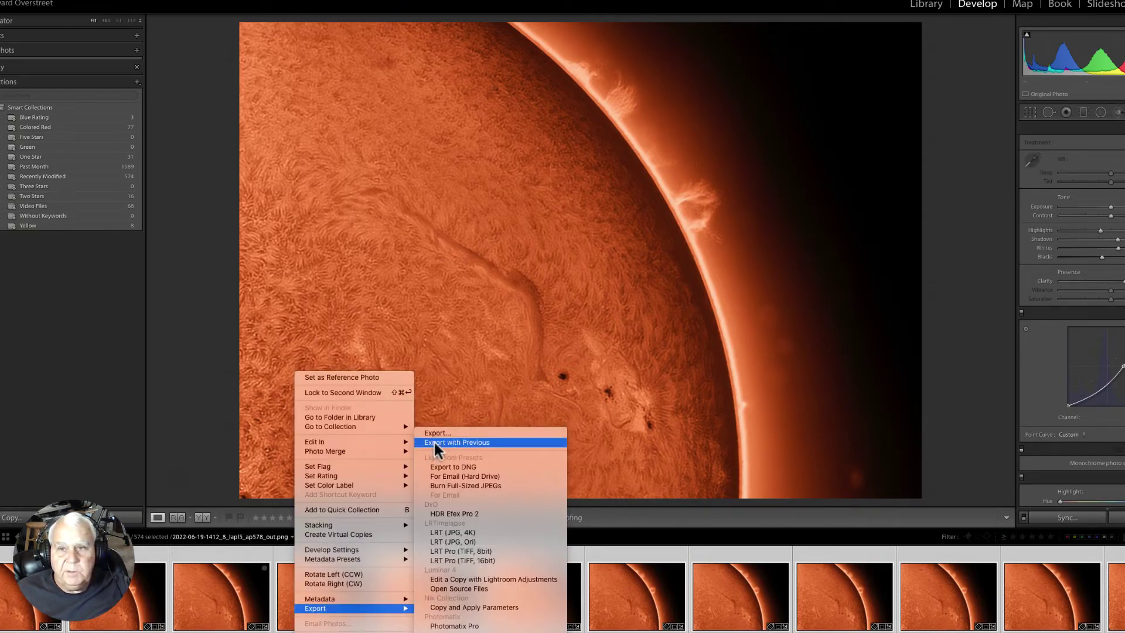
left_click(927, 5)
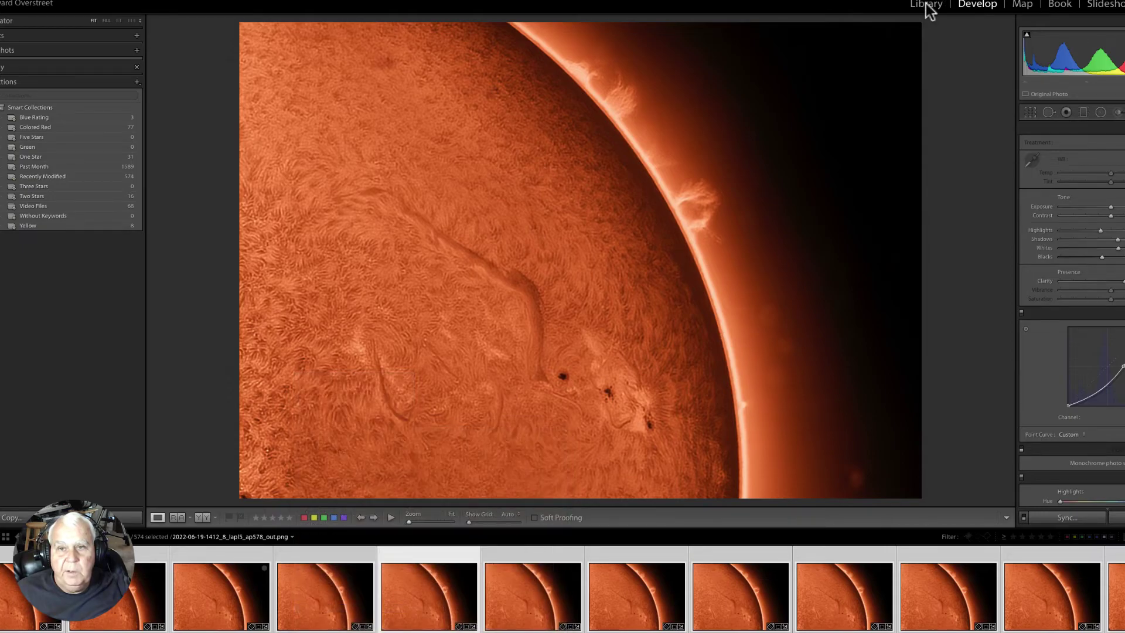
Open the export settings for all selected photos from the Library and browse the destination to ASTRO IV/2022/6-JUN/6-19-22_SunSpot_Rim.
left_click(927, 6)
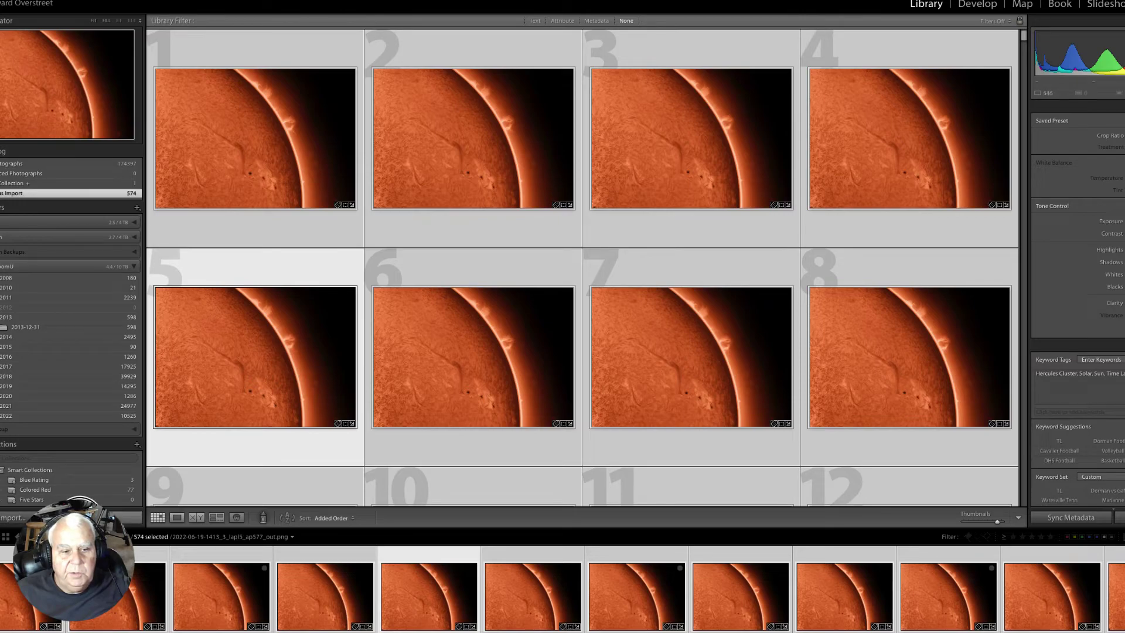
key("super+shift+e")
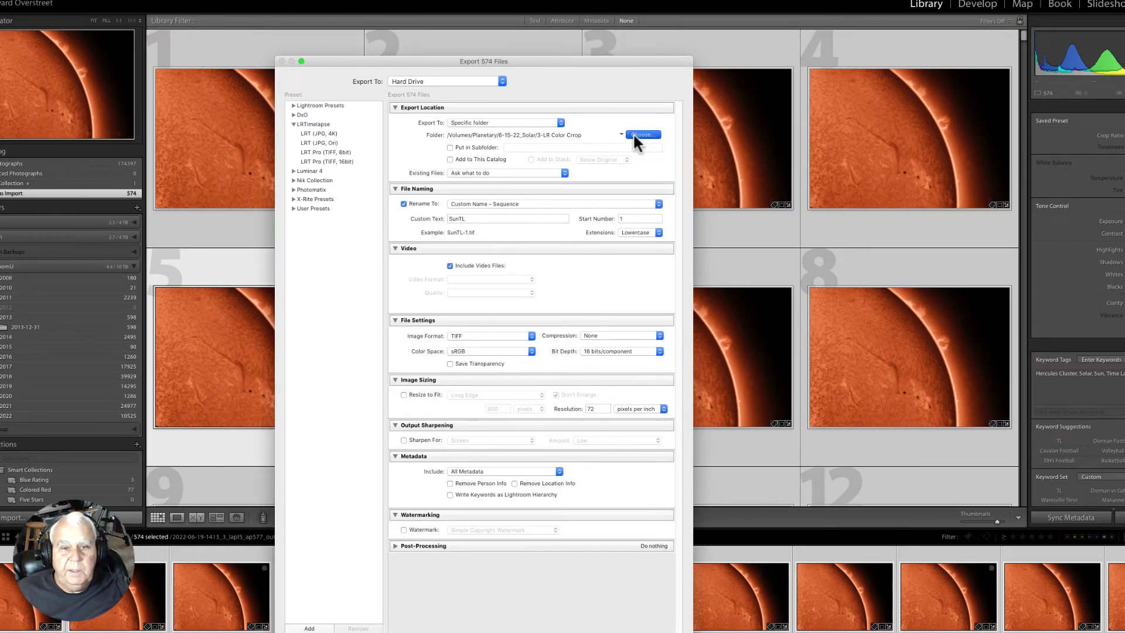
left_click(634, 134)
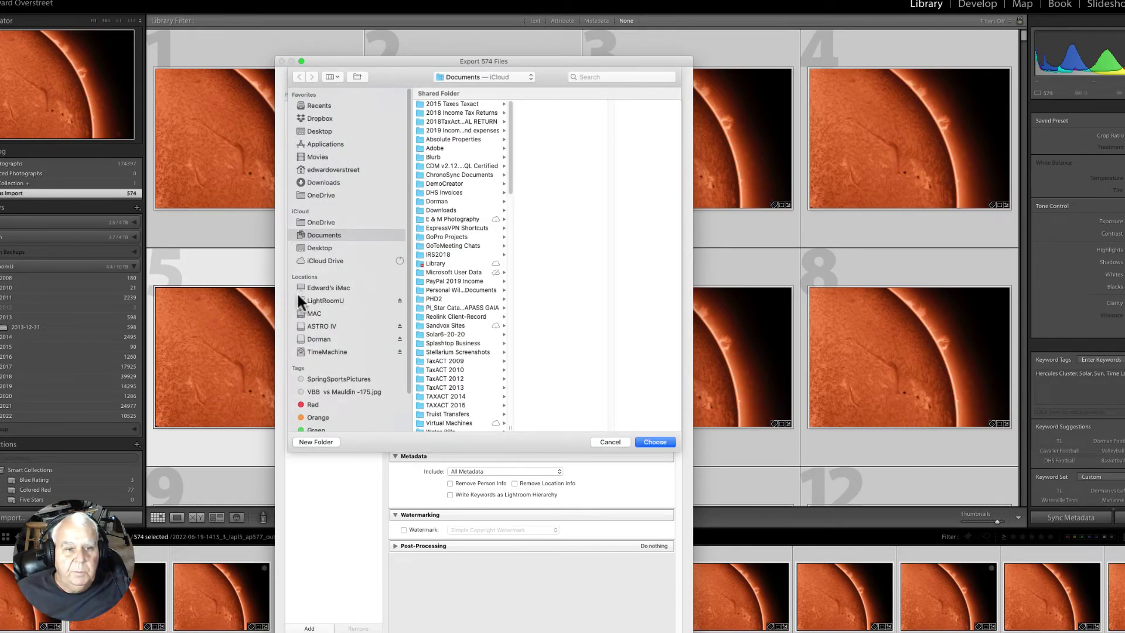
left_click(309, 328)
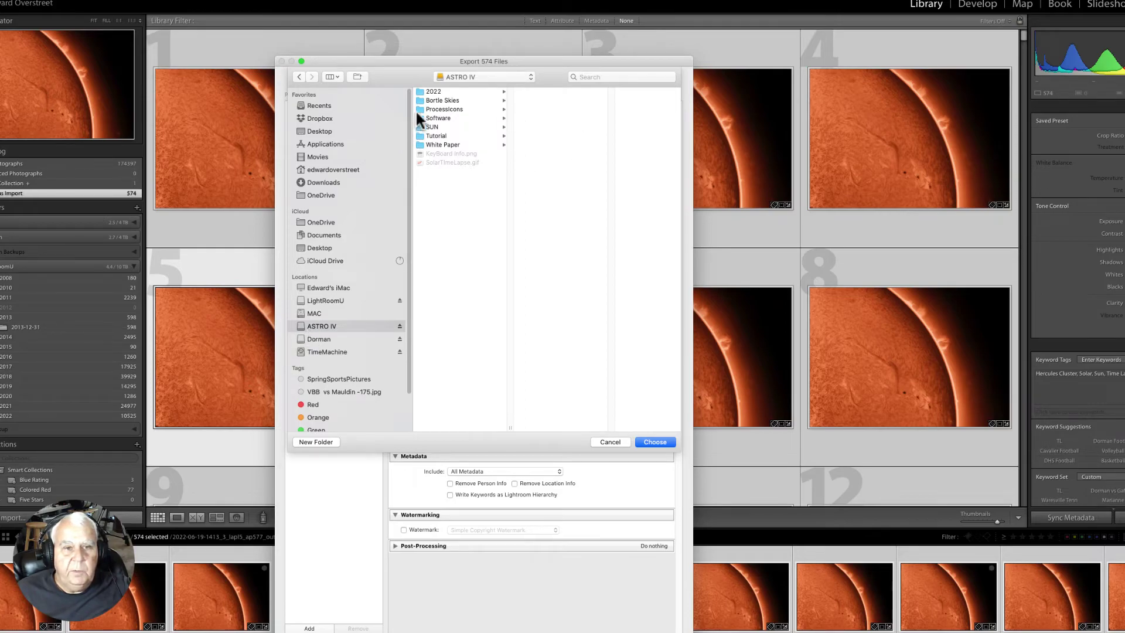
left_click(439, 92)
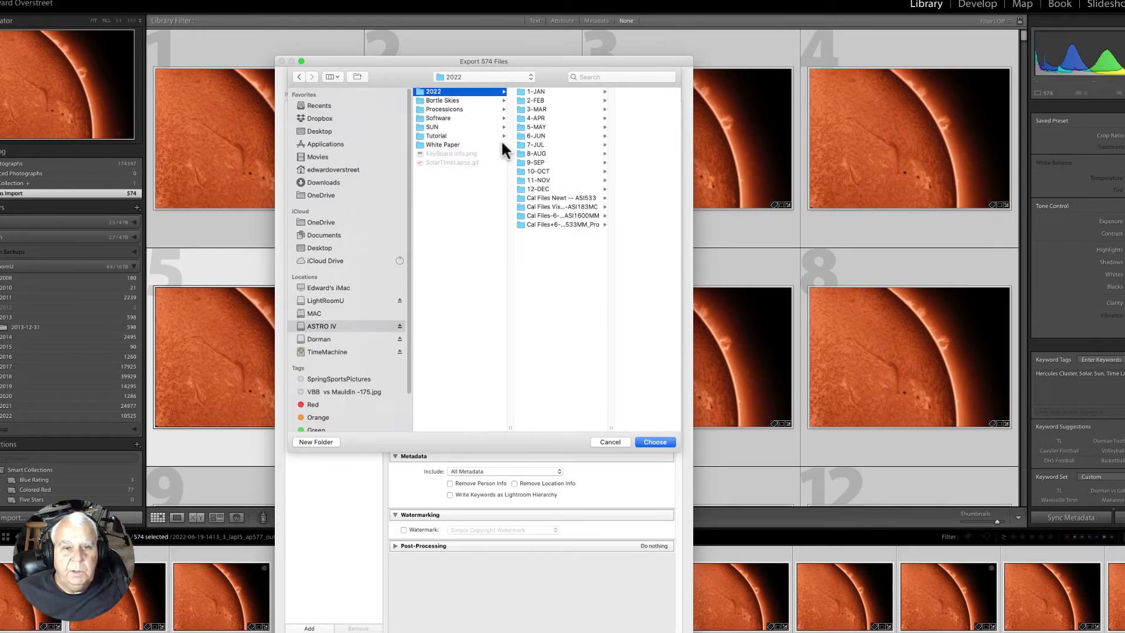
left_click(540, 134)
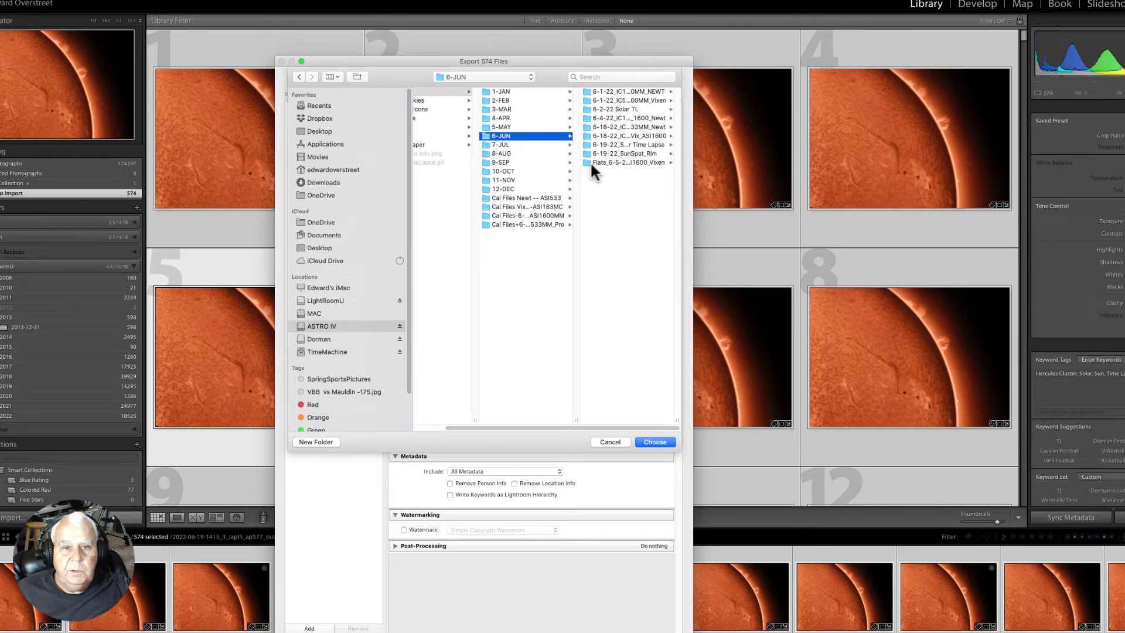
left_click(605, 153)
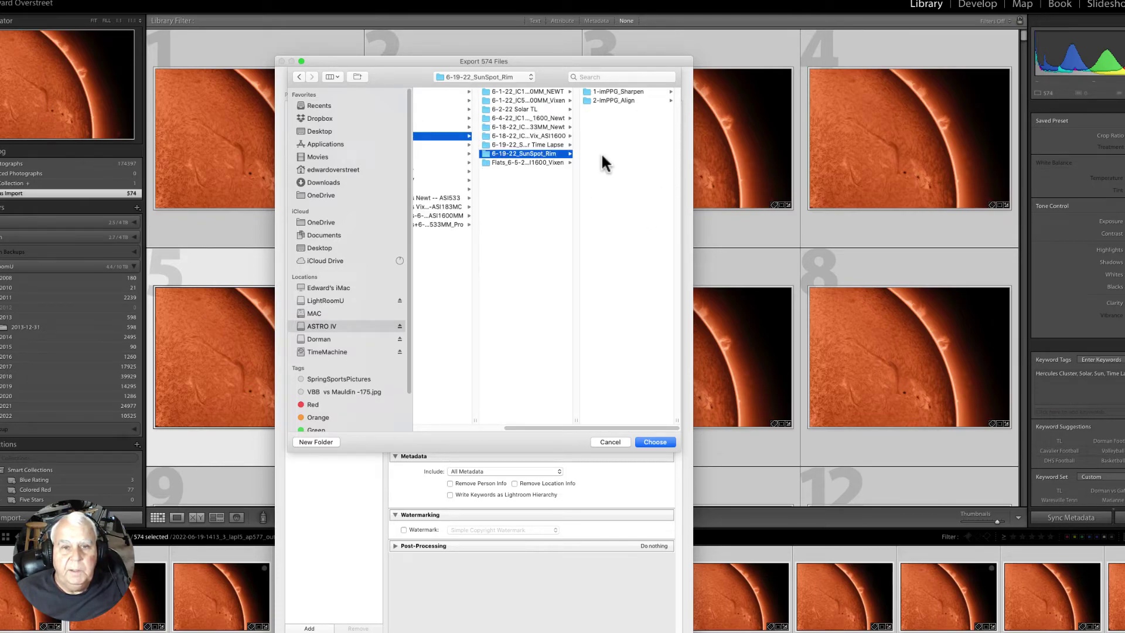
Create a folder named 3-LR_Color_Sharpen_Crop inside 6-19-22_SunSpot_Rim and choose it as the export destination.
left_click(311, 441)
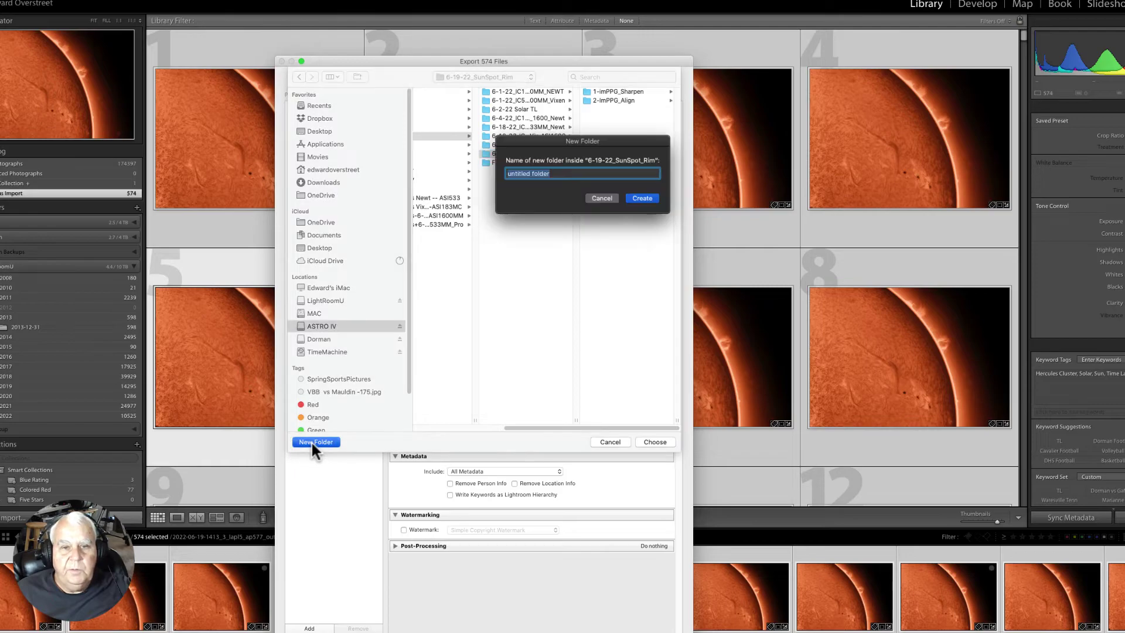
type("3")
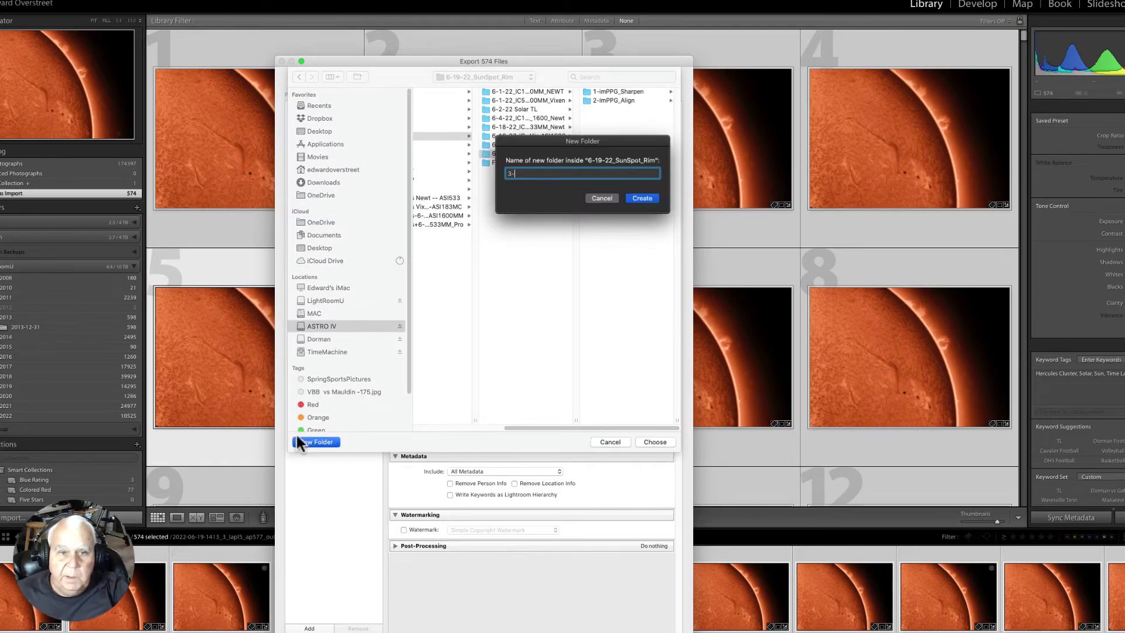
type("-LR")
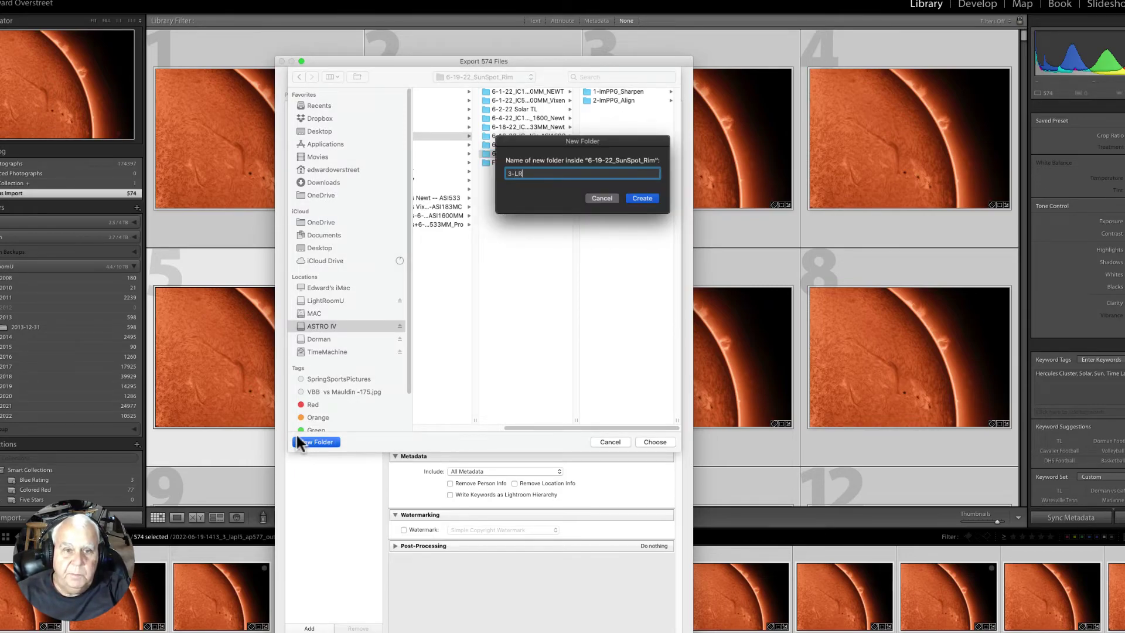
type("_Color")
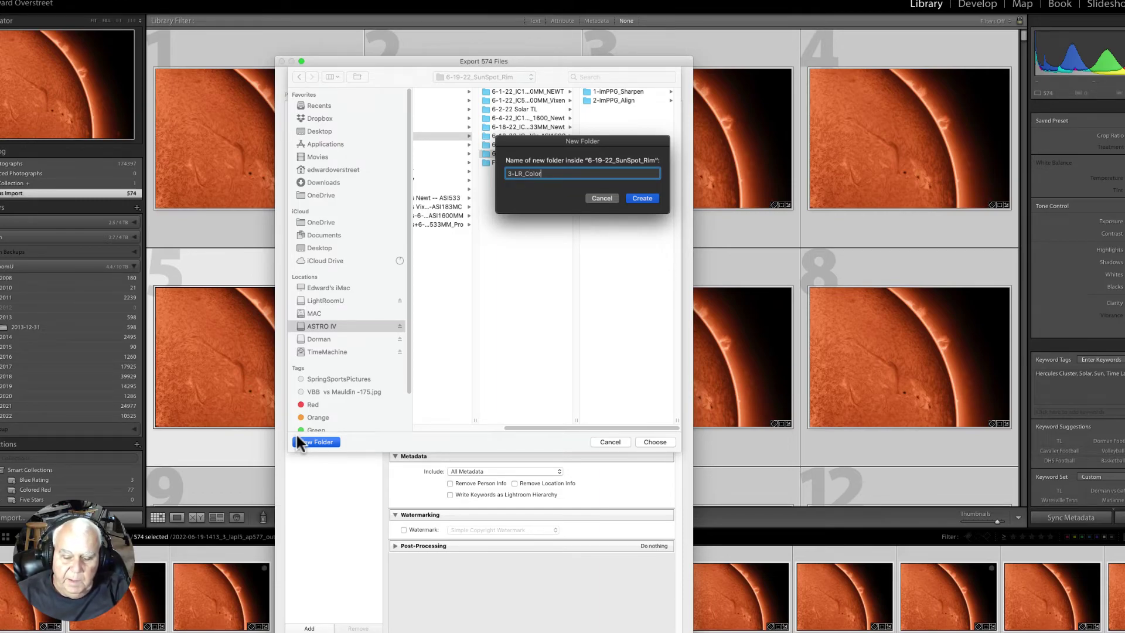
type("_Sharpe")
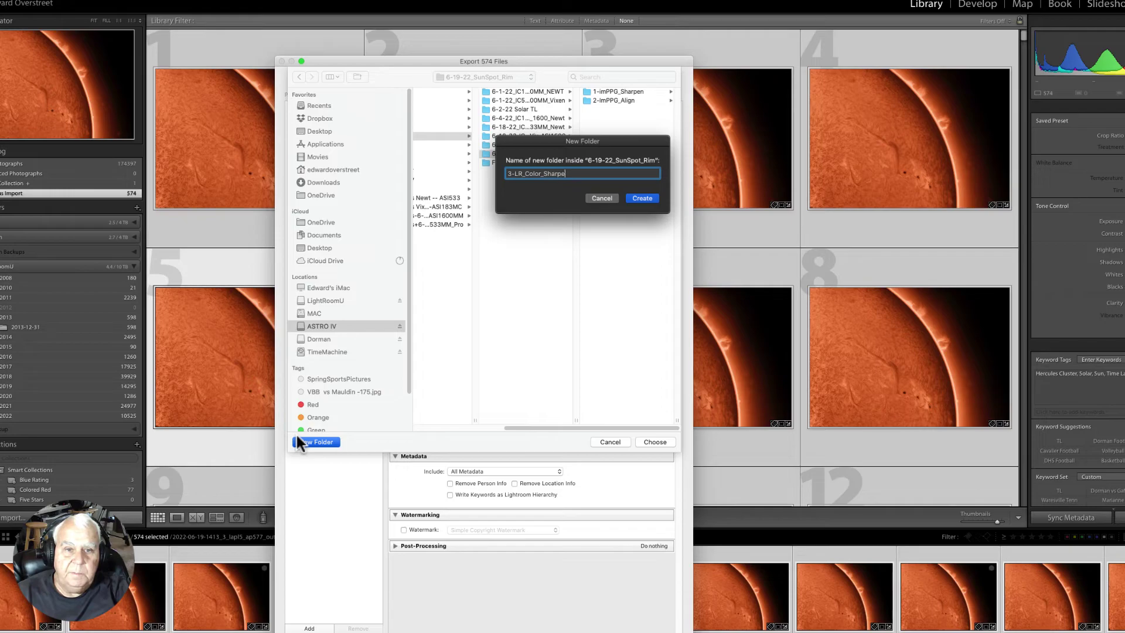
type("n_Crop")
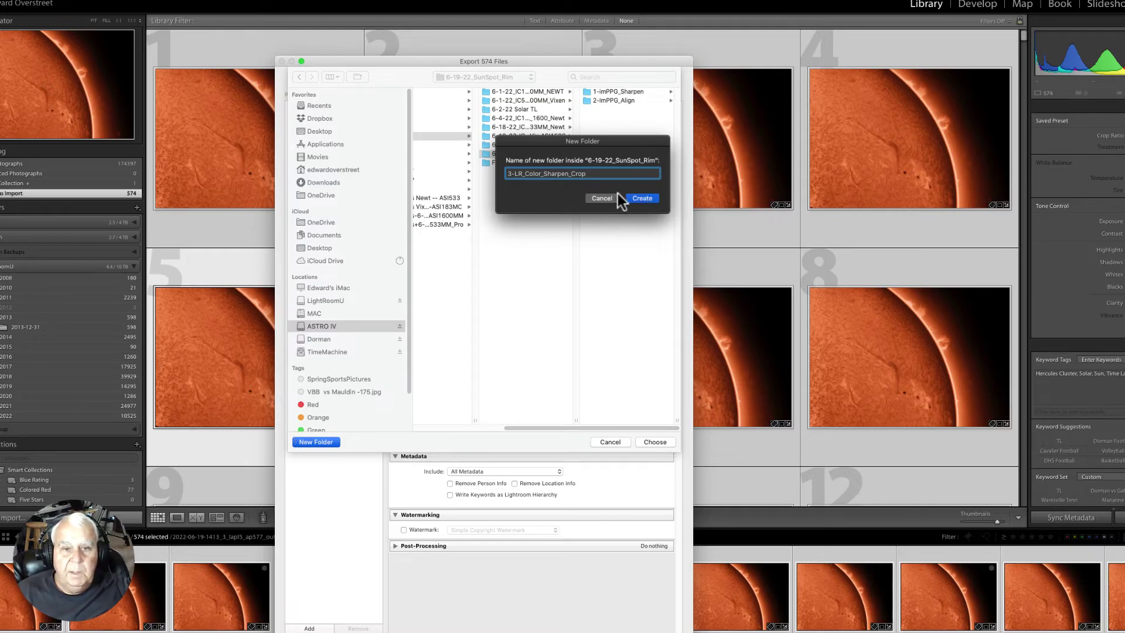
left_click(642, 199)
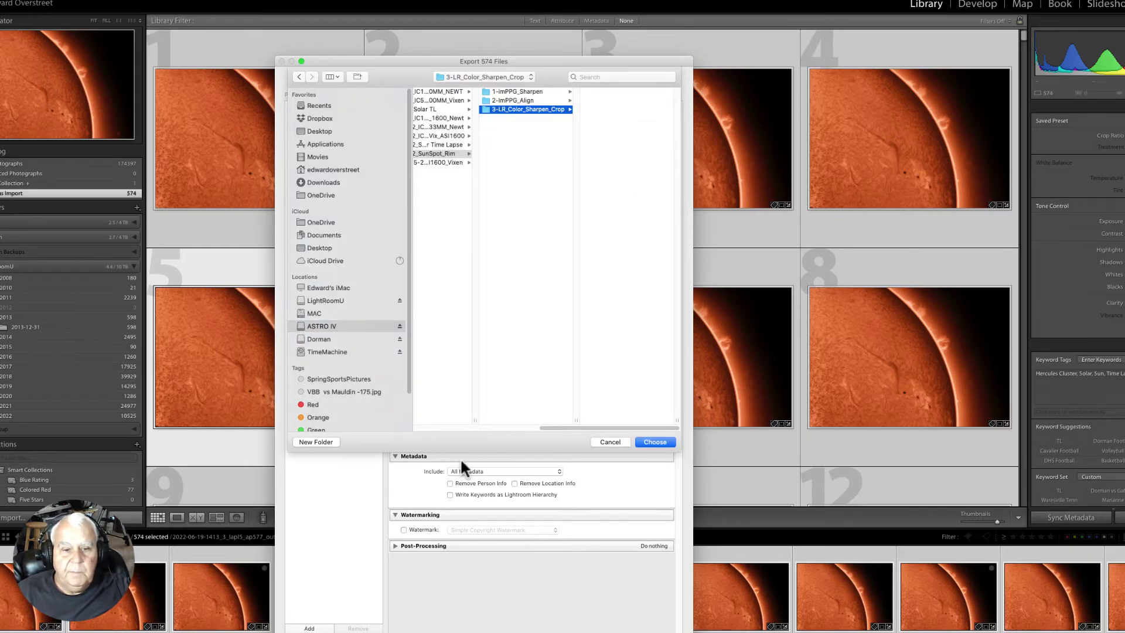
left_click(652, 441)
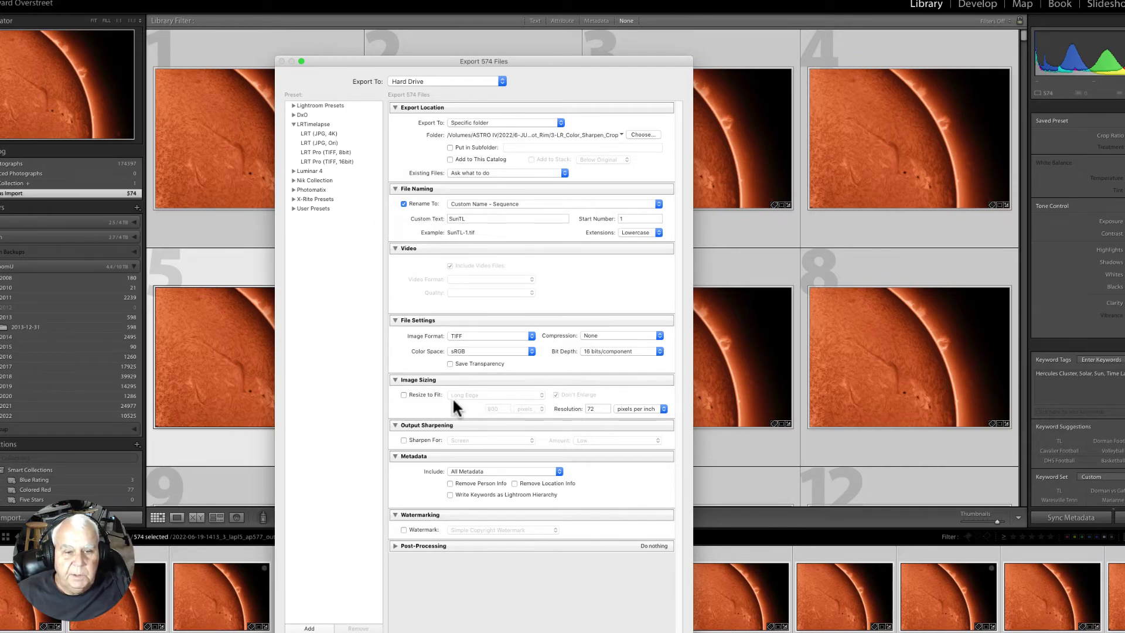
Set the export format to JPEG at quality 100 and 300 pixels per inch, and run the export.
left_click(532, 335)
left_click(458, 320)
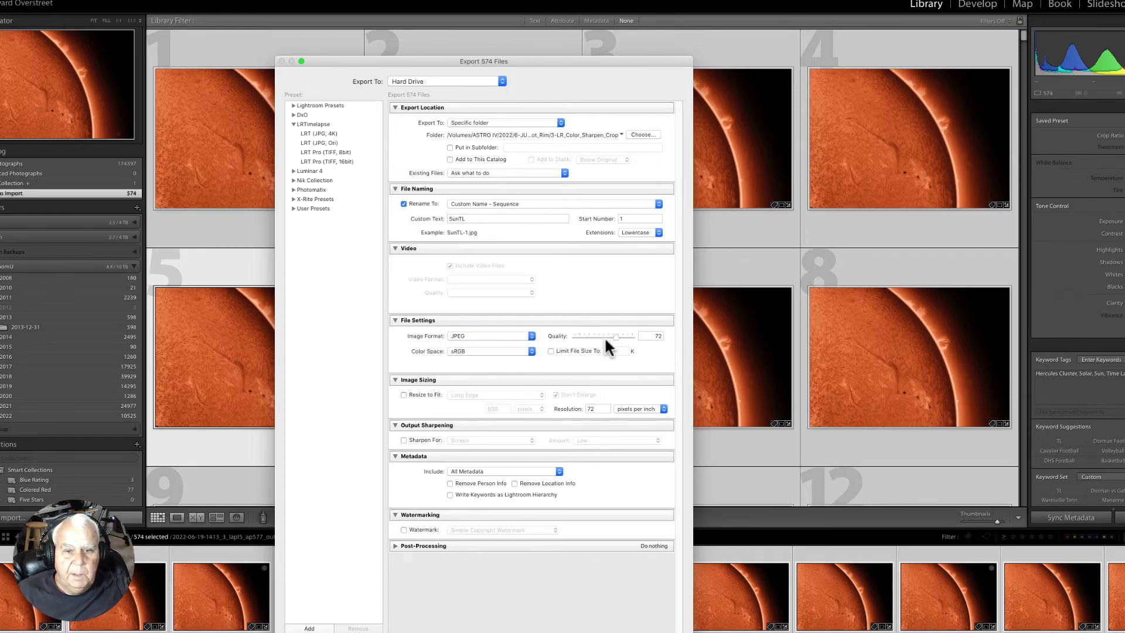
left_click_drag(616, 336, 643, 339)
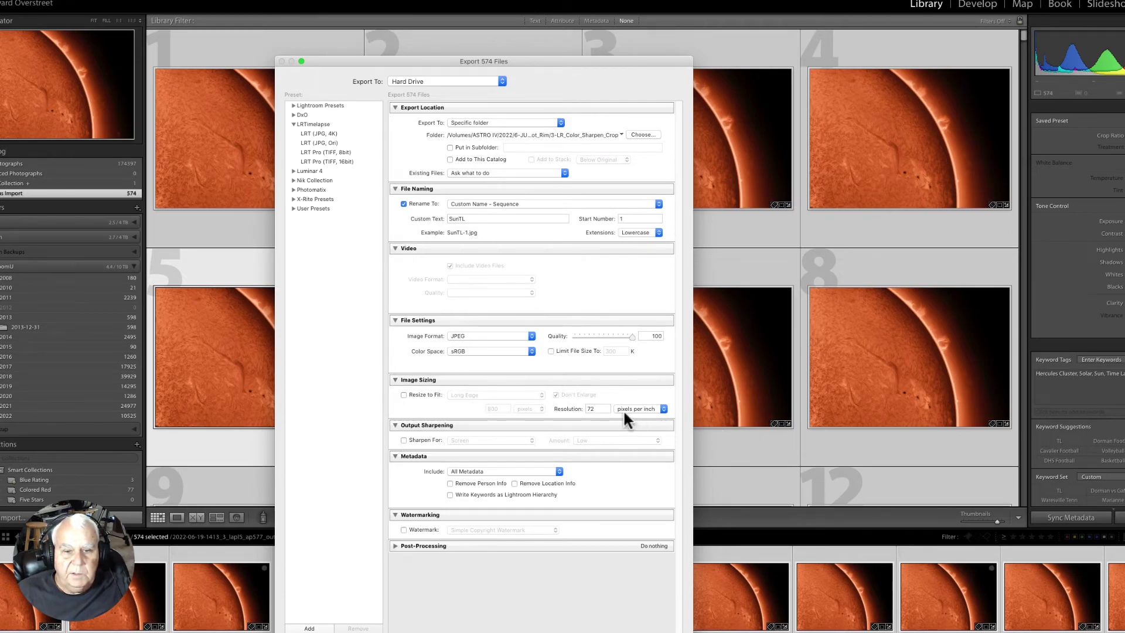
double_click(598, 409)
type("300")
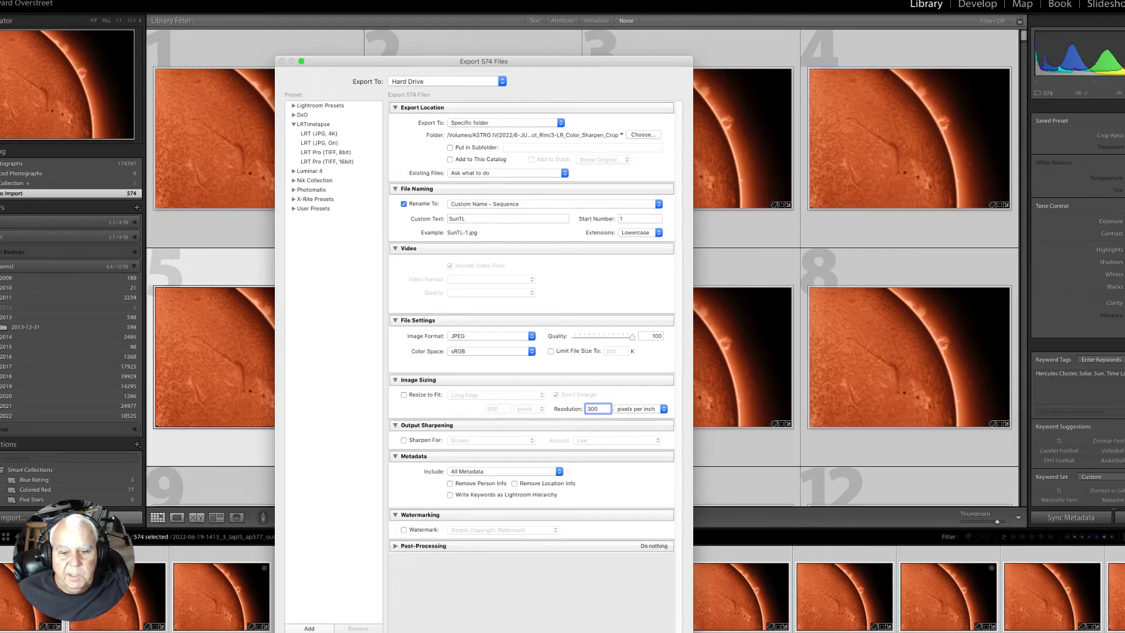
left_click(665, 629)
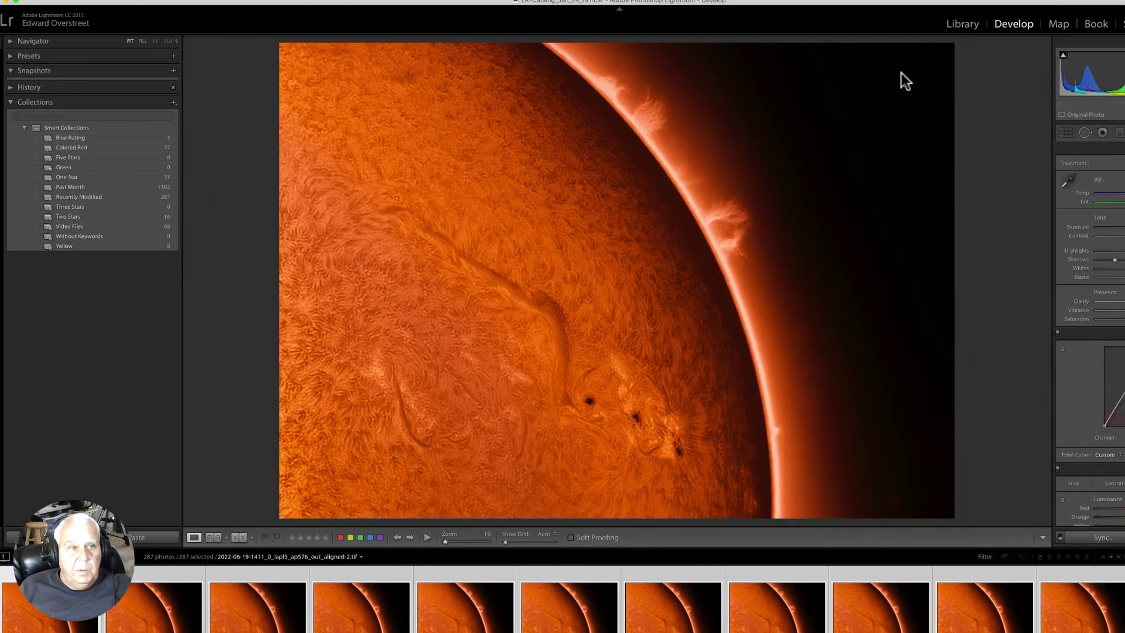
Quit Lightroom, switch to PIPP on the Astro 4 Workstation and close the duplicate PIPP window.
left_click(30, 2)
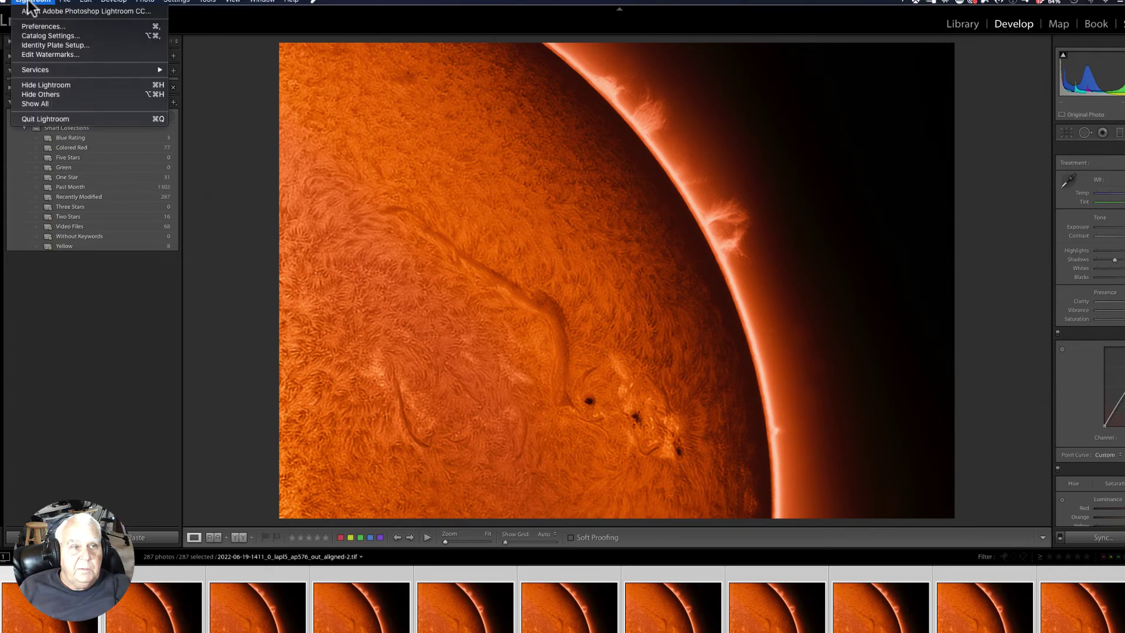
left_click(27, 115)
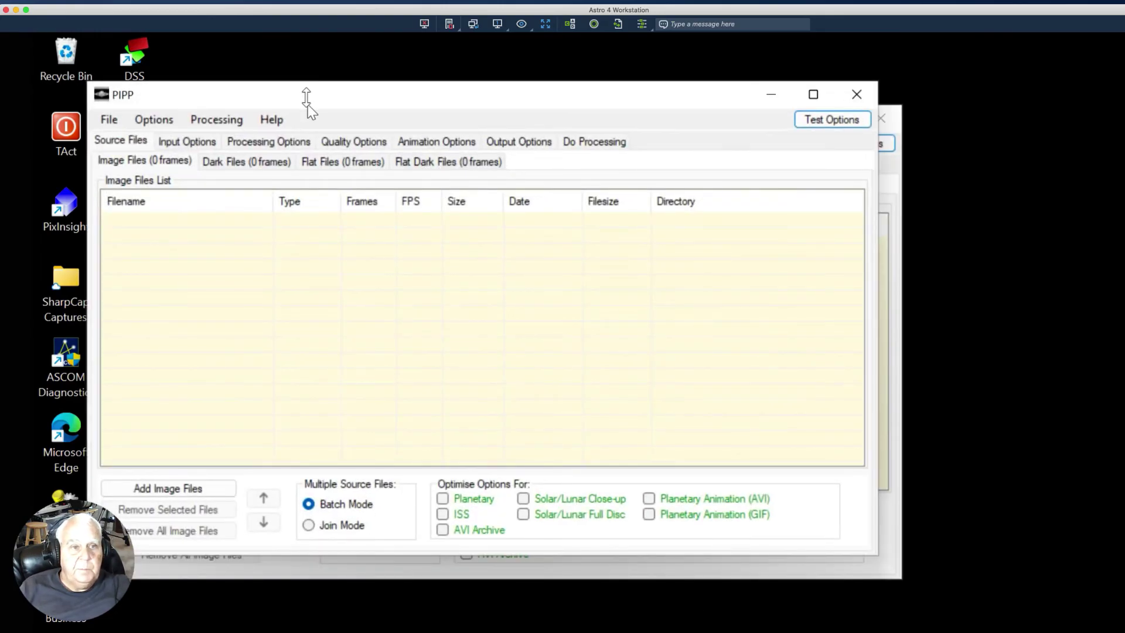
left_click(310, 63)
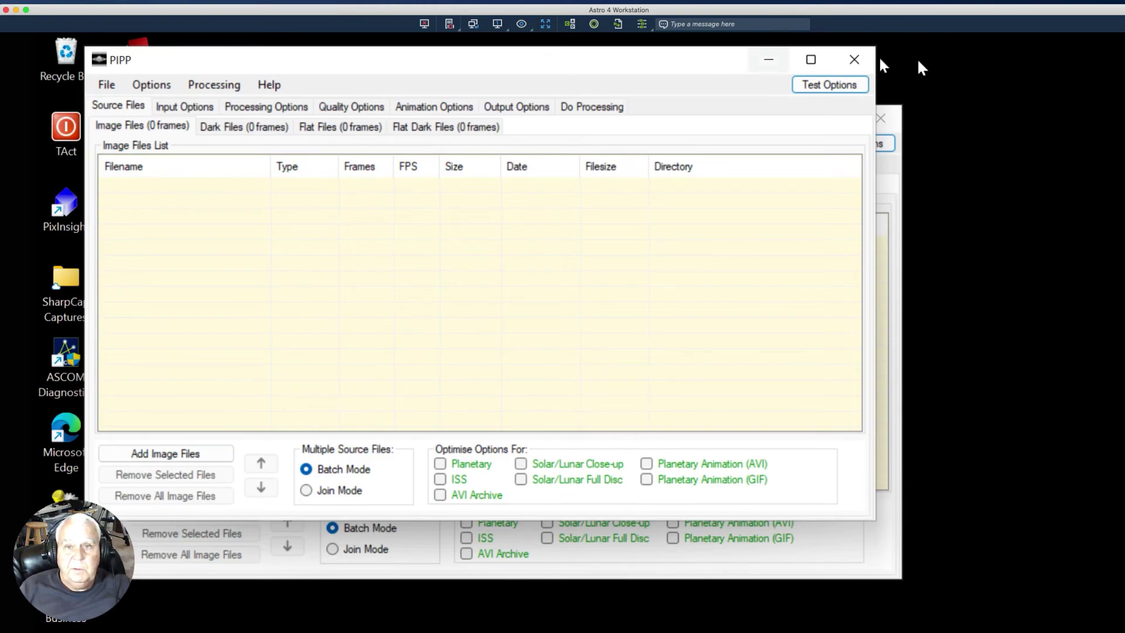
left_click(859, 61)
left_click(332, 114)
left_click_drag(333, 114, 312, 87)
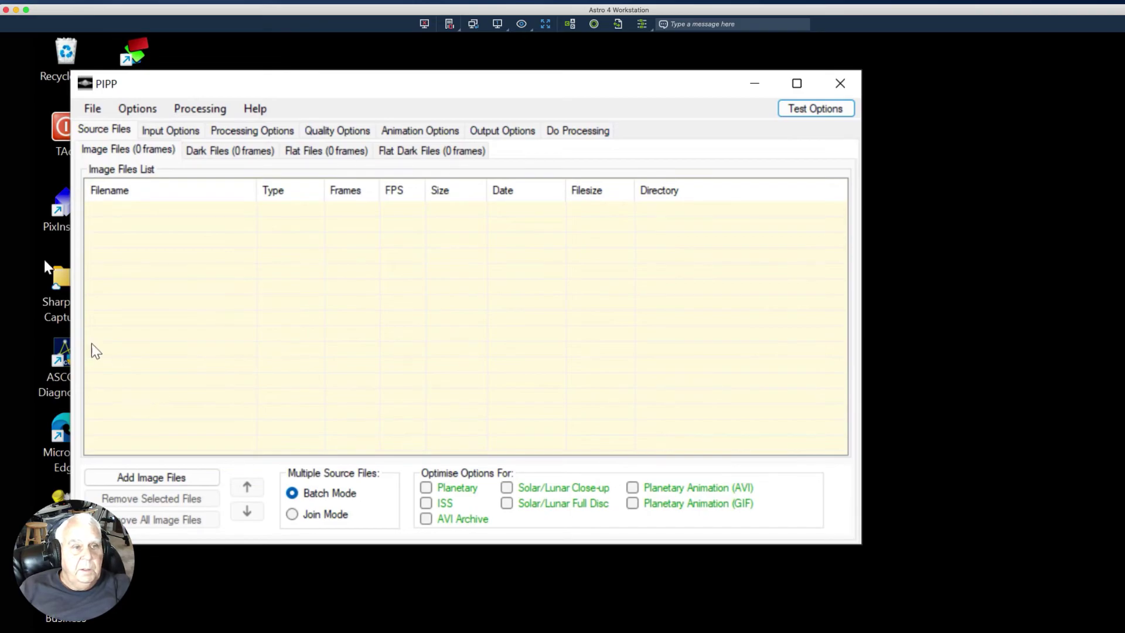
Add SunTL-1.jpg through SunTL-287.jpg from the 3-LR_Color_Sharpen_Crop folder as source images and dismiss the output frame preview.
left_click(127, 476)
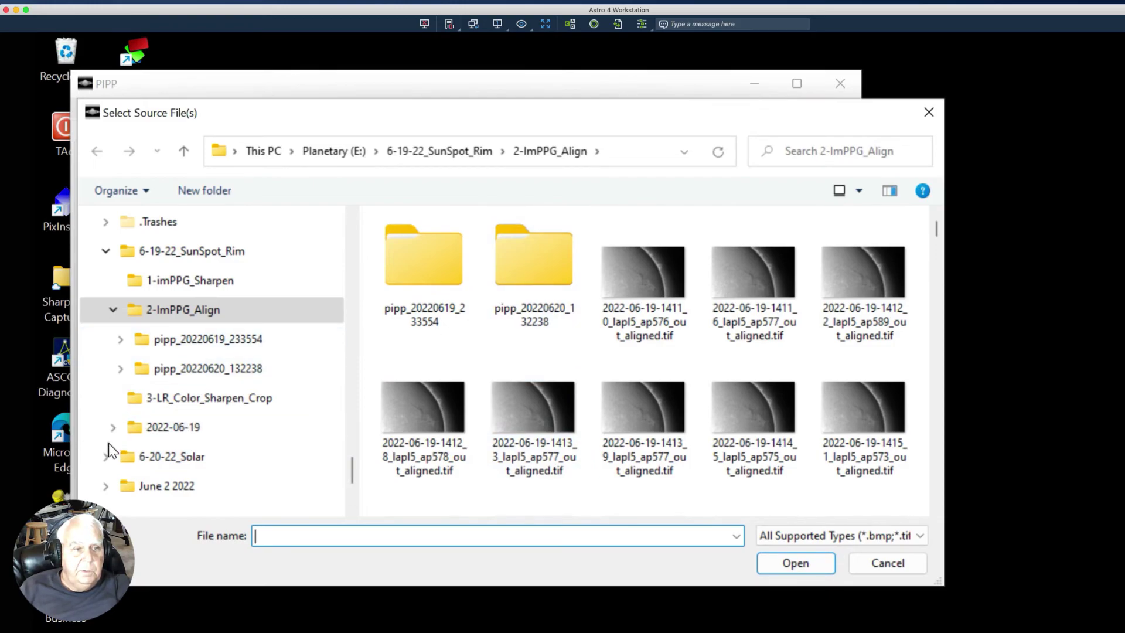
left_click(191, 398)
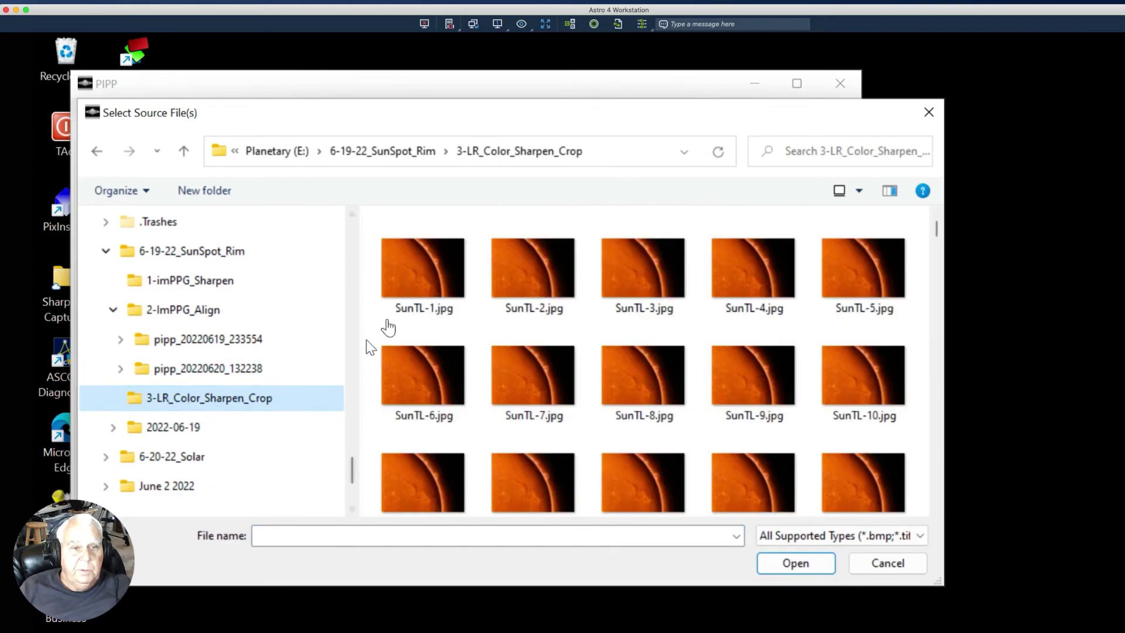
left_click(418, 283)
left_click_drag(938, 231, 930, 520)
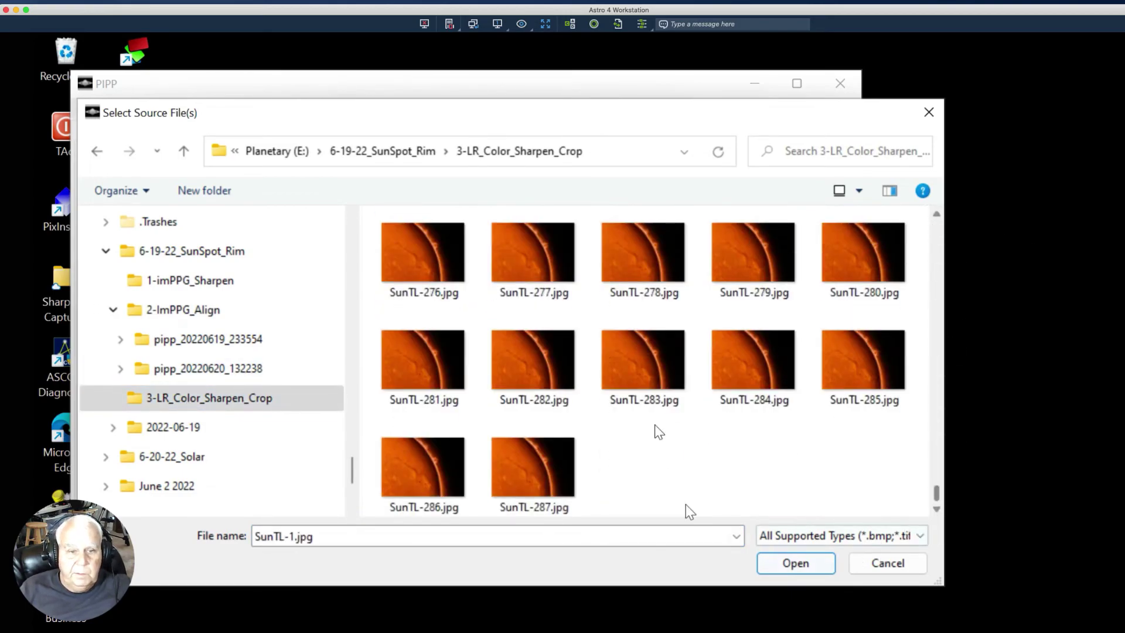
left_click(526, 460, "shift")
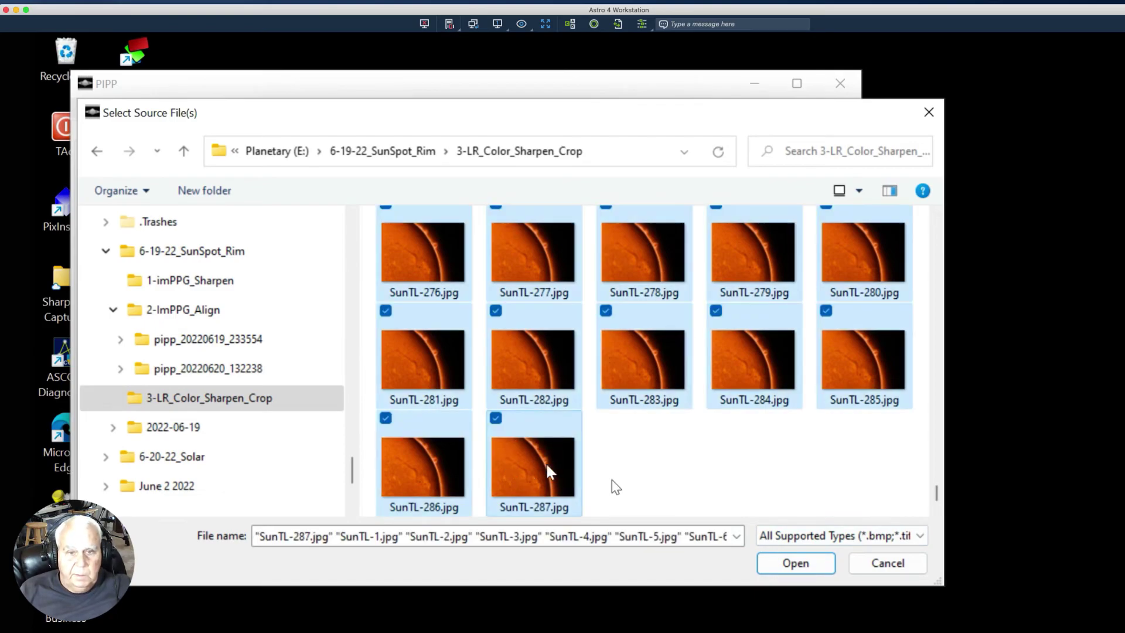
left_click(796, 564)
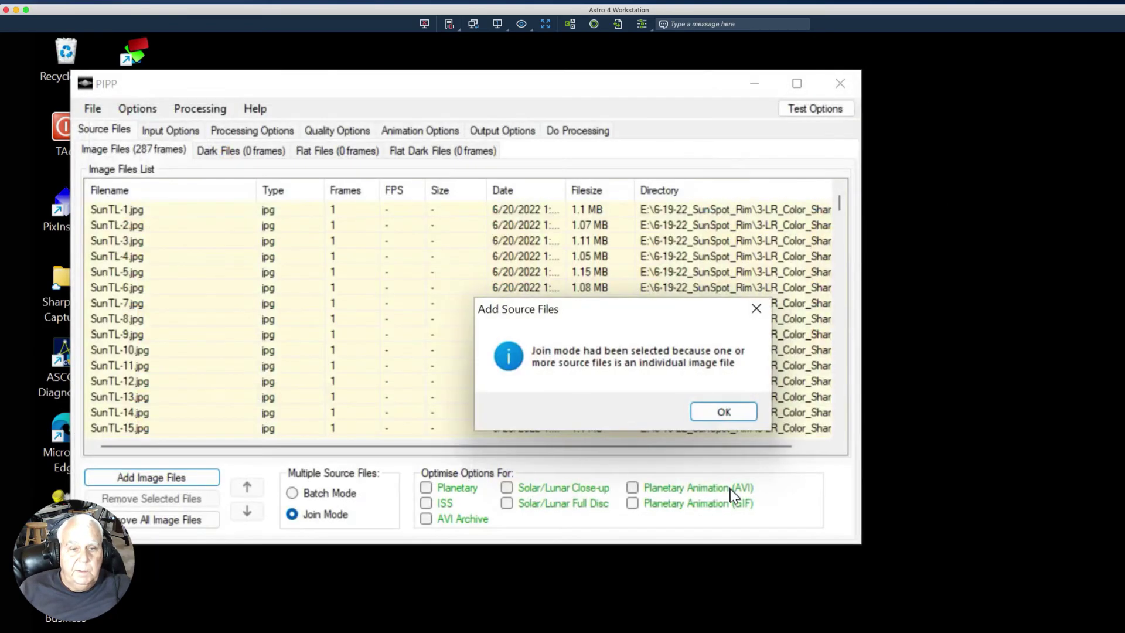
left_click(723, 412)
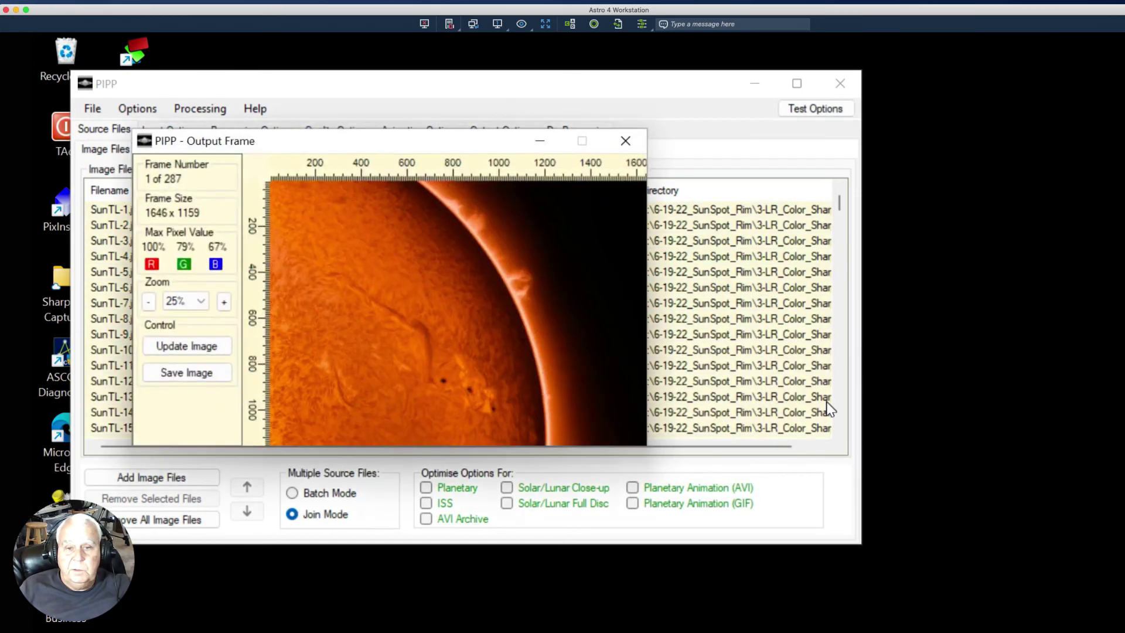
left_click_drag(291, 157, 842, 199)
left_click_drag(897, 171, 929, 161)
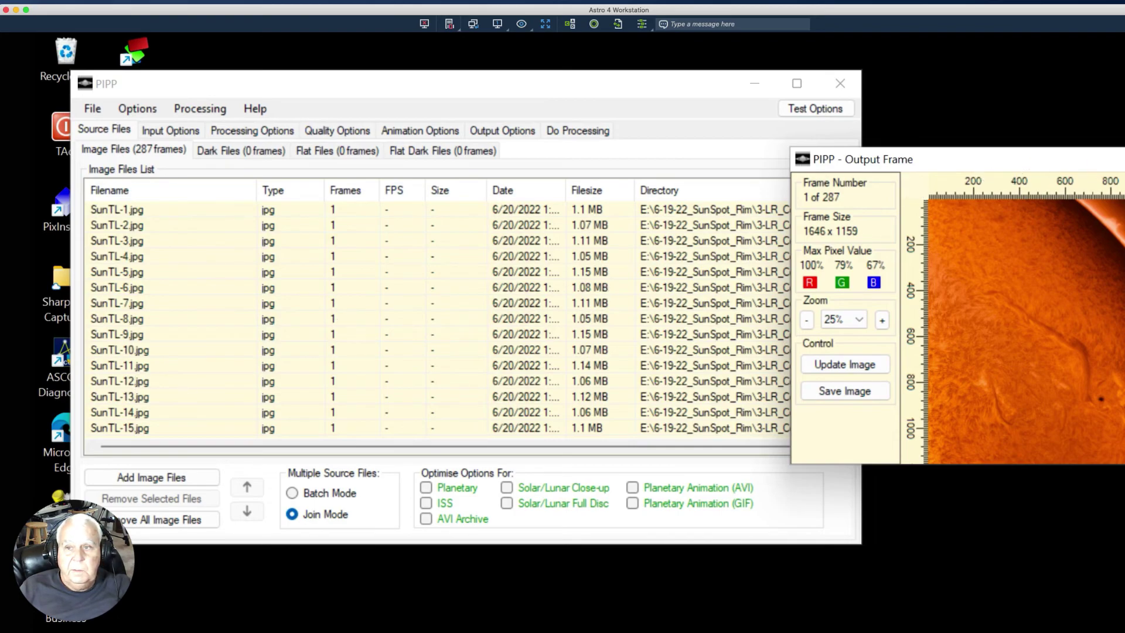
key("alt+F4")
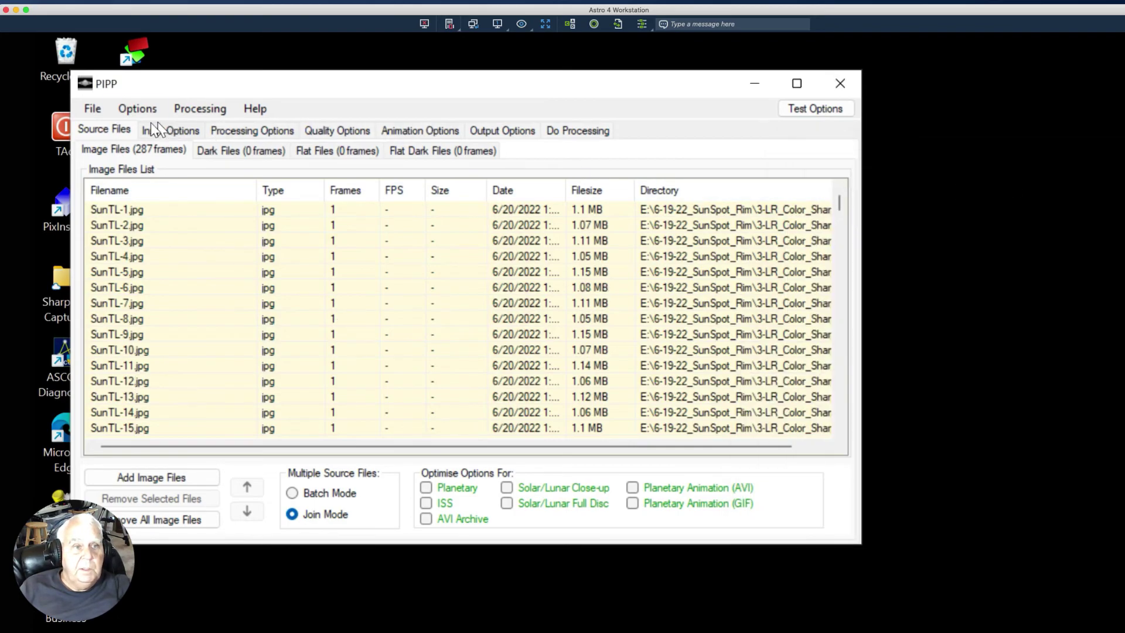
Enable reverse-order play after forward play and set the output to an animated GIF at 30 frames per second.
left_click(394, 132)
left_click(86, 246)
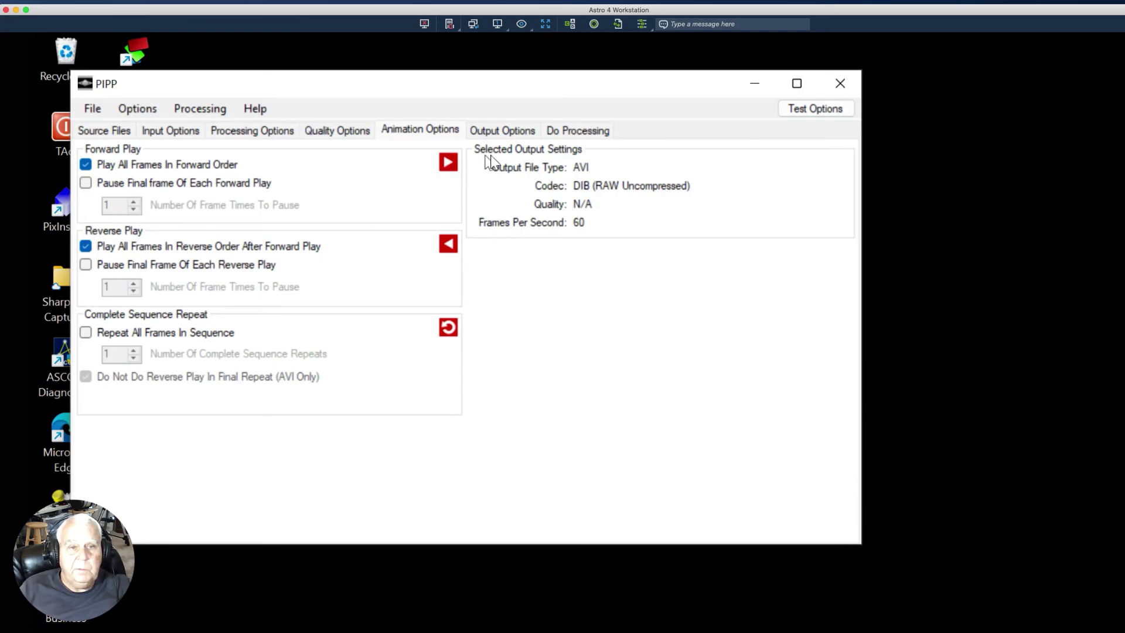
left_click(506, 133)
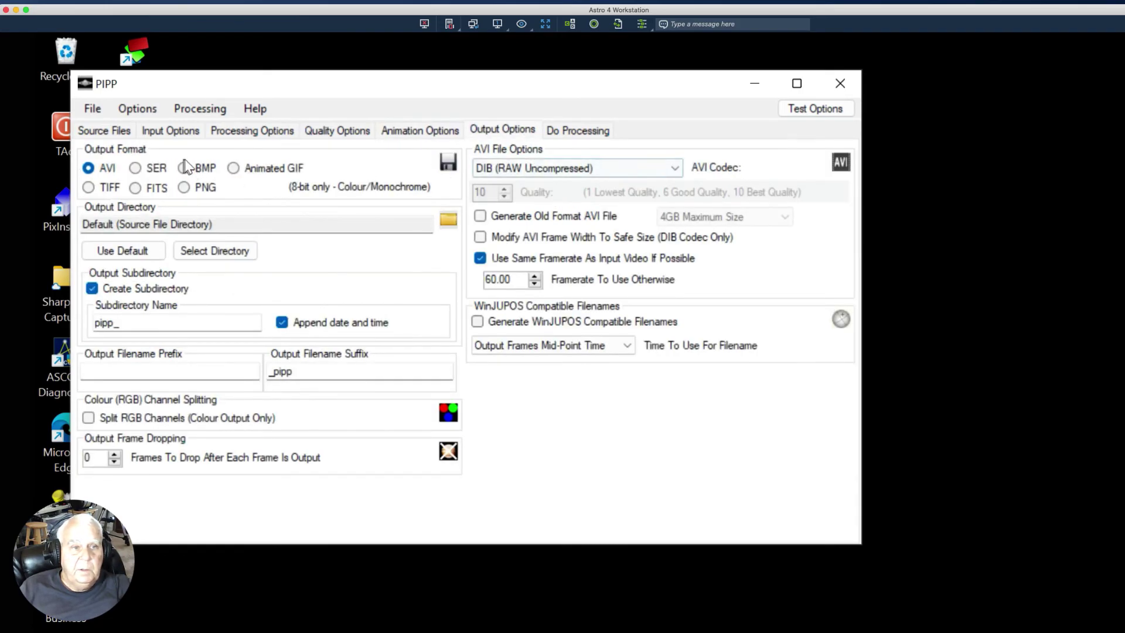
left_click(235, 168)
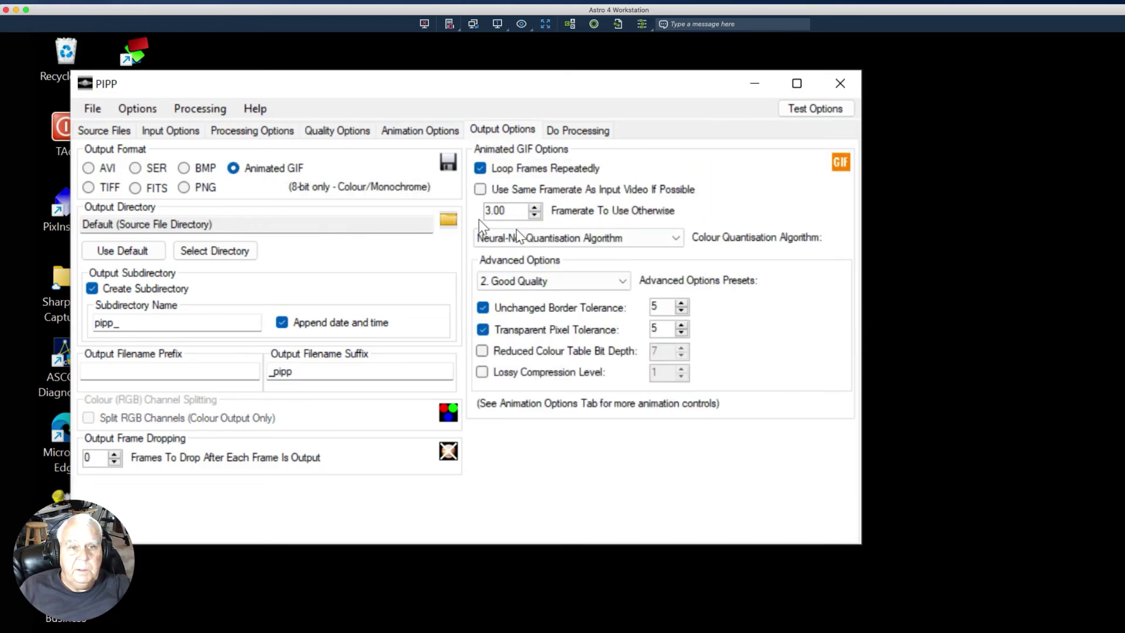
double_click(504, 217)
type("30")
Choose the 1. Maximum Quality preset for the GIF and start processing the frames.
left_click(527, 283)
left_click(624, 285)
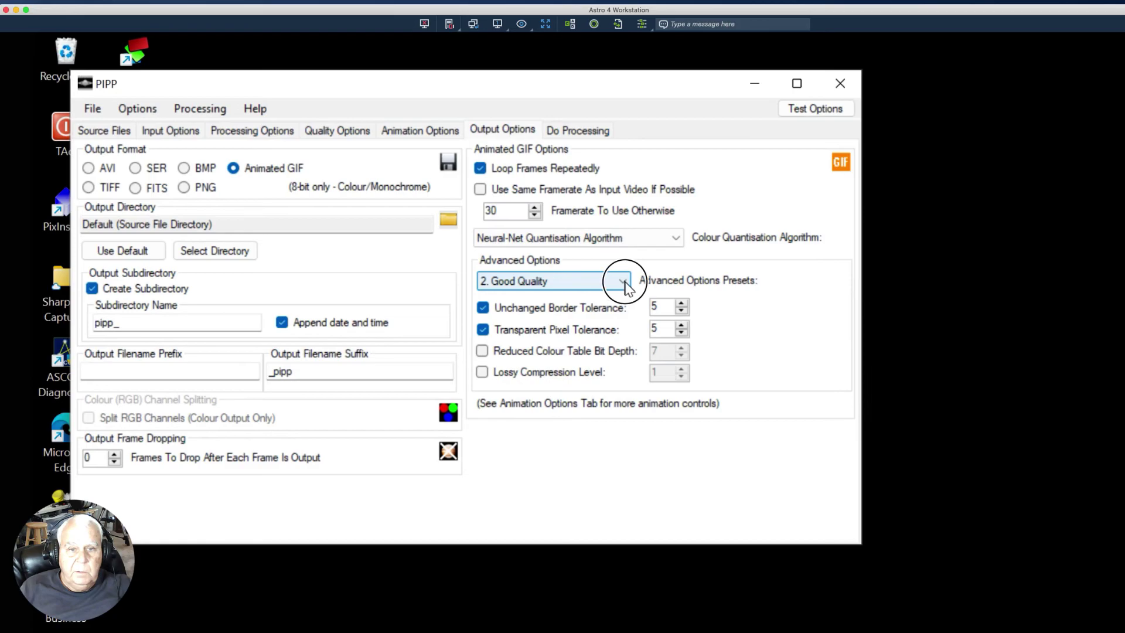
left_click(536, 300)
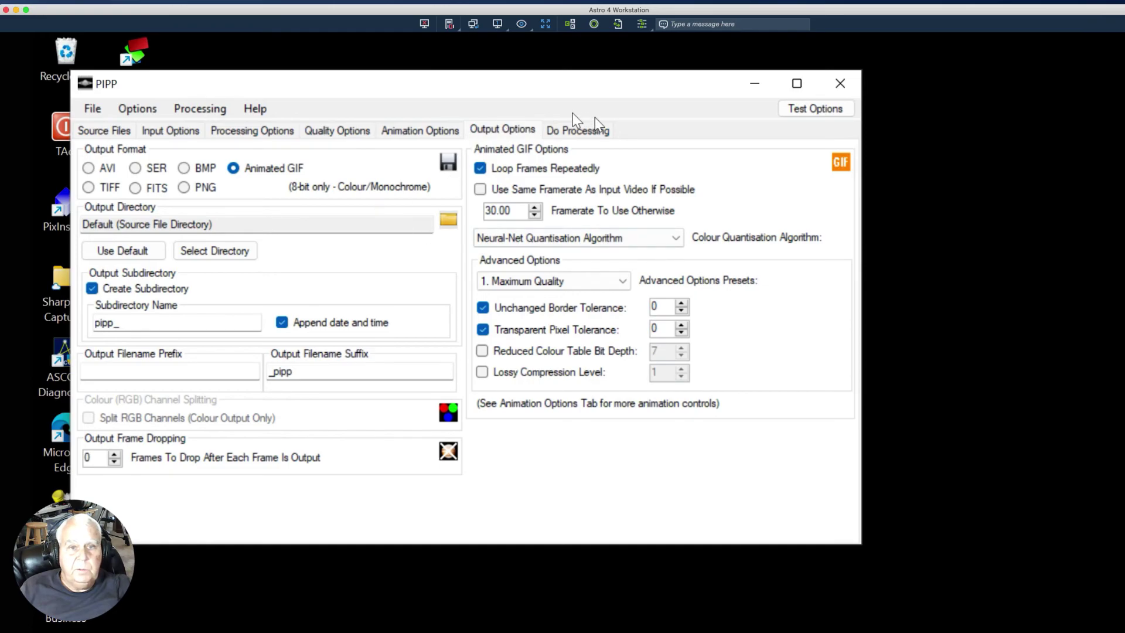
left_click(586, 131)
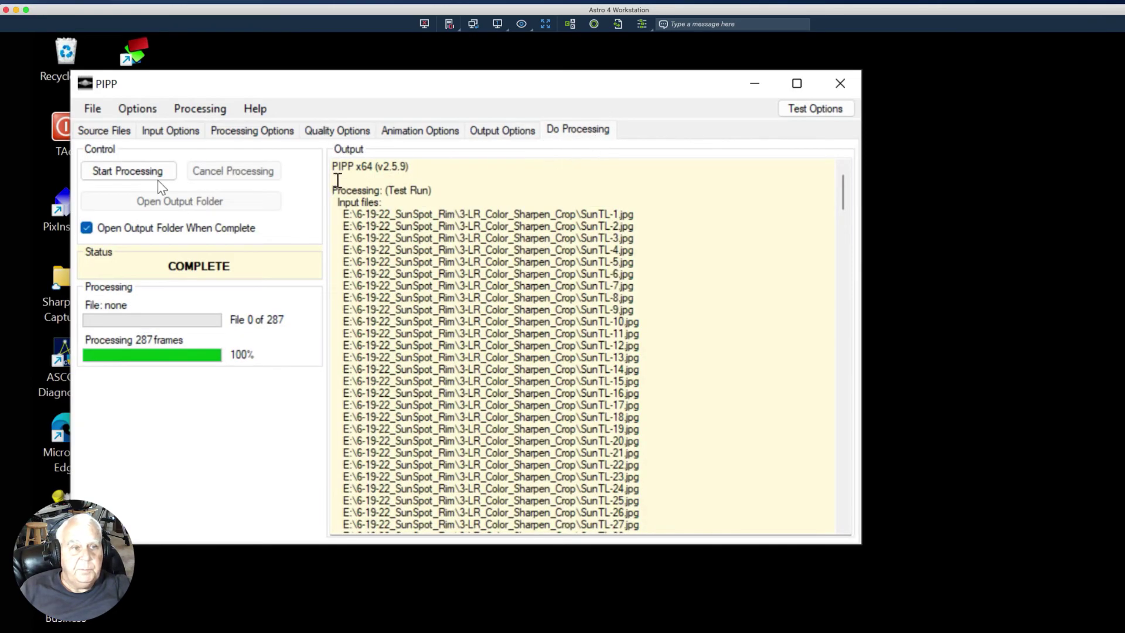
left_click(117, 176)
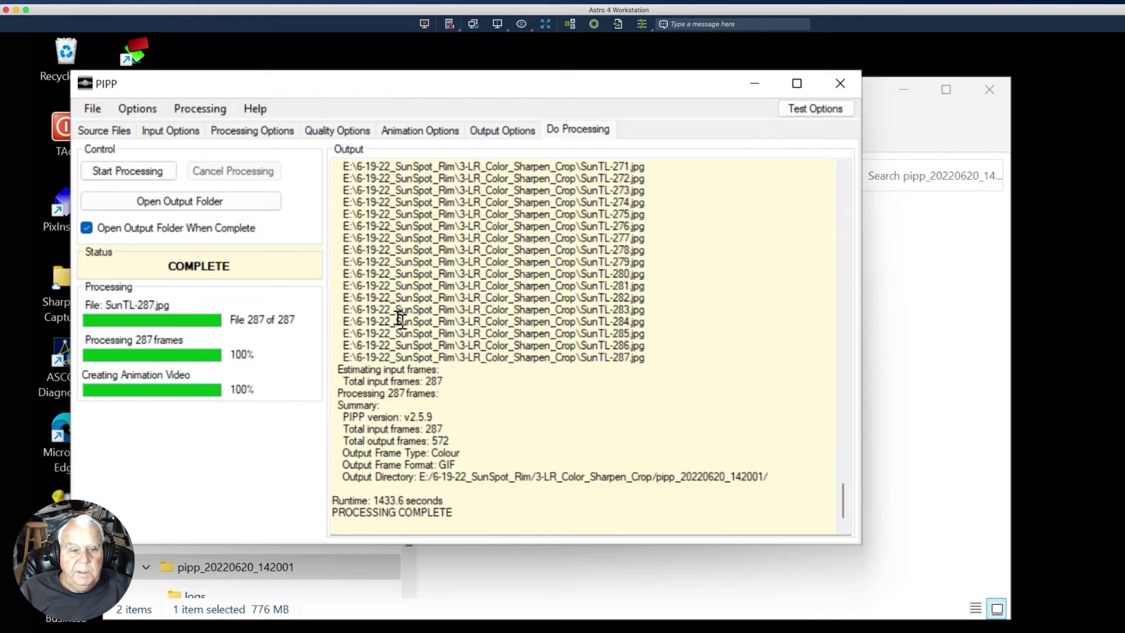
Open the finished SunTL-1_pipp.gif from the output folder to view the time lapse.
left_click(898, 119)
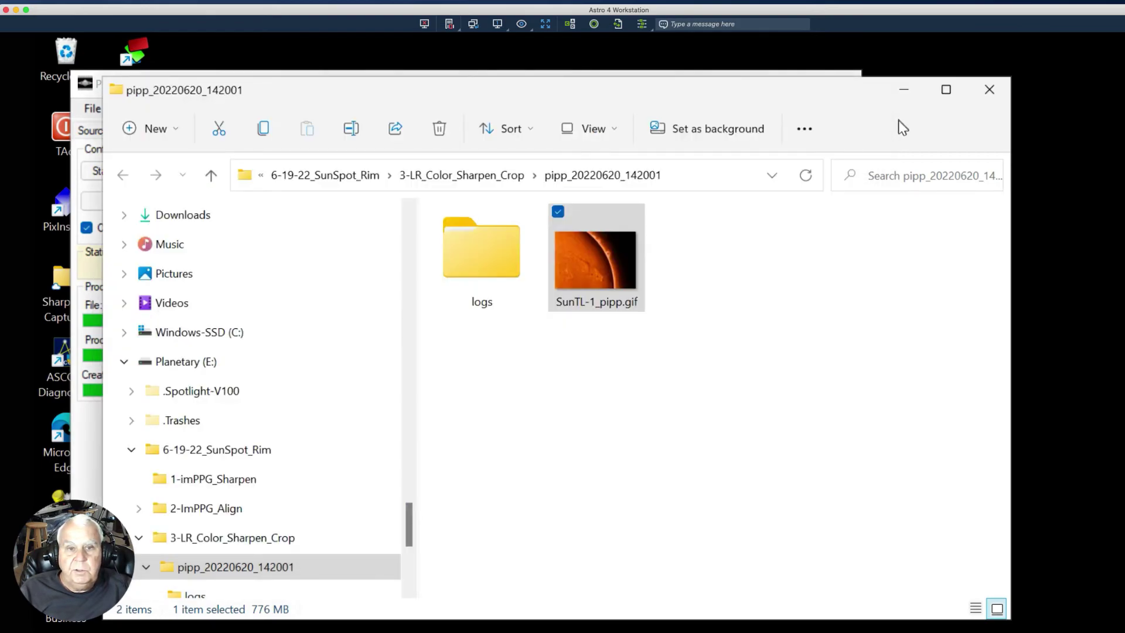
left_click(574, 274)
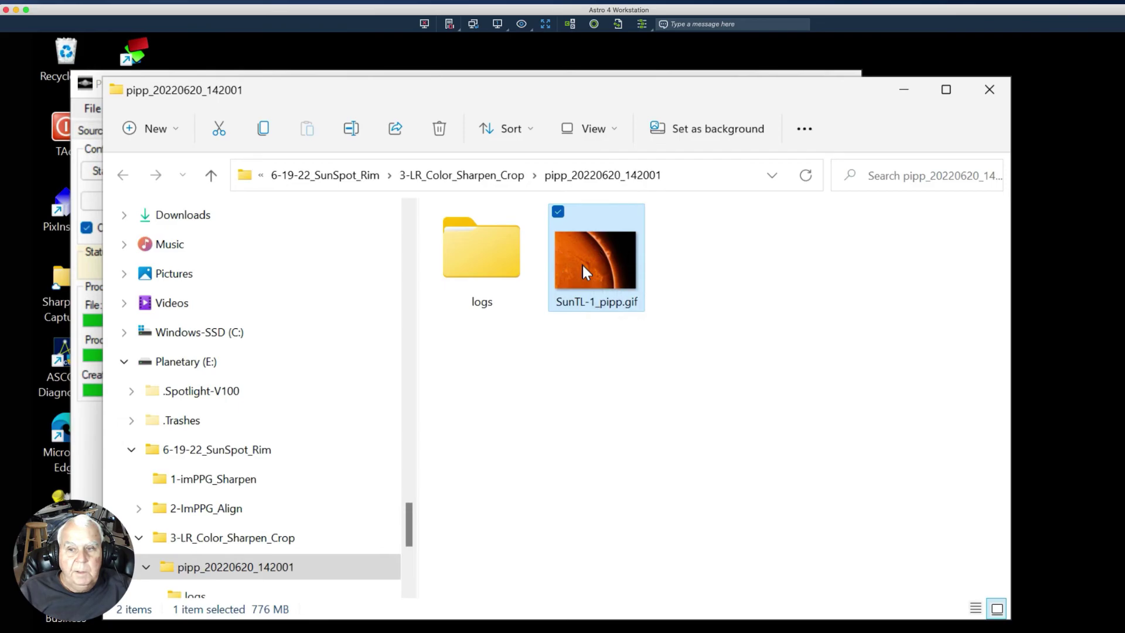
double_click(583, 261)
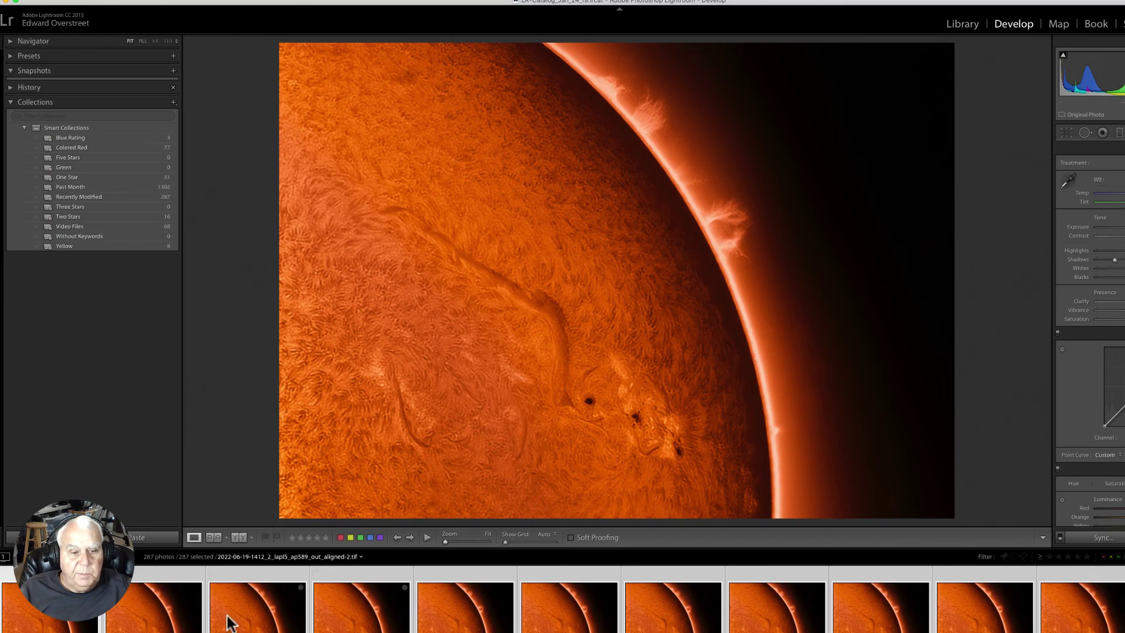
Open the export settings for the selected photos, with resolution 72 pixels per inch and the long edge resized to 1200 pixels.
right_click(227, 615)
mouse_move(301, 624)
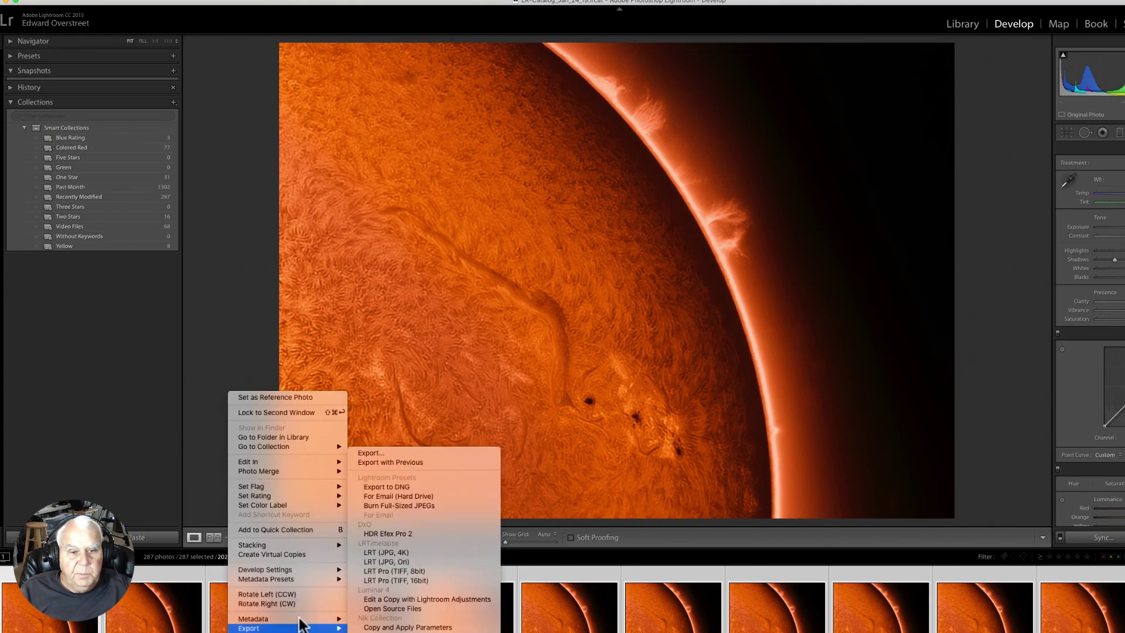
left_click(367, 452)
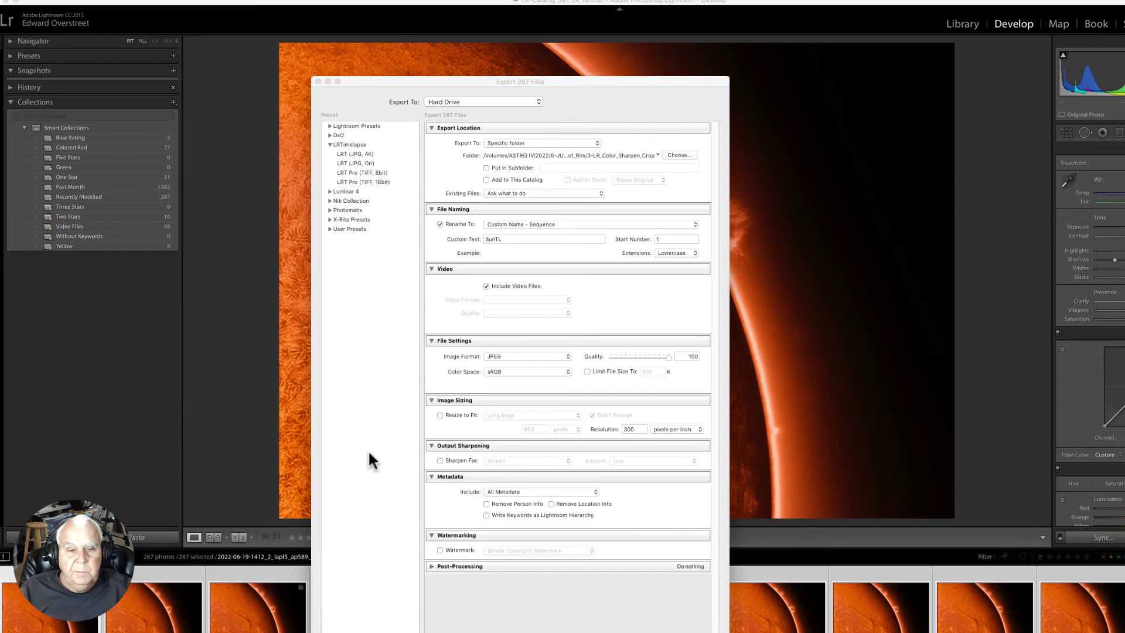
left_click(639, 430)
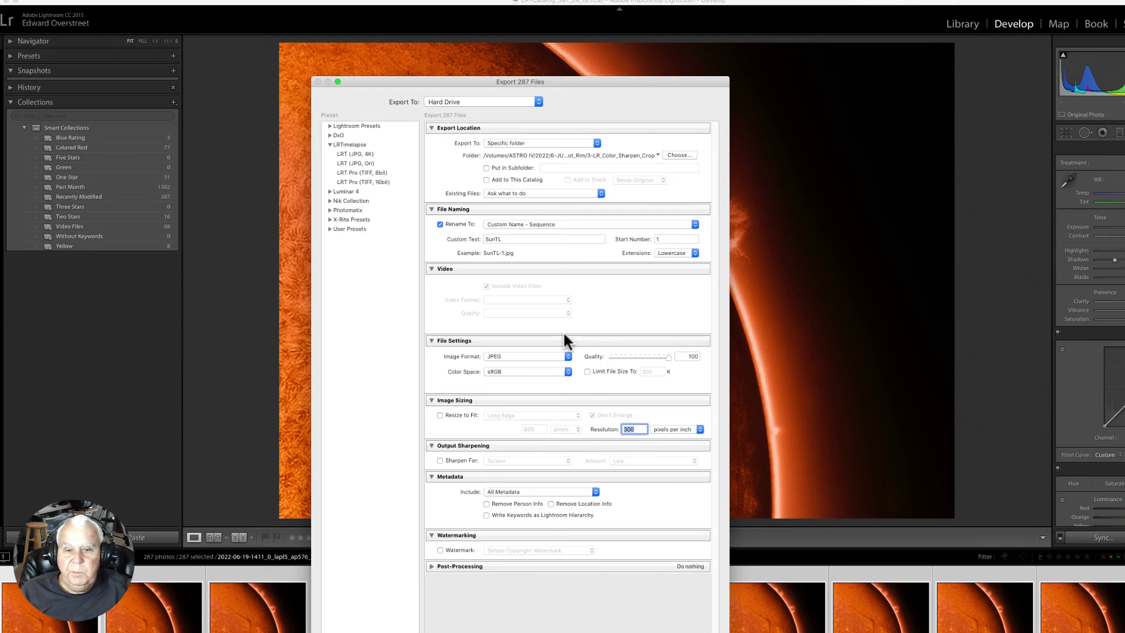
left_click(648, 429)
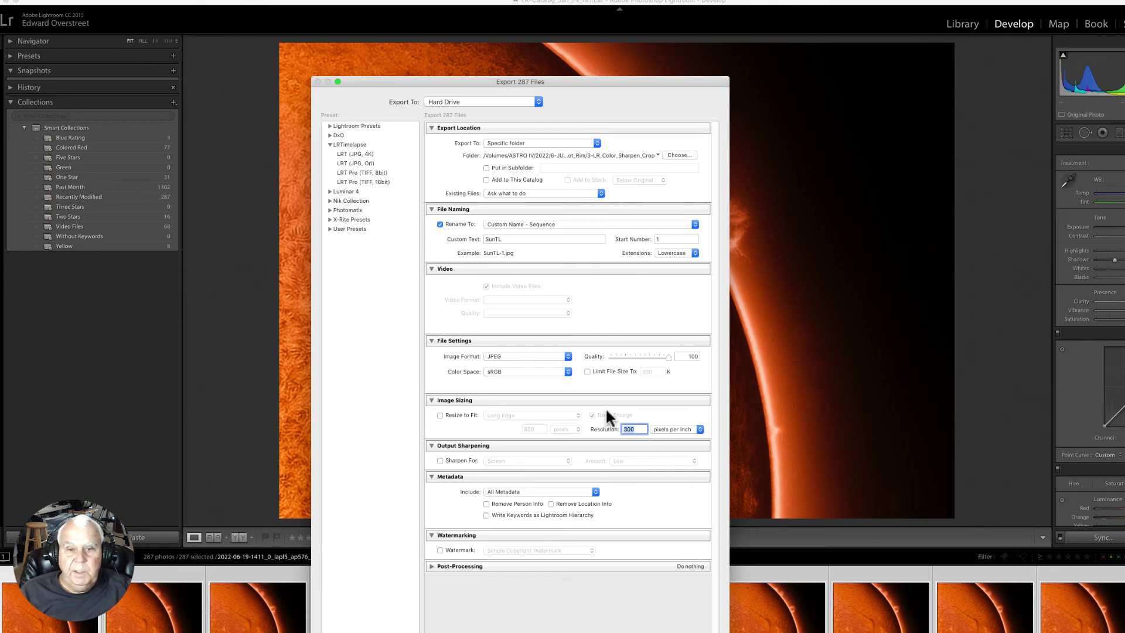
key("super+a")
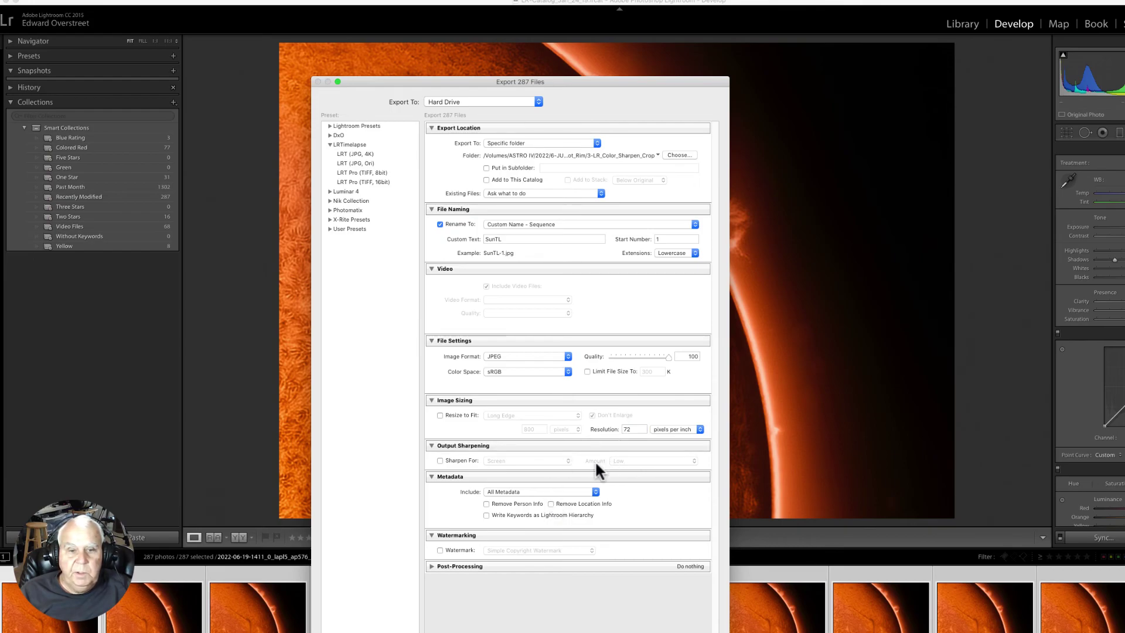
left_click(440, 416)
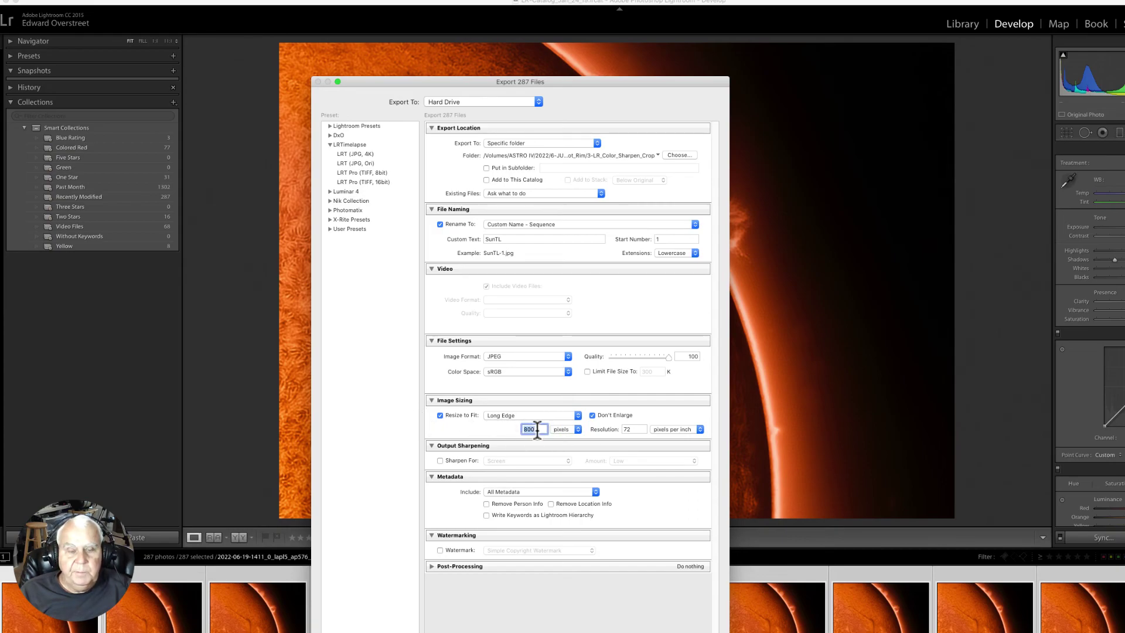
type("1200")
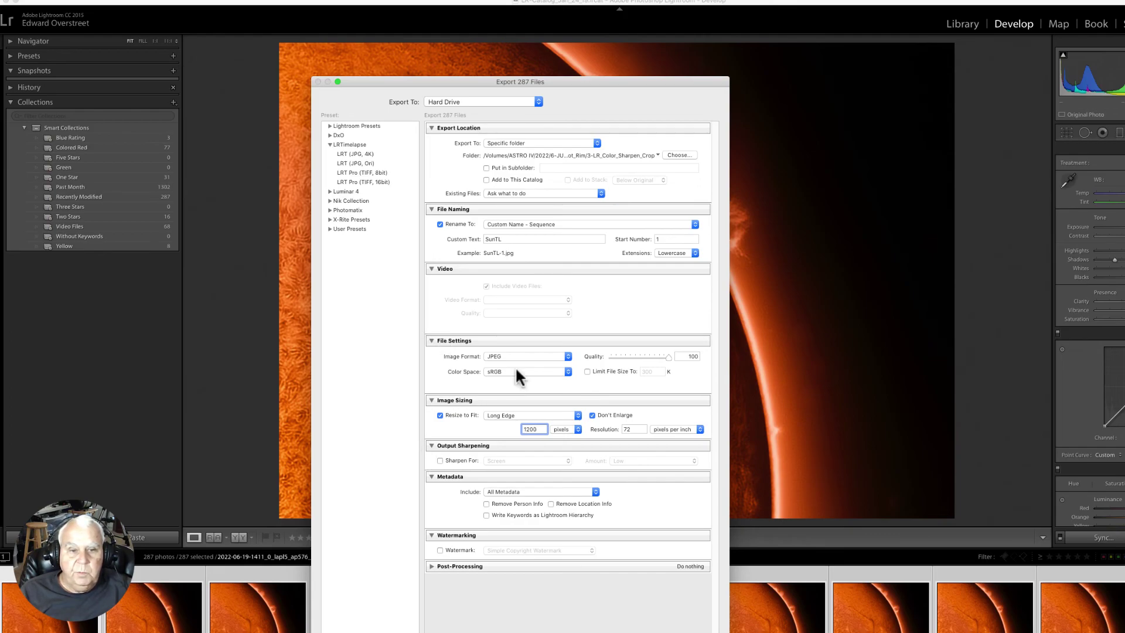
Lower the JPEG quality to 70 and export the photos, overwriting the existing SunTL files in the 3-LR_Color_Sharpen_Crop folder.
left_click_drag(667, 358, 651, 357)
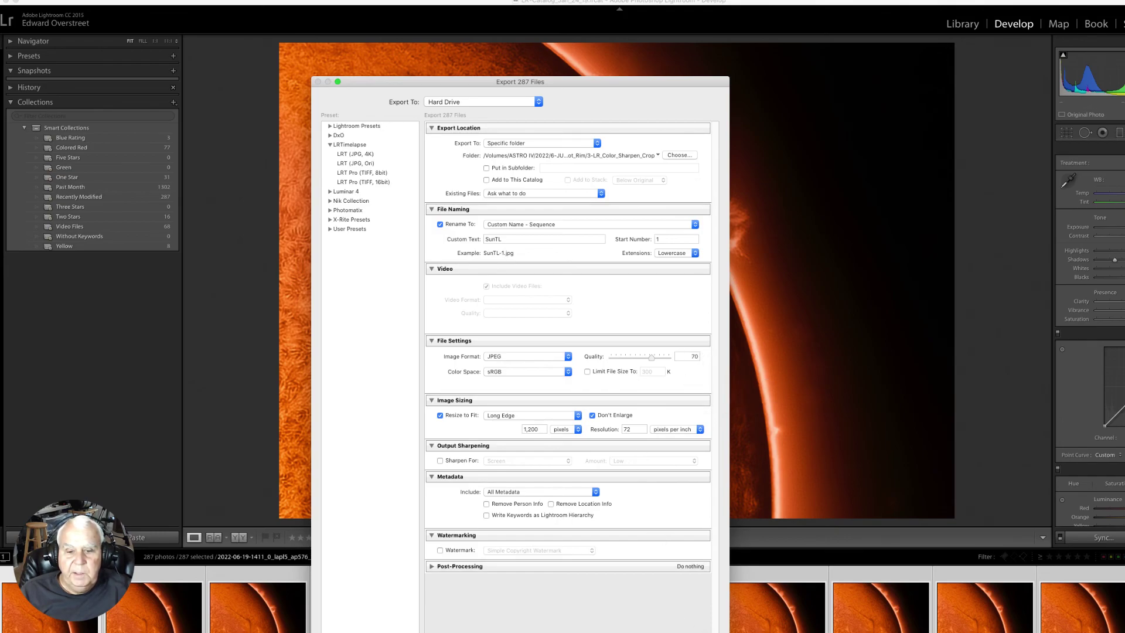
key("Escape")
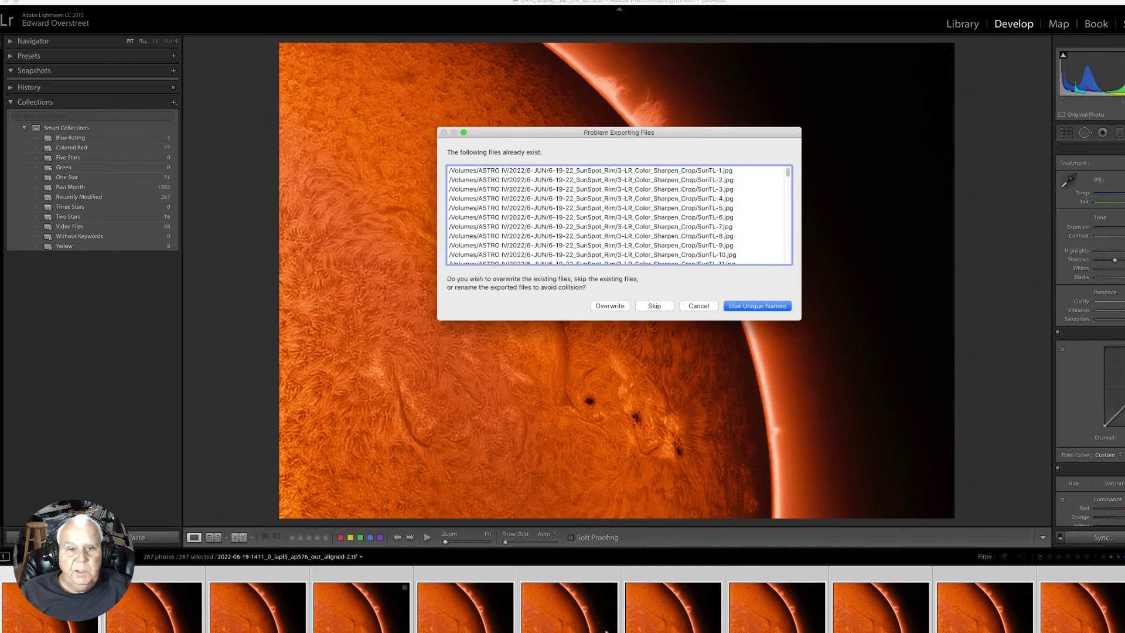
left_click(608, 305)
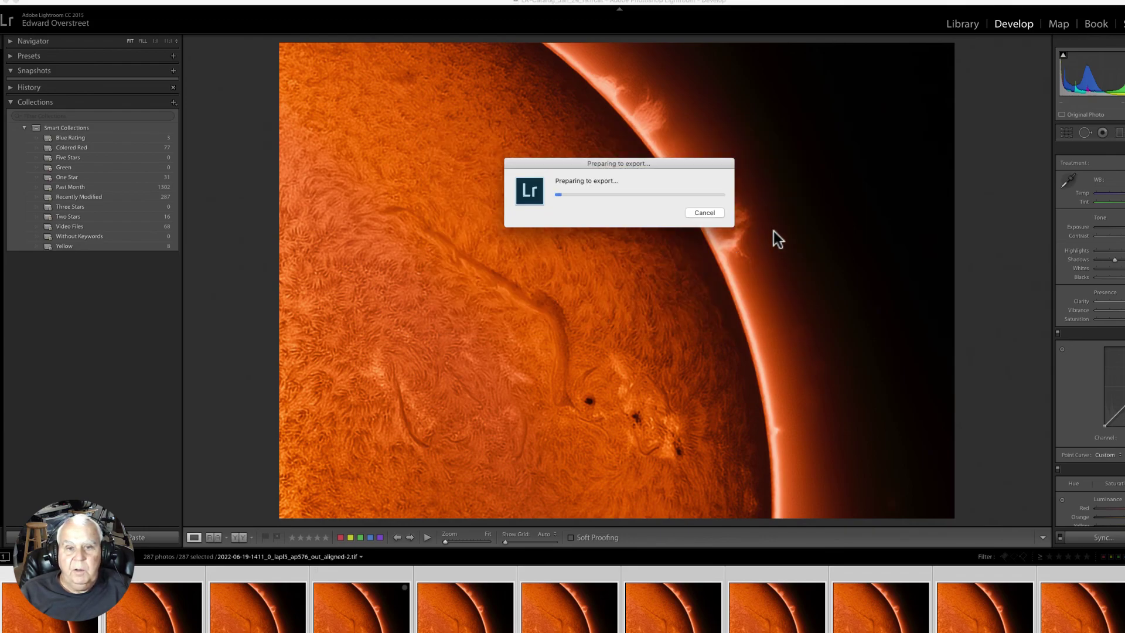